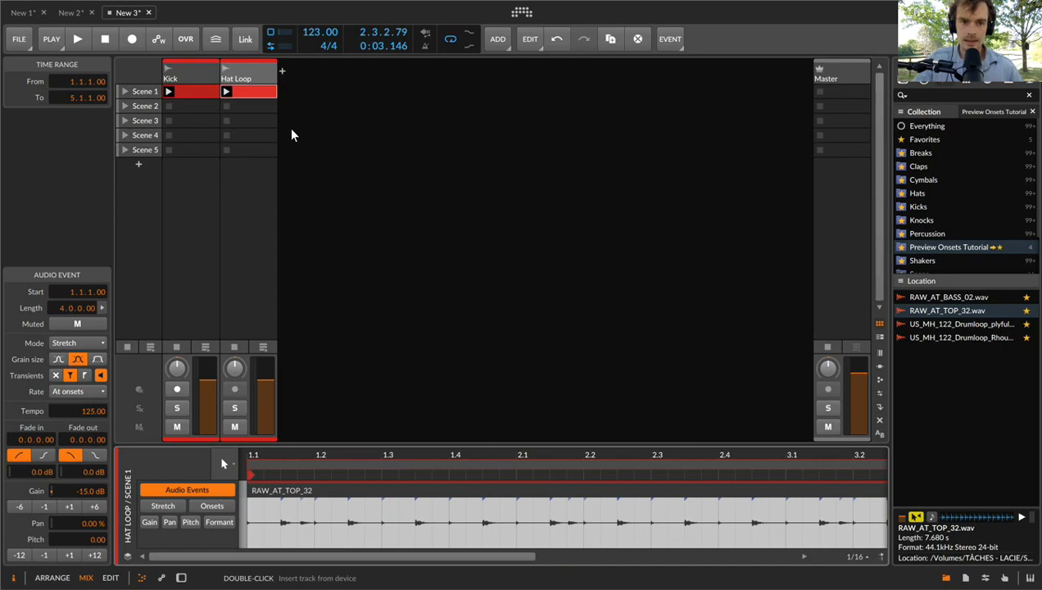
# Delete the Hat Loop track and load RAW_AT_TOP_32.wav into Scene 1 on a new audio track beside Kick
pyautogui.click(249, 76)
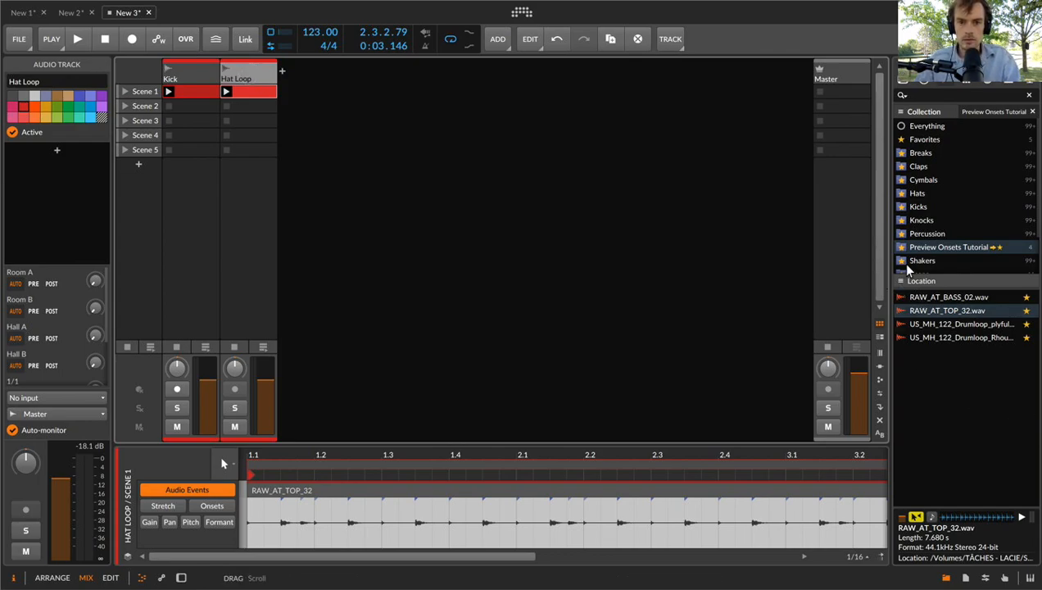
pyautogui.press('Delete')
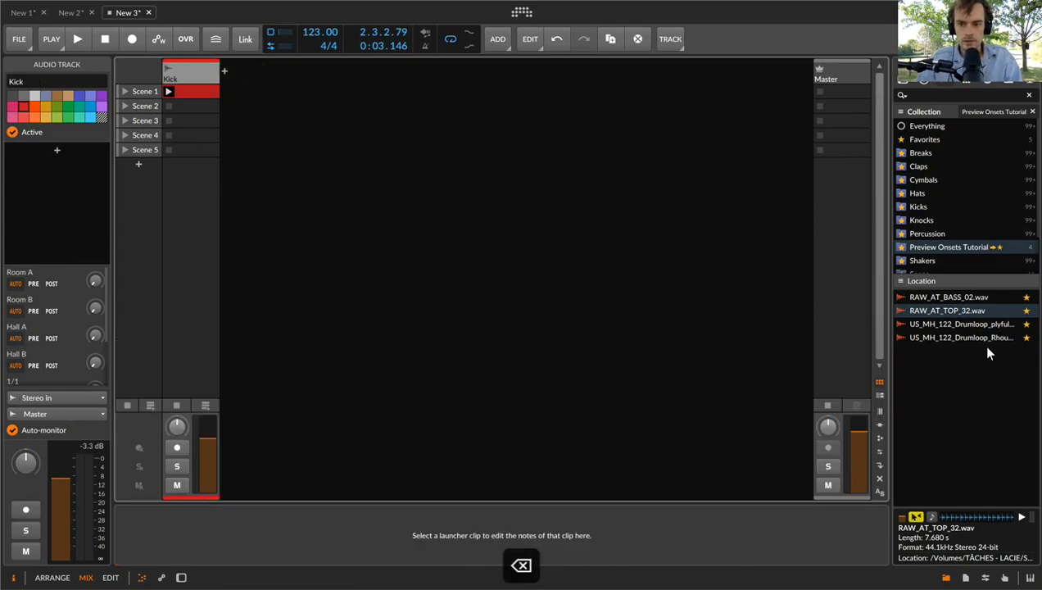
pyautogui.click(1014, 311)
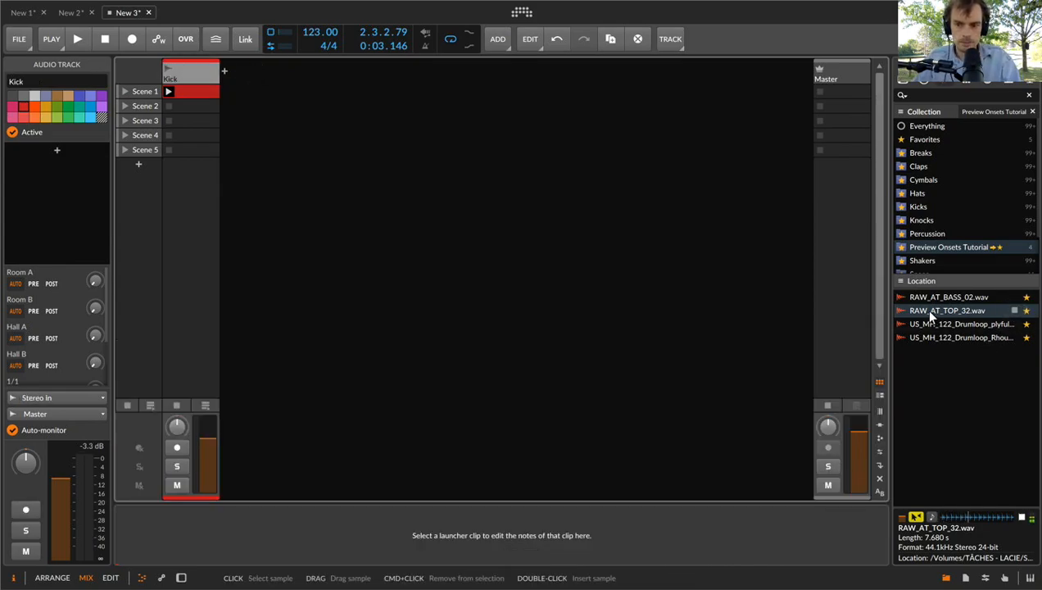
pyautogui.moveTo(924, 309); pyautogui.dragTo(268, 89)
# Lower the gain of the RAW_AT_TOP_32 audio event to -15.0 dB
pyautogui.click(304, 491)
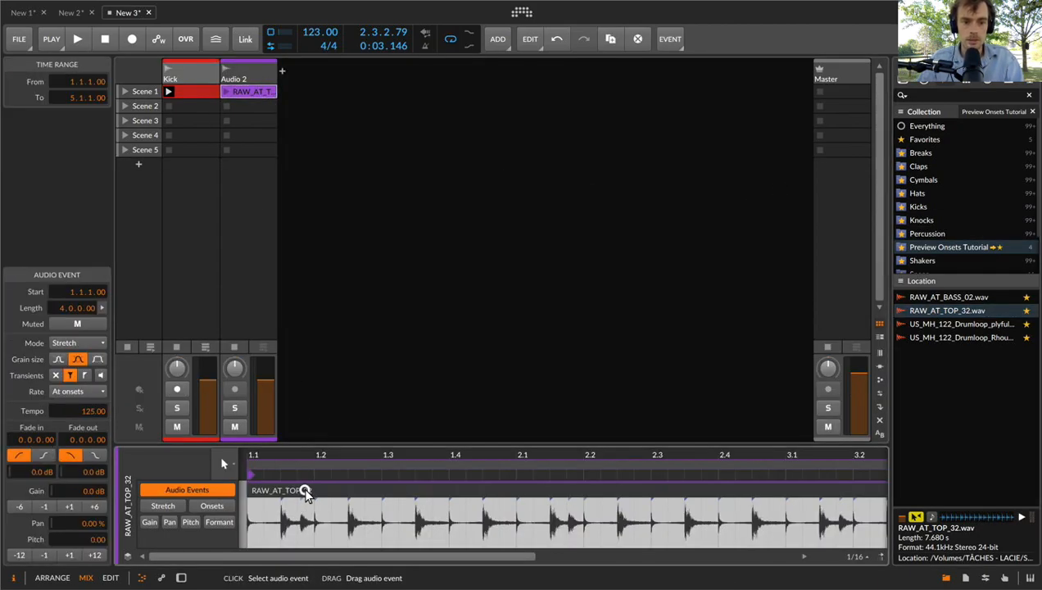
pyautogui.click(21, 506)
pyautogui.click(21, 506)
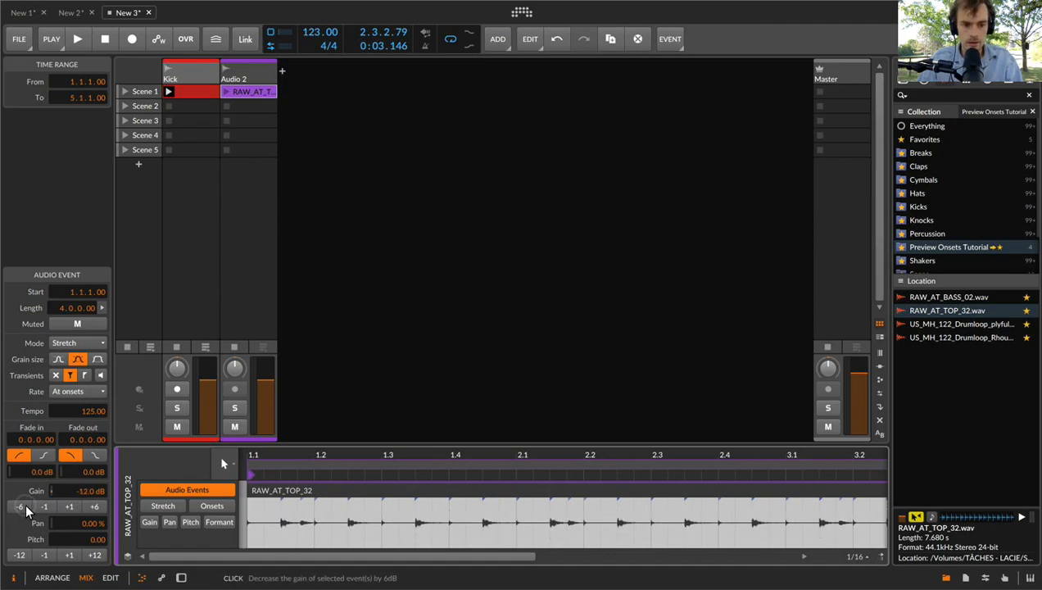
pyautogui.click(45, 507)
pyautogui.click(45, 507)
pyautogui.click(45, 507)
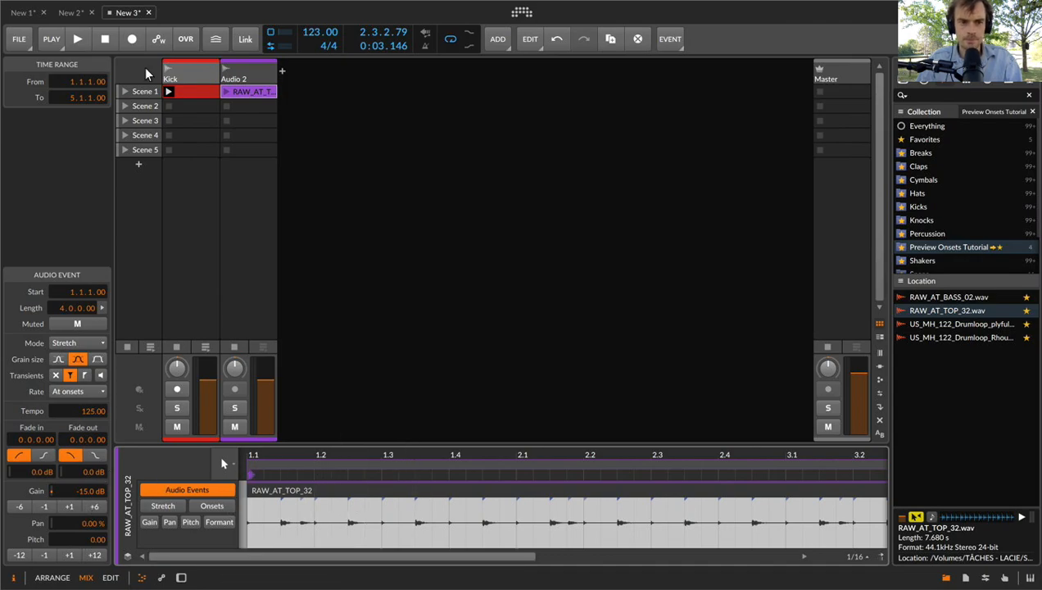
# Launch the RAW_AT_TOP_32 clip and rename its track to Hat Loop
pyautogui.click(226, 91)
pyautogui.click(248, 74)
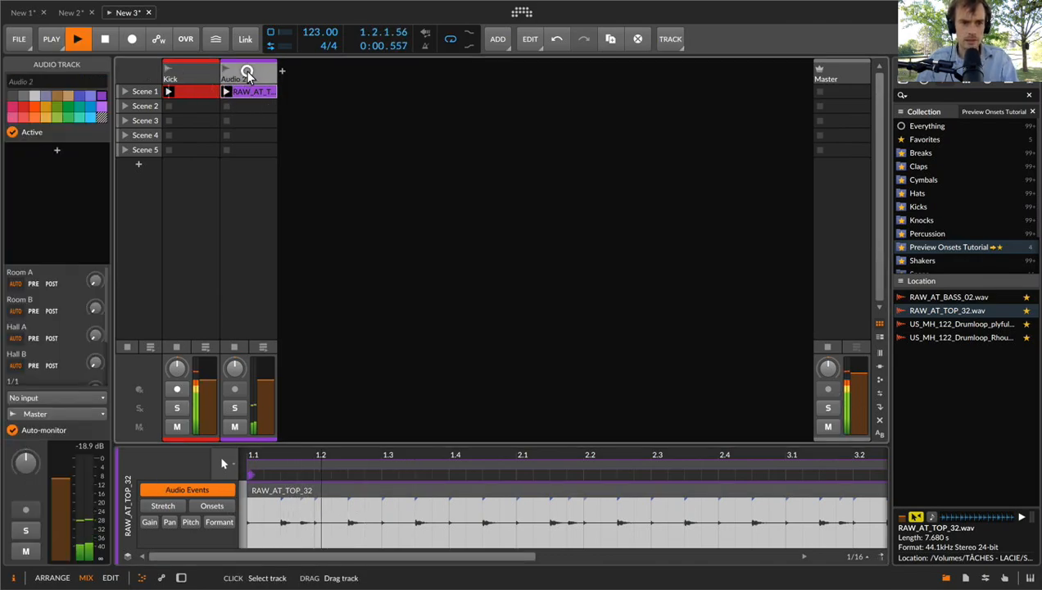
pyautogui.press('super+r')
pyautogui.write('Hat Loop')
pyautogui.press('Return')
# Clear the name of the Scene 1 hat clip and color the Hat Loop track red
pyautogui.click(256, 90)
pyautogui.press('super+r')
pyautogui.press('BackSpace')
pyautogui.press('Return')
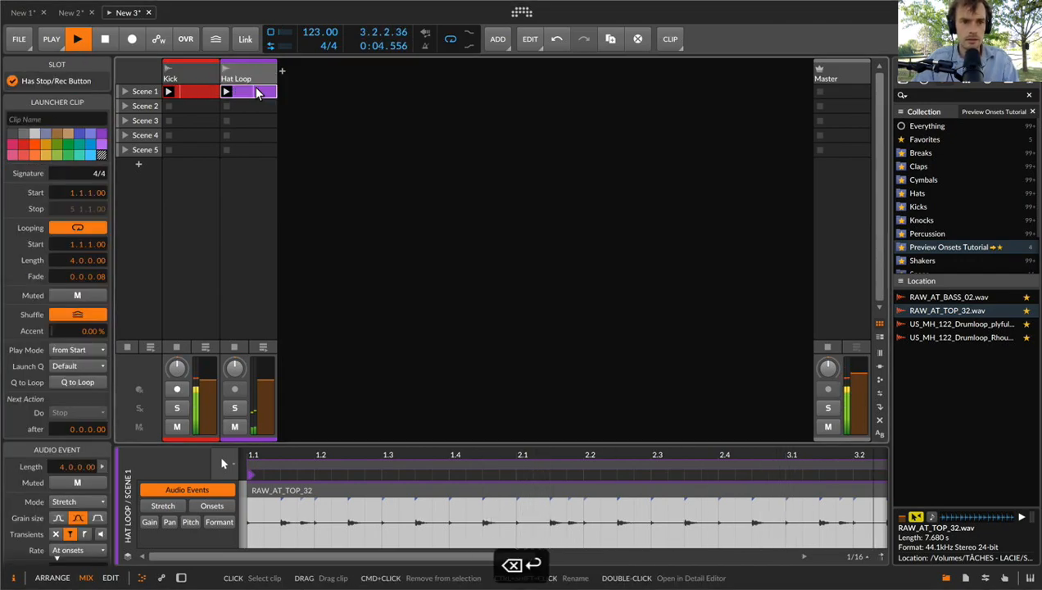
pyautogui.rightClick(242, 62)
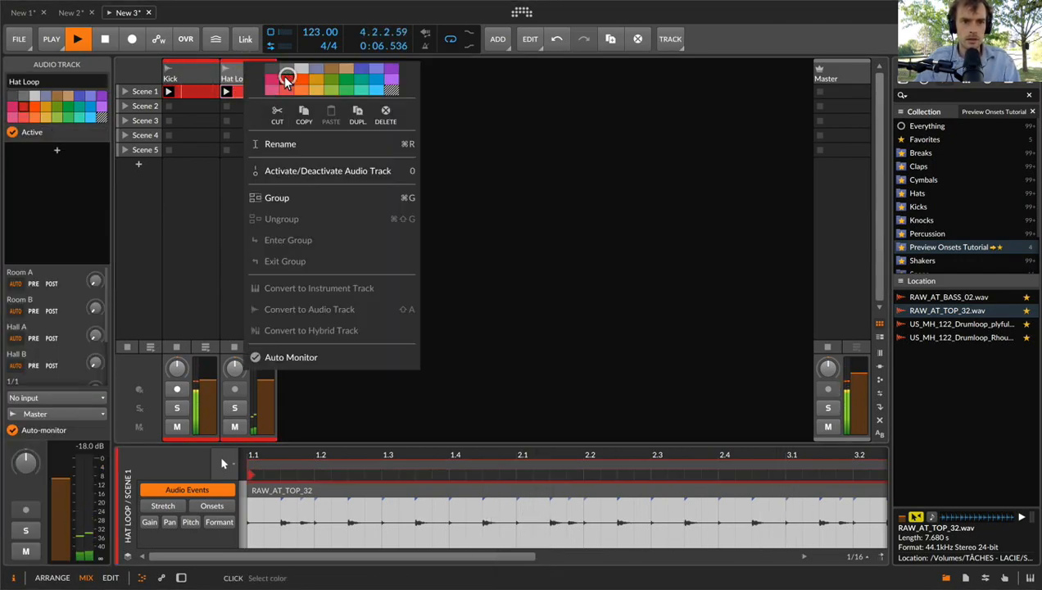
pyautogui.click(231, 91)
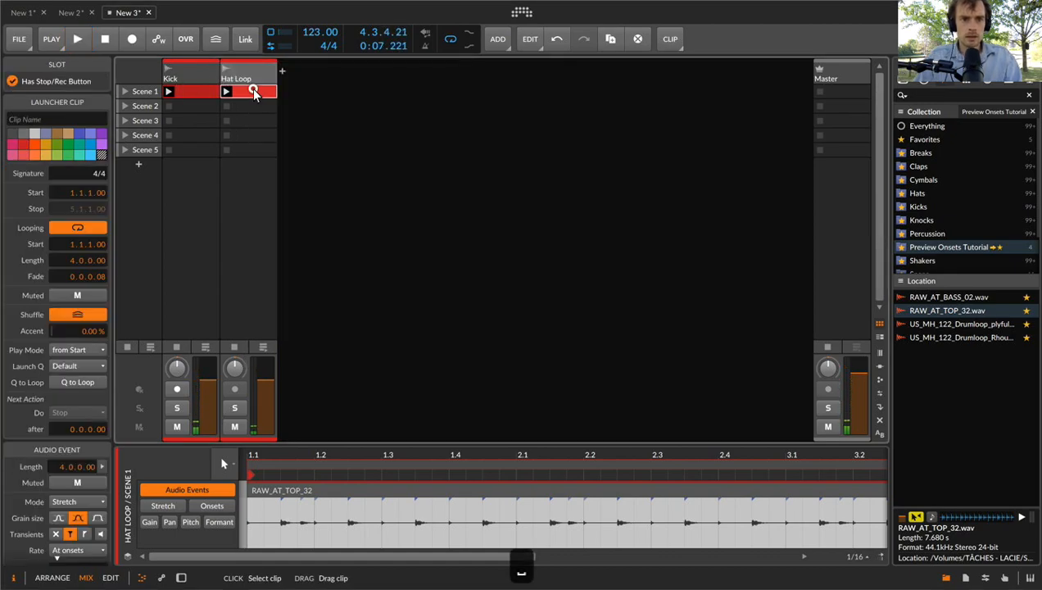
# Turn on Preview Onsets for the RAW_AT_TOP_32 audio event while the loop plays, and stop playback
pyautogui.click(324, 493)
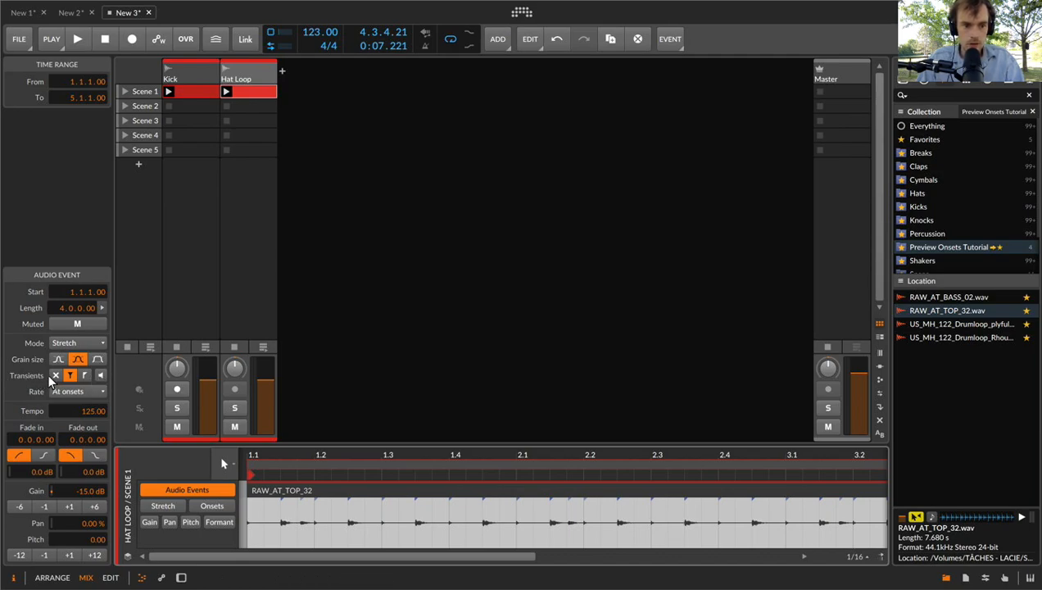
pyautogui.press('space')
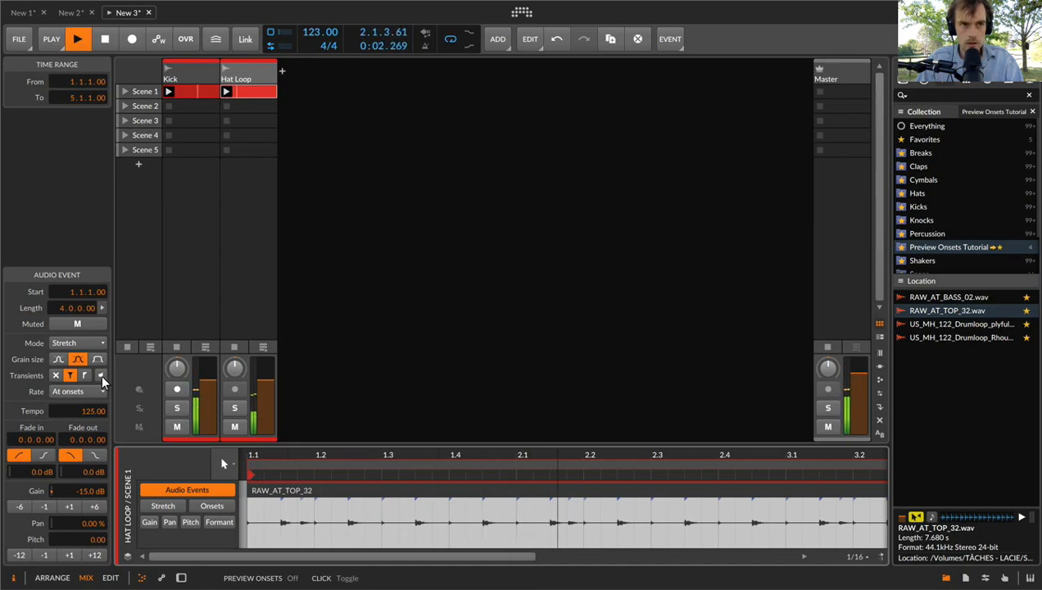
pyautogui.click(101, 374)
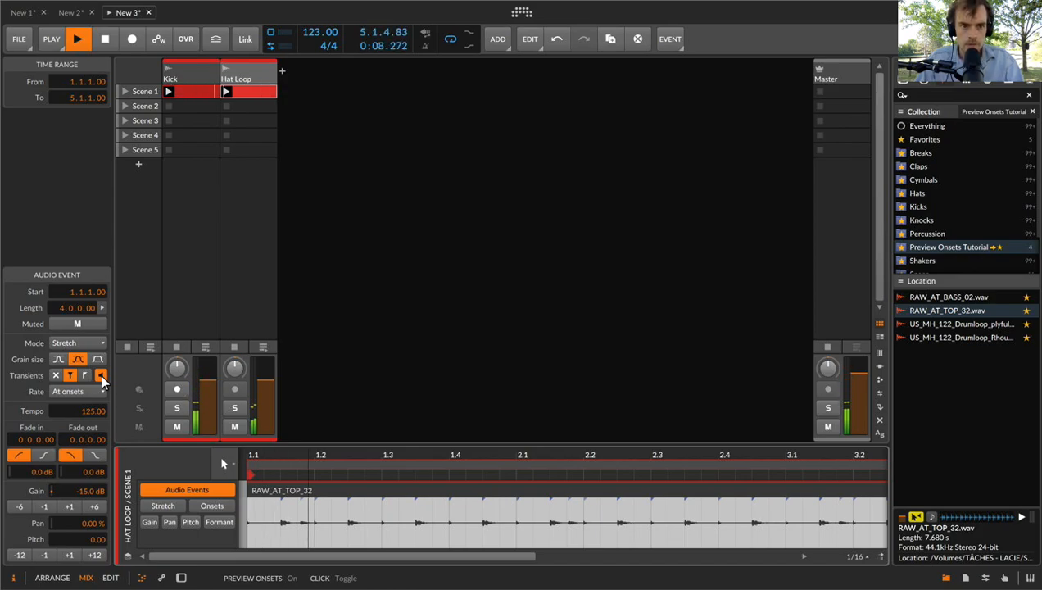
pyautogui.press('space')
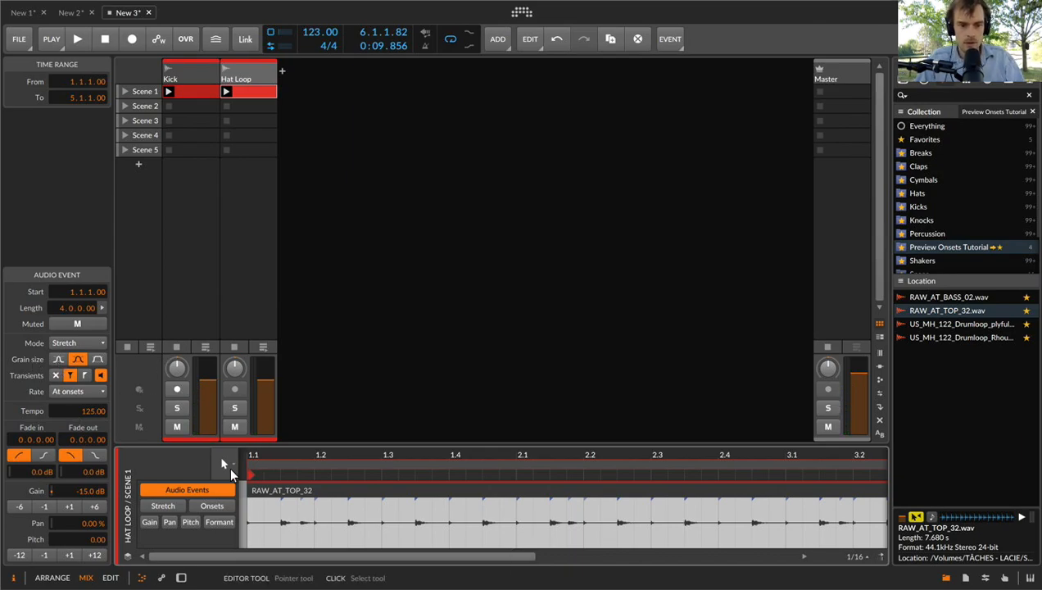
# Set the hat loop's grain size to large during playback to audition the onset preview
pyautogui.moveTo(258, 454); pyautogui.dragTo(274, 493)
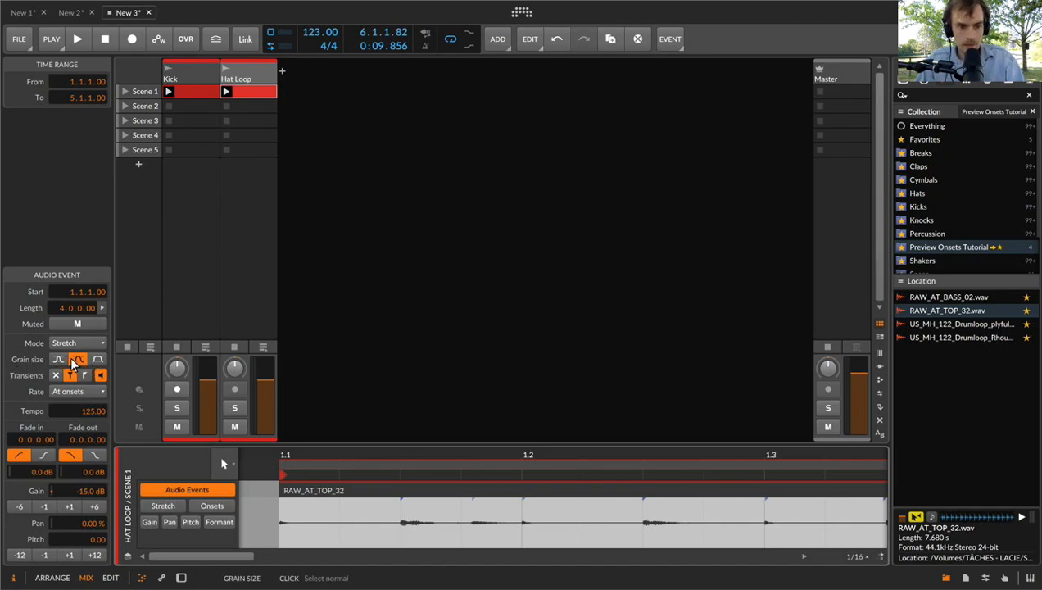
pyautogui.press('space')
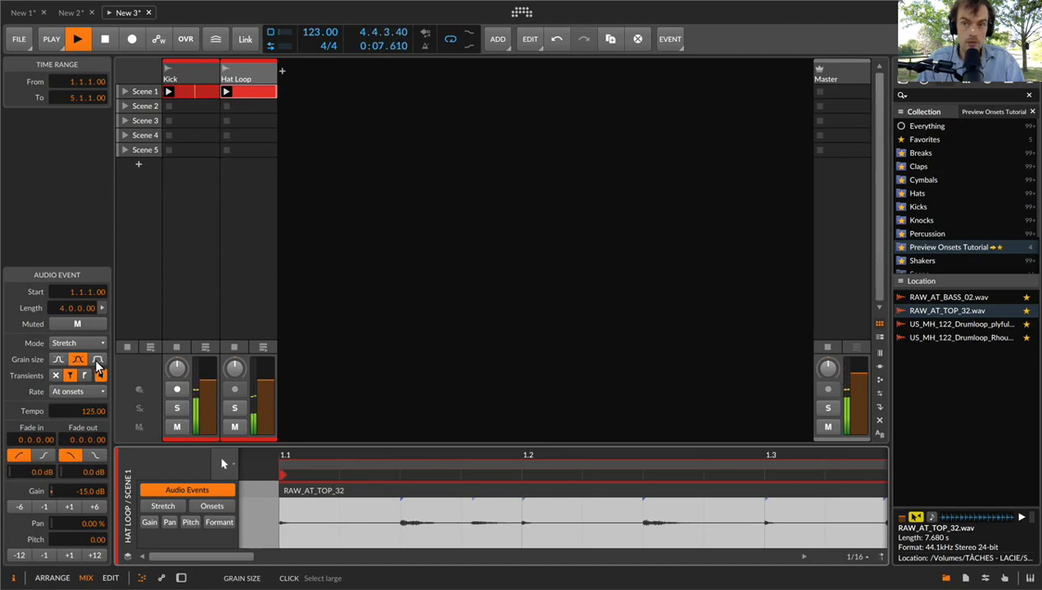
pyautogui.click(96, 364)
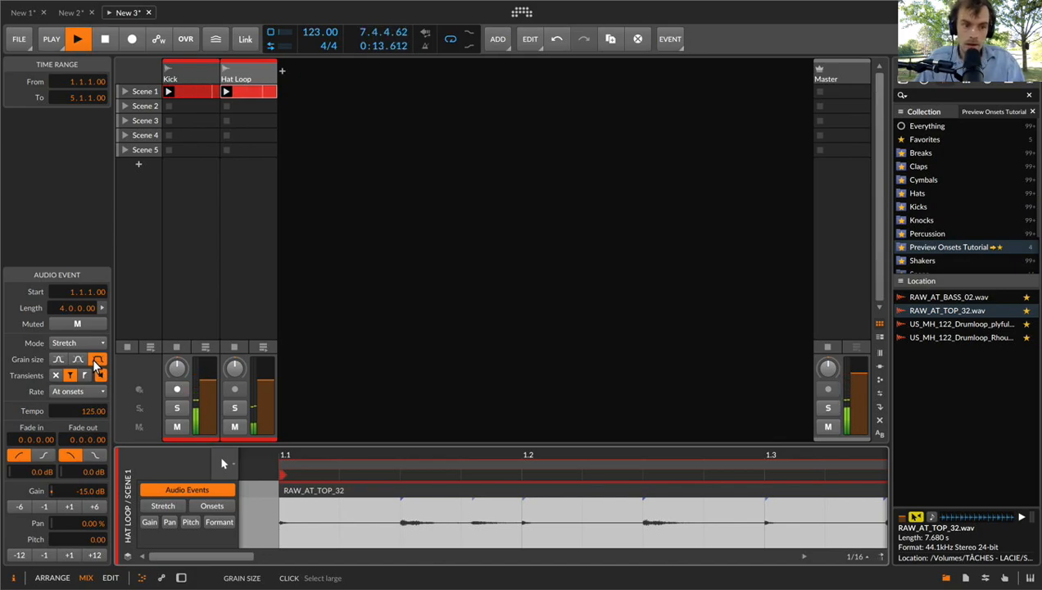
pyautogui.press('space')
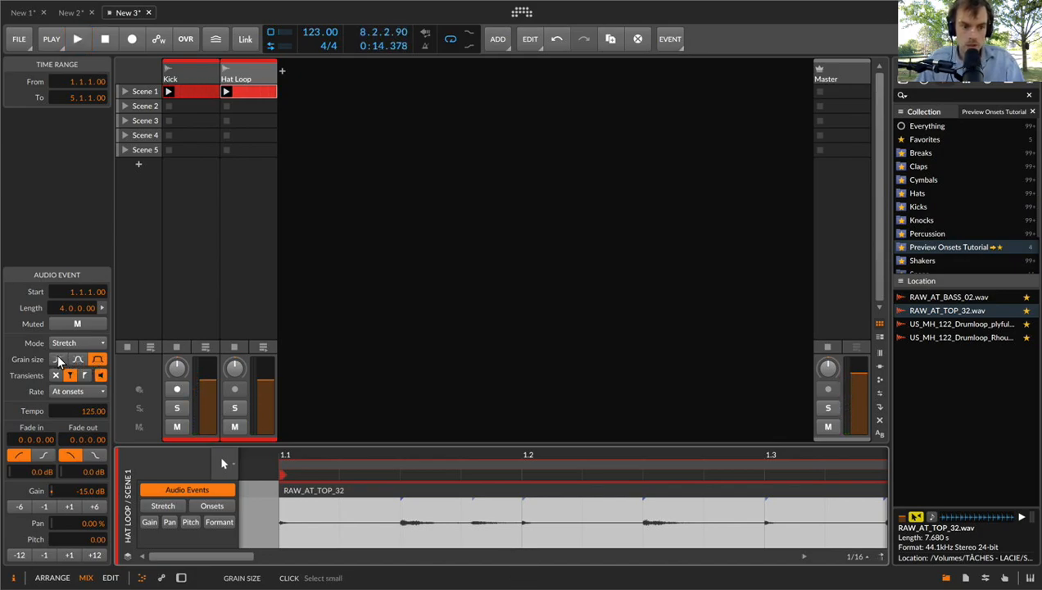
# Set the hat loop's grain size to small and audition it with Preview Onsets off and on
pyautogui.click(59, 361)
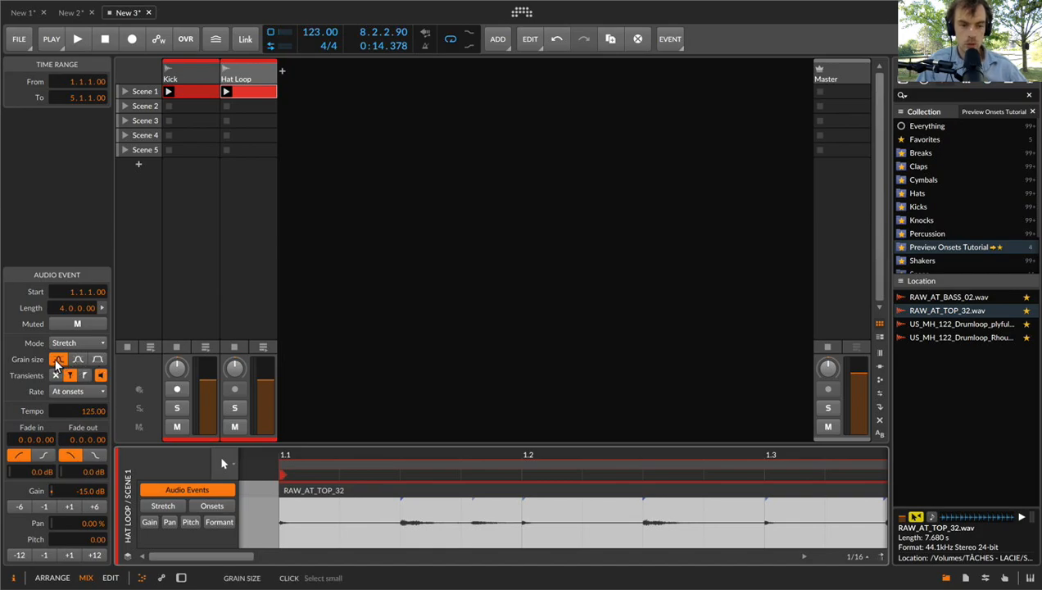
pyautogui.press('space')
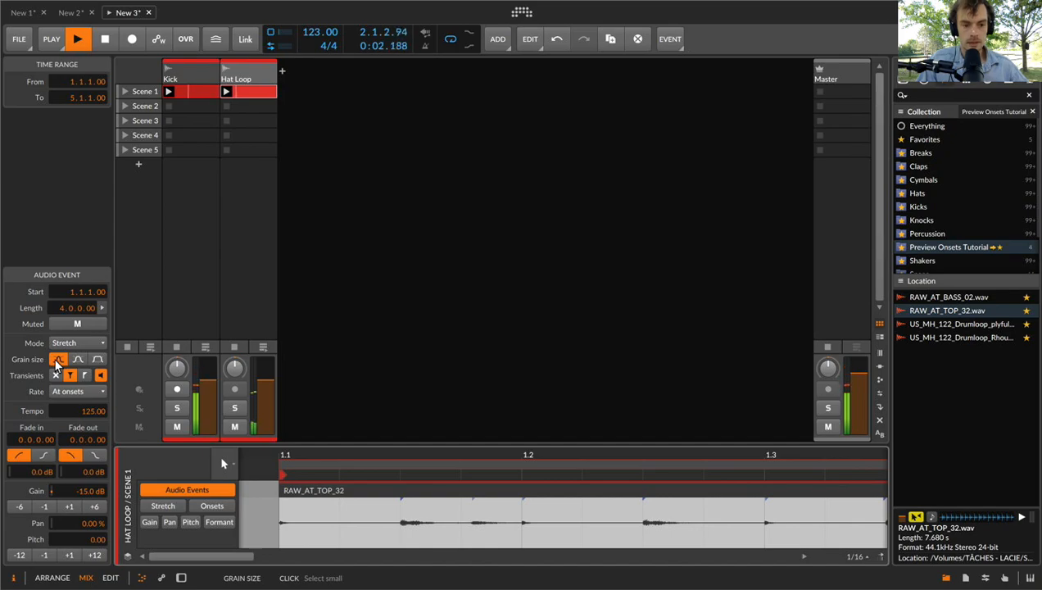
pyautogui.click(98, 375)
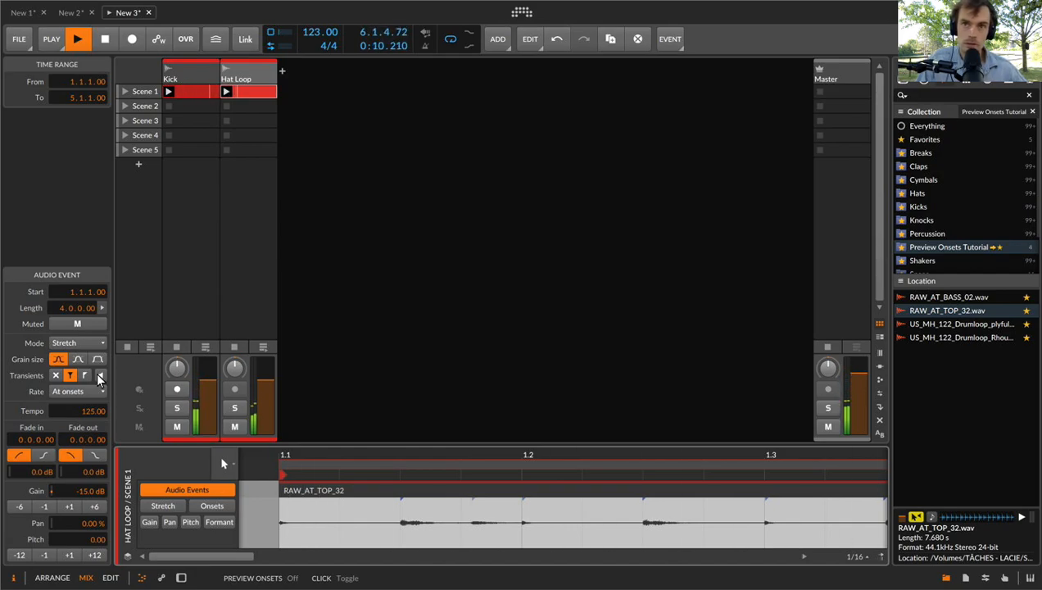
pyautogui.click(99, 376)
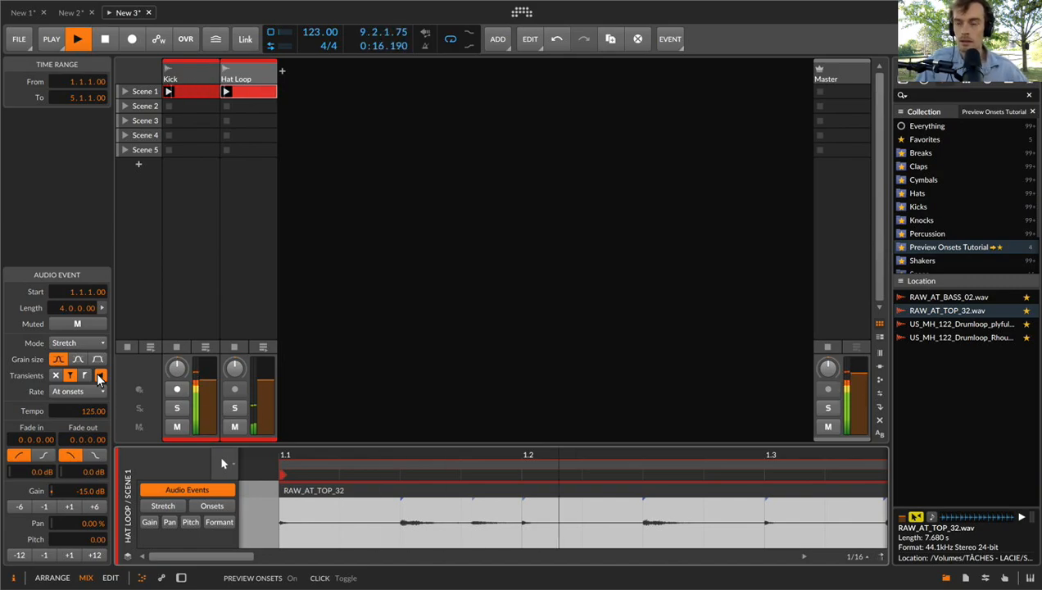
pyautogui.press('space')
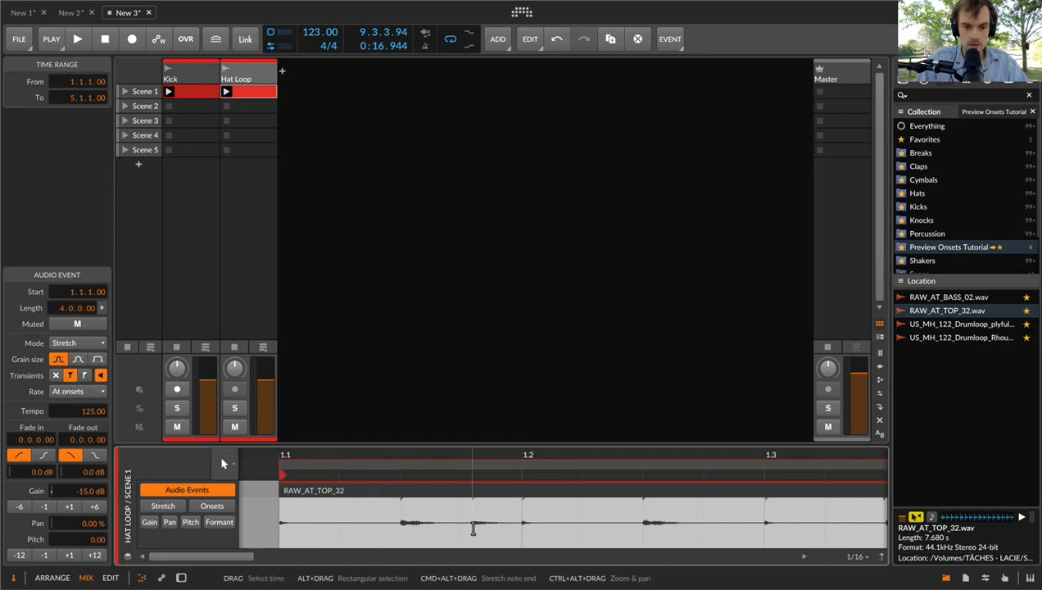
pyautogui.press('space')
pyautogui.press('space')
pyautogui.press('space')
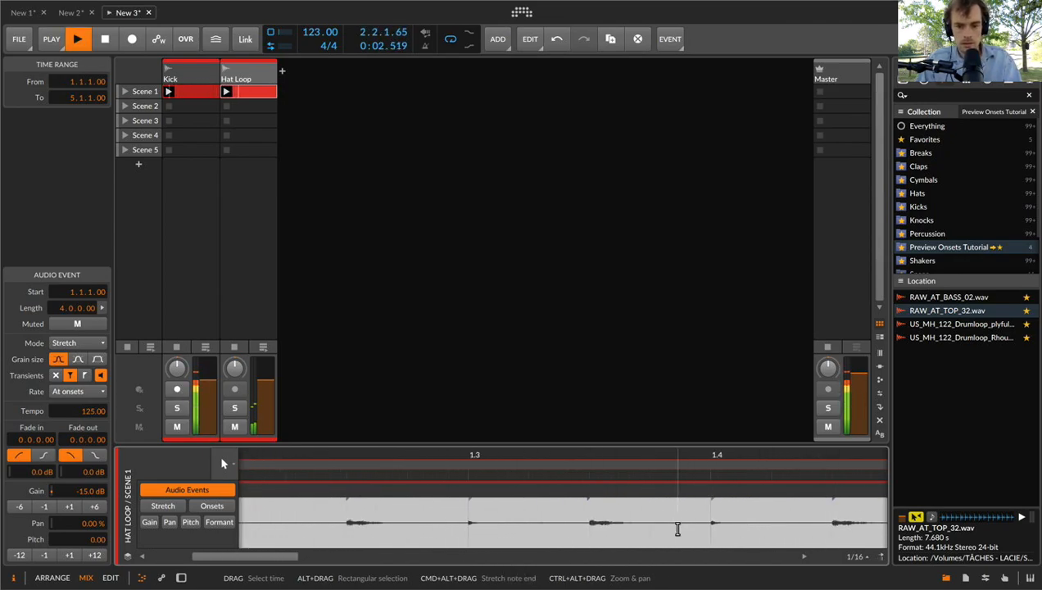
pyautogui.press('space')
# Set the hat loop's transient rate to 1/4 and play it with the onset preview
pyautogui.click(63, 391)
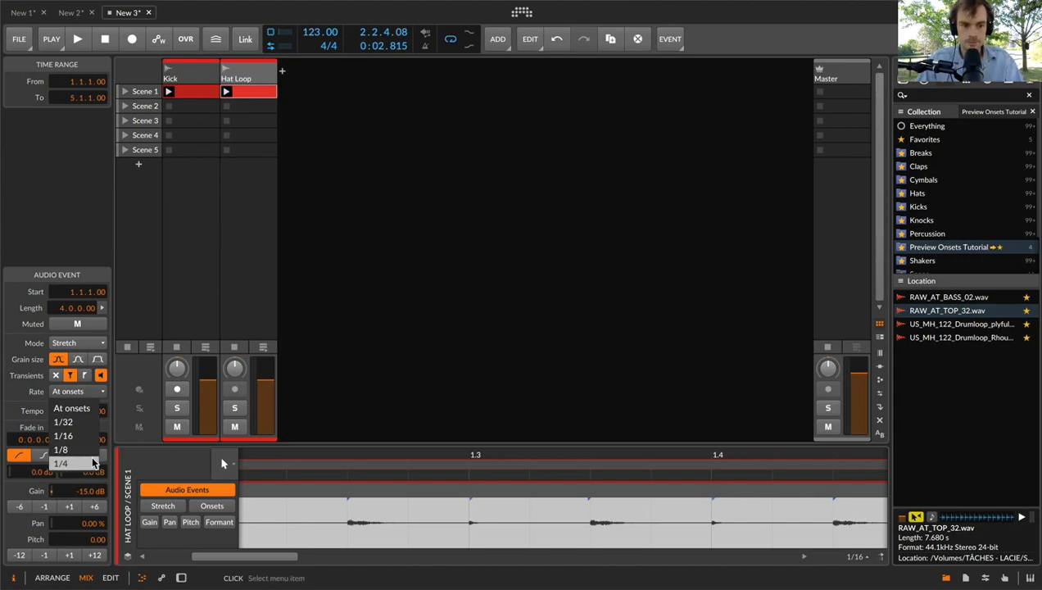
pyautogui.click(134, 441)
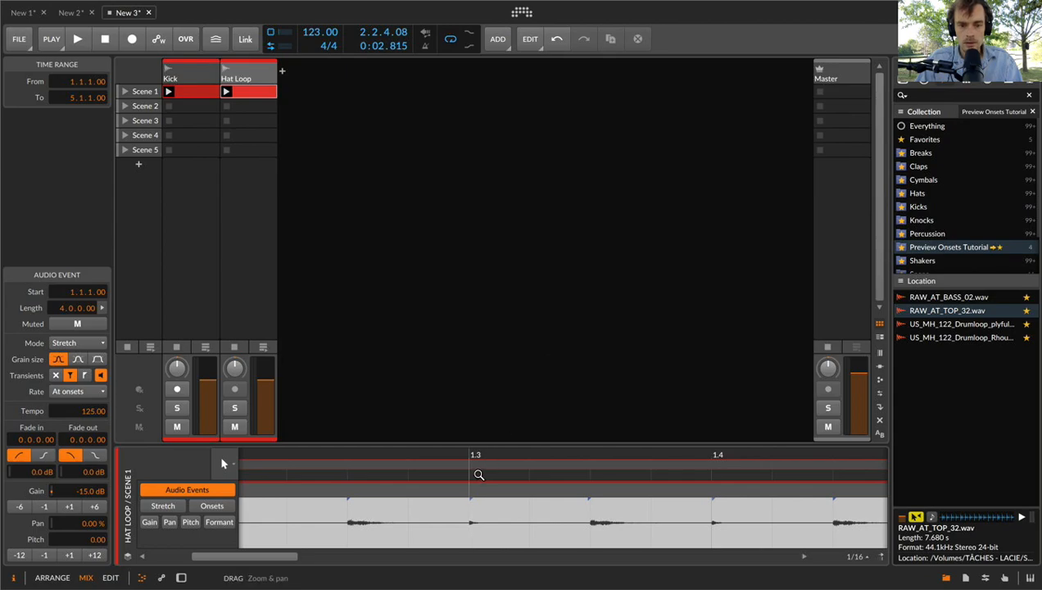
pyautogui.moveTo(475, 455); pyautogui.dragTo(393, 455)
pyautogui.click(72, 390)
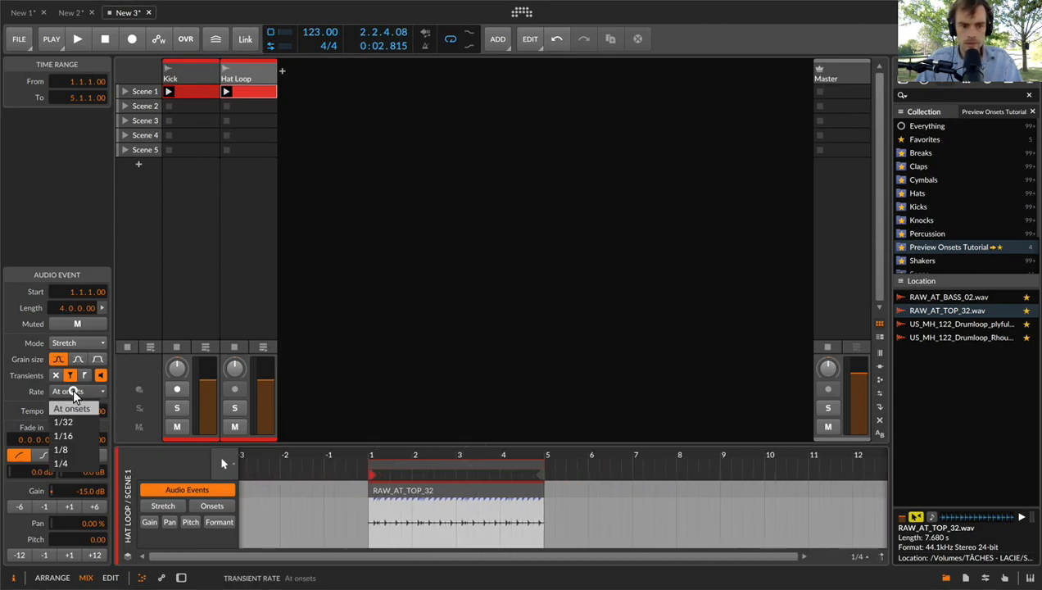
pyautogui.click(63, 464)
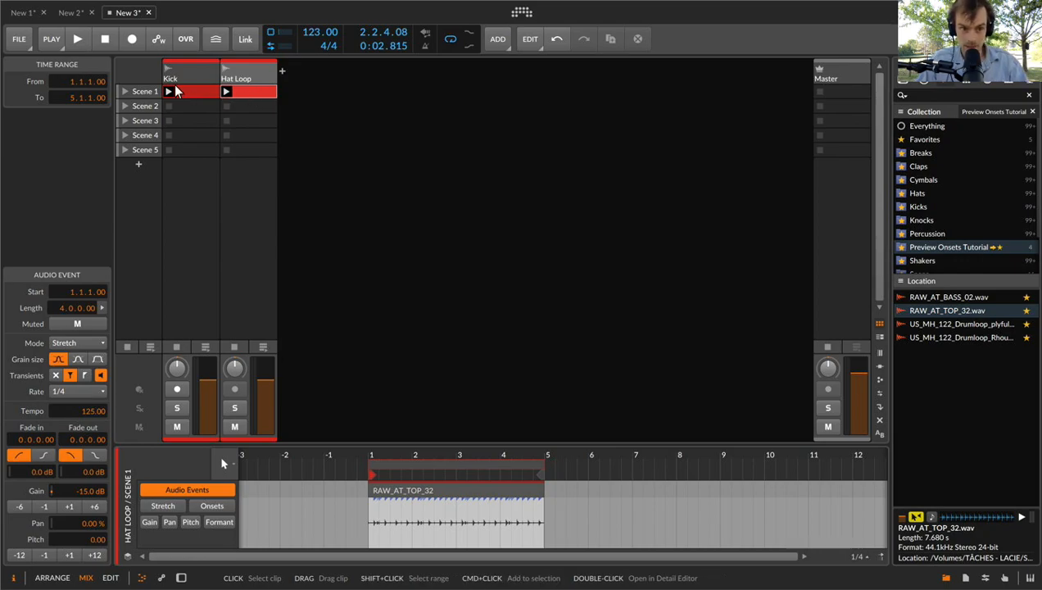
pyautogui.press('space')
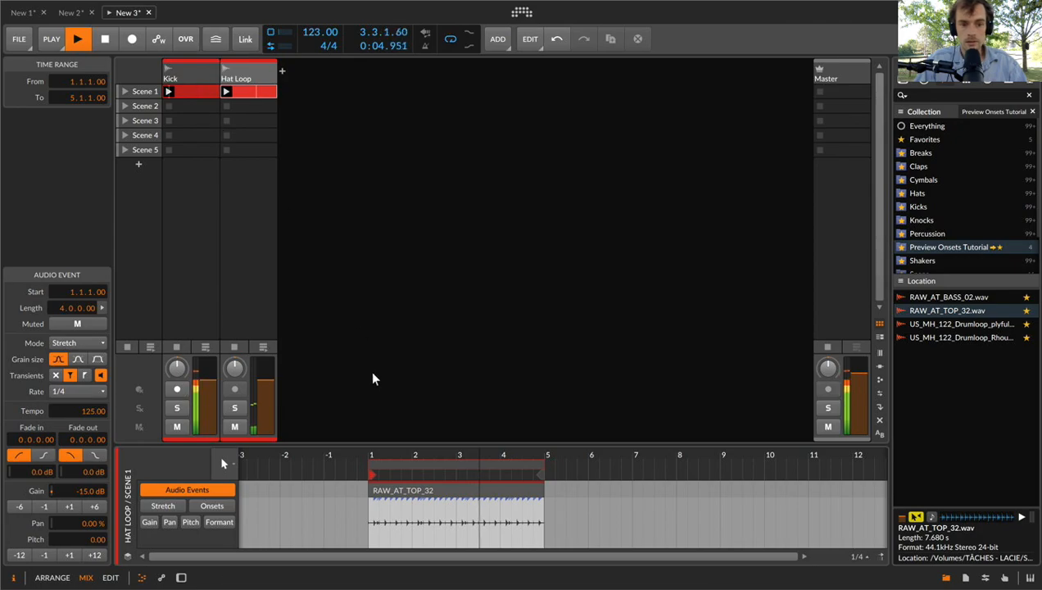
# Set the hat loop's transient rate to 1/8 and compare playback with Preview Onsets off and on
pyautogui.click(92, 393)
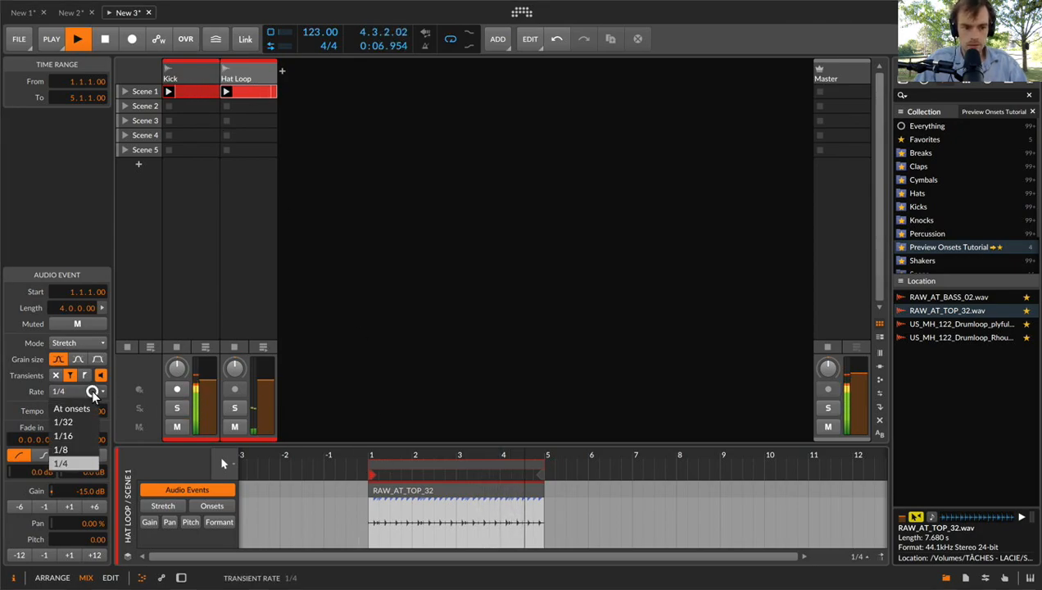
pyautogui.click(84, 451)
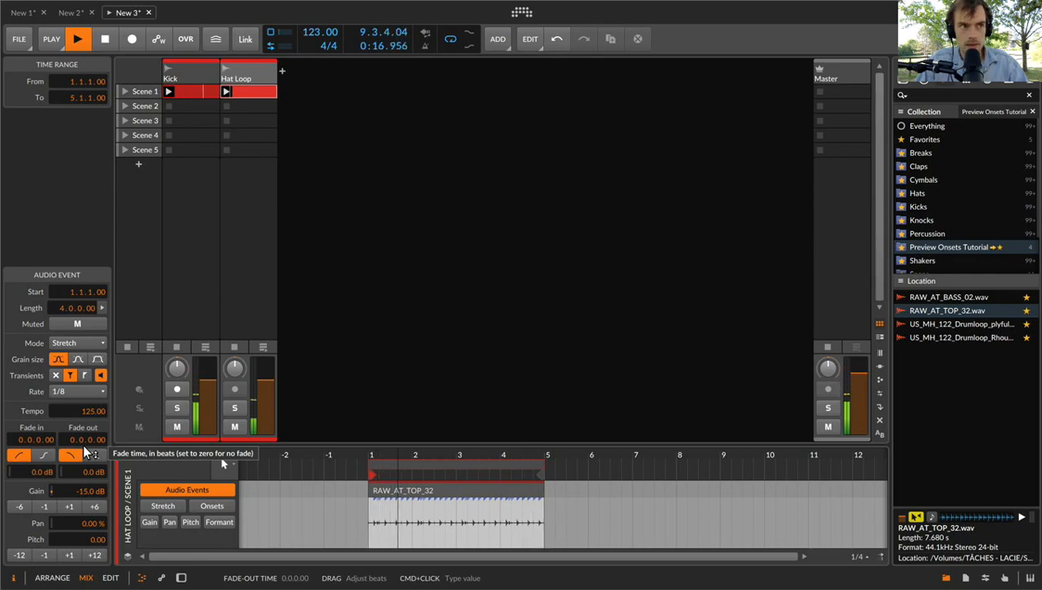
pyautogui.click(99, 377)
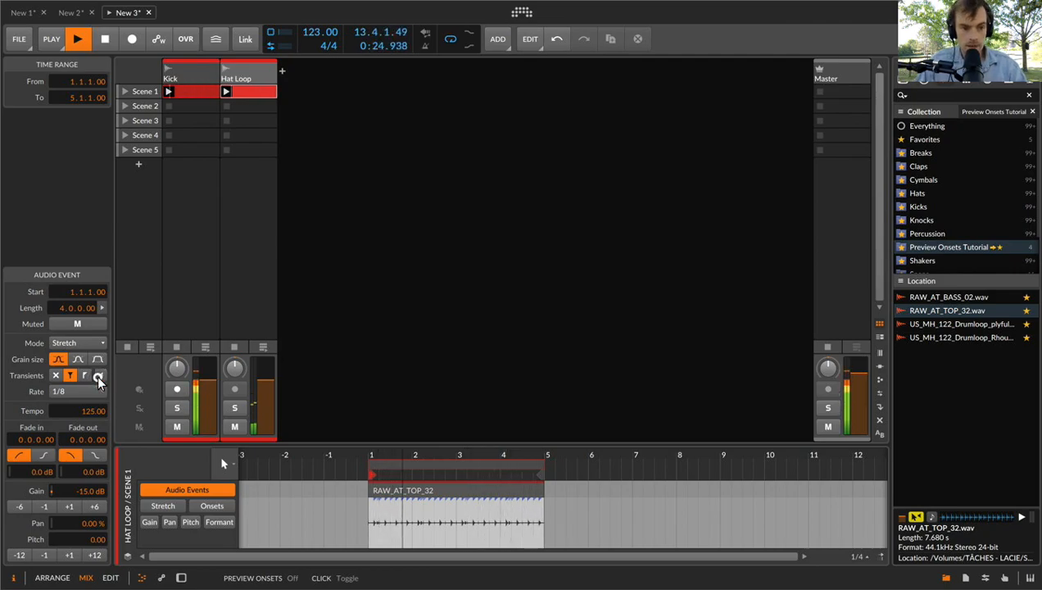
pyautogui.click(99, 376)
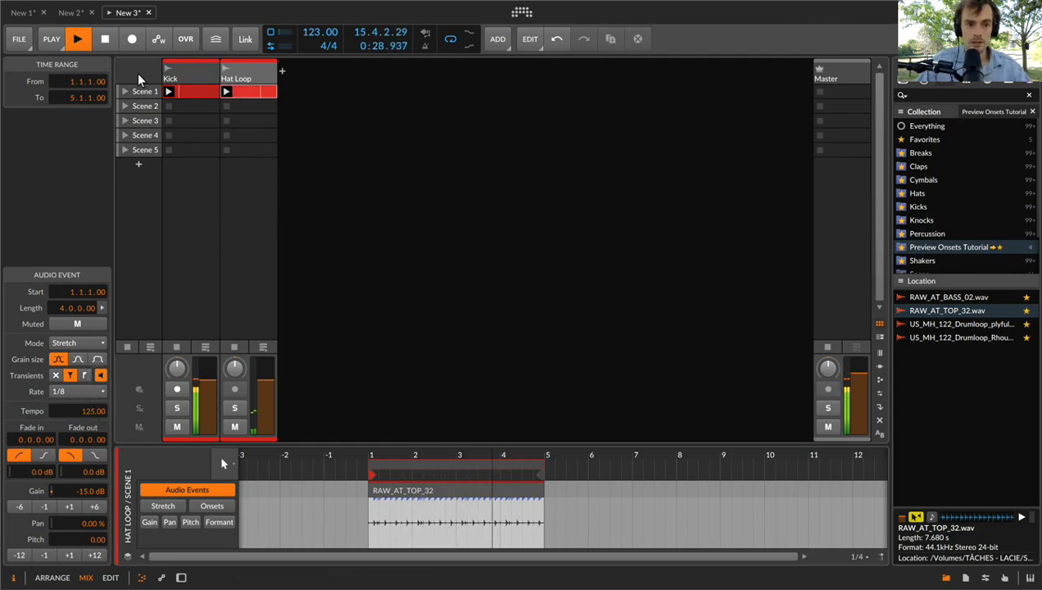
# Look over the transient rate options without changing the rate, and stop playback
pyautogui.click(77, 387)
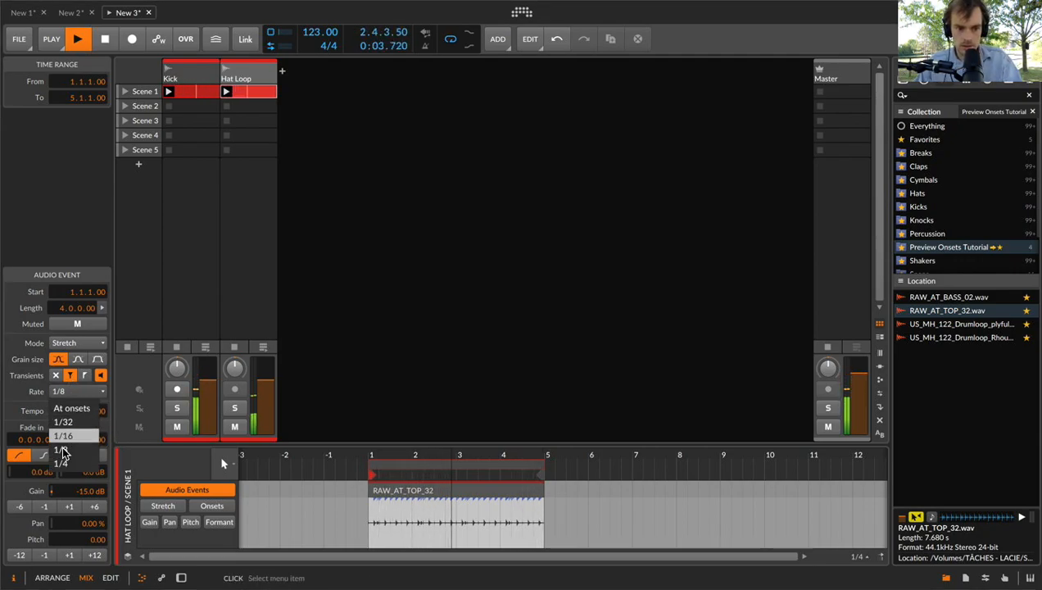
pyautogui.click(364, 449)
pyautogui.moveTo(363, 449); pyautogui.dragTo(364, 497)
pyautogui.press('space')
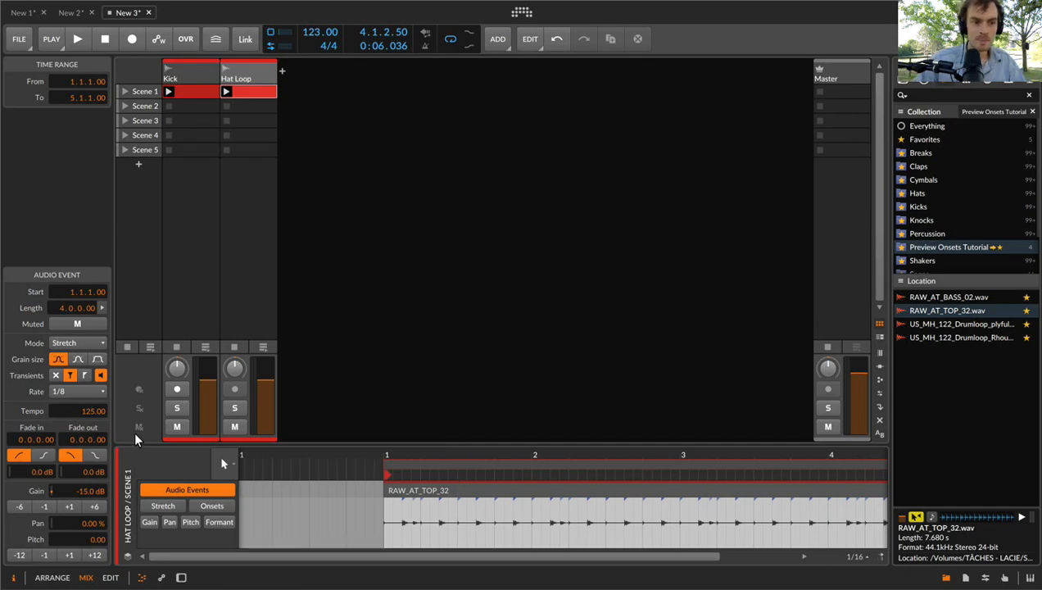
# Keep the hat loop's transient rate at 1/8 and play it briefly with the kick
pyautogui.click(76, 391)
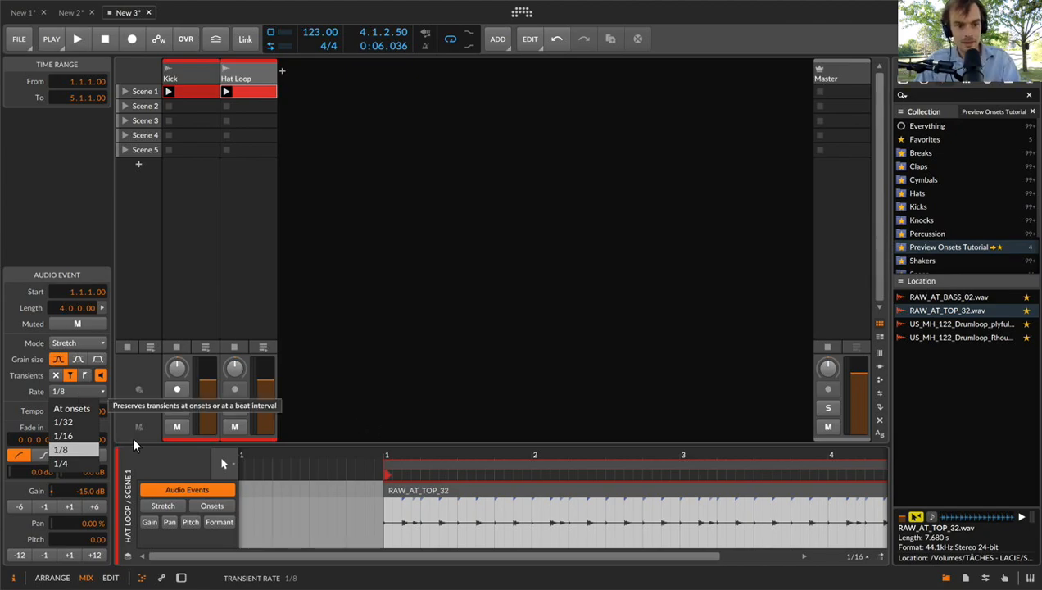
pyautogui.click(83, 449)
pyautogui.press('space')
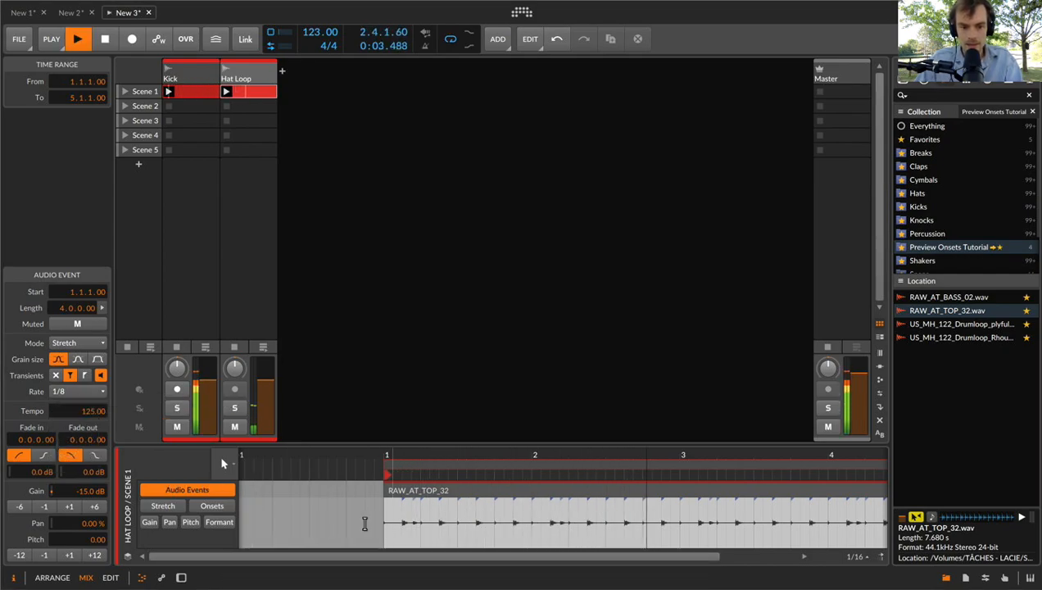
pyautogui.press('space')
# Set the hat loop's transient rate to 1/16 and audition it with the kick
pyautogui.click(58, 392)
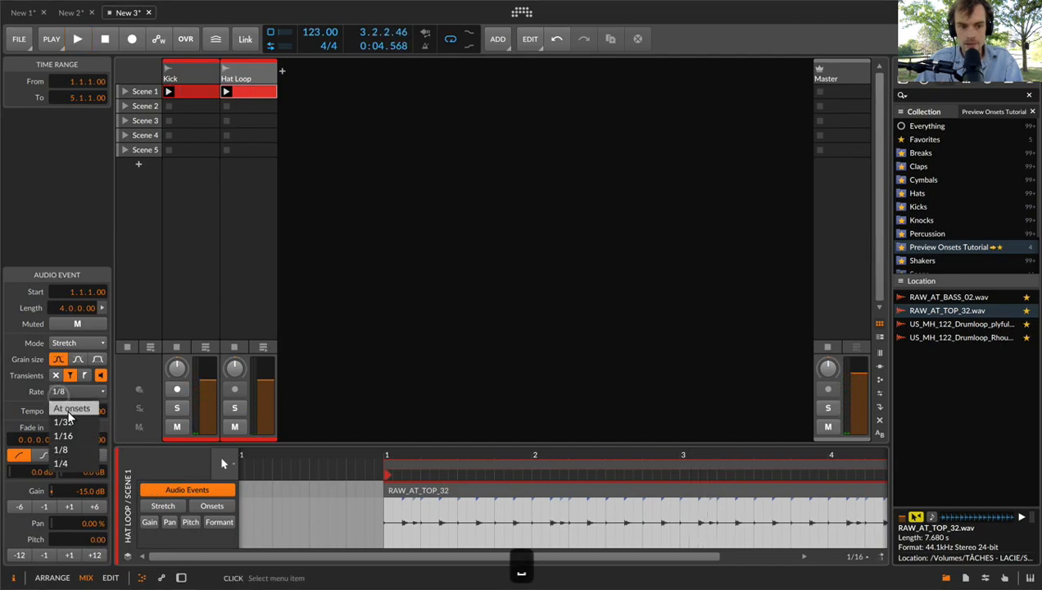
pyautogui.click(77, 434)
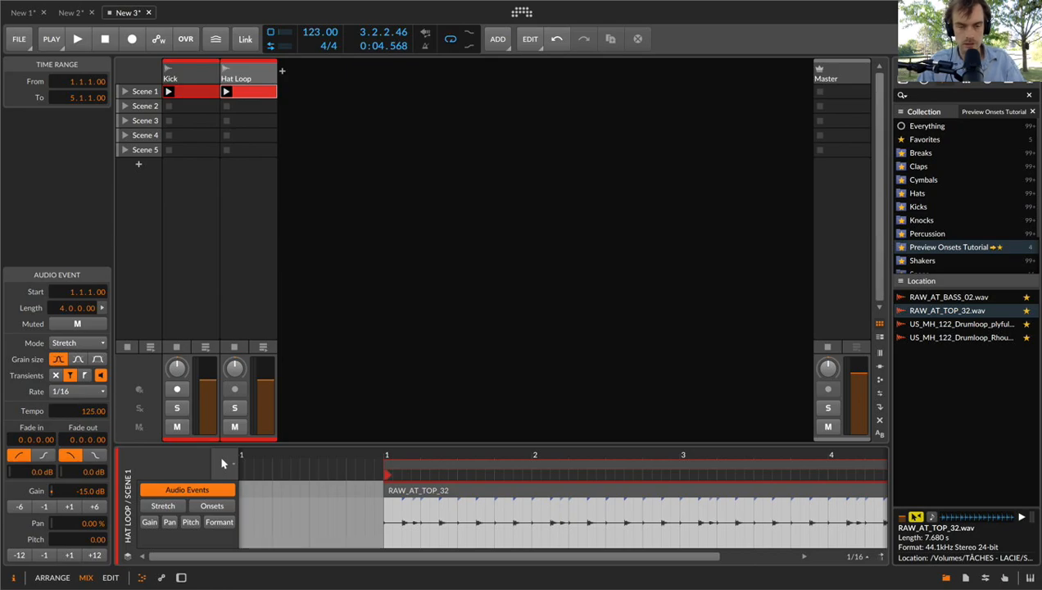
pyautogui.press('space')
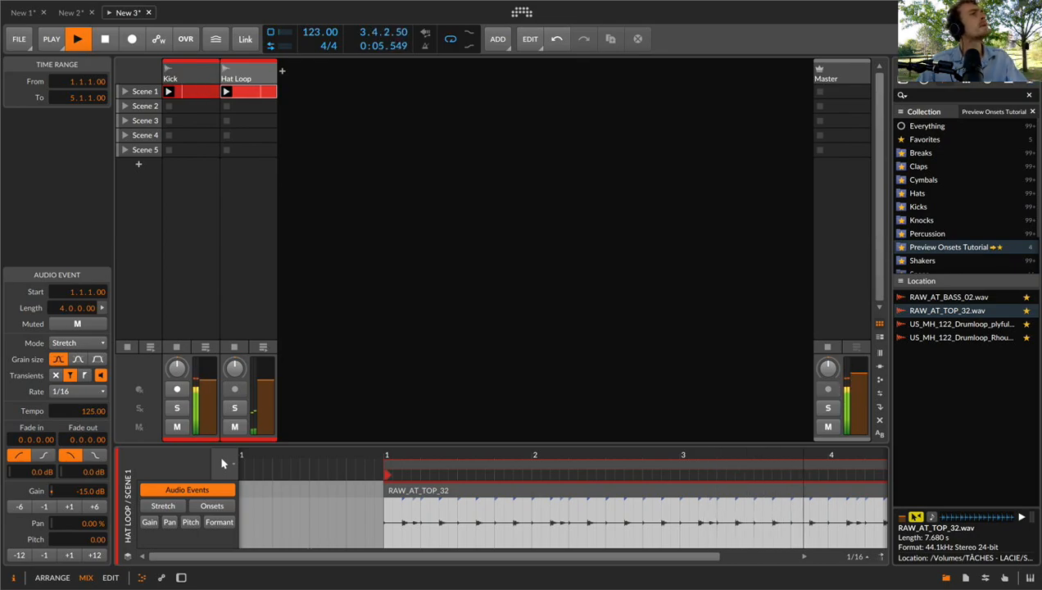
pyautogui.press('space')
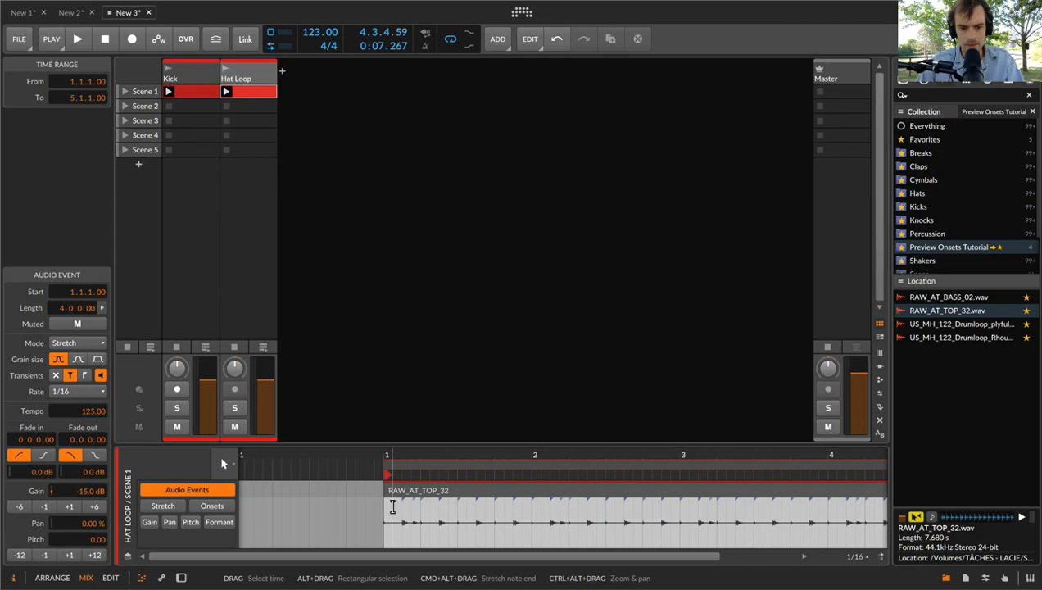
# Compare playback of the hat loop at the 1/16 rate with Preview Onsets off and on
pyautogui.press('space')
pyautogui.click(101, 375)
pyautogui.press('space')
pyautogui.click(101, 375)
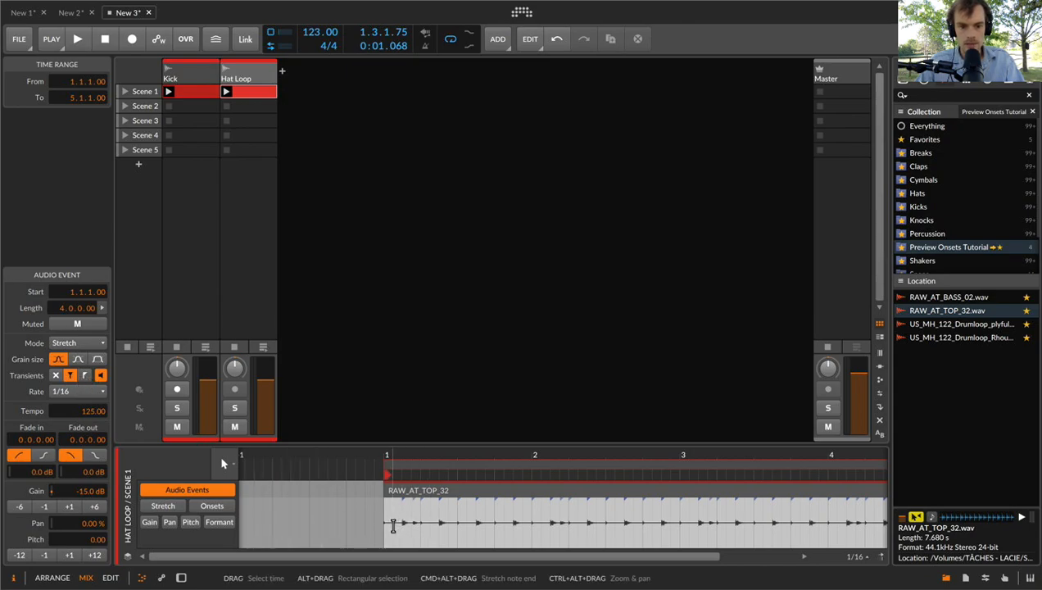
pyautogui.press('space')
pyautogui.press('space')
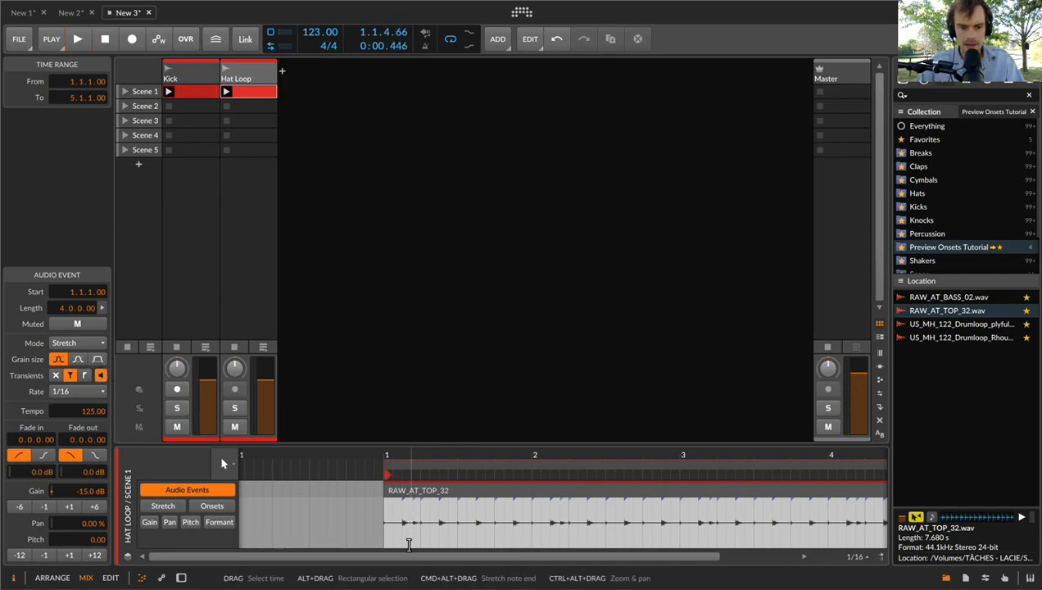
pyautogui.press('space')
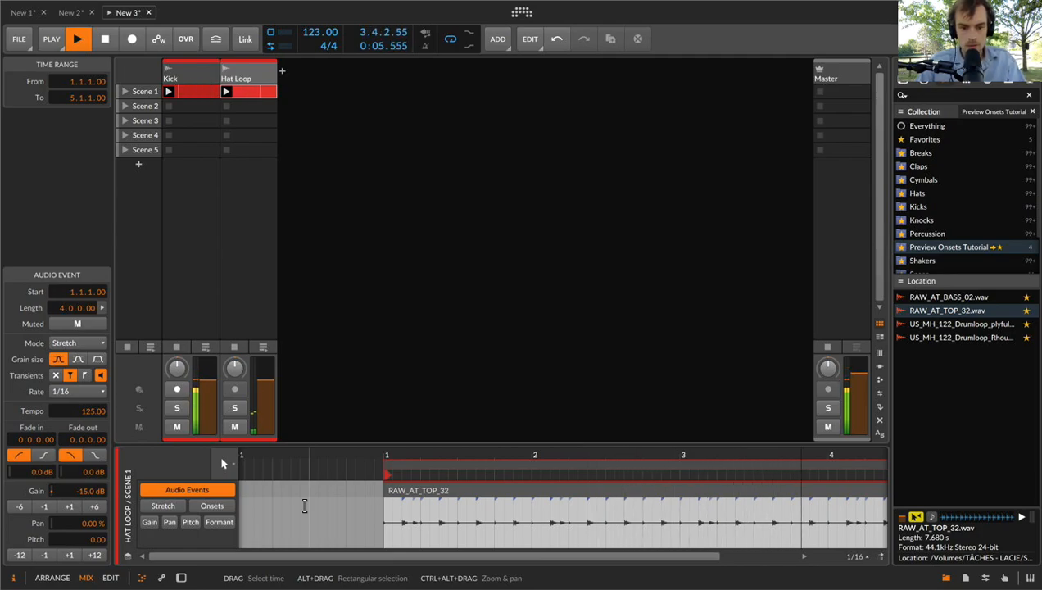
pyautogui.press('space')
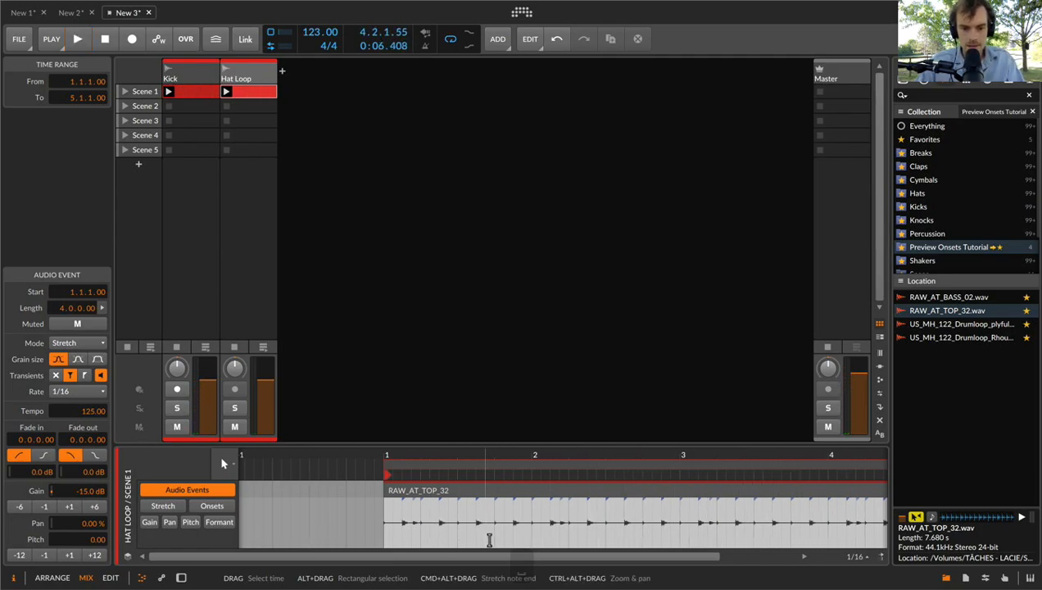
# Select the hat loop's audio event, set its transient rate to 1/8 and play it briefly
pyautogui.click(417, 487)
pyautogui.click(72, 391)
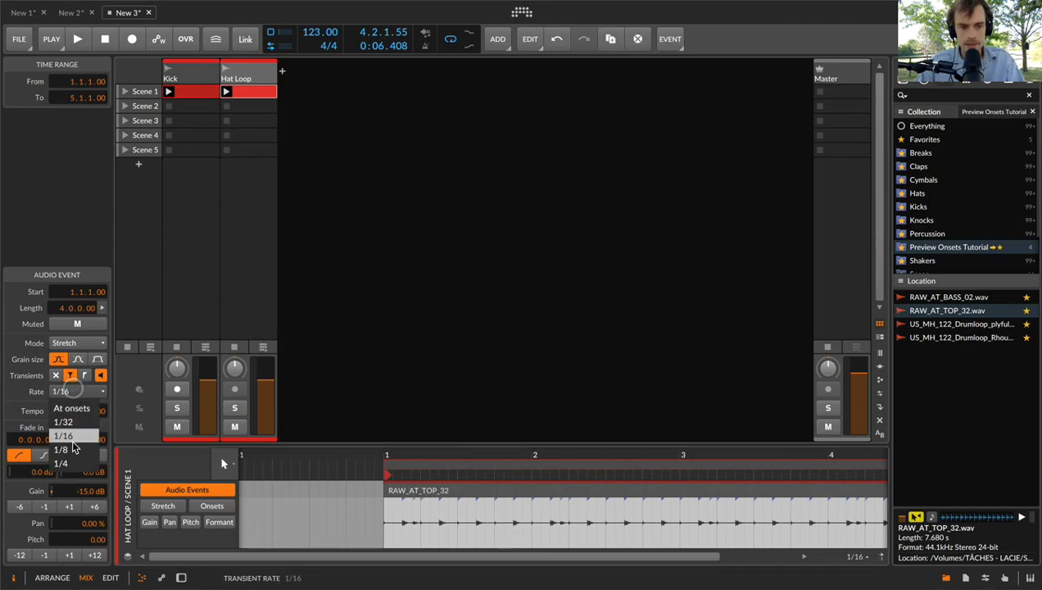
pyautogui.click(72, 433)
pyautogui.press('space')
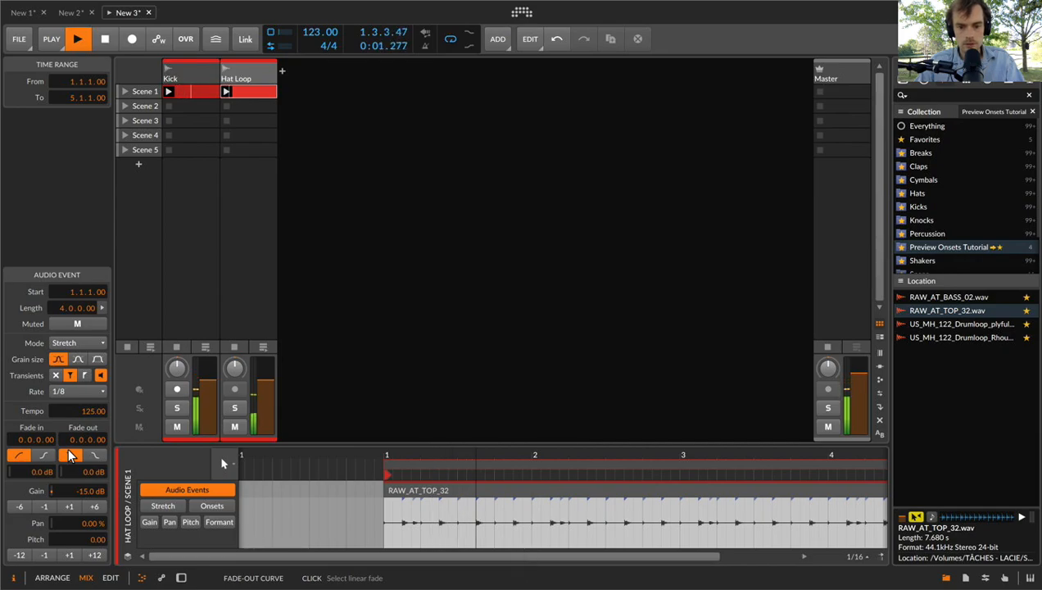
pyautogui.press('space')
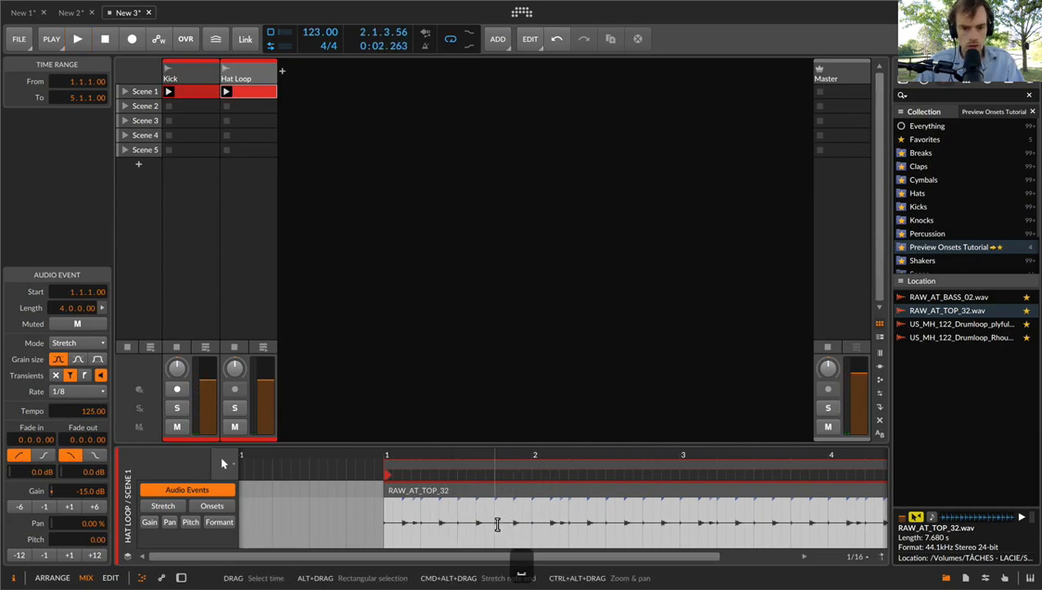
# Split the hat loop's audio event at the start of every fourth beat and at each following bar line
pyautogui.click(495, 524)
pyautogui.press('super+e')
pyautogui.click(531, 524)
pyautogui.press('super+e')
pyautogui.click(642, 521)
pyautogui.press('super+e')
pyautogui.click(682, 523)
pyautogui.press('super+e')
pyautogui.click(791, 523)
pyautogui.press('super+e')
pyautogui.click(828, 522)
pyautogui.press('super+e')
pyautogui.hscroll(5, 826, 522)
pyautogui.click(636, 521)
pyautogui.press('super+e')
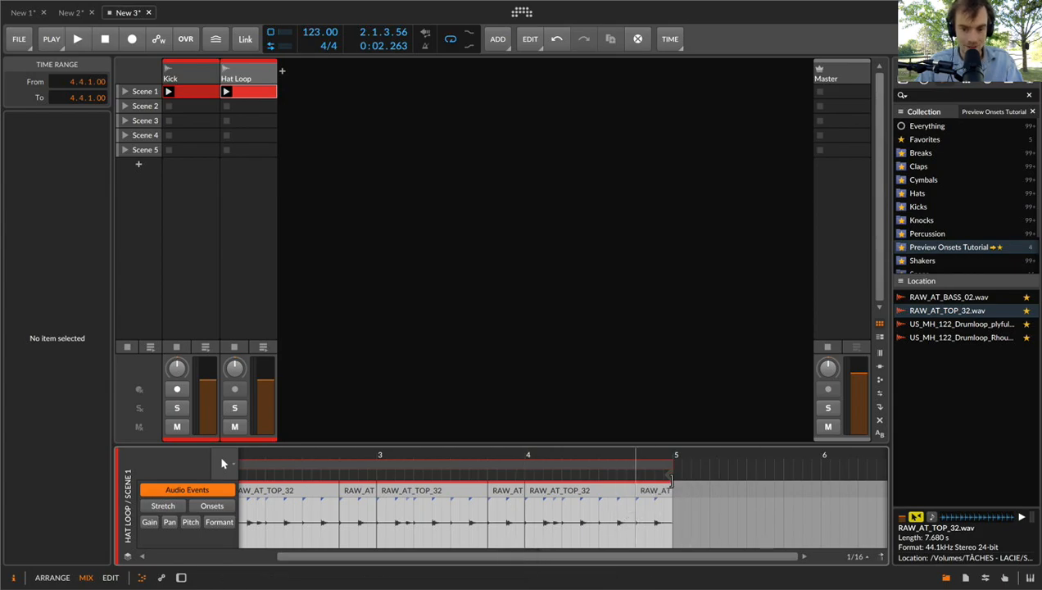
# Select the four short fourth-beat events together and set their transient rate to 1/16
pyautogui.click(660, 490)
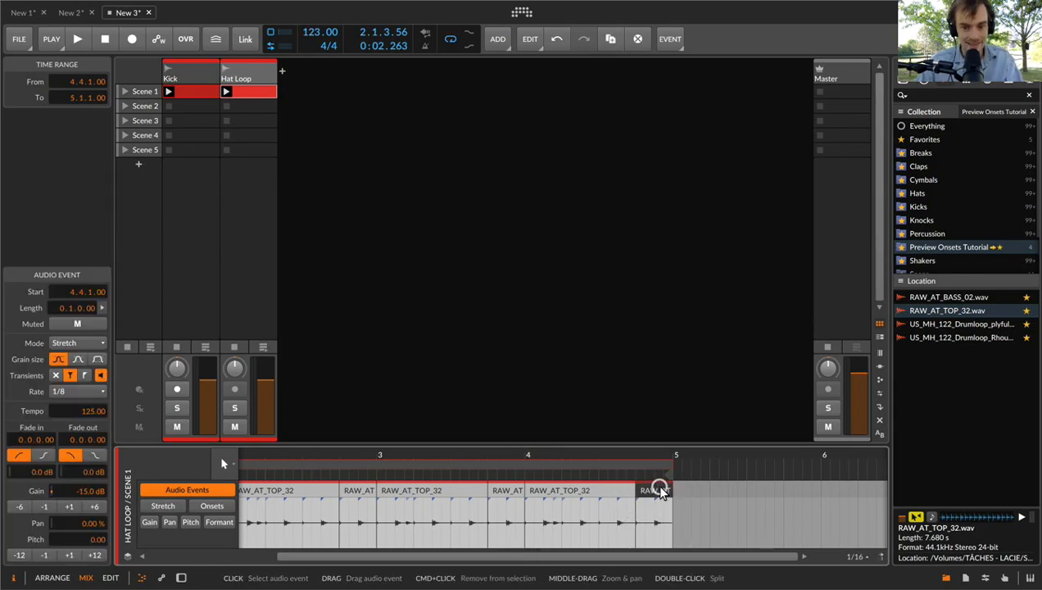
pyautogui.keyDown('super'); pyautogui.click(506, 488); pyautogui.keyUp('super')
pyautogui.keyDown('super'); pyautogui.click(356, 487); pyautogui.keyUp('super')
pyautogui.hscroll(-1, 357, 490)
pyautogui.hscroll(-2, 336, 487)
pyautogui.keyDown('super'); pyautogui.click(310, 488); pyautogui.keyUp('super')
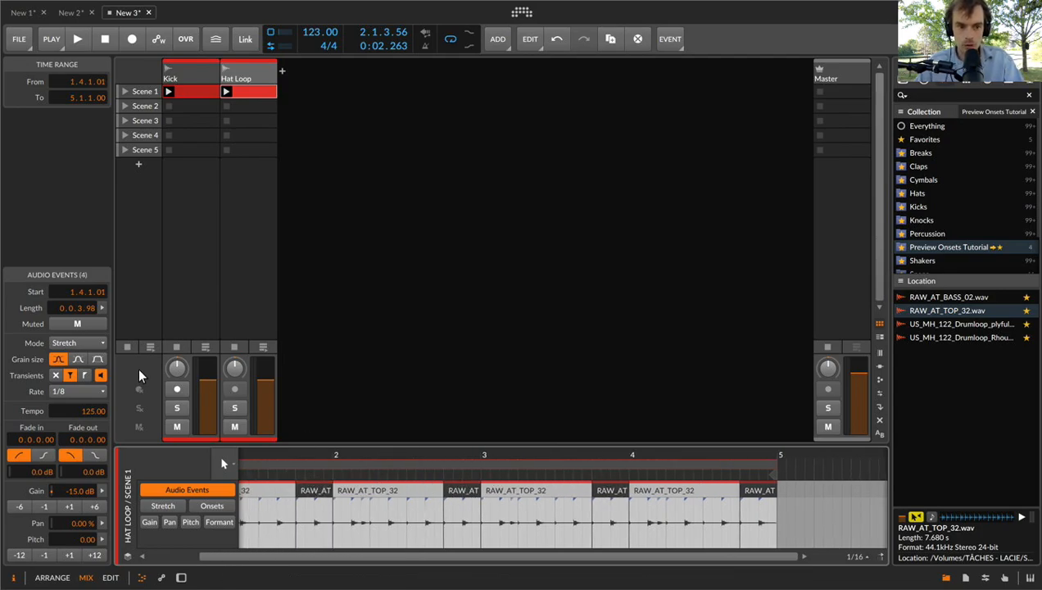
pyautogui.click(74, 391)
pyautogui.click(74, 435)
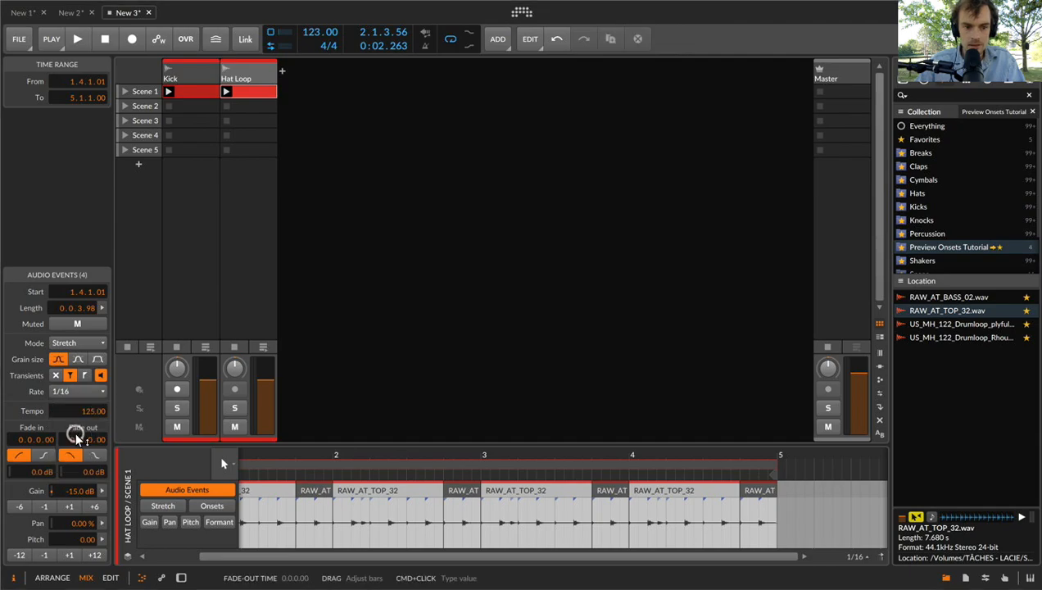
# Select the first hat loop event and play the clip with its alternating transient rates
pyautogui.hscroll(-2, 366, 506)
pyautogui.hscroll(-2, 365, 506)
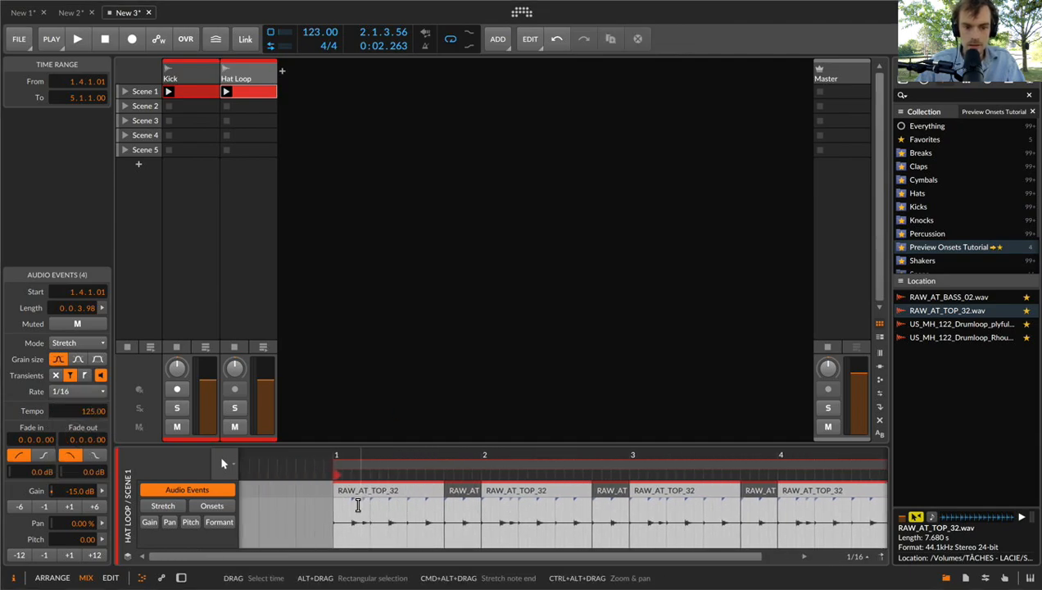
pyautogui.click(389, 494)
pyautogui.press('space')
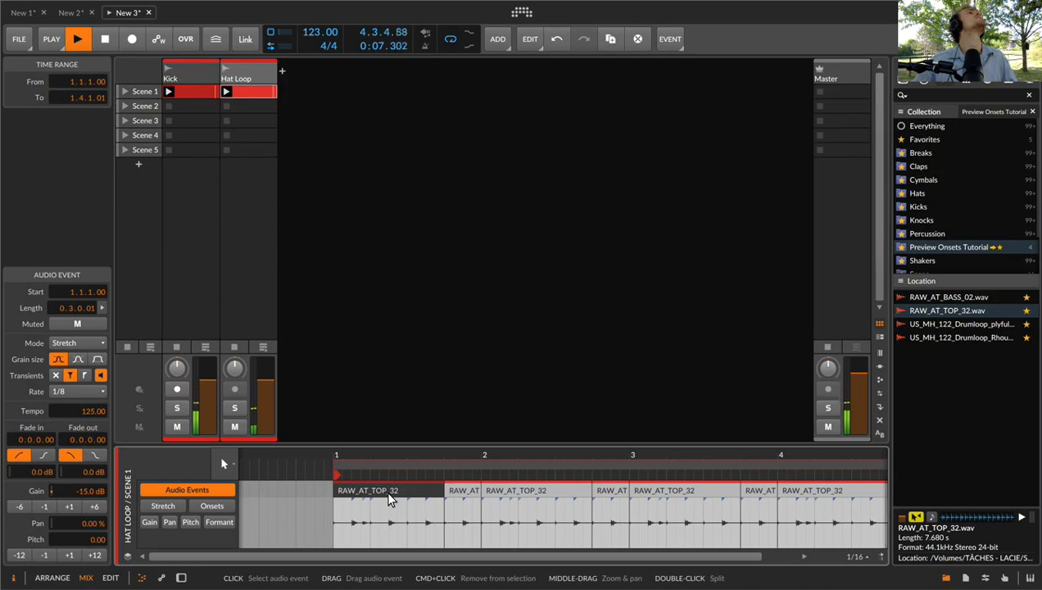
pyautogui.press('space')
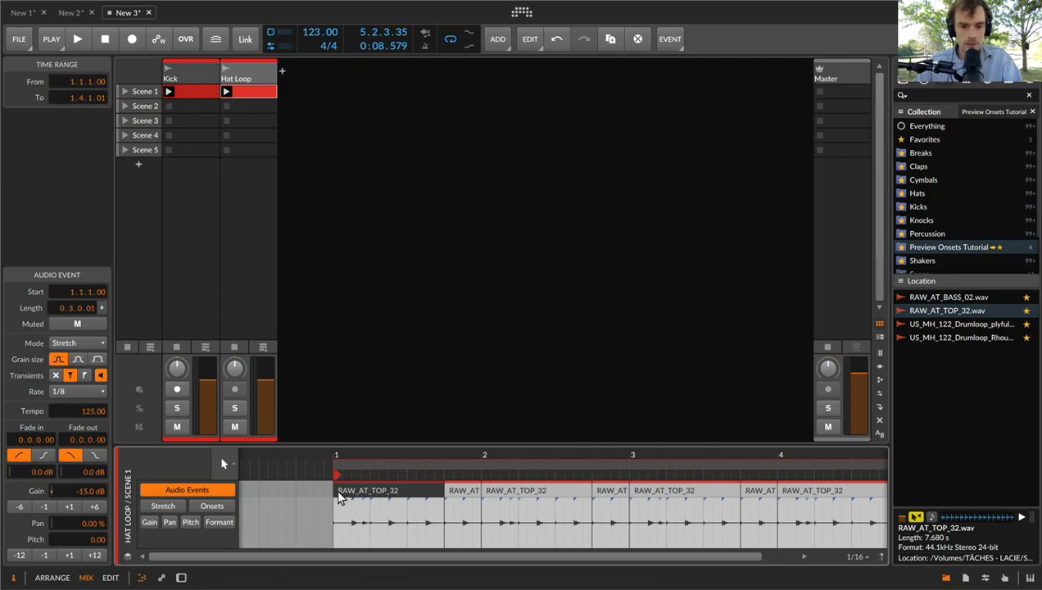
# Check the first two events' rates, select all hat loop events and compare playback with Preview Onsets off and on
pyautogui.click(463, 500)
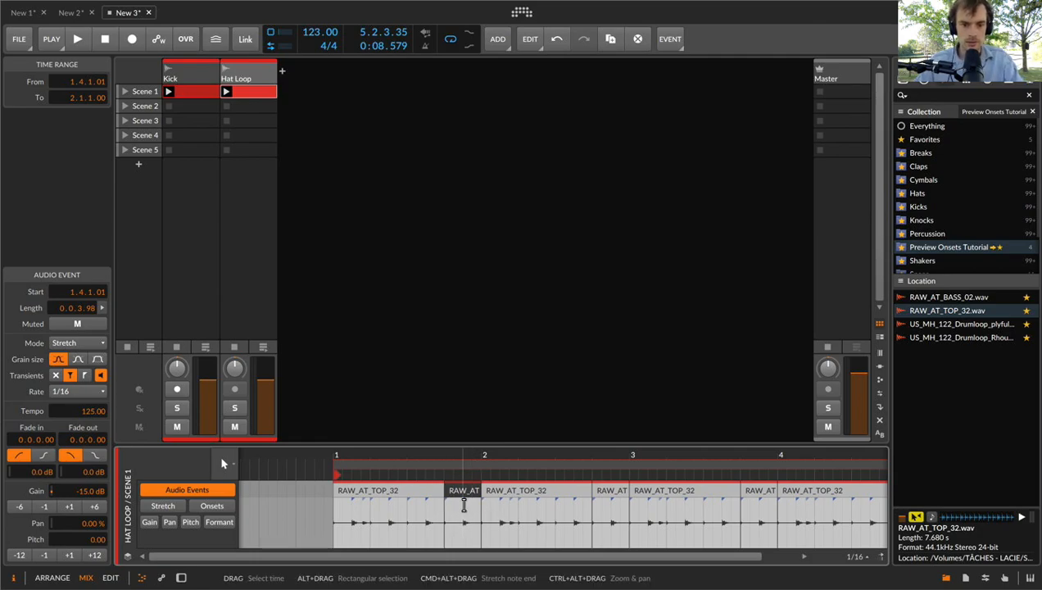
pyautogui.click(384, 488)
pyautogui.press('super+a')
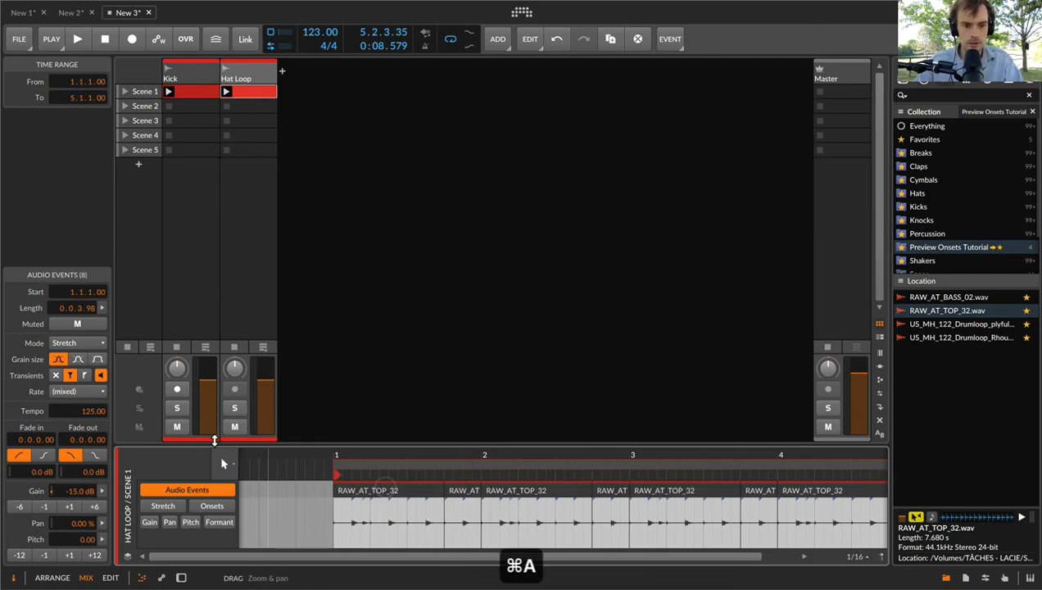
pyautogui.click(100, 376)
pyautogui.press('space')
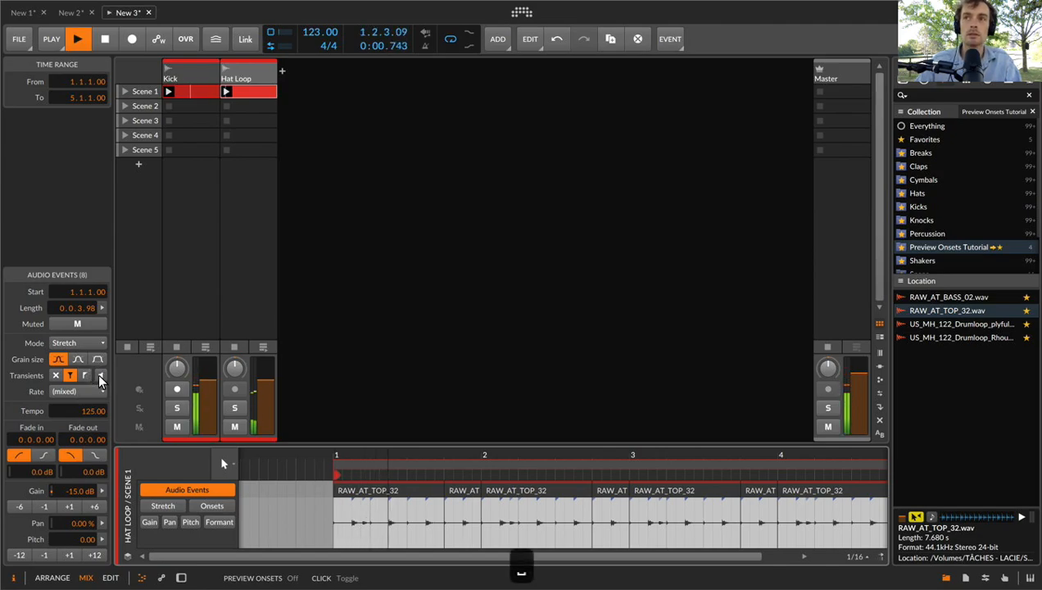
pyautogui.click(100, 376)
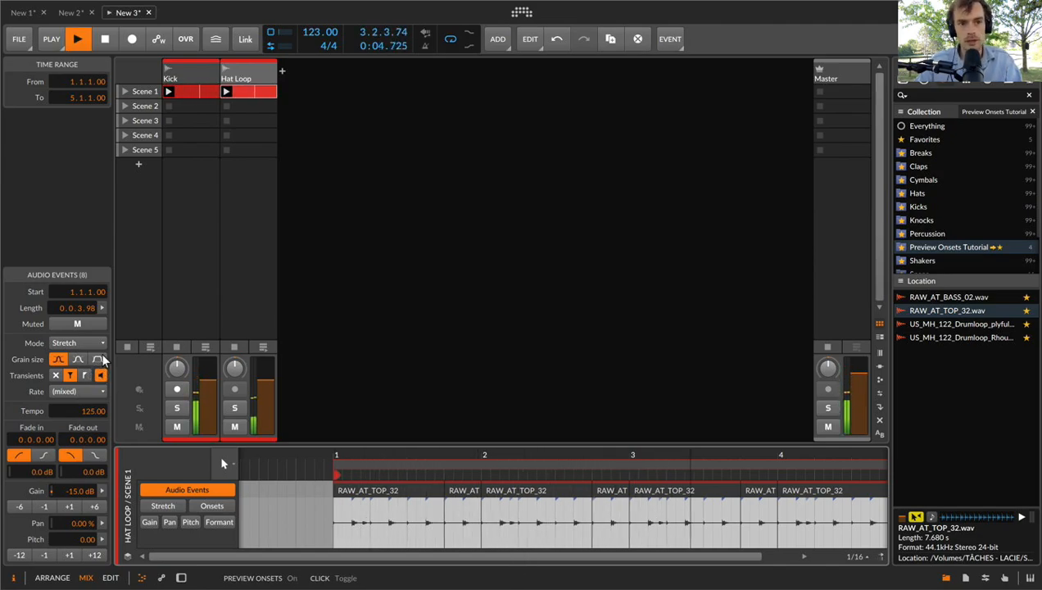
pyautogui.press('space')
# Select the Hat Loop track and play the opening of bar 1 to examine its first hits
pyautogui.click(224, 75)
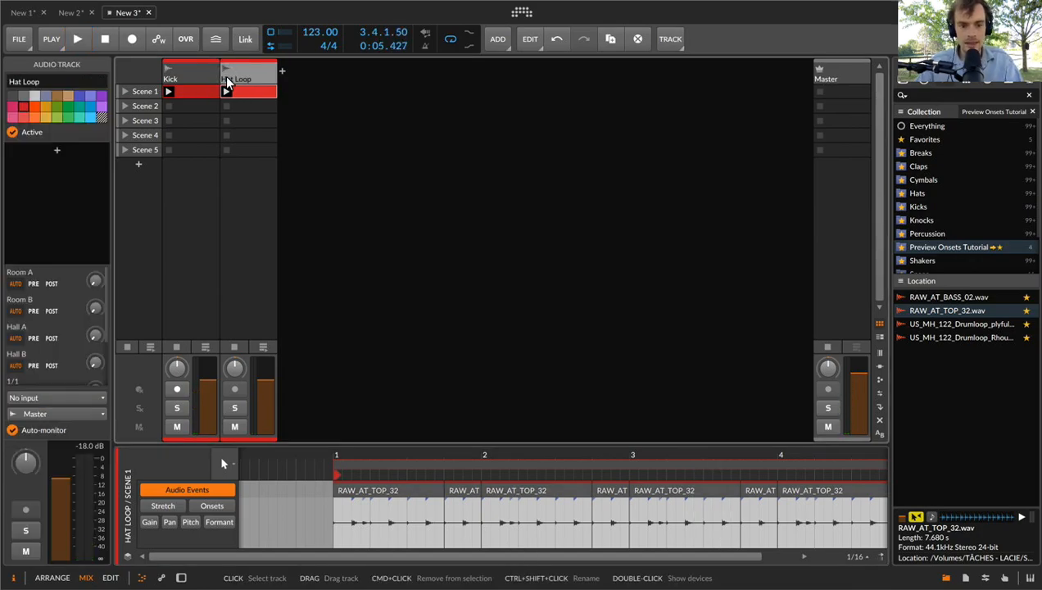
pyautogui.moveTo(350, 455); pyautogui.dragTo(389, 452)
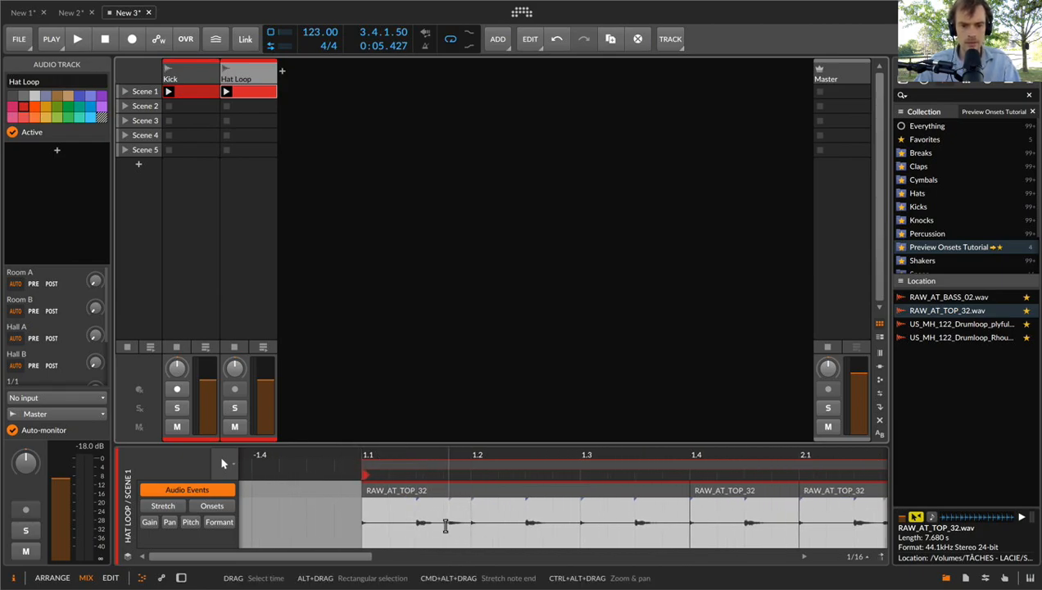
pyautogui.press('space')
pyautogui.press('space')
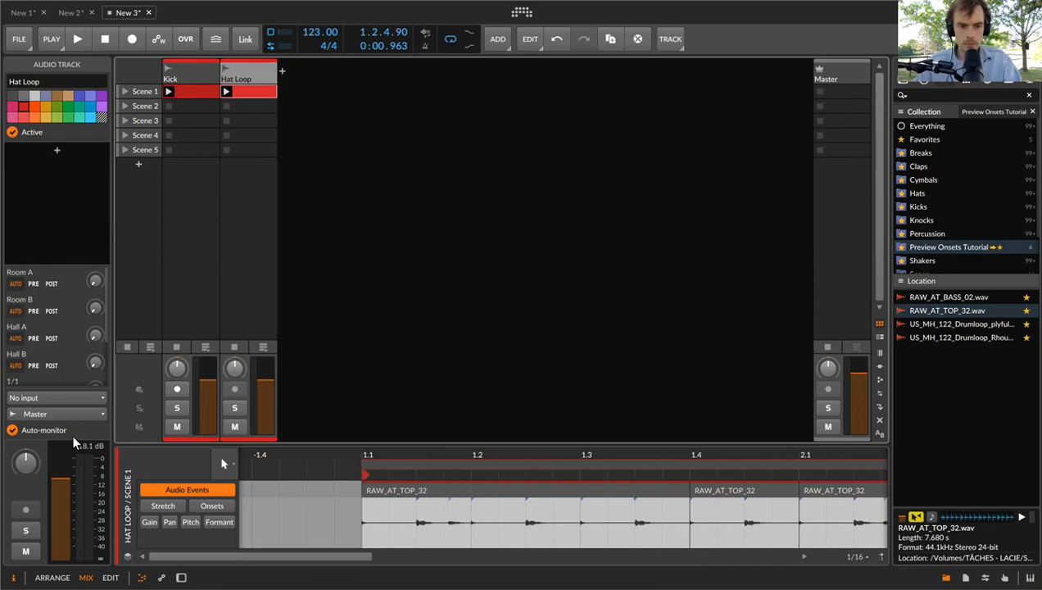
# Split the first hat loop event at 1.1.4 and 1.2
pyautogui.click(456, 515)
pyautogui.press('super+e')
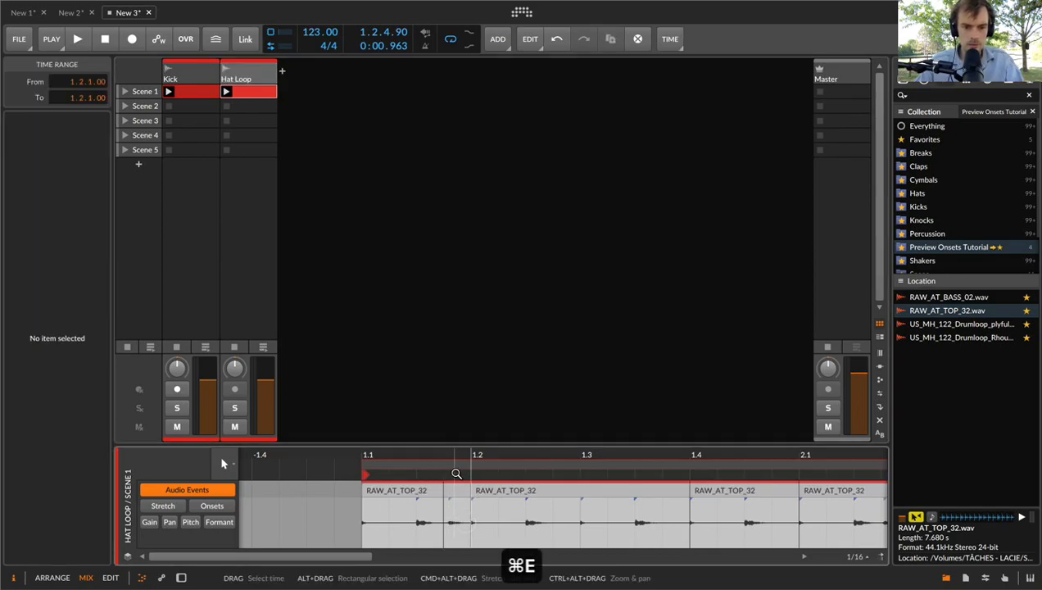
pyautogui.moveTo(446, 456); pyautogui.dragTo(473, 508)
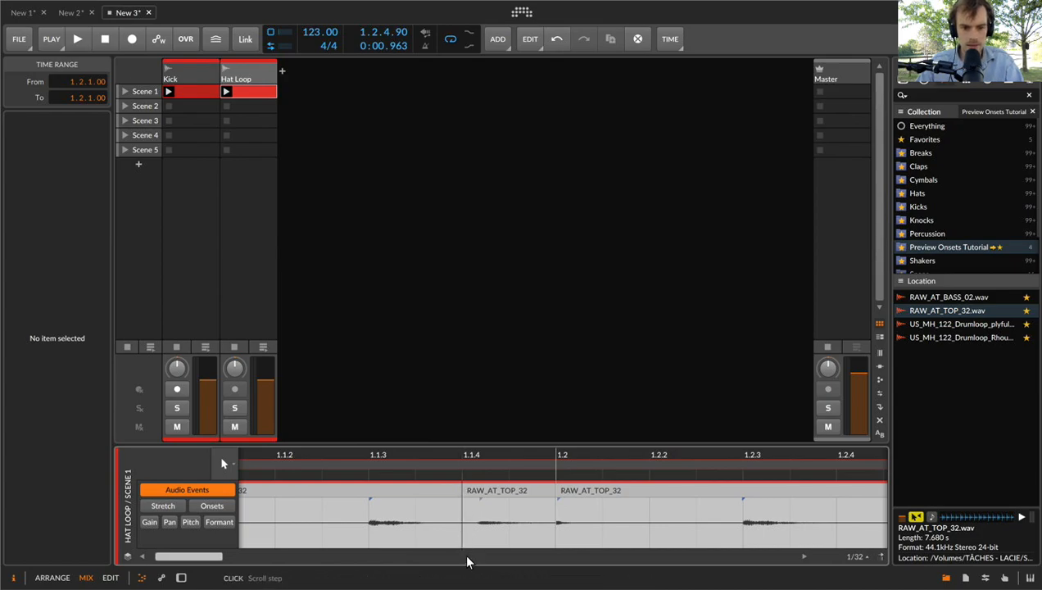
# Undo the split at 1.2, split there again and select the short event between 1.1.4 and 1.2
pyautogui.press('super+z')
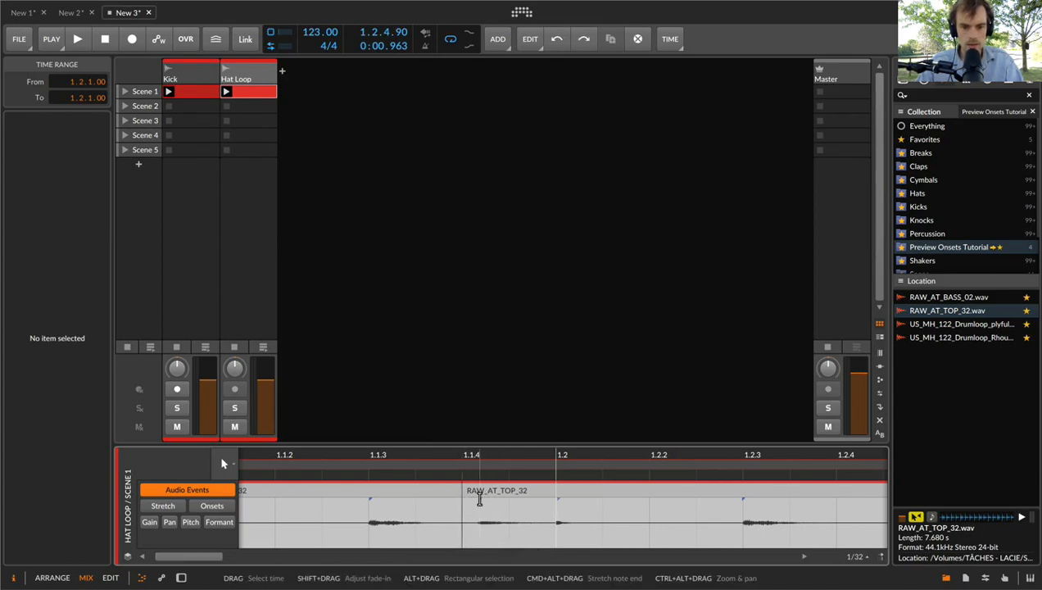
pyautogui.click(480, 498)
pyautogui.click(554, 521)
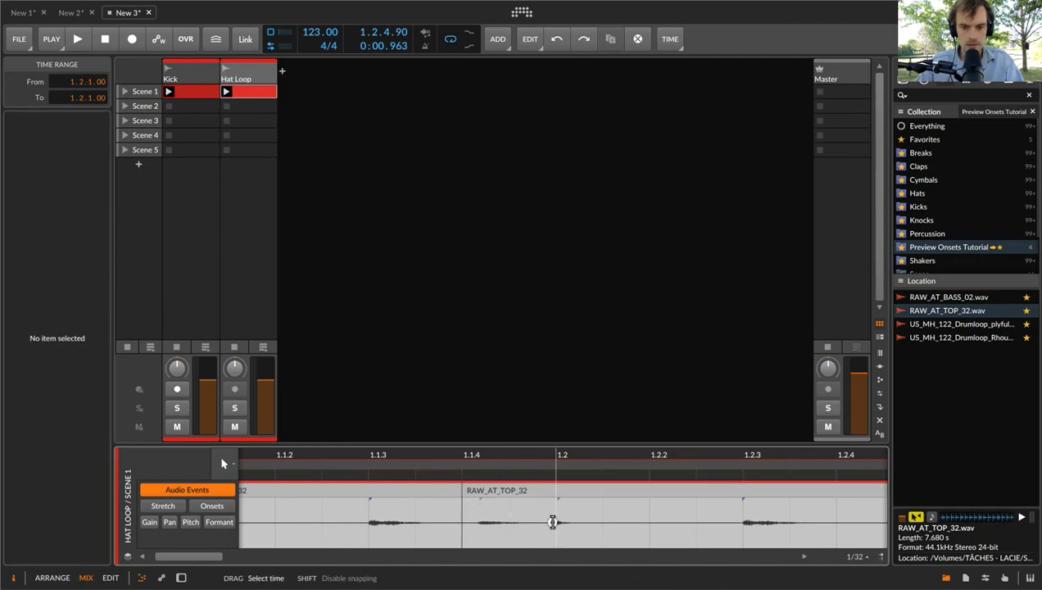
pyautogui.press('super+e')
pyautogui.click(526, 490)
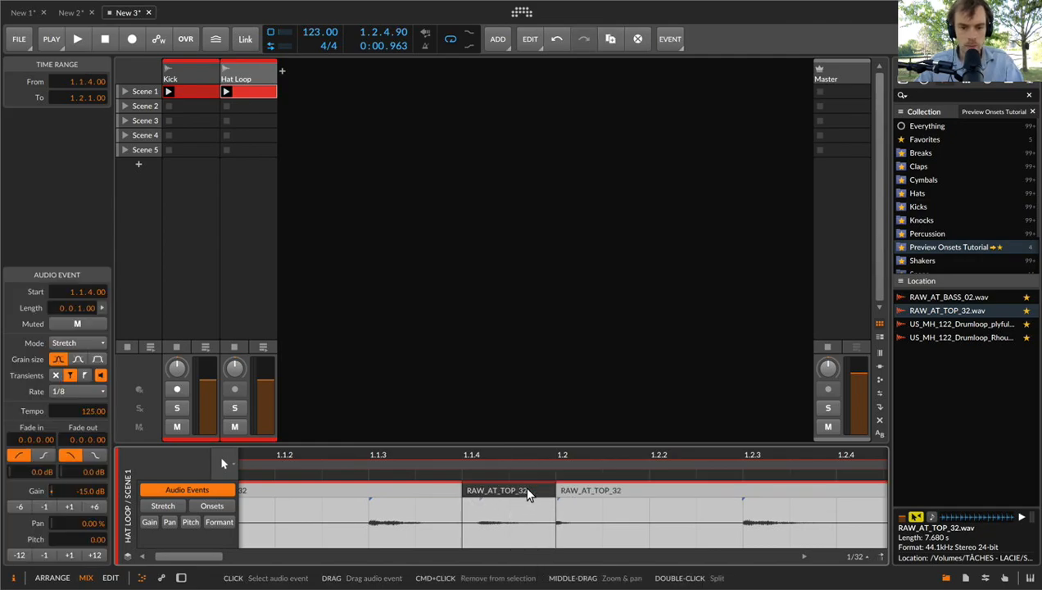
pyautogui.moveTo(516, 456); pyautogui.dragTo(509, 450)
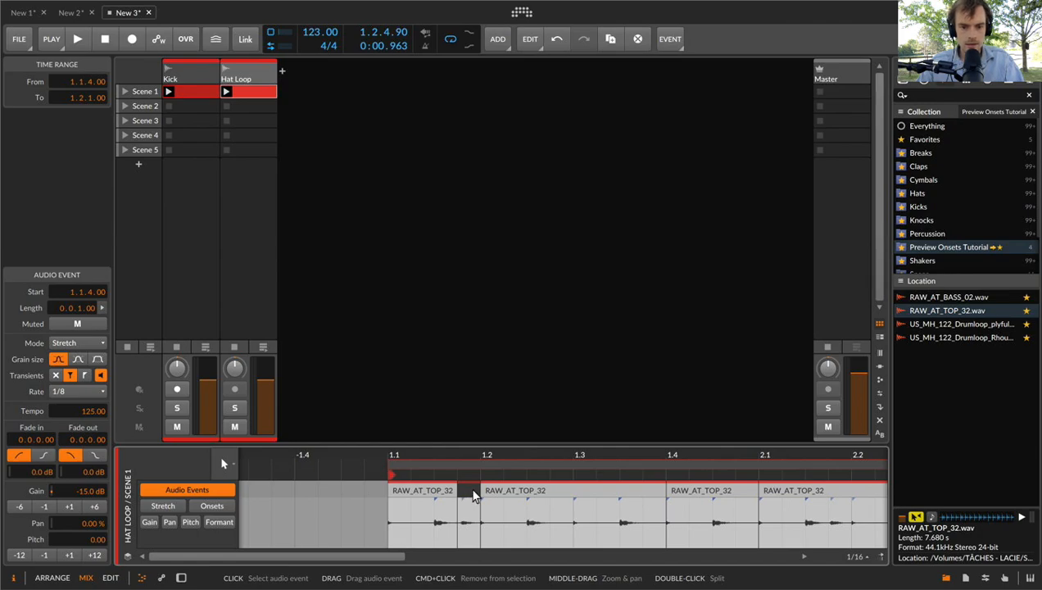
# Split the hat loop events at 2.1.4, 2.2, 3.1.4 and 3.2
pyautogui.hscroll(5, 570, 503)
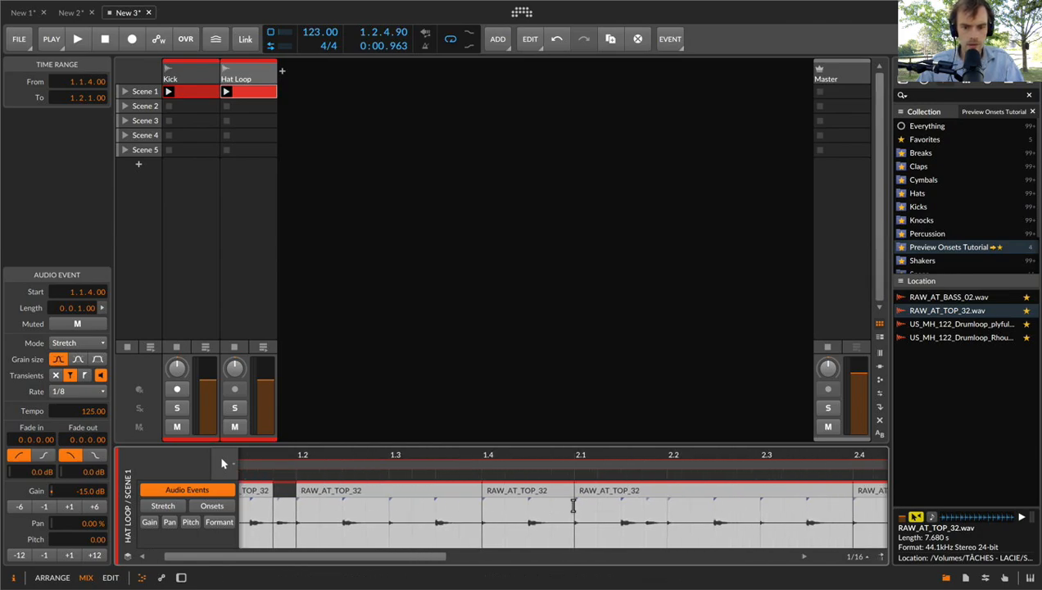
pyautogui.click(641, 538)
pyautogui.press('super+e')
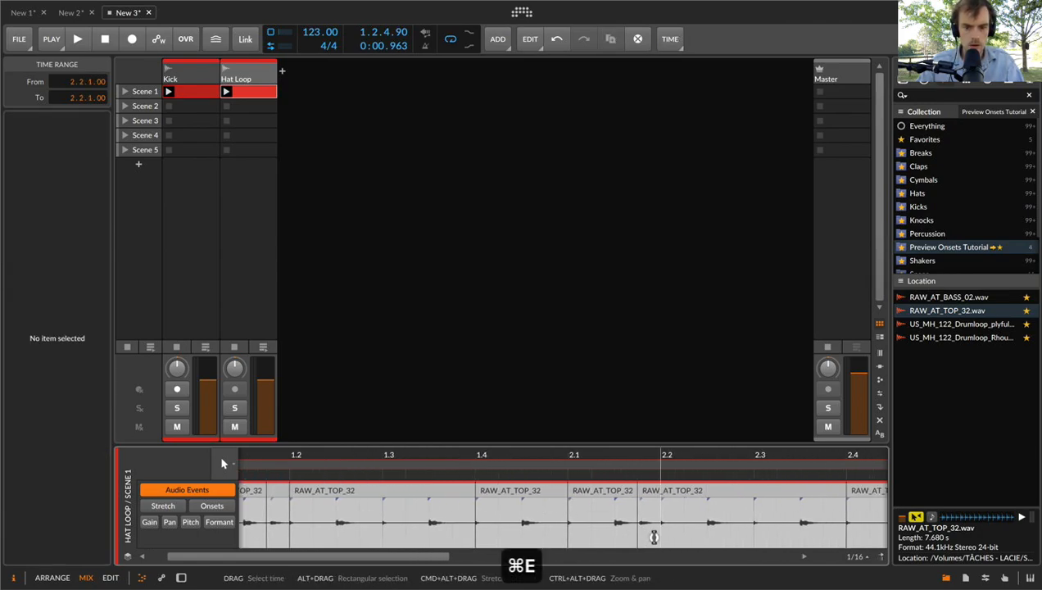
pyautogui.hscroll(6, 697, 517)
pyautogui.hscroll(1, 741, 501)
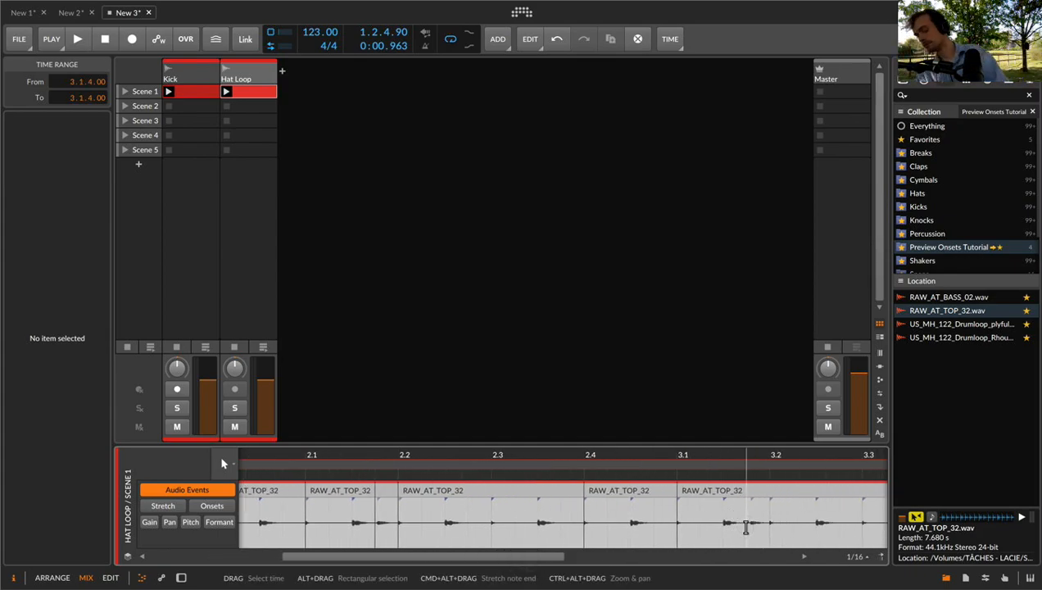
pyautogui.press('super+e')
pyautogui.click(743, 522)
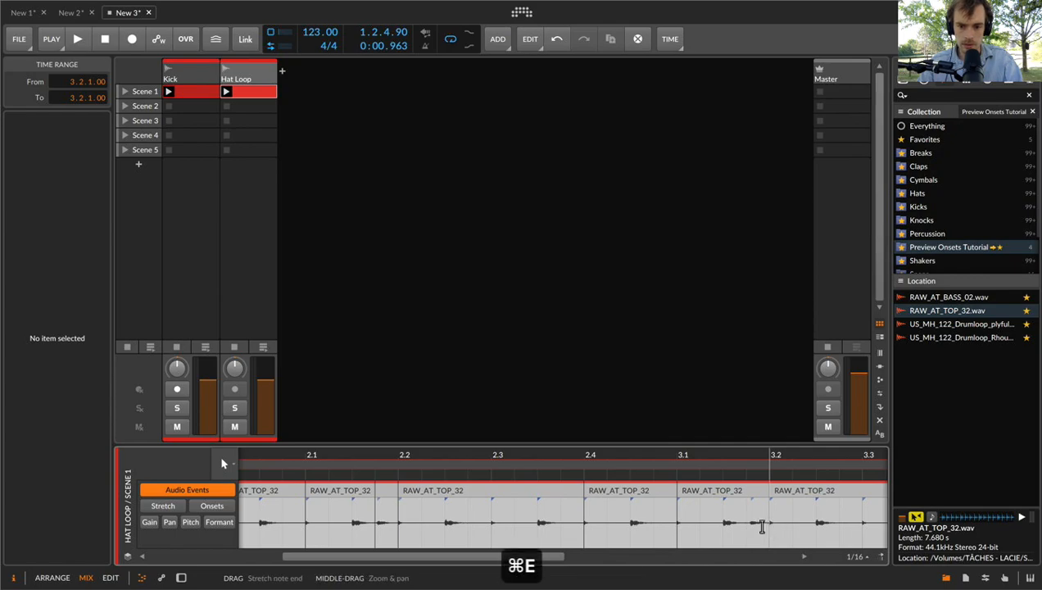
# Split the hat loop event in bar 4 at 4.1.4 and about 4.2
pyautogui.hscroll(10, 780, 529)
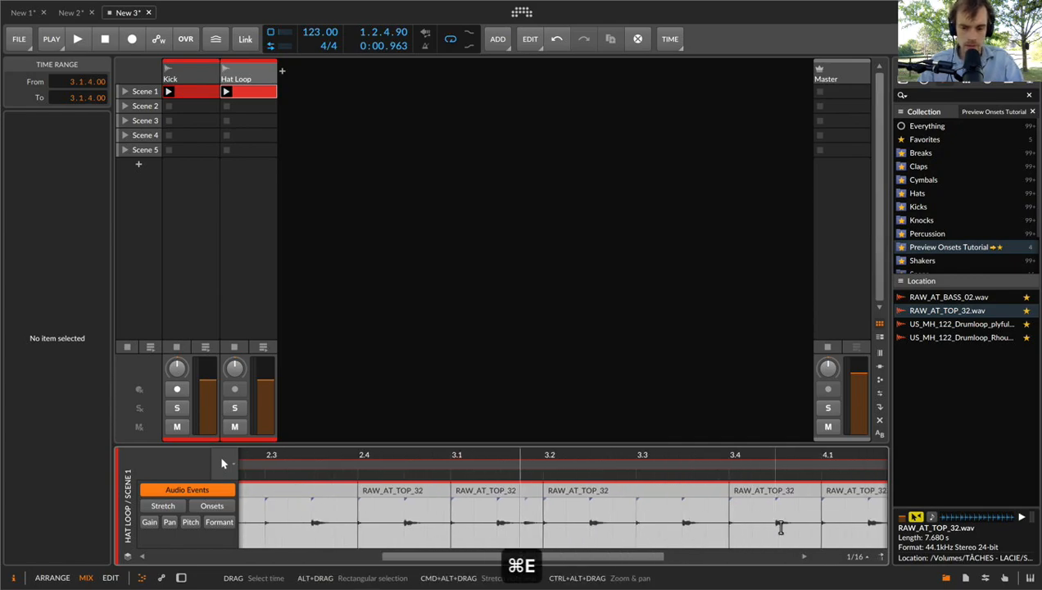
pyautogui.click(712, 529)
pyautogui.press('super+e')
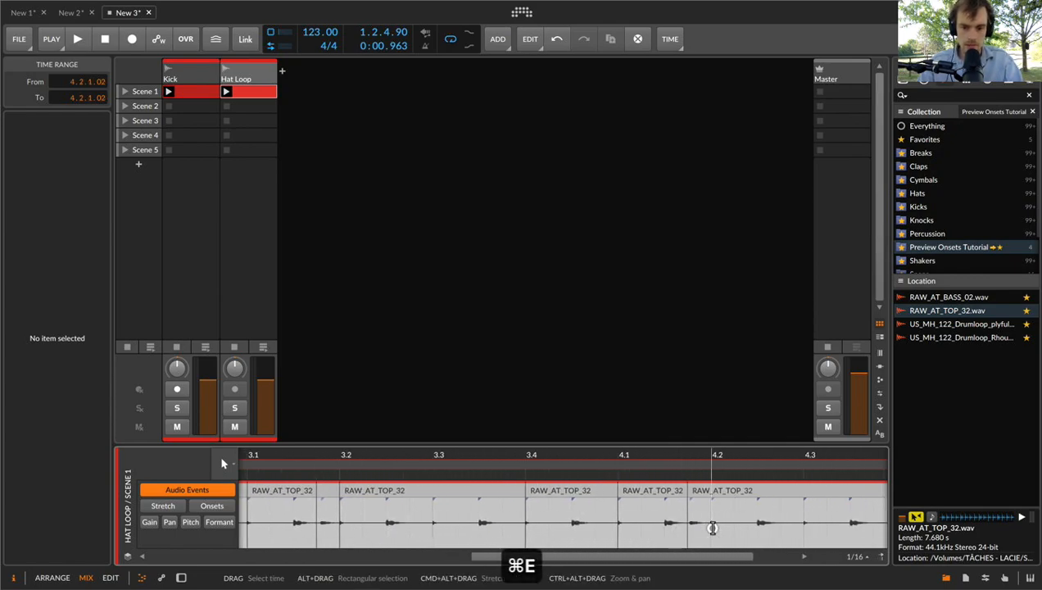
pyautogui.hscroll(5, 713, 529)
# Select the four short hat events starting at 1.1.4, 2.1.4, 3.1.4 and 4.1.4 and set their transient rate to At onsets
pyautogui.click(493, 483)
pyautogui.hscroll(-8, 494, 482)
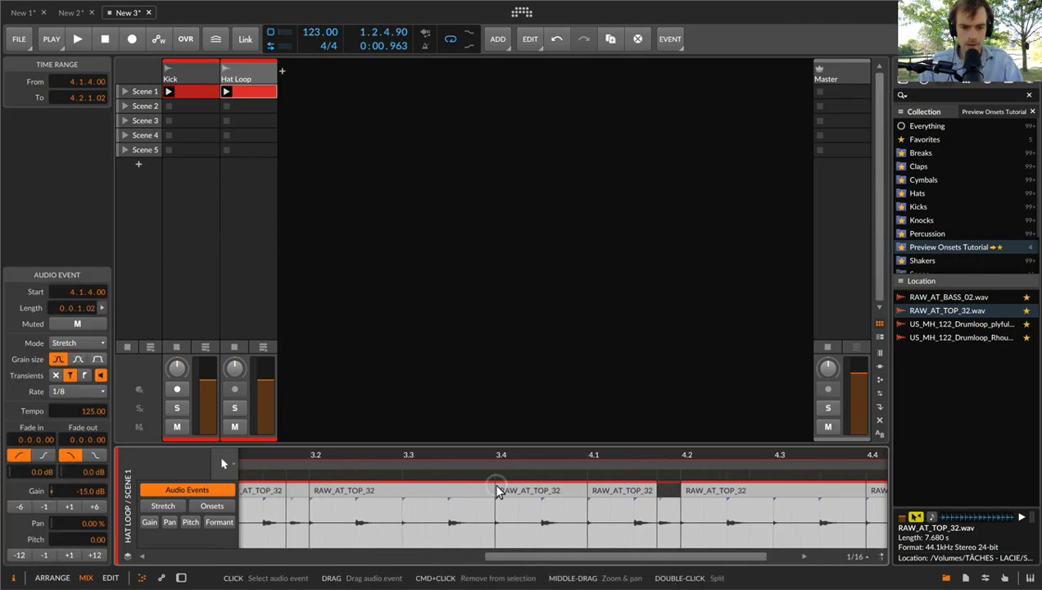
pyautogui.keyDown('super'); pyautogui.click(493, 492); pyautogui.keyUp('super')
pyautogui.hscroll(-4, 497, 492)
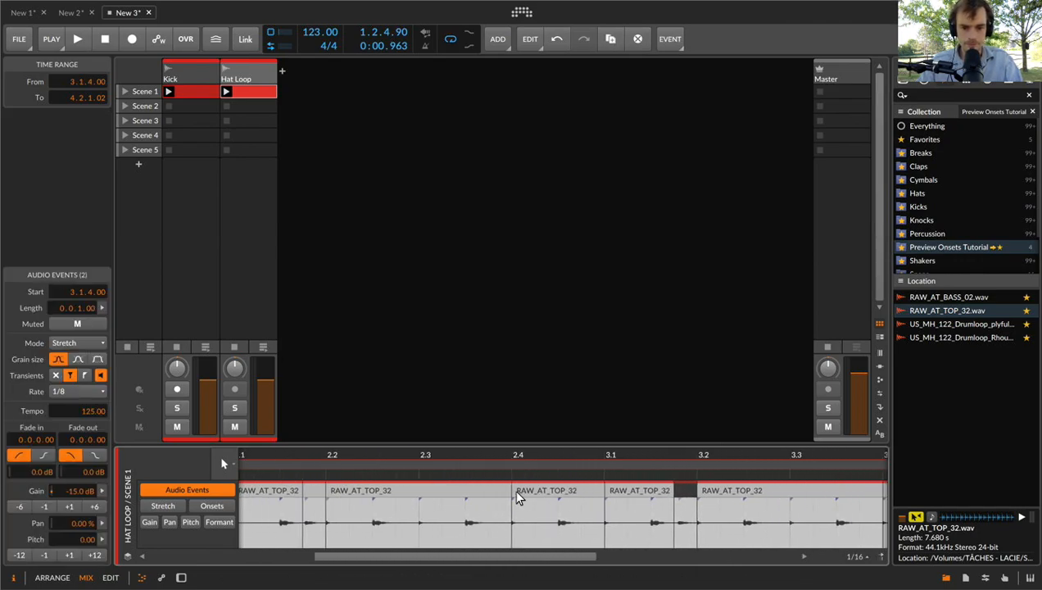
pyautogui.hscroll(-1, 351, 492)
pyautogui.keyDown('super'); pyautogui.click(357, 492); pyautogui.keyUp('super')
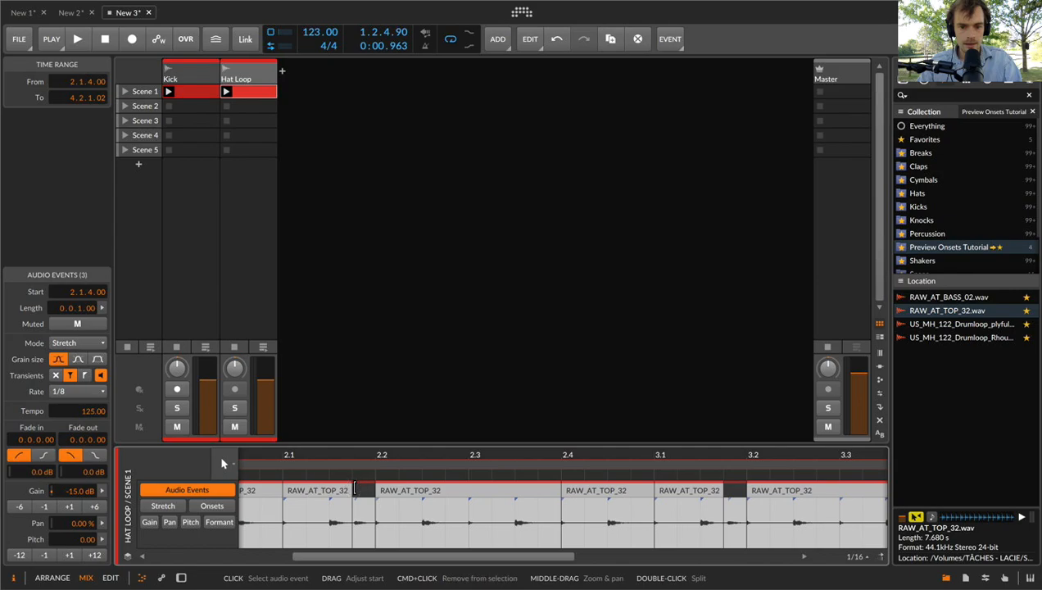
pyautogui.hscroll(-5, 358, 491)
pyautogui.hscroll(-2, 354, 492)
pyautogui.keyDown('super'); pyautogui.click(327, 492); pyautogui.keyUp('super')
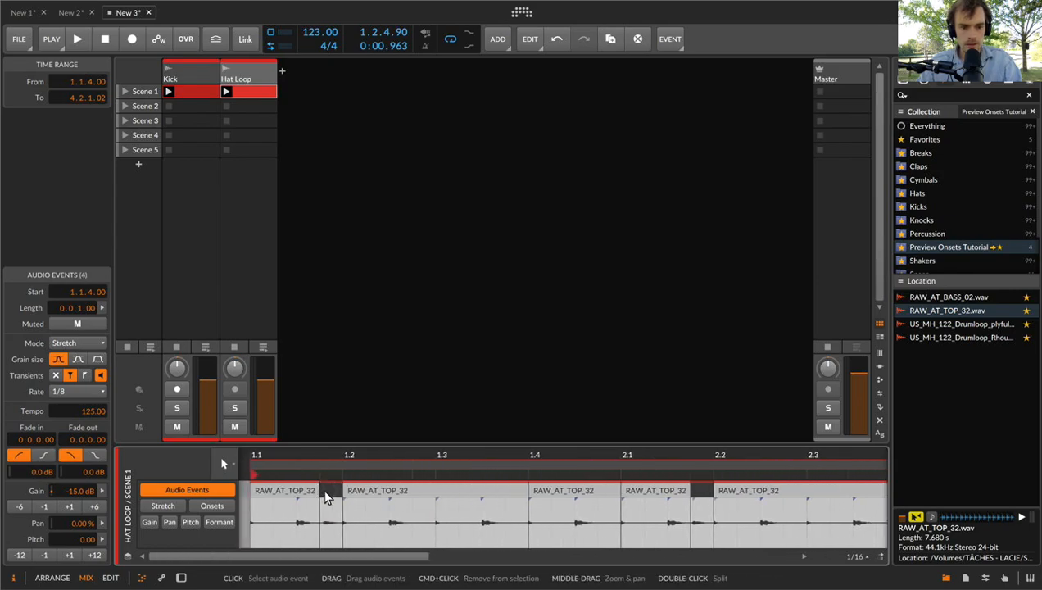
pyautogui.click(72, 392)
pyautogui.click(81, 410)
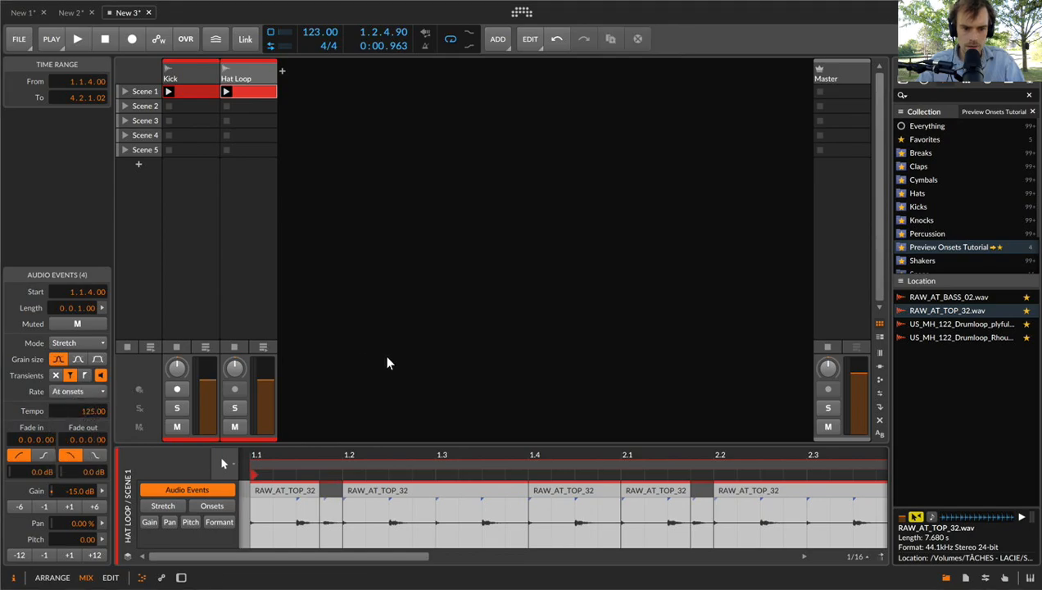
# Select the Hat Loop track and play it against the kick to hear the short events' new rate
pyautogui.click(260, 74)
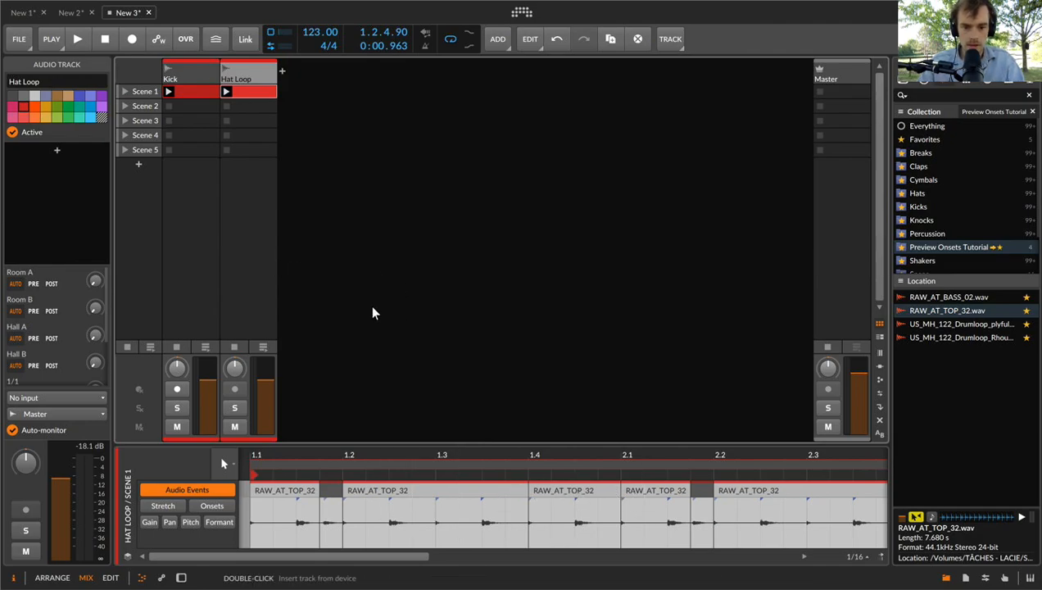
pyautogui.press('space')
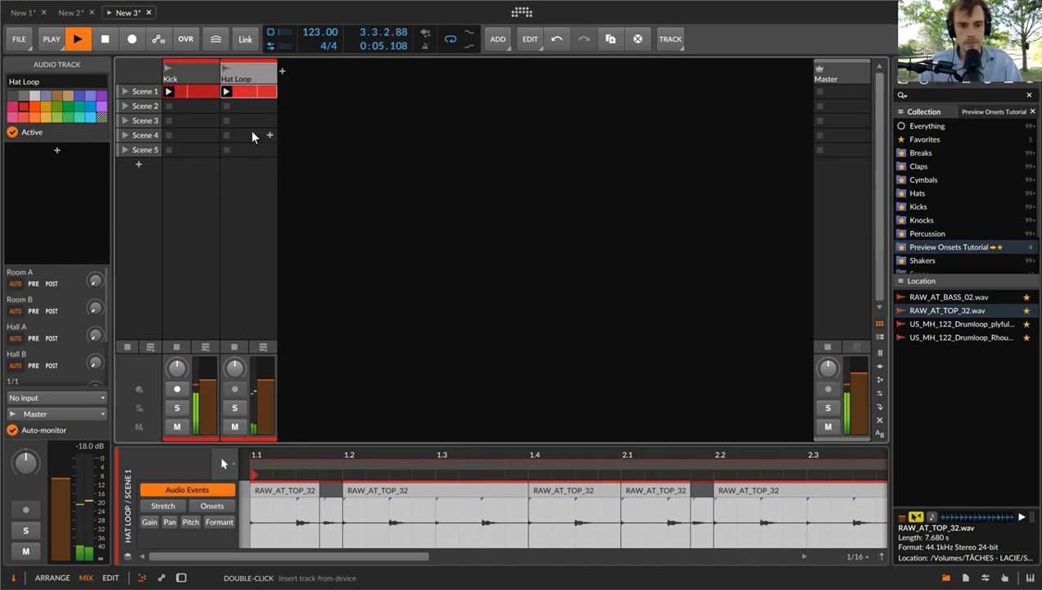
pyautogui.press('space')
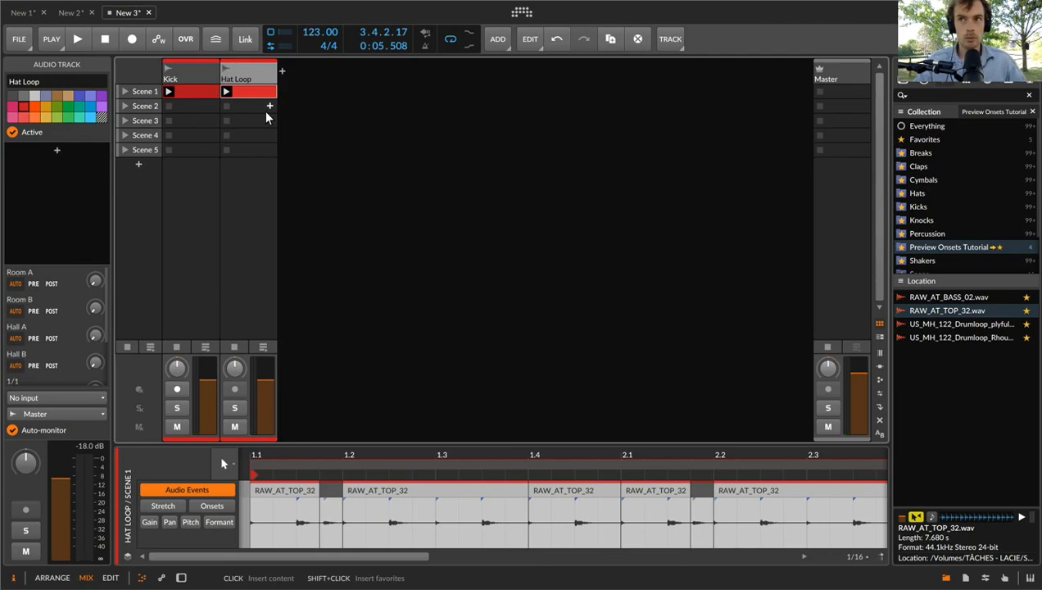
# Show the full four-bar Hat Loop clip and check the settings of the event starting at 1.2
pyautogui.click(257, 87)
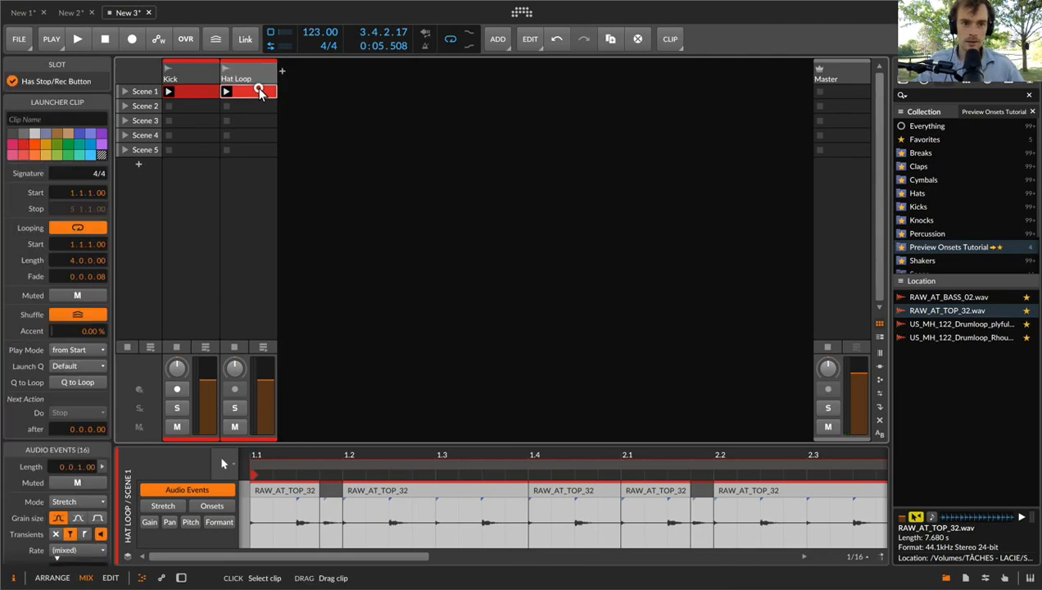
pyautogui.moveTo(443, 452); pyautogui.dragTo(390, 452)
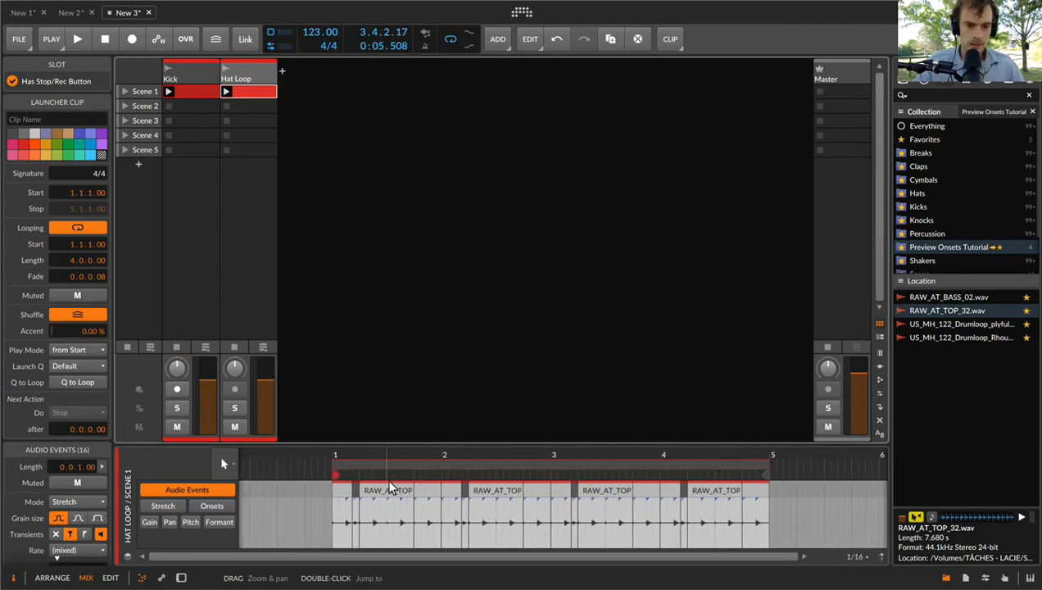
pyautogui.click(391, 481)
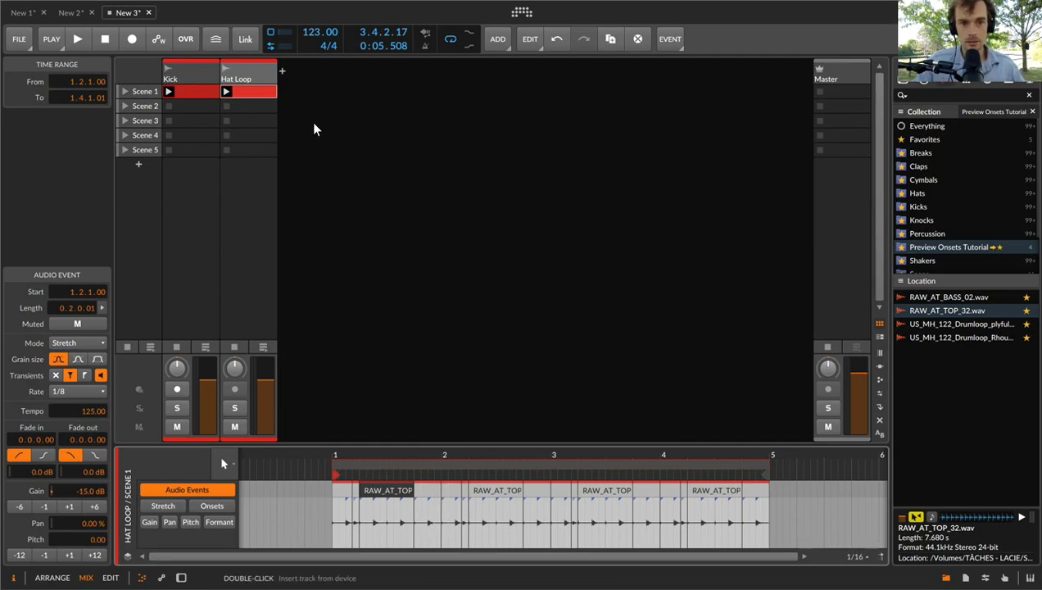
# Bounce the Hat Loop clip in place and clear the bounced clip's name
pyautogui.click(259, 95)
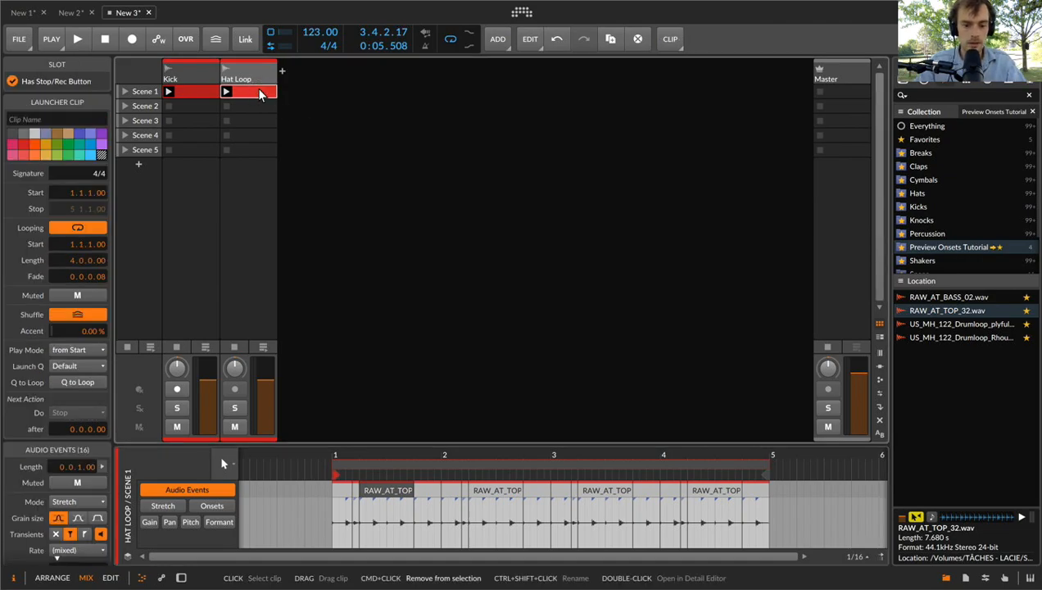
pyautogui.press('super+b')
pyautogui.press('super+r')
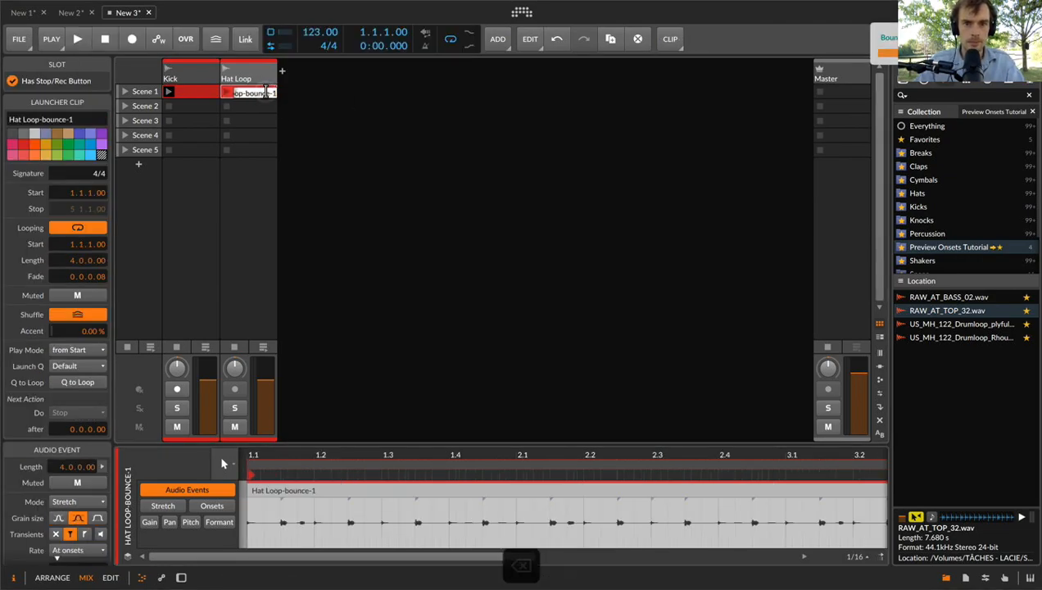
pyautogui.press('BackSpace')
pyautogui.press('Return')
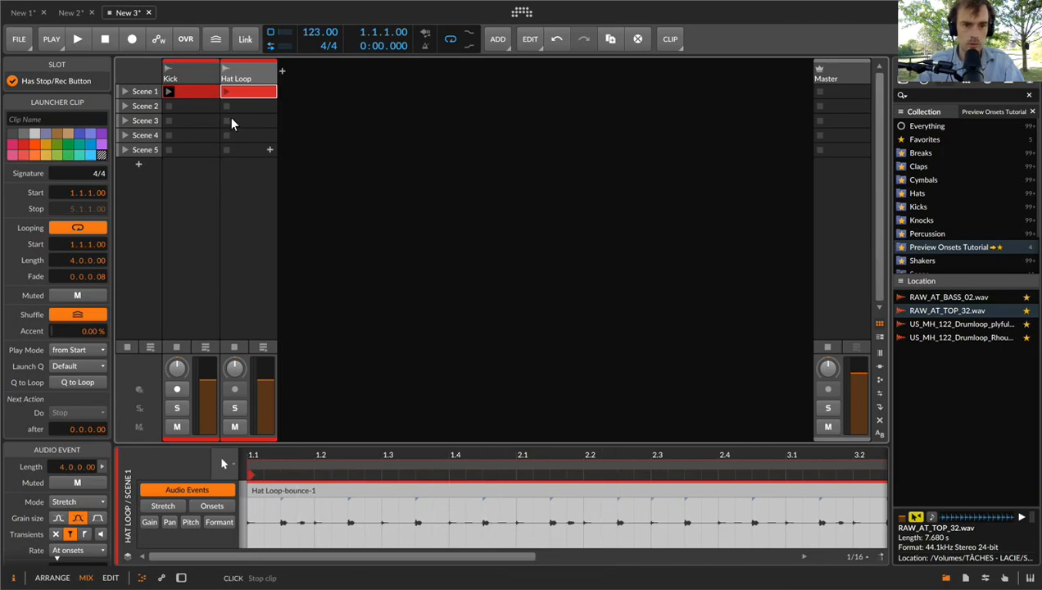
# Play the bounced Hat Loop clip with the kick, stop playback and select the Hat Loop track
pyautogui.click(227, 91)
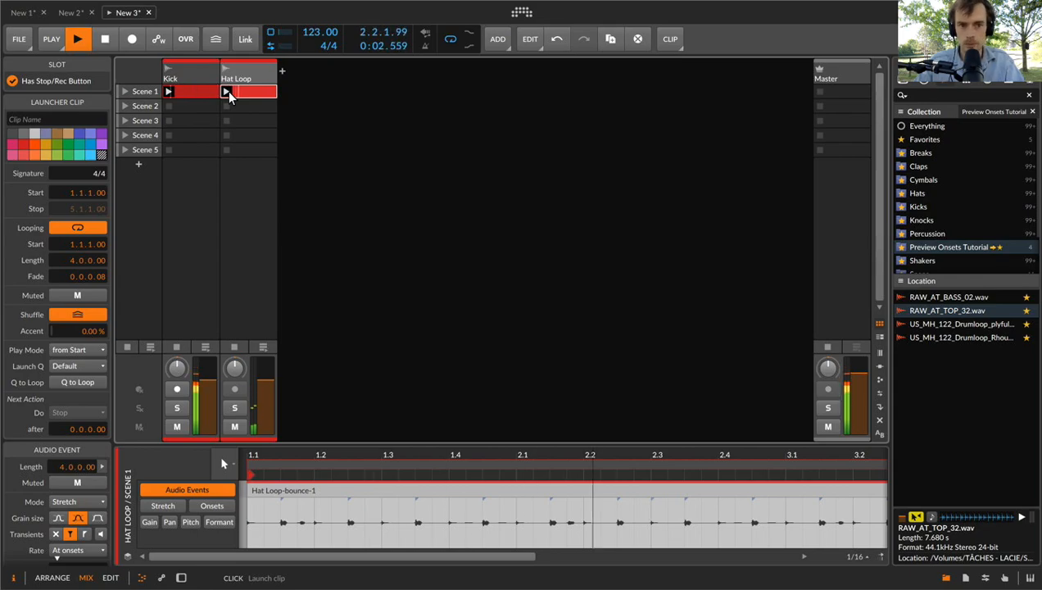
pyautogui.press('space')
pyautogui.click(248, 75)
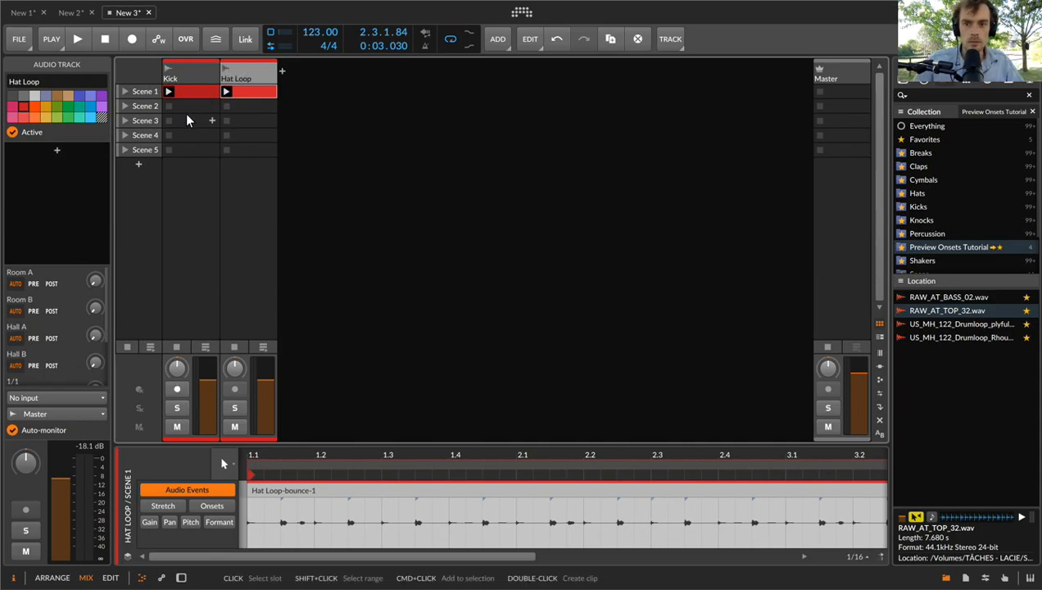
# Add US_MH_122_Drumloop_plyful_ful.wav as a Scene 1 clip on a new audio track and lower its gain to -12 dB
pyautogui.moveTo(959, 325); pyautogui.dragTo(307, 97)
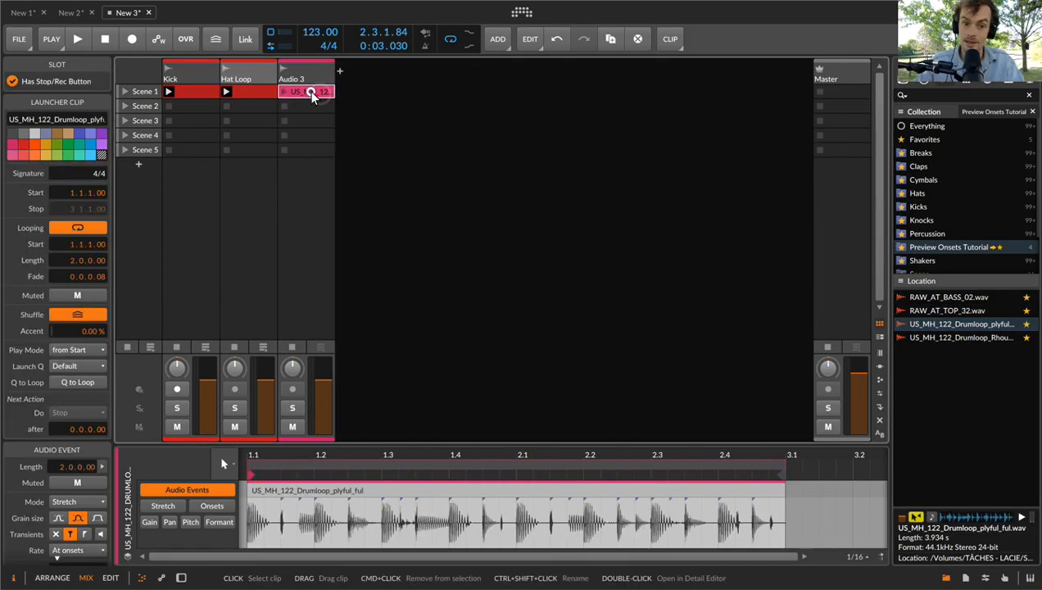
pyautogui.click(274, 481)
pyautogui.click(22, 508)
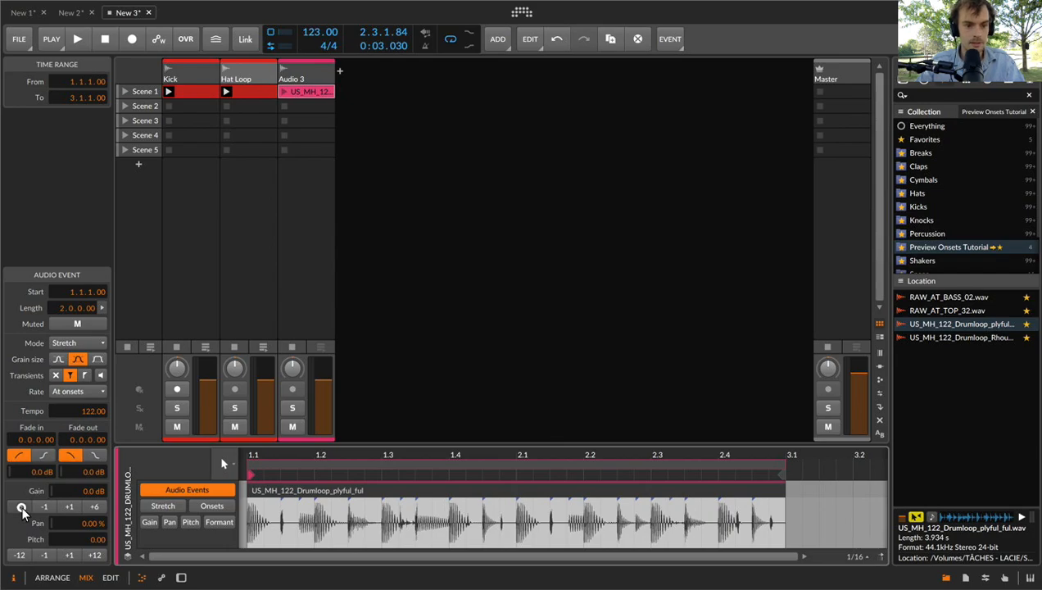
pyautogui.click(22, 508)
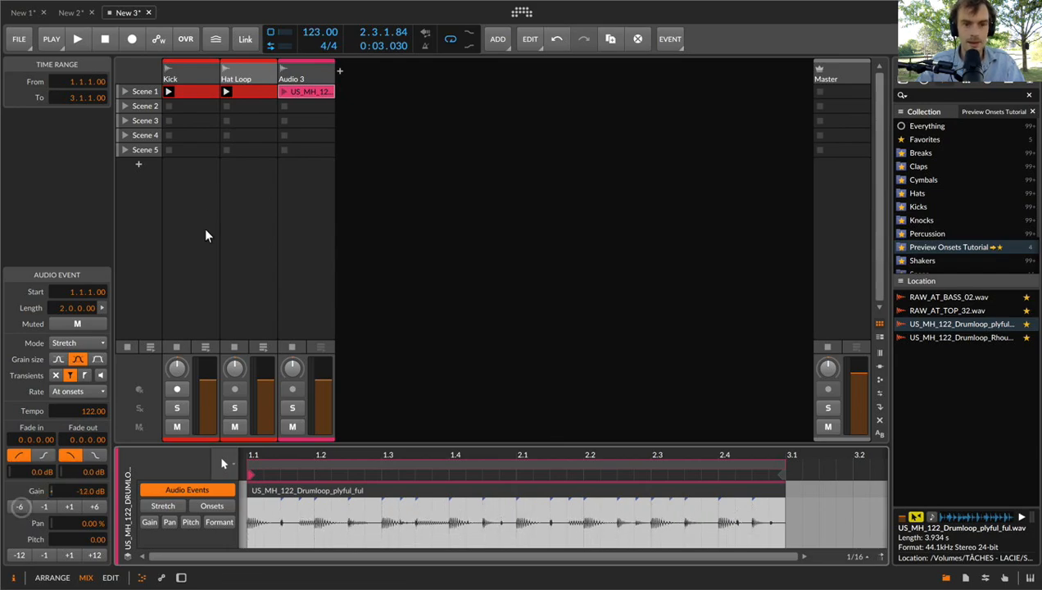
# Play the new drum loop clip with the kick and mute the Hat Loop track
pyautogui.click(284, 91)
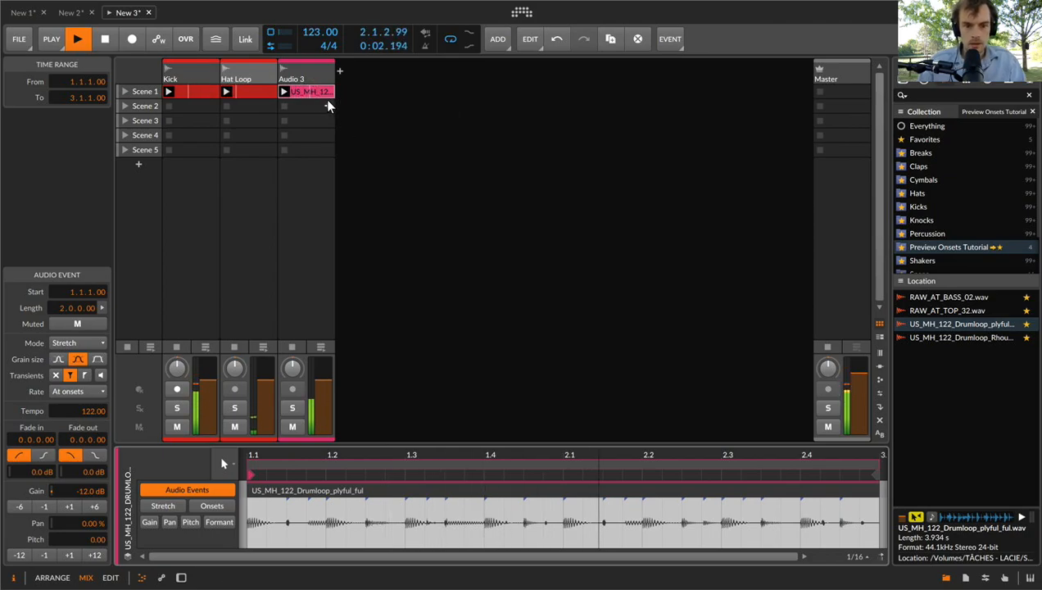
pyautogui.click(233, 429)
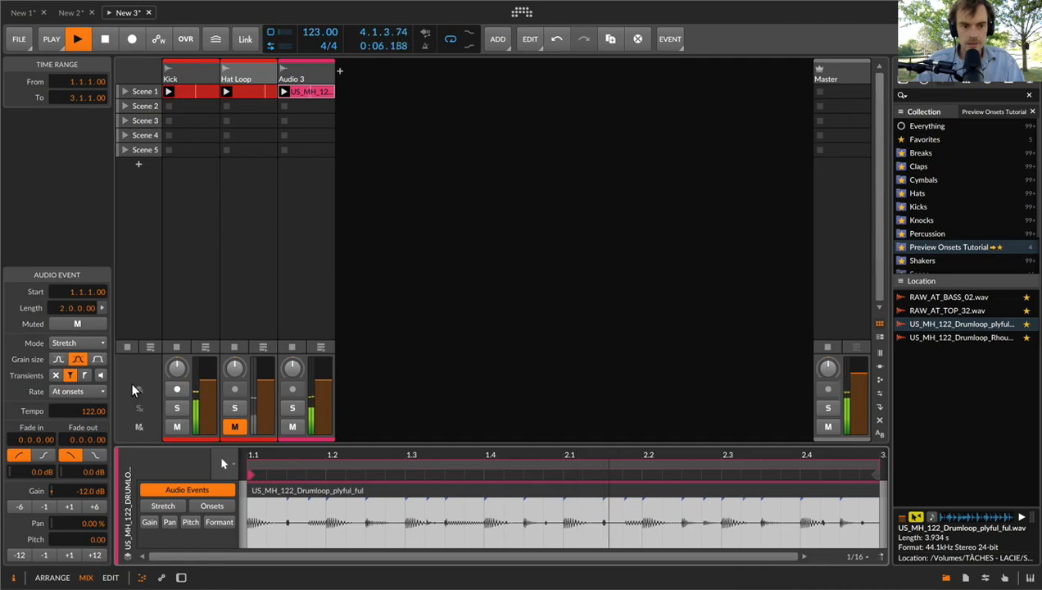
# Set the drum loop's grain size to small and turn on Preview Onsets during playback, then stop
pyautogui.click(58, 359)
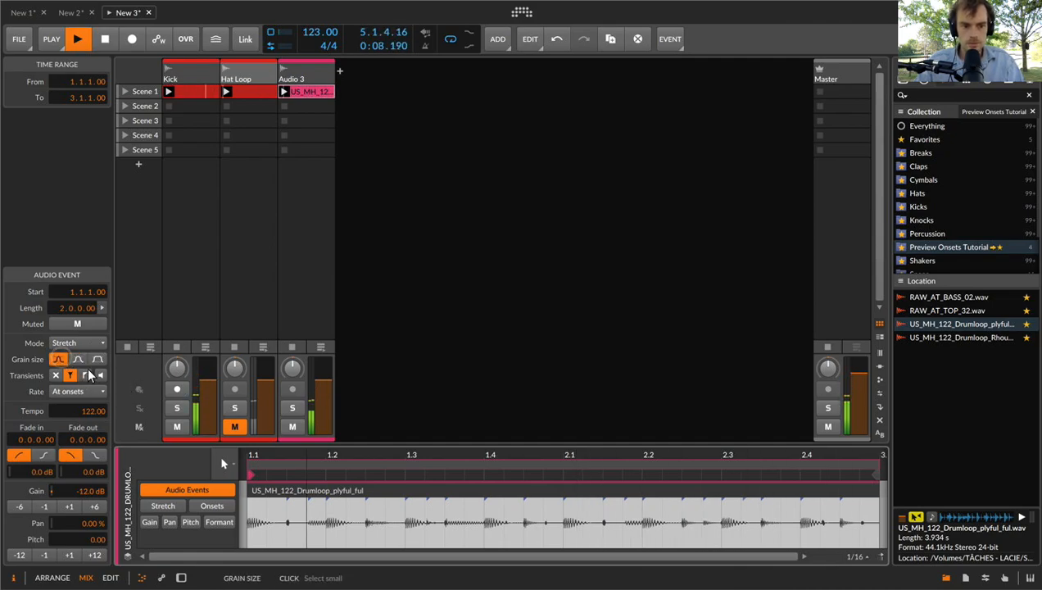
pyautogui.click(102, 376)
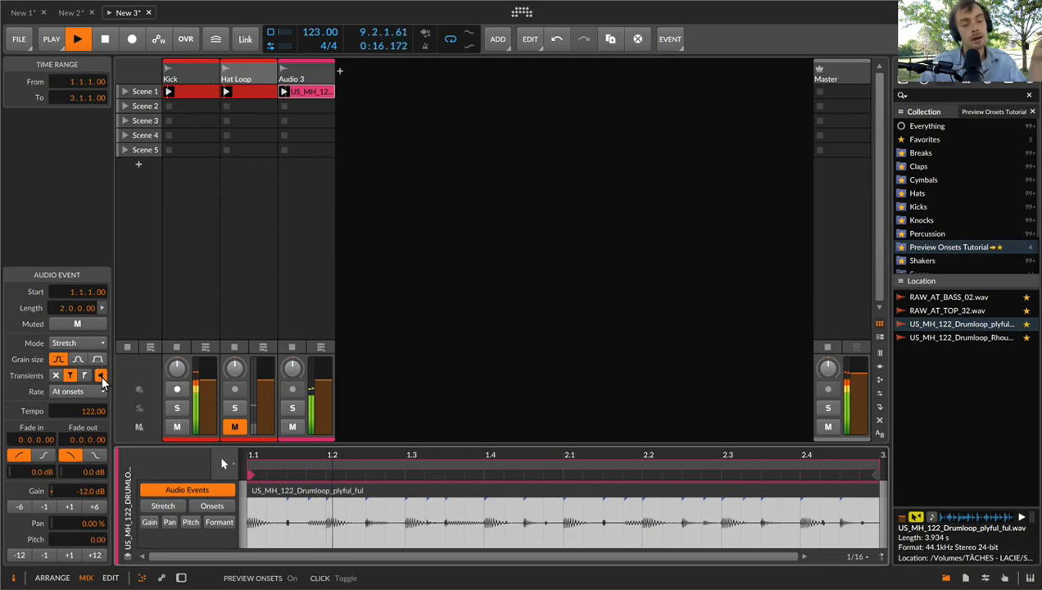
pyautogui.press('space')
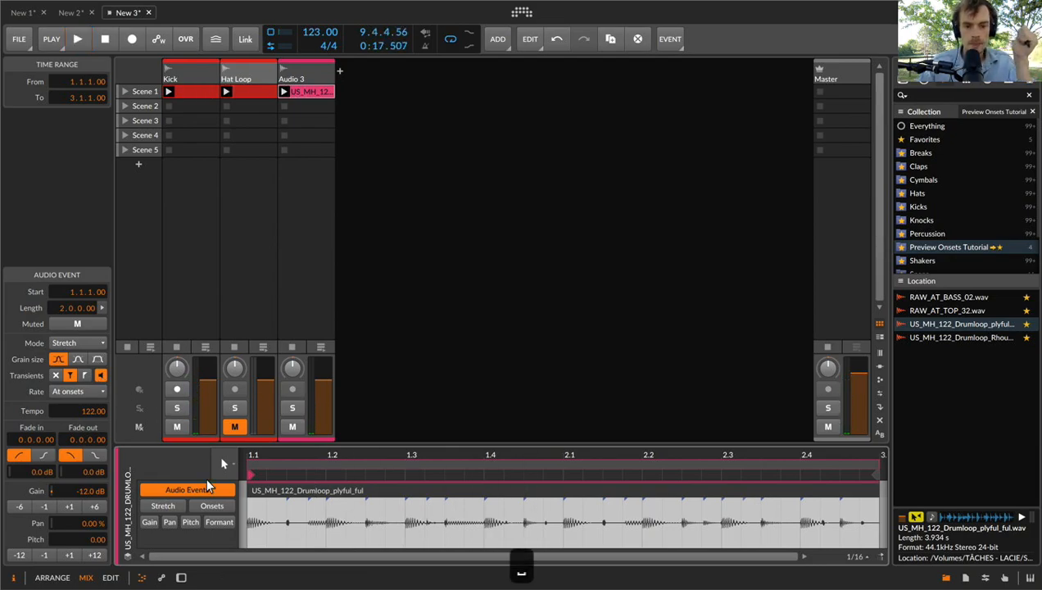
# Select the drum loop event and play its opening bar with Preview Onsets on to examine its hits
pyautogui.click(287, 529)
pyautogui.click(324, 490)
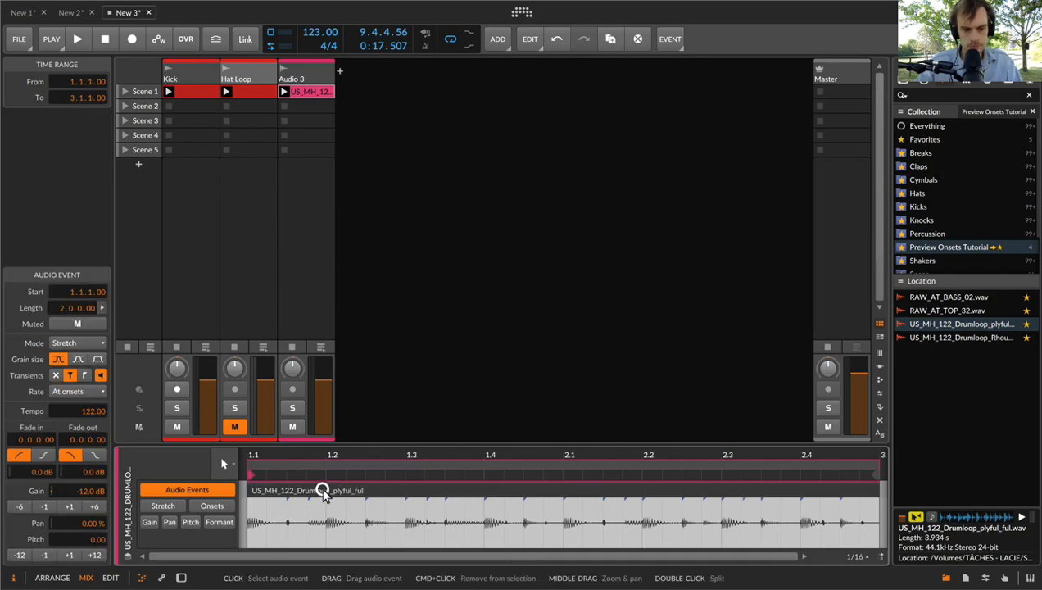
pyautogui.click(100, 375)
pyautogui.press('space')
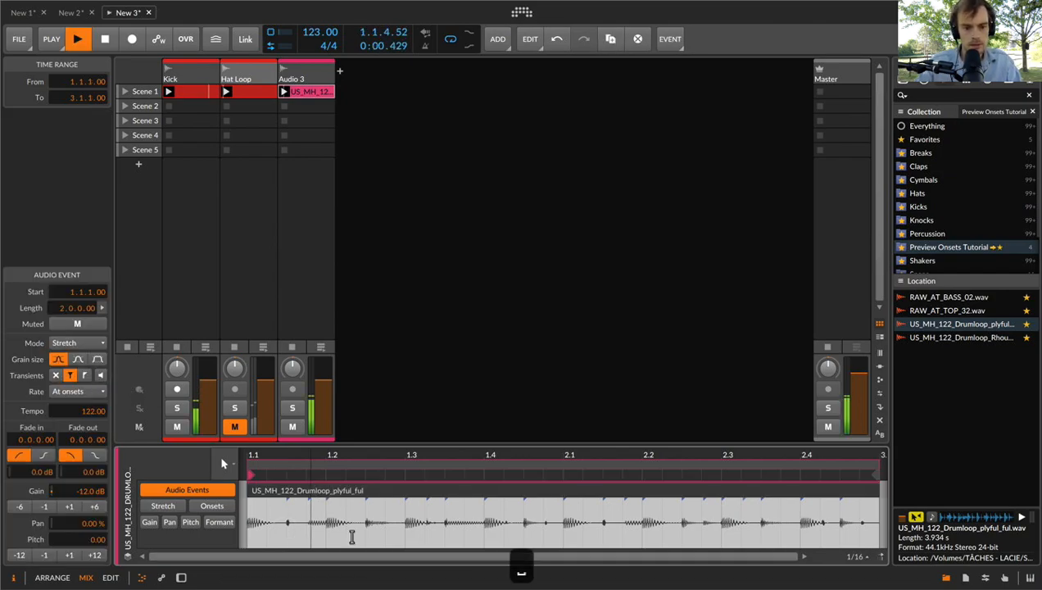
pyautogui.press('space')
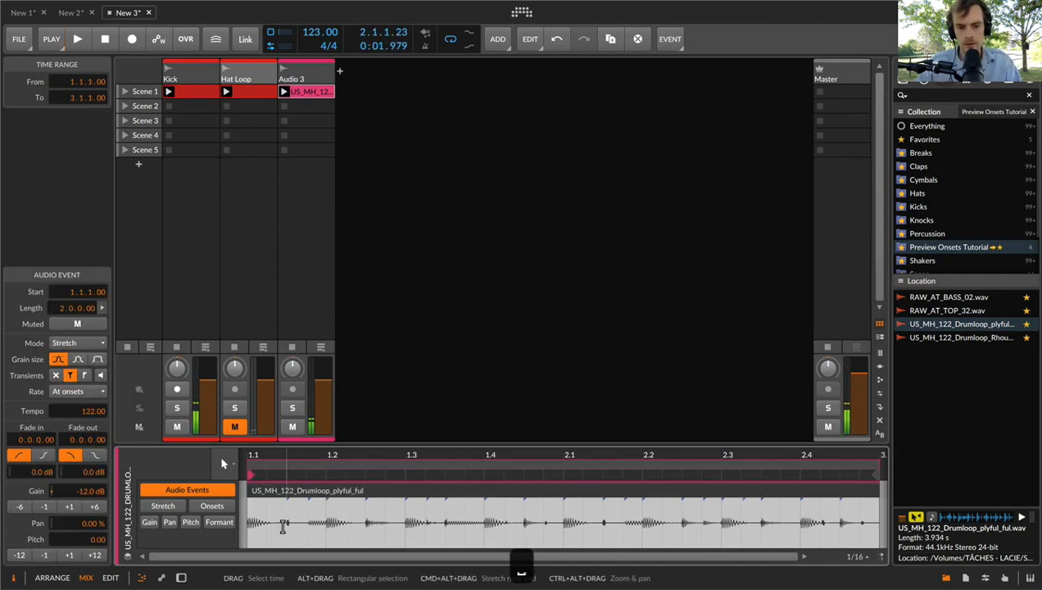
# Delete the opening kick section of the drum loop from 1.1.1 to 1.1.3
pyautogui.moveTo(284, 528); pyautogui.dragTo(240, 526)
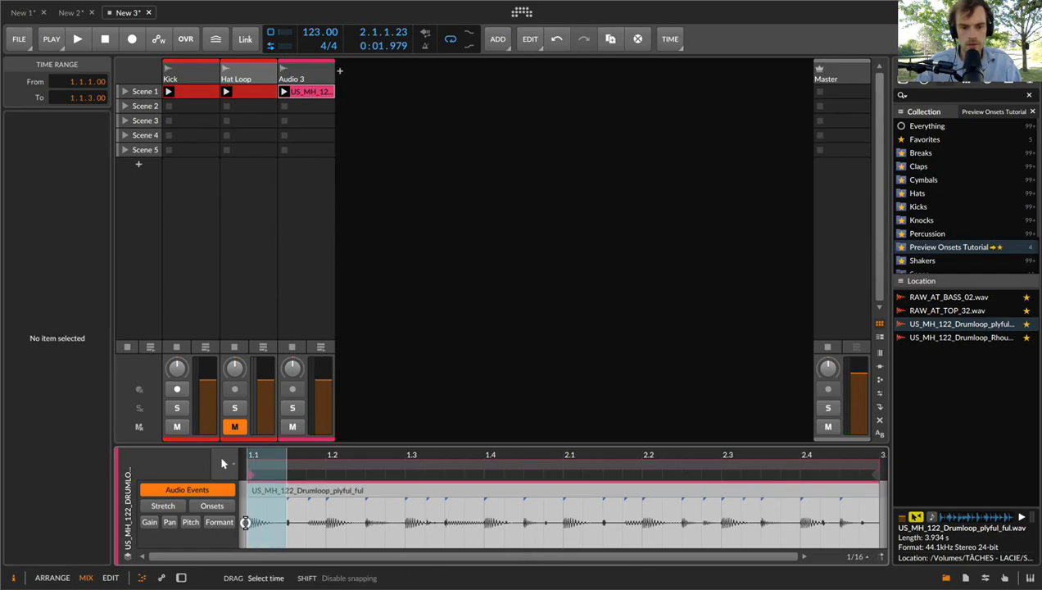
pyautogui.press('Delete')
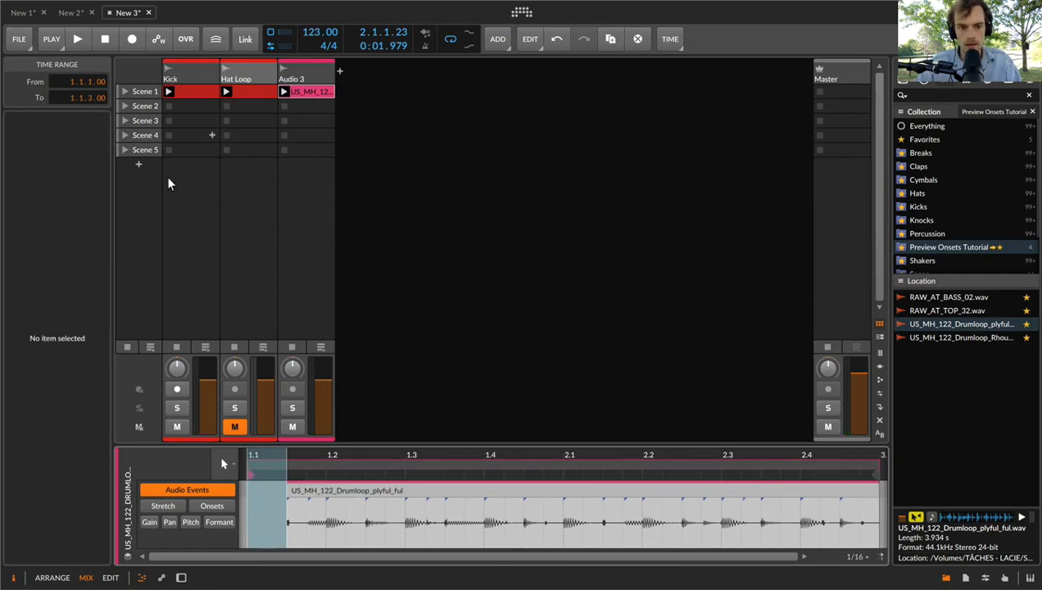
# Delete the kick sections that open each remaining beat of the drum loop from 1.2.1 through bar 2, keeping the offbeat hits between them
pyautogui.moveTo(326, 520); pyautogui.dragTo(514, 536)
pyautogui.press('Delete')
pyautogui.click(413, 537)
pyautogui.press('BackSpace')
pyautogui.press('BackSpace')
pyautogui.press('4')
pyautogui.press('5')
pyautogui.press('4')
pyautogui.press('3')
pyautogui.moveTo(584, 527); pyautogui.dragTo(604, 533)
pyautogui.hscroll(3, 679, 531)
pyautogui.moveTo(678, 531)
pyautogui.mouseDown()
pyautogui.moveTo(644, 530)
pyautogui.moveTo(654, 531)
pyautogui.mouseUp()
pyautogui.moveTo(716, 525); pyautogui.dragTo(715, 529)
pyautogui.press('1')
pyautogui.hscroll(-3, 658, 500)
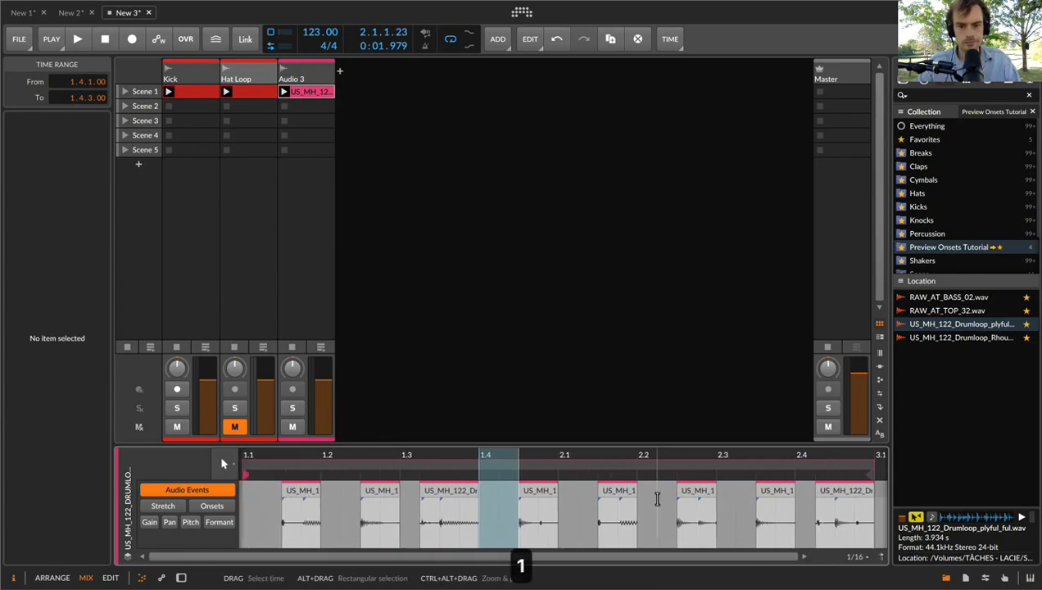
pyautogui.click(535, 521)
pyautogui.hscroll(-5, 411, 509)
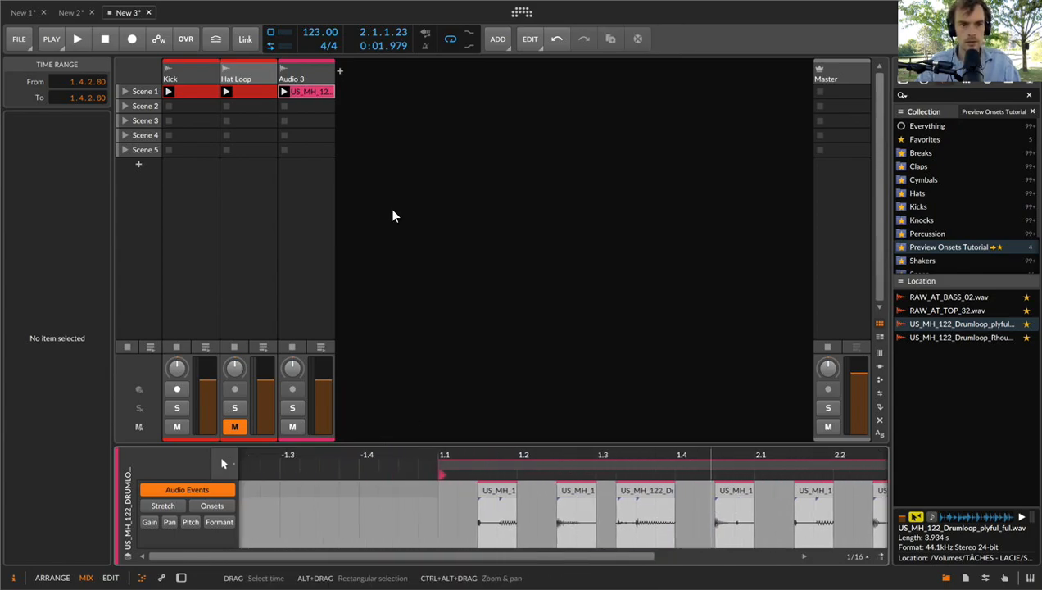
# Select all the drum loop events, start playback and set their transient rate to 1/16
pyautogui.click(304, 72)
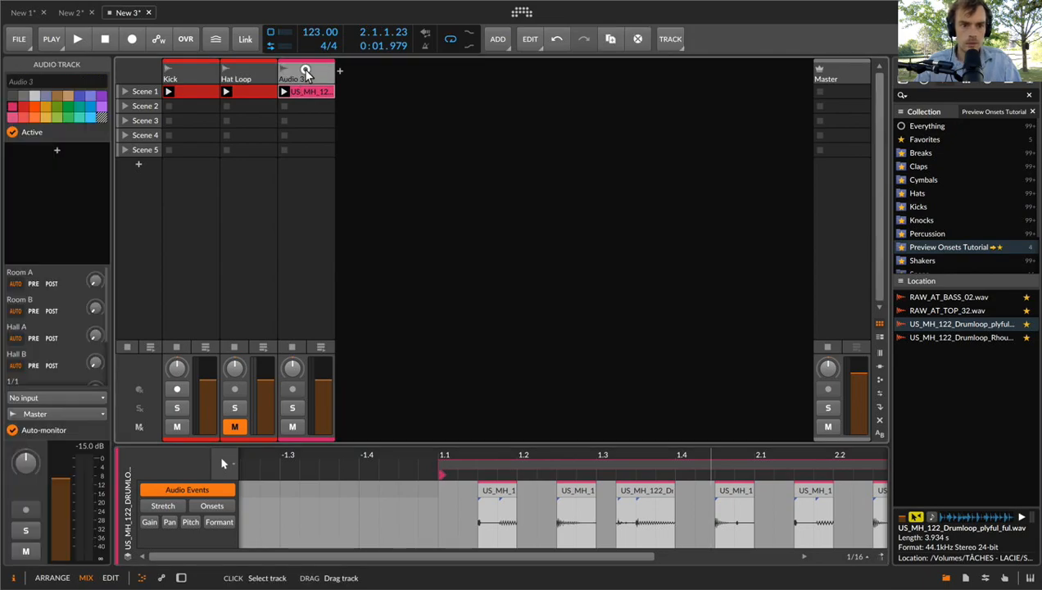
pyautogui.click(499, 492)
pyautogui.press('super+a')
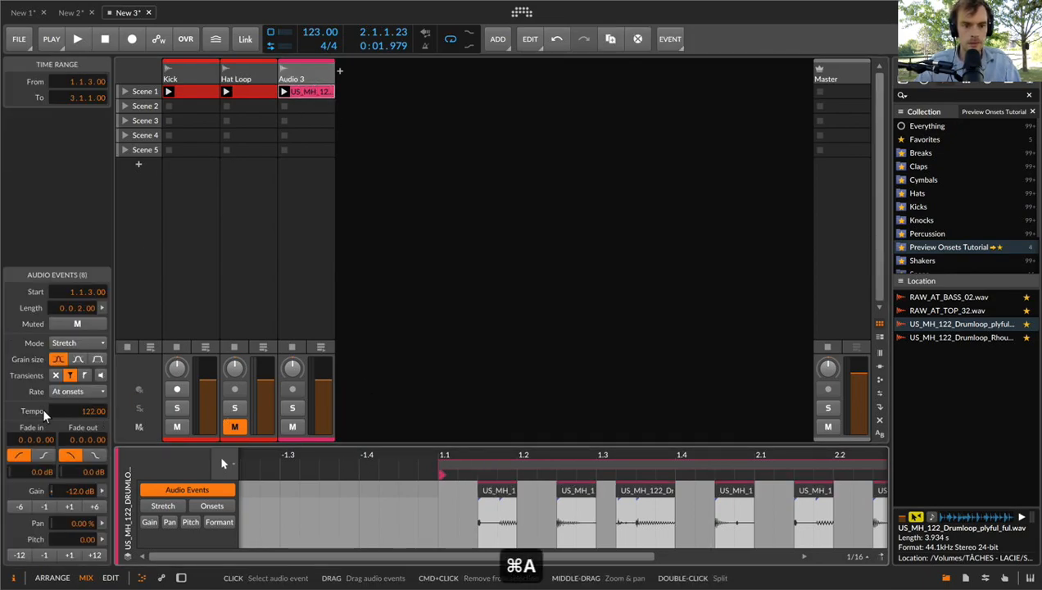
pyautogui.press('space')
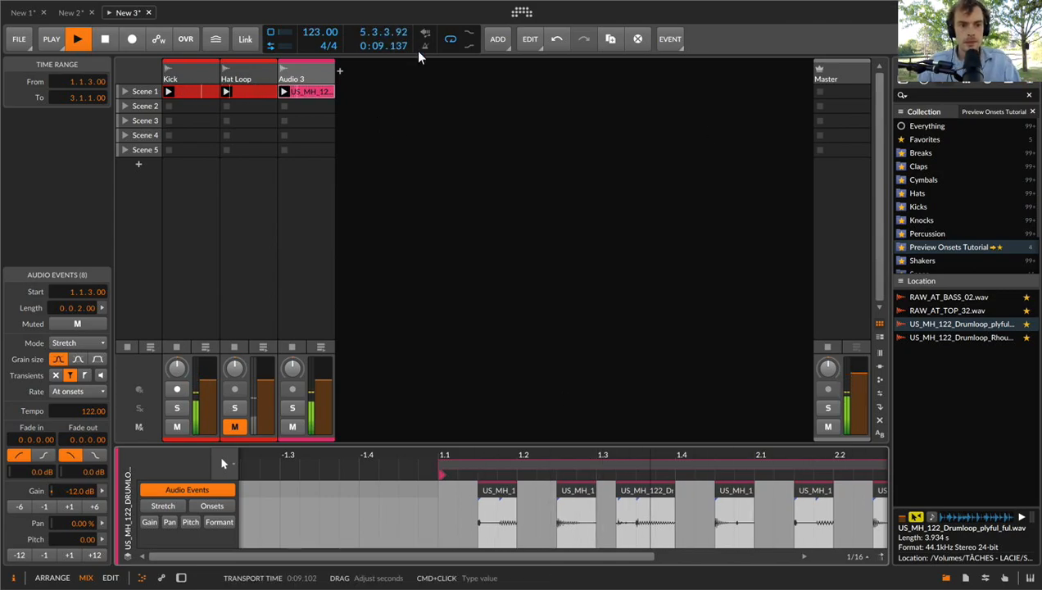
pyautogui.click(78, 391)
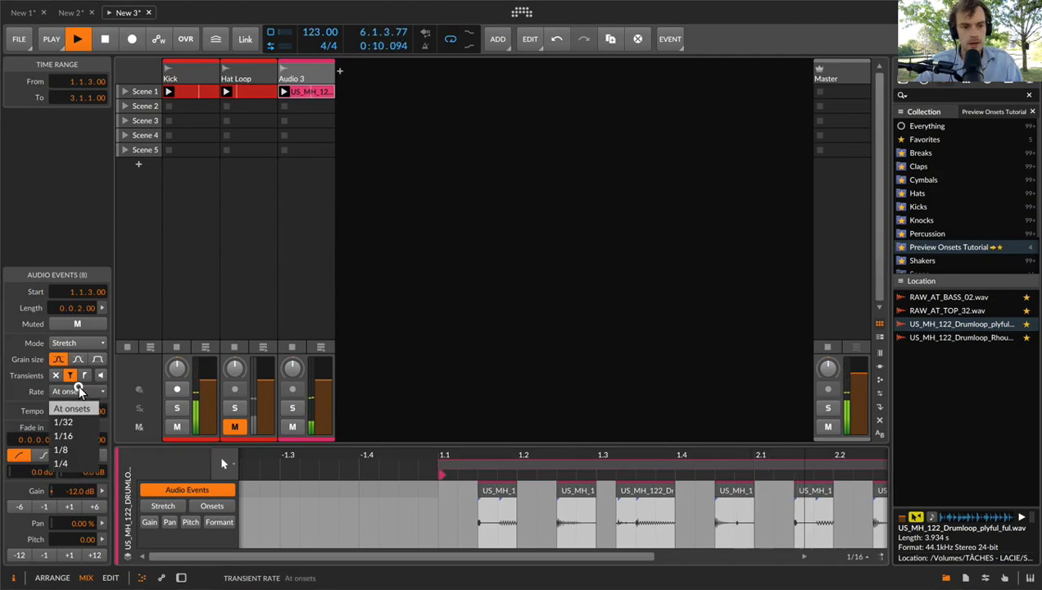
pyautogui.click(96, 436)
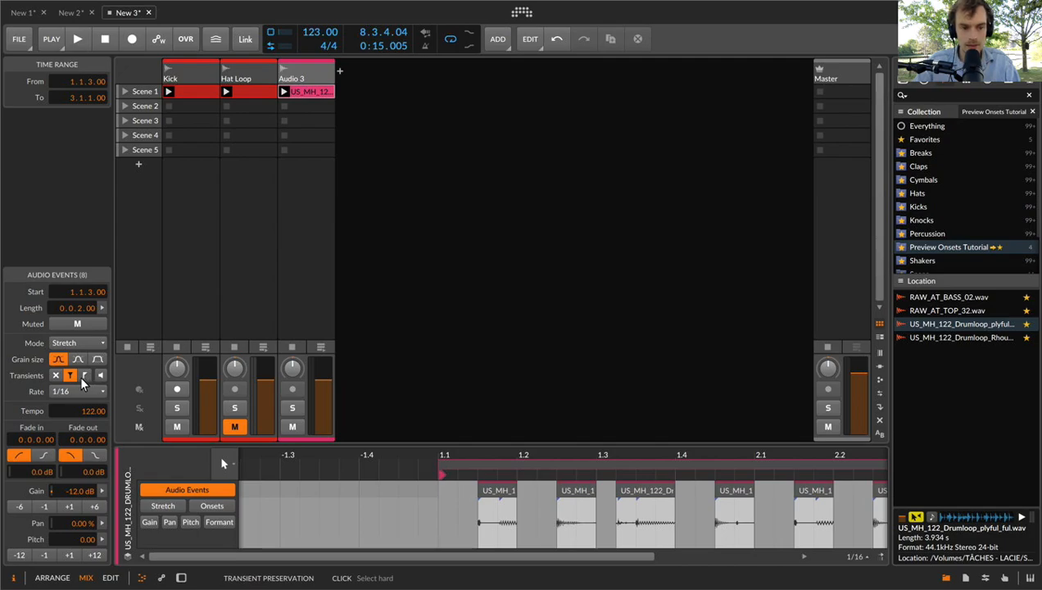
# Set the events' transient preservation to hard, turn on Preview Onsets and play the clip with the kick
pyautogui.click(84, 377)
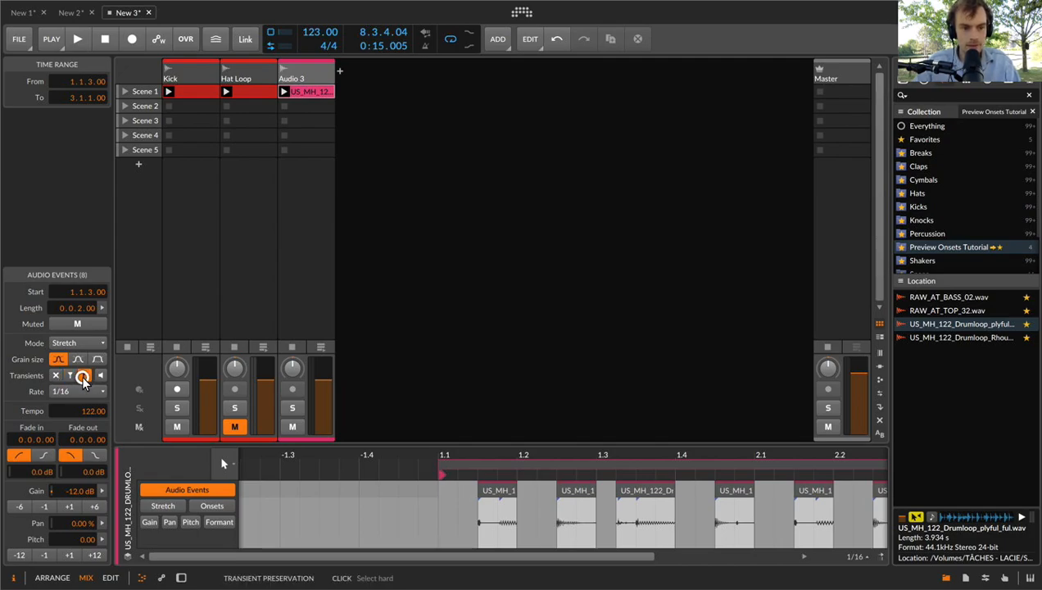
pyautogui.click(99, 377)
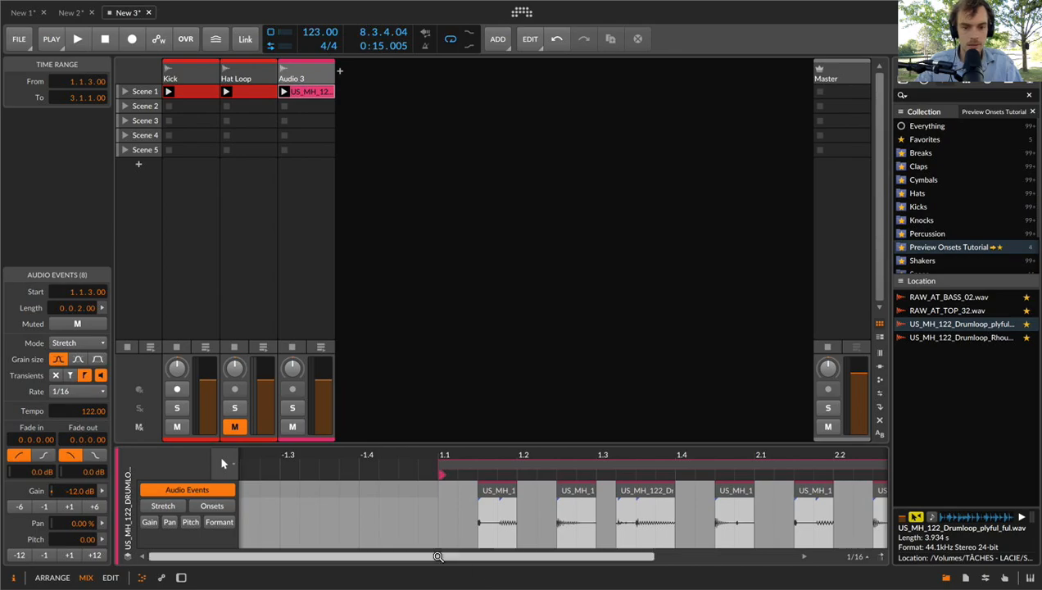
pyautogui.press('space')
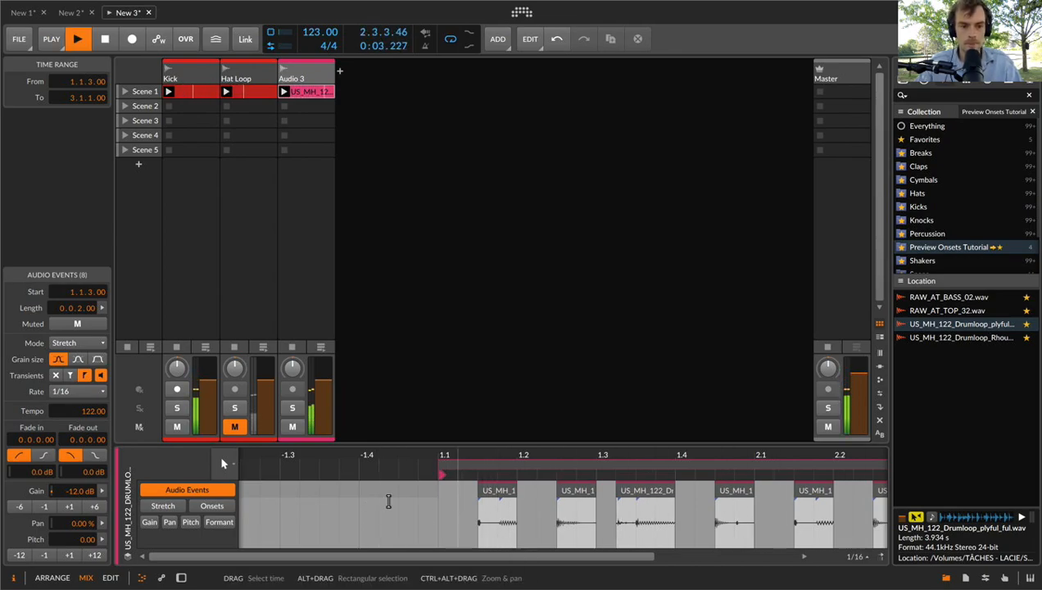
# Switch the transient rate to At onsets and back to 1/16 during playback to compare them, then stop
pyautogui.click(85, 411)
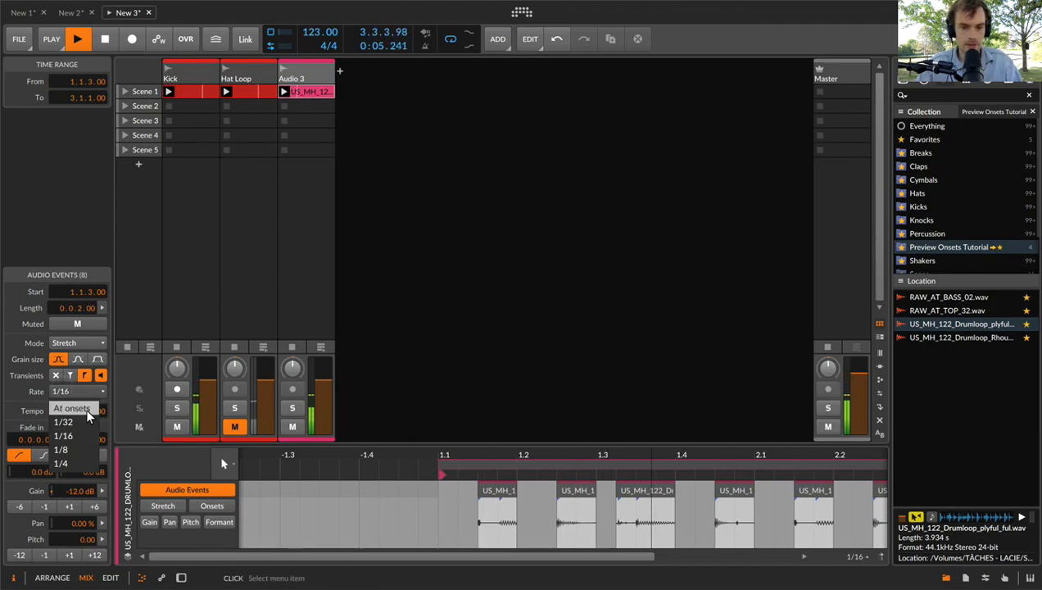
pyautogui.click(86, 407)
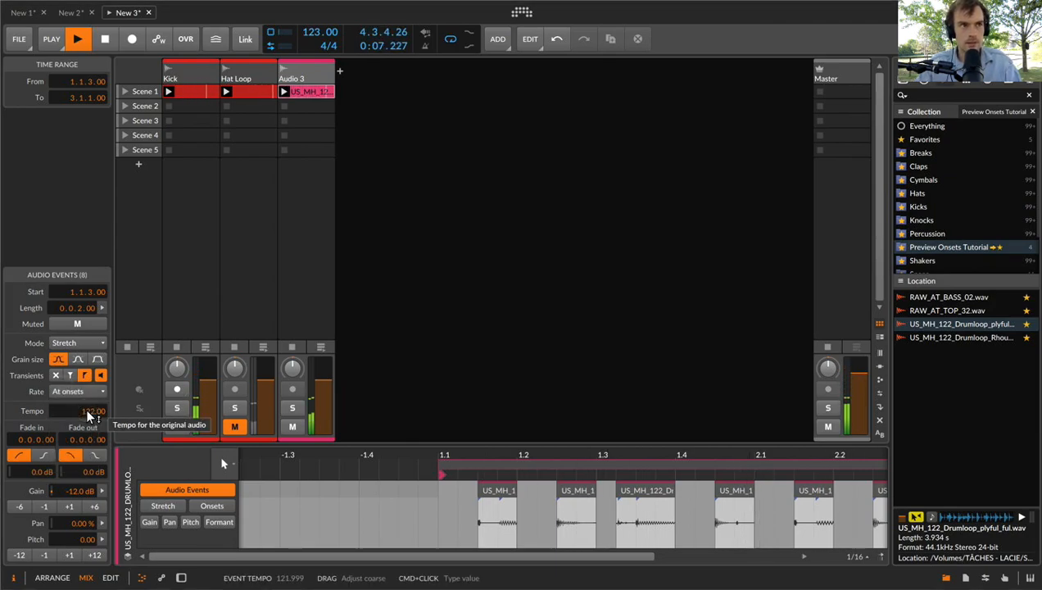
pyautogui.click(82, 391)
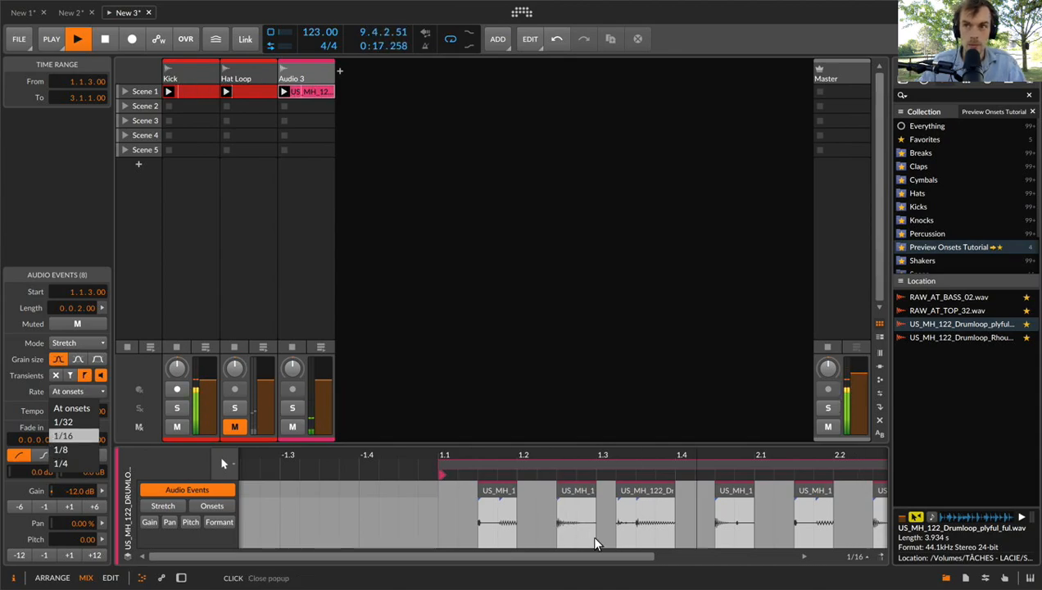
pyautogui.press('space')
pyautogui.click(599, 332)
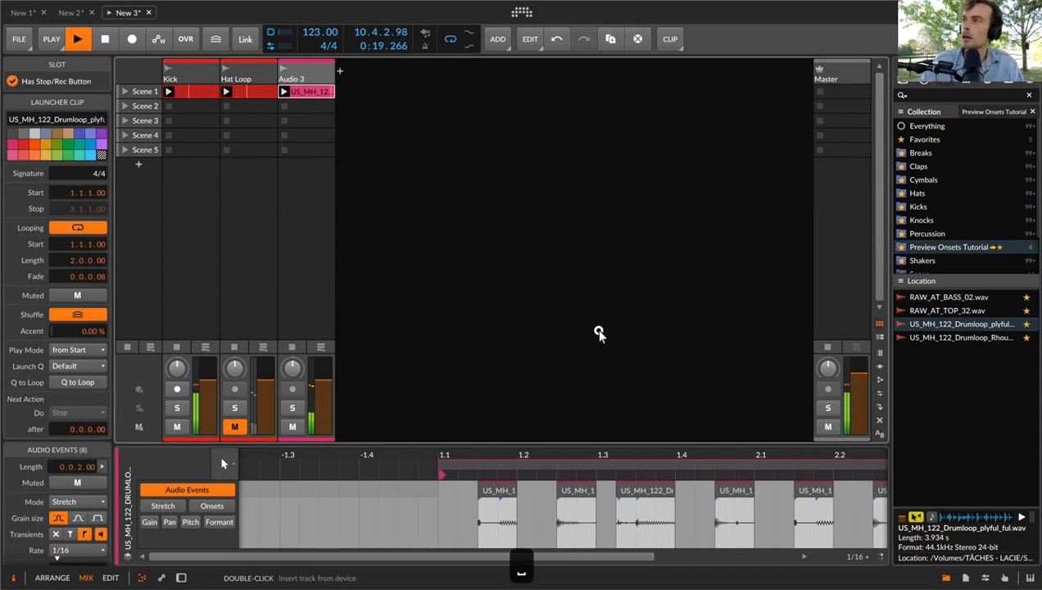
pyautogui.press('space')
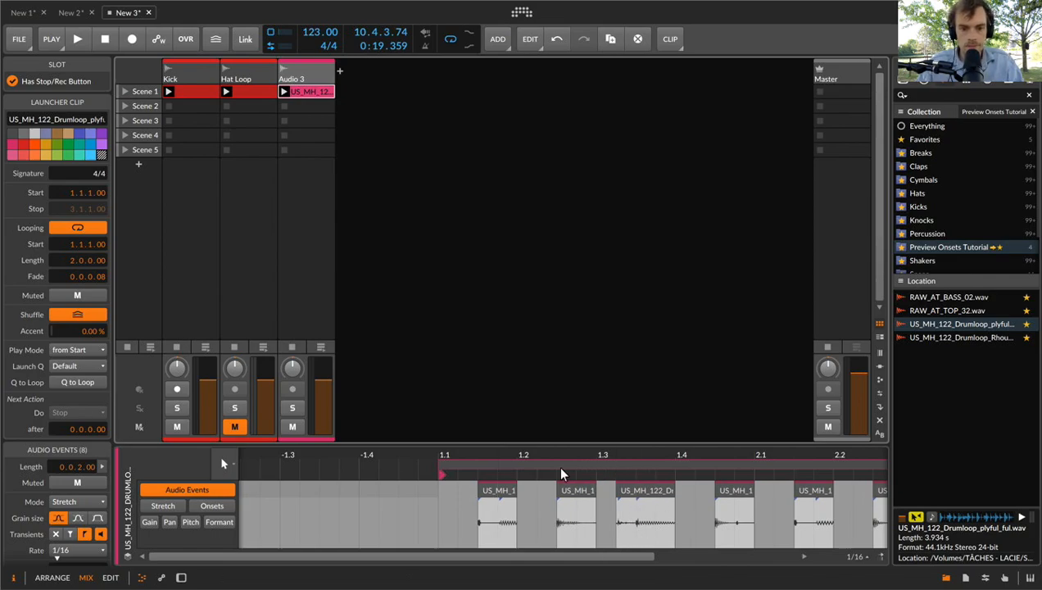
# Select all the drum loop events and set their transient rate to At onsets
pyautogui.click(496, 484)
pyautogui.press('super+a')
pyautogui.click(75, 394)
pyautogui.click(86, 411)
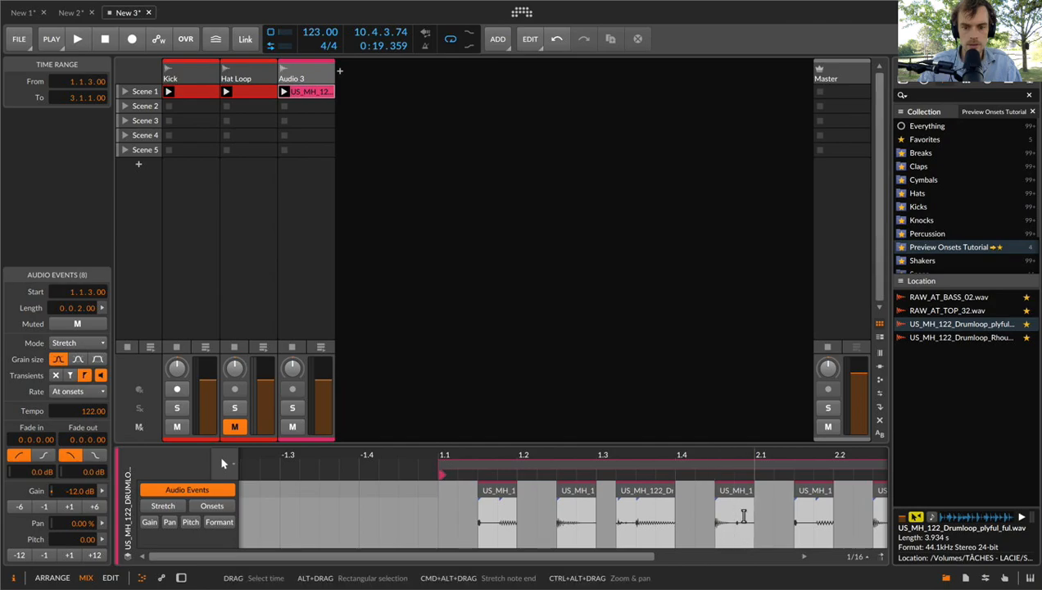
# Show the clip's onsets for editing and insert a missing onset at the second hit of the event before 2.1, at 1.4.4
pyautogui.moveTo(756, 454); pyautogui.dragTo(756, 455)
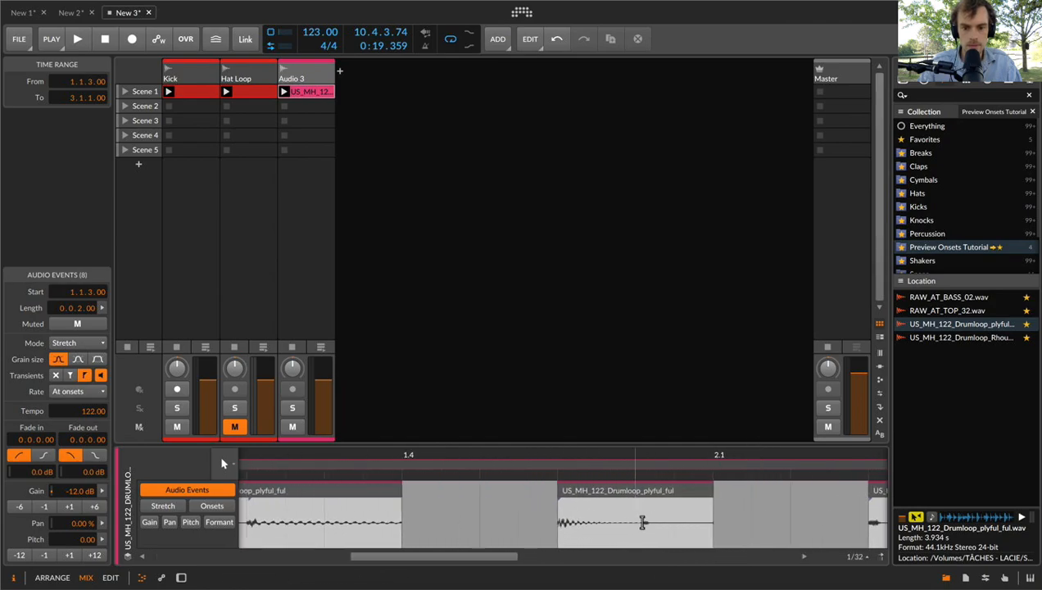
pyautogui.click(211, 504)
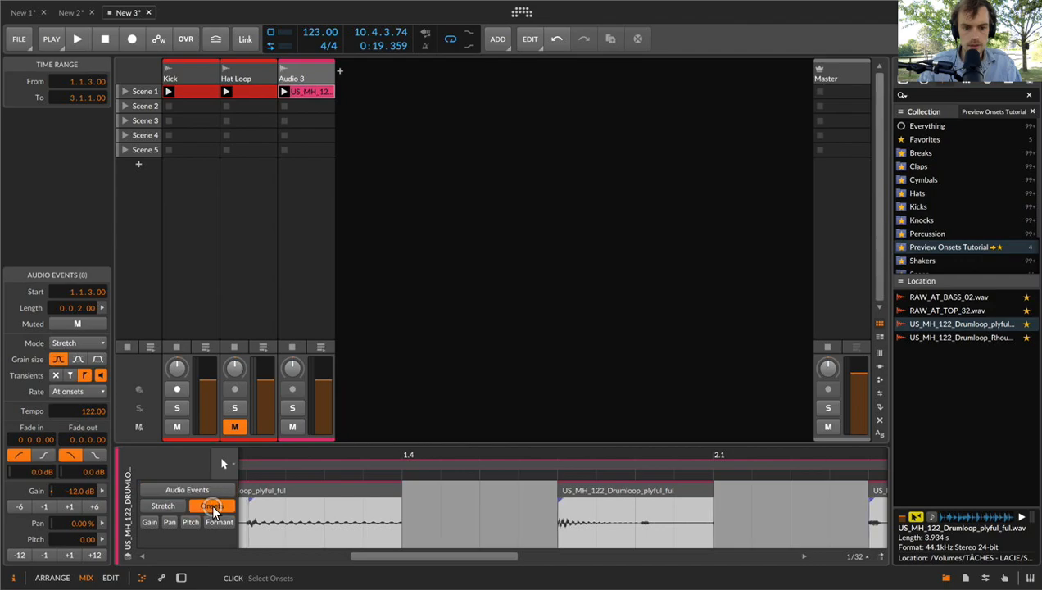
pyautogui.click(641, 537)
pyautogui.hscroll(5, 641, 537)
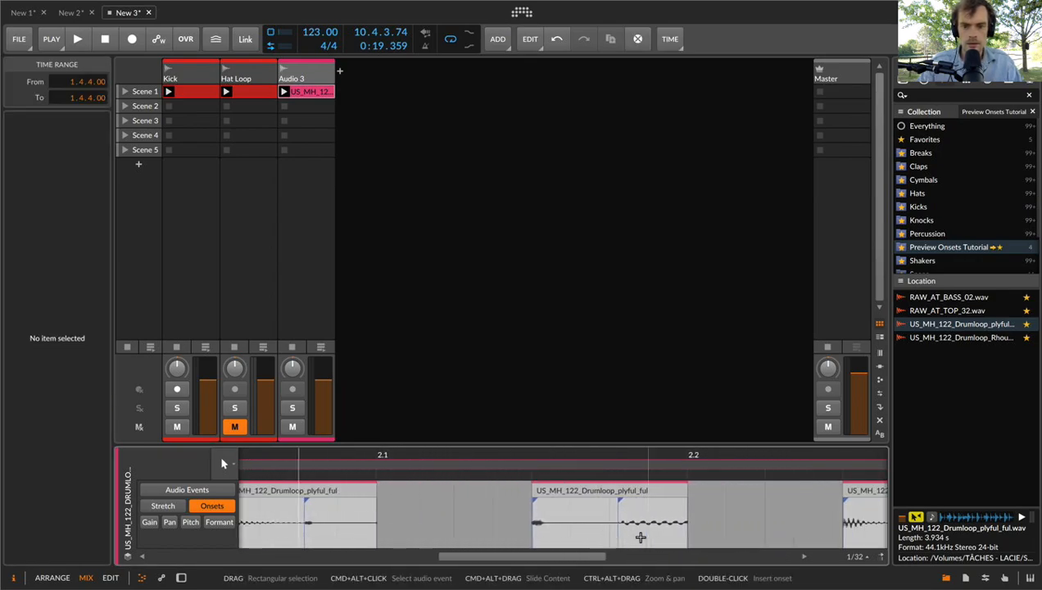
# Insert missing onsets at the first and last hits of the final drum loop event, near 2.4.2 and 2.4.4
pyautogui.hscroll(10, 640, 537)
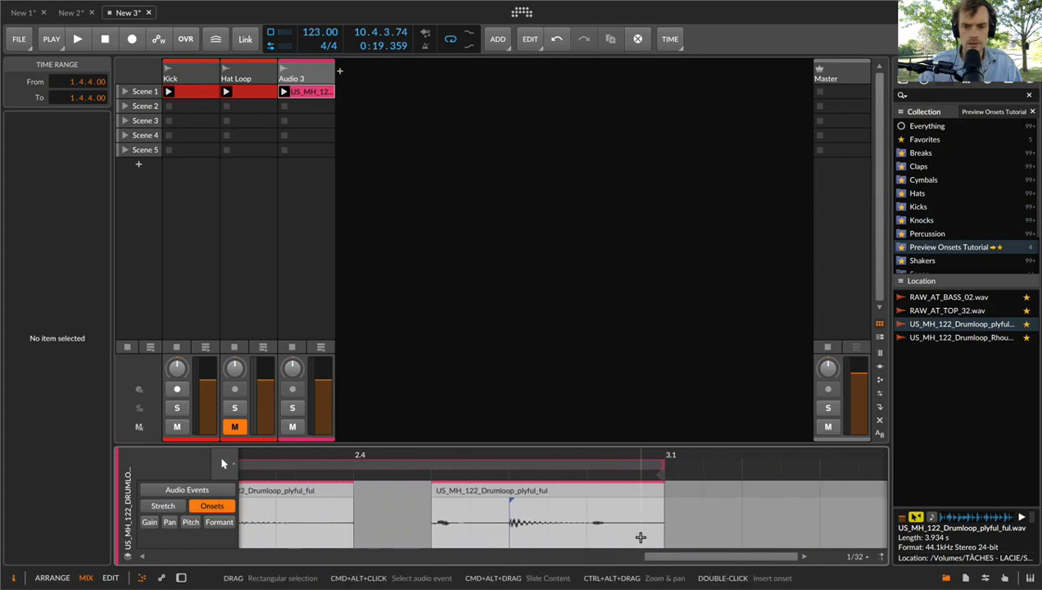
pyautogui.hscroll(-2, 641, 537)
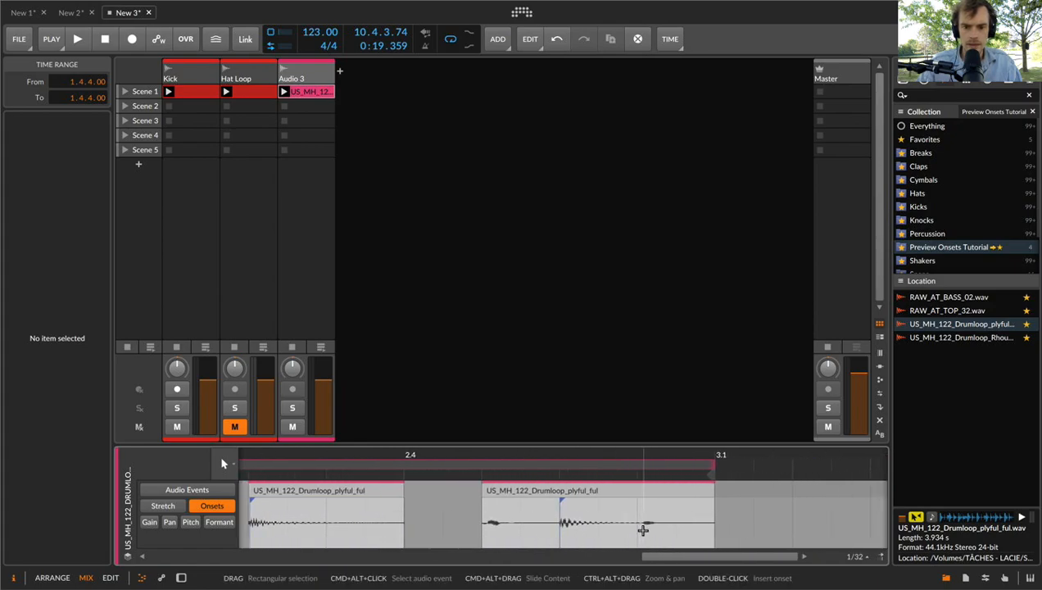
pyautogui.doubleClick(642, 532)
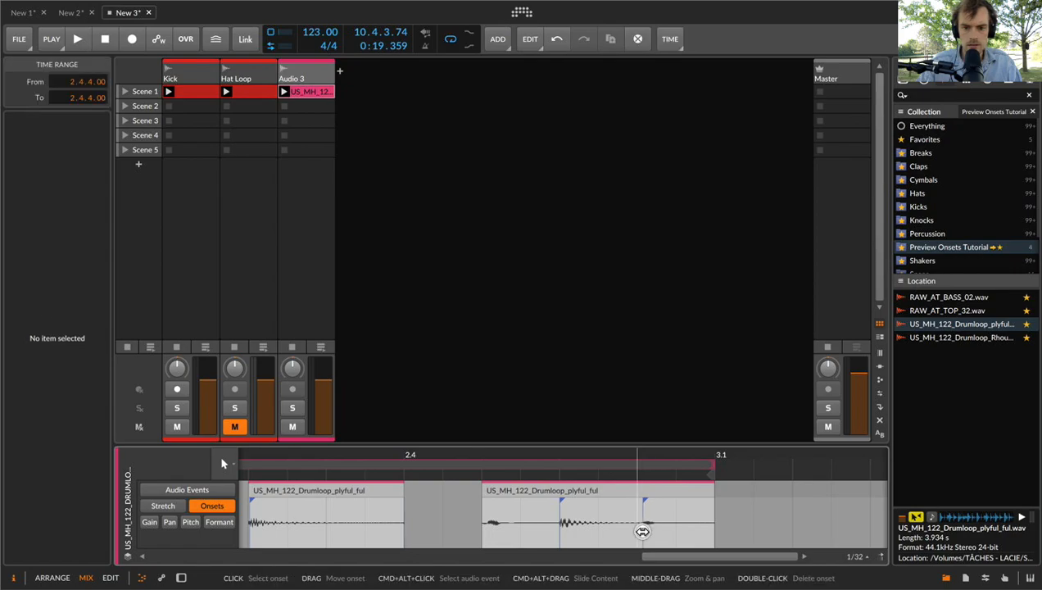
pyautogui.doubleClick(489, 535)
pyautogui.hscroll(10, 490, 535)
pyautogui.hscroll(-12, 490, 535)
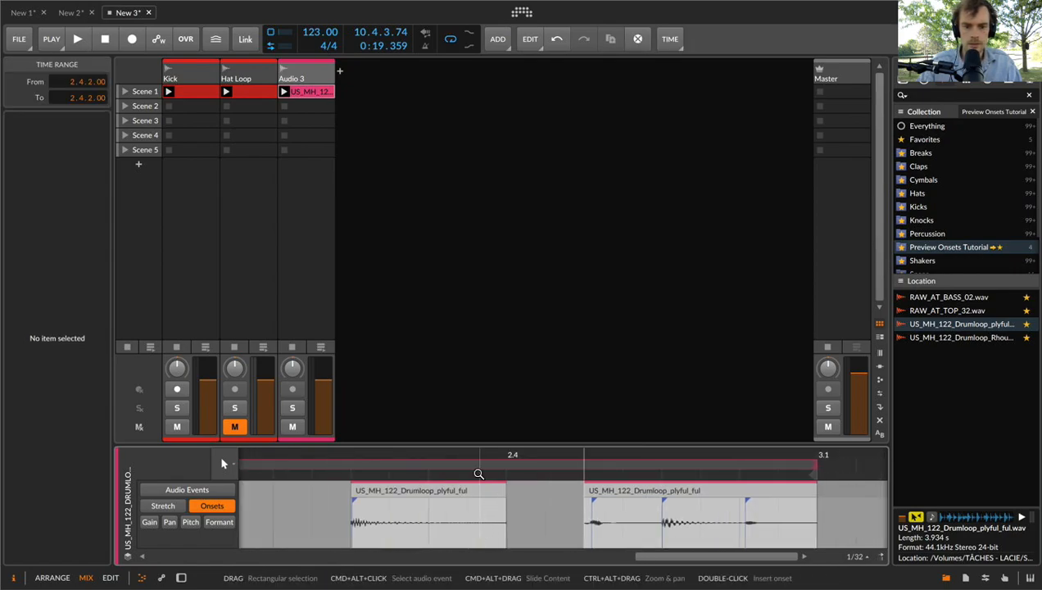
pyautogui.click(584, 511)
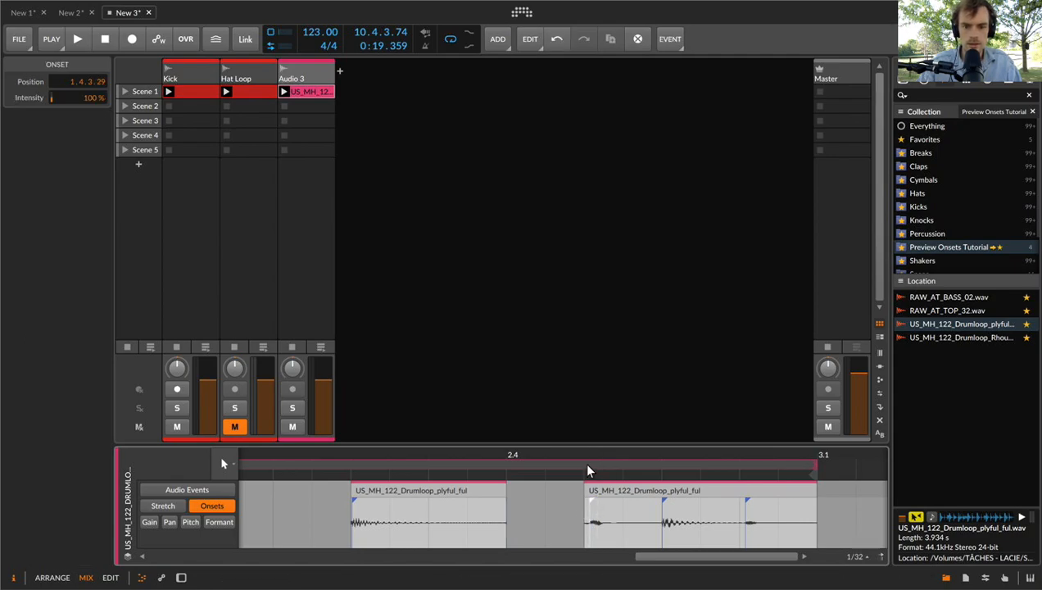
# Select all the drum loop events and play the clip to check the added onsets, then stop
pyautogui.moveTo(581, 456); pyautogui.dragTo(582, 456)
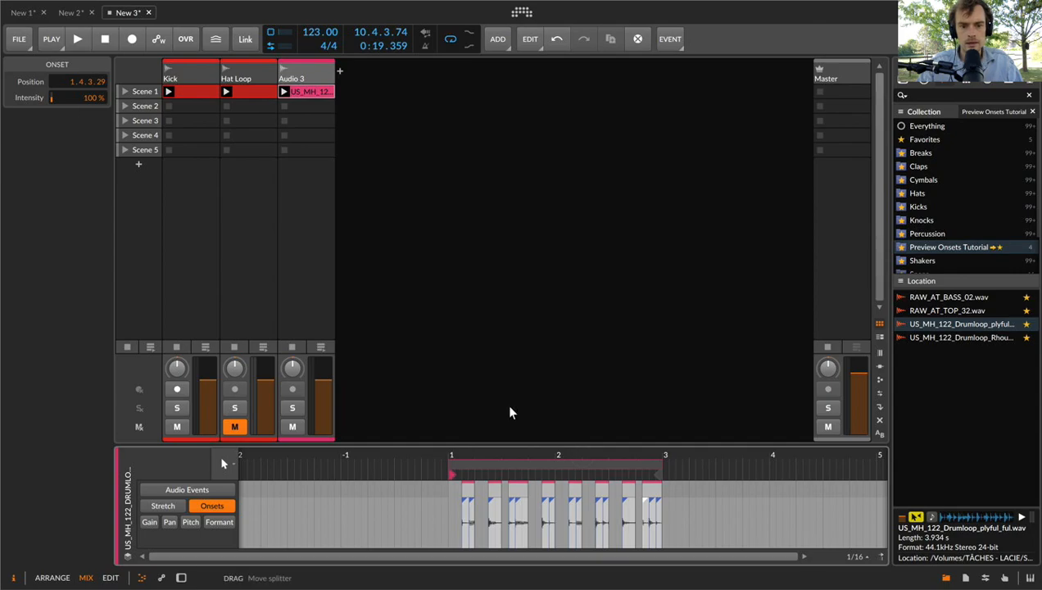
pyautogui.press('super+a')
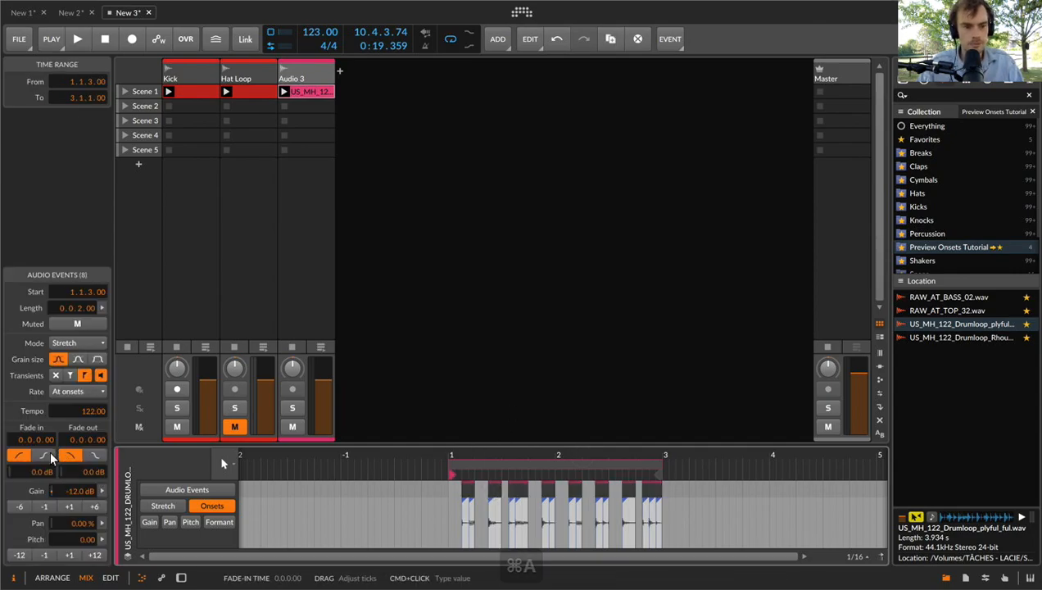
pyautogui.press('space')
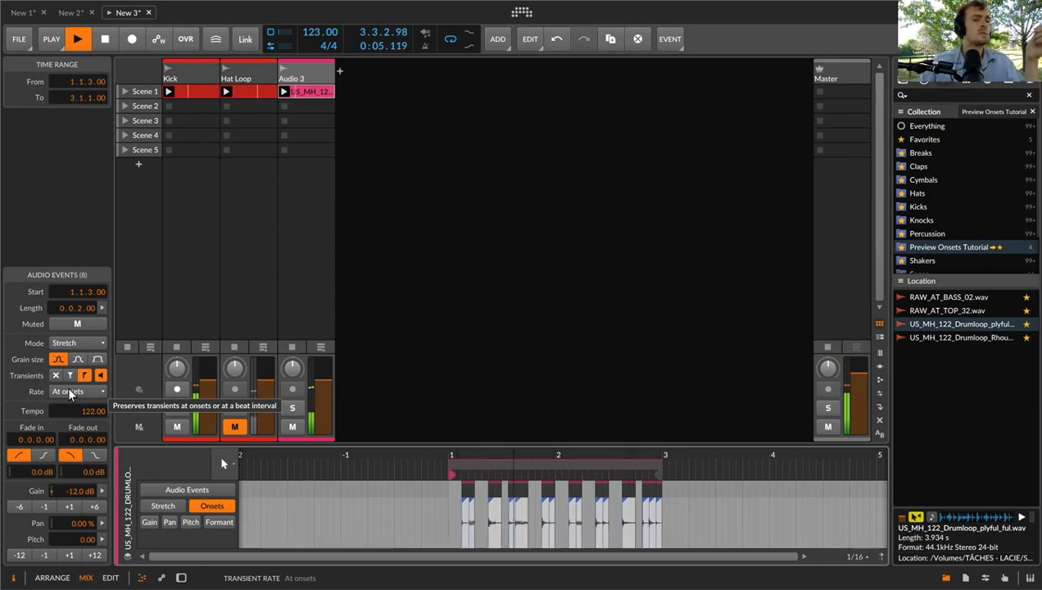
pyautogui.press('space')
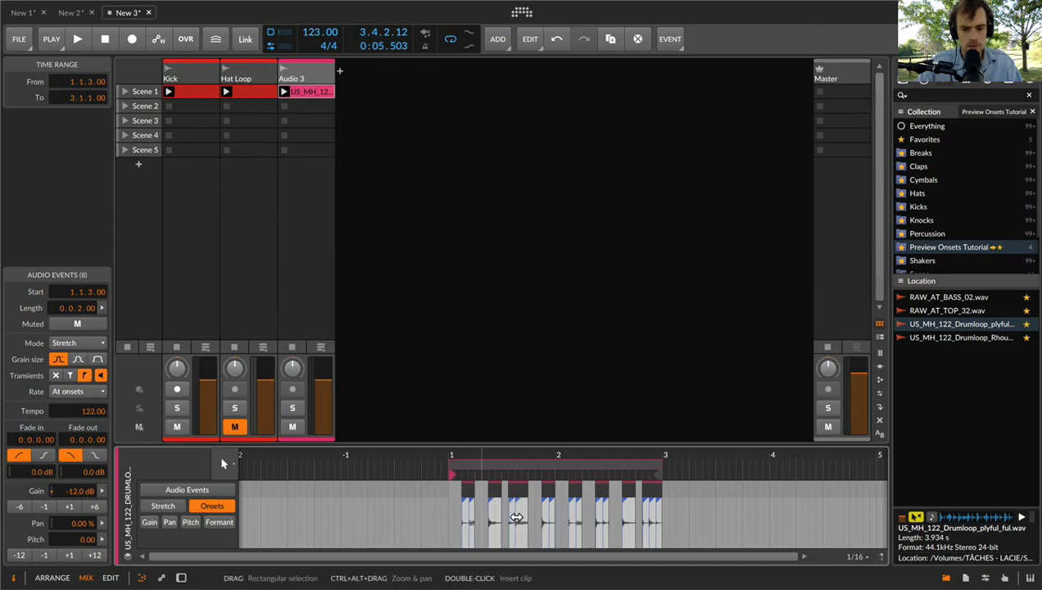
# Play the first bar of the drum loop briefly, stop, and set all the events' transient rate to 1/16
pyautogui.moveTo(515, 455); pyautogui.dragTo(533, 532)
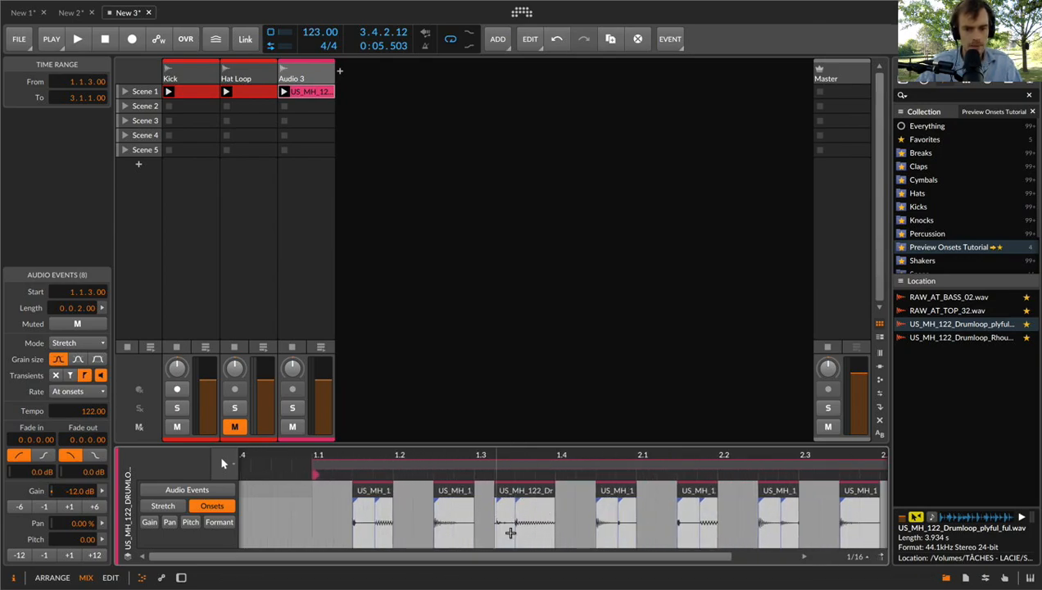
pyautogui.press('space')
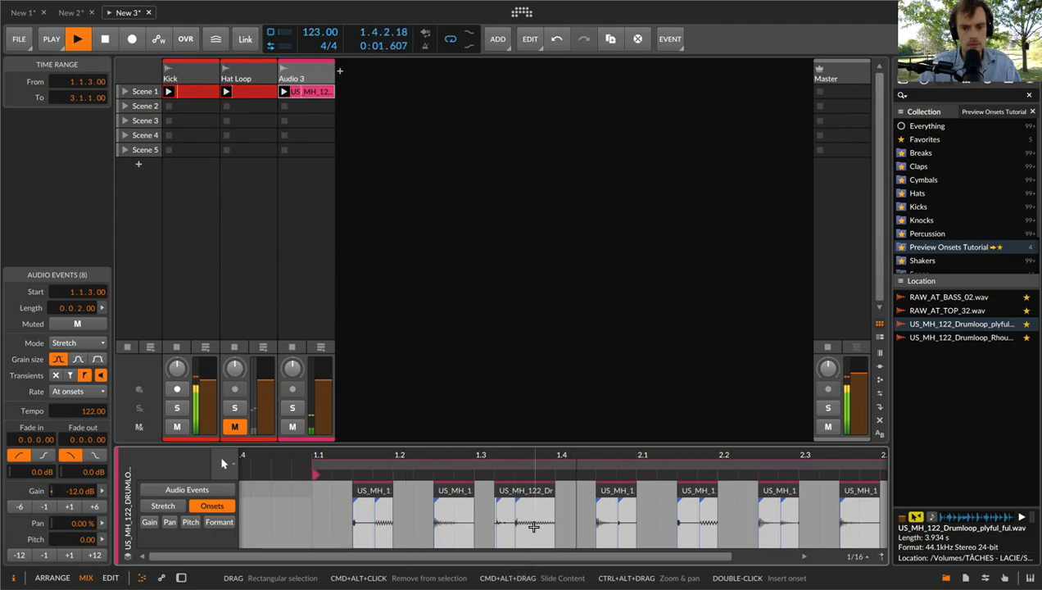
pyautogui.press('space')
pyautogui.click(75, 391)
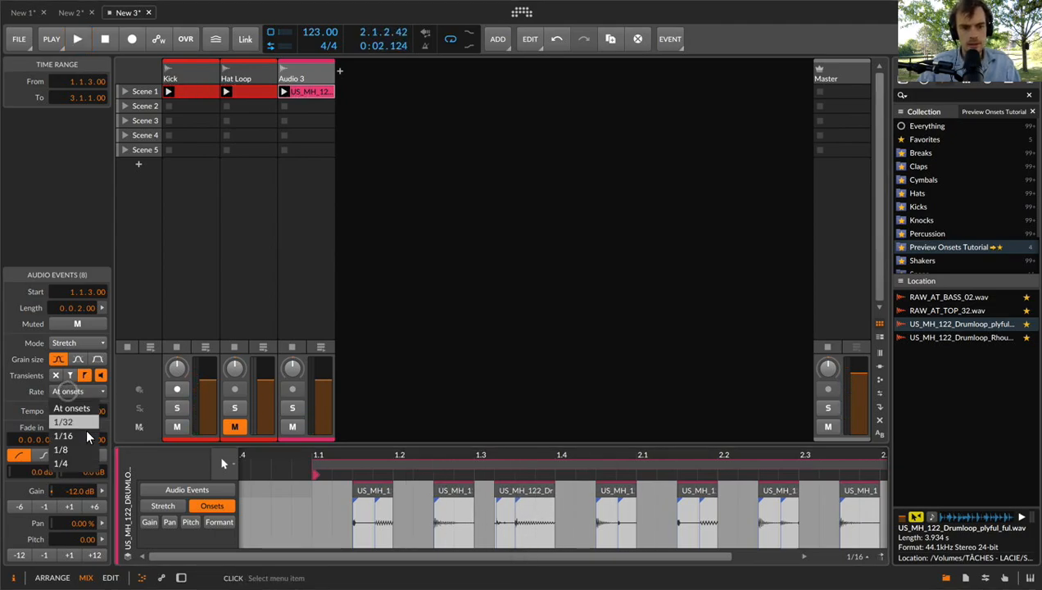
pyautogui.click(86, 435)
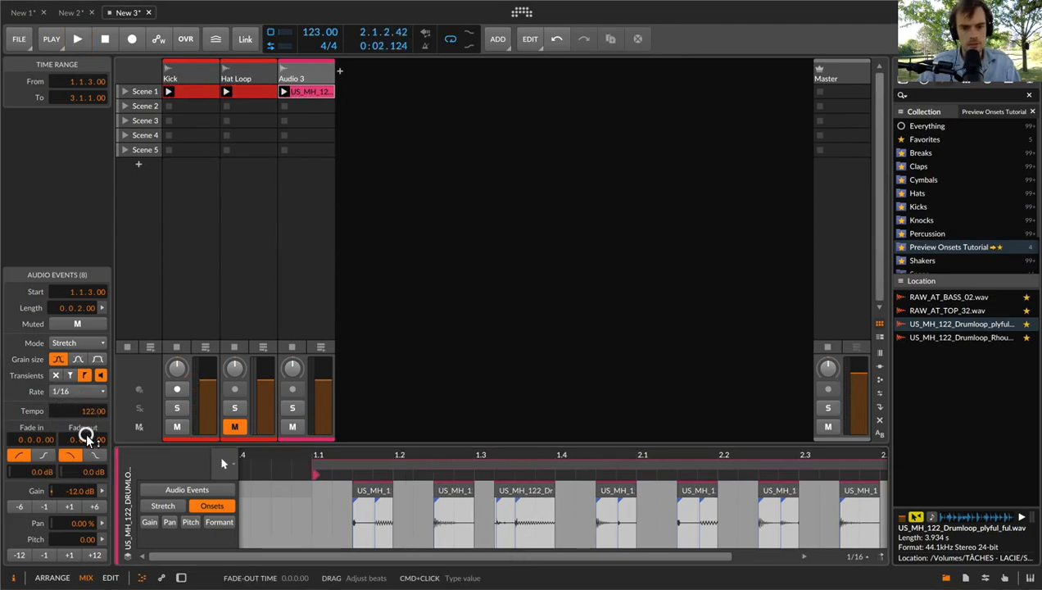
# Select all the drum loop events, choose the 1/16 transient rate and play the clip to hear its effect
pyautogui.click(529, 535)
pyautogui.press('super+z')
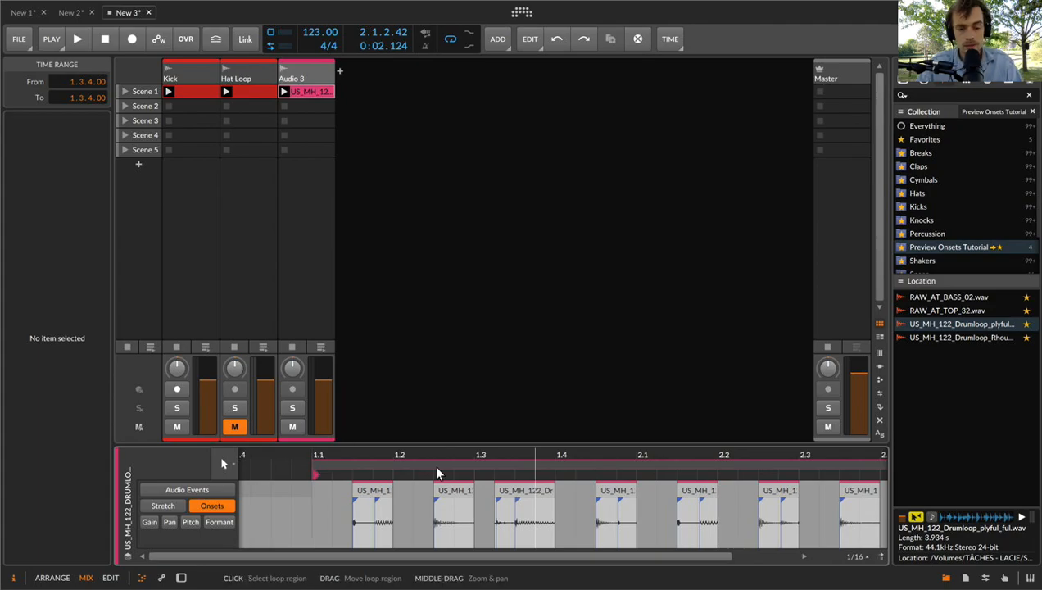
pyautogui.press('super+a')
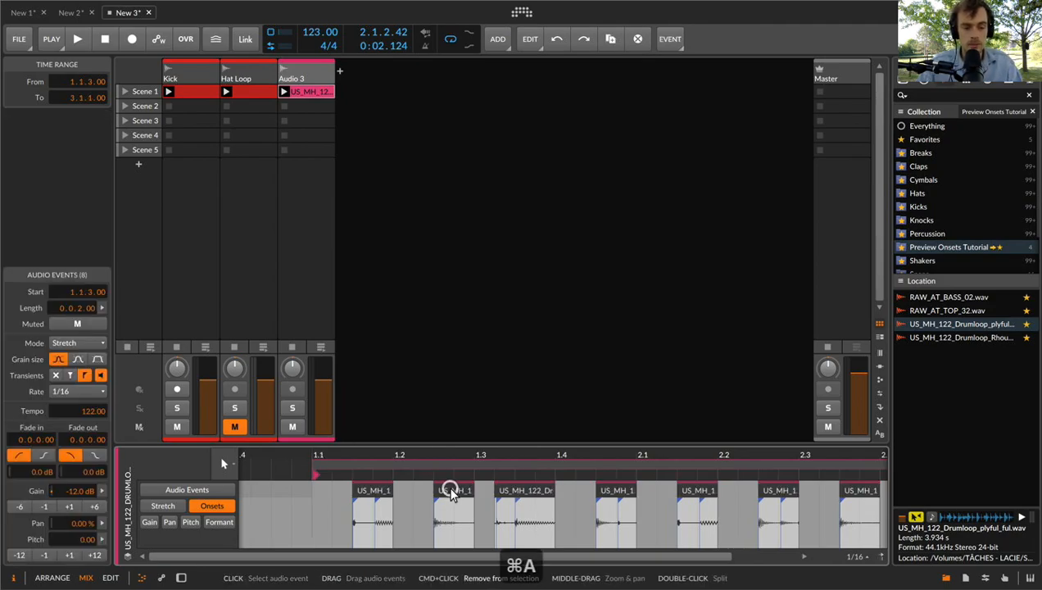
pyautogui.click(82, 391)
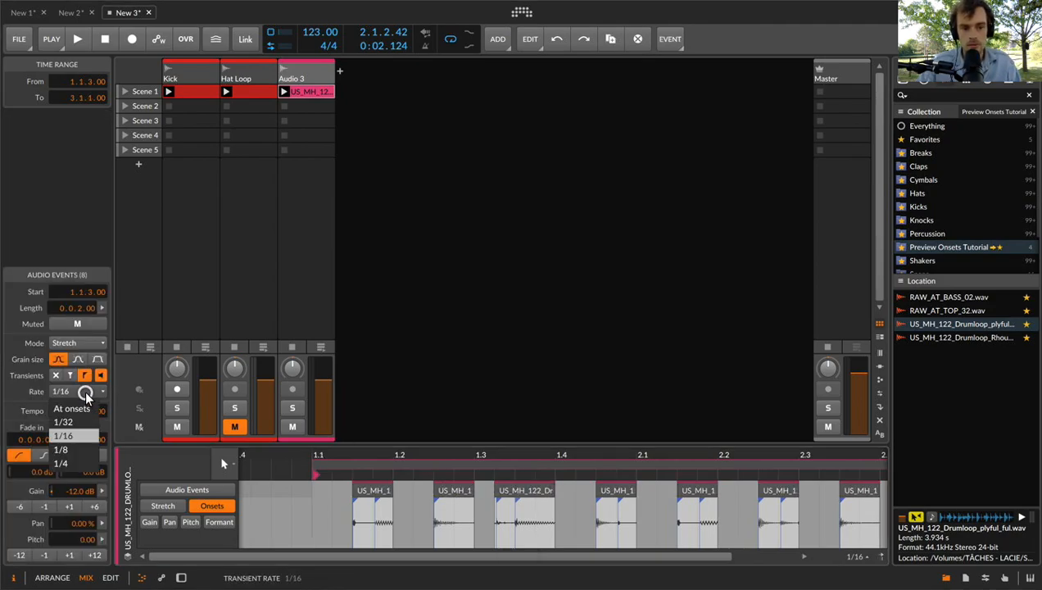
pyautogui.click(72, 439)
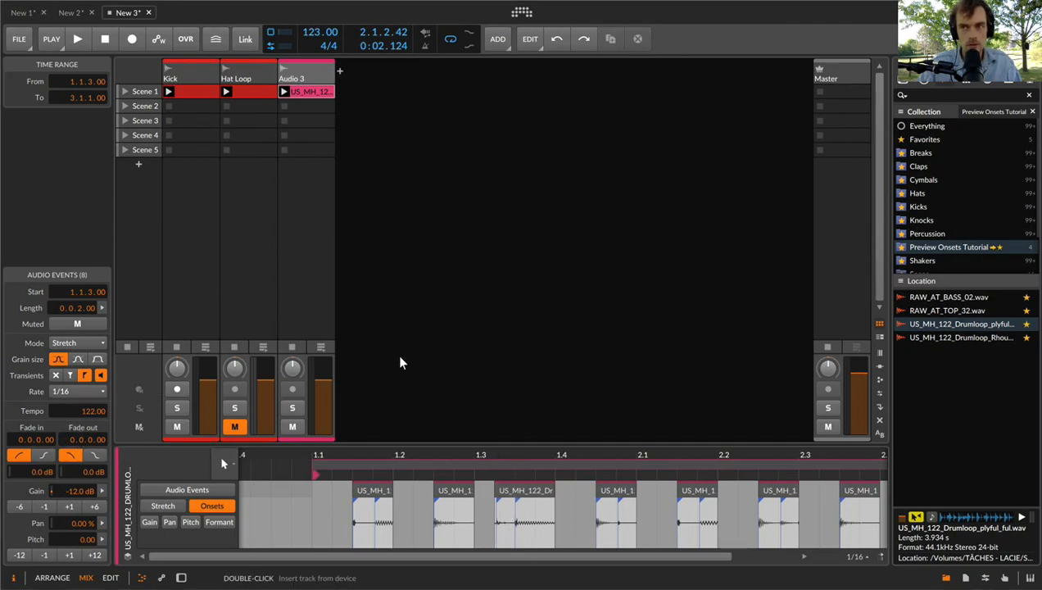
pyautogui.press('space')
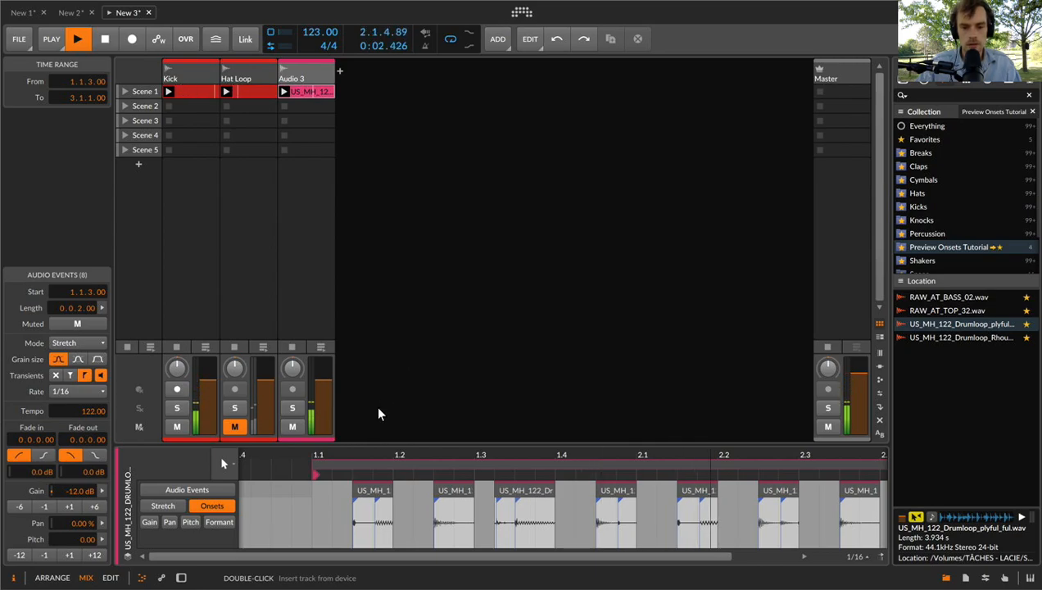
pyautogui.press('space')
pyautogui.press('space')
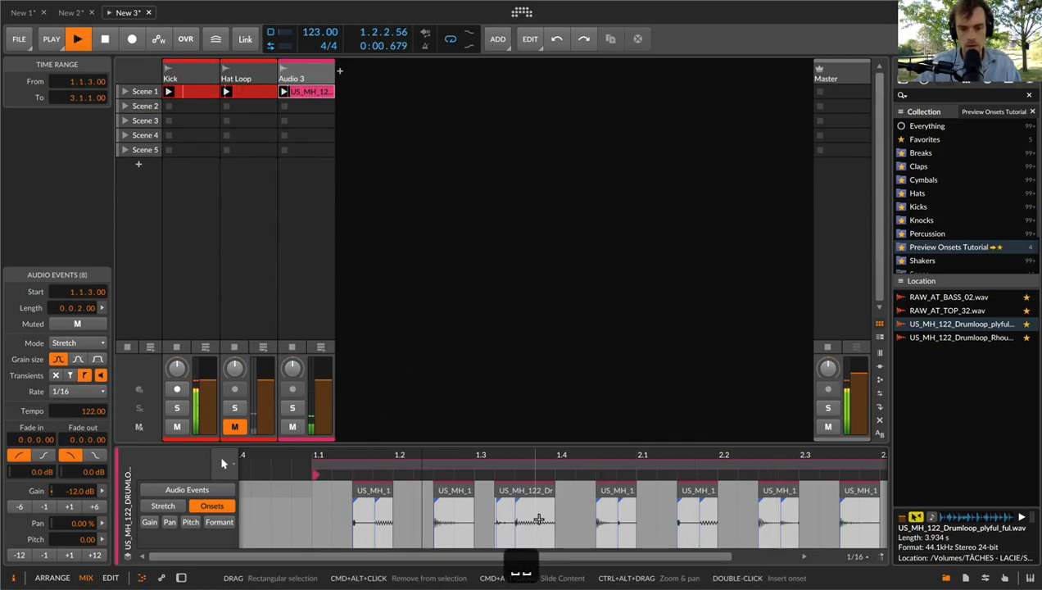
pyautogui.press('space')
# Audition the drum loop events with the transient rate at At onsets, and return the rate to 1/16
pyautogui.click(71, 390)
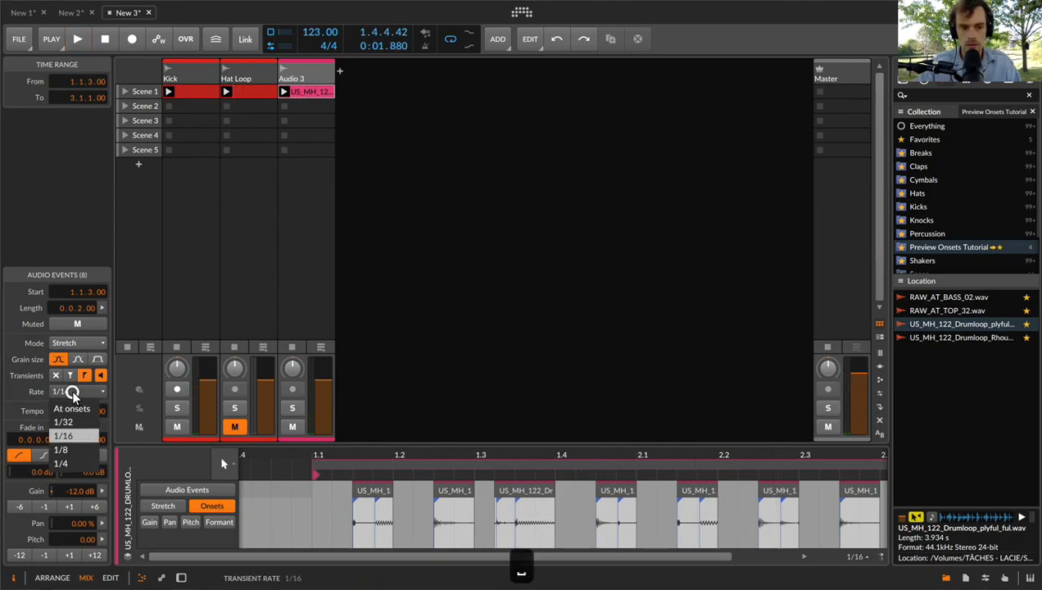
pyautogui.click(74, 403)
pyautogui.press('space')
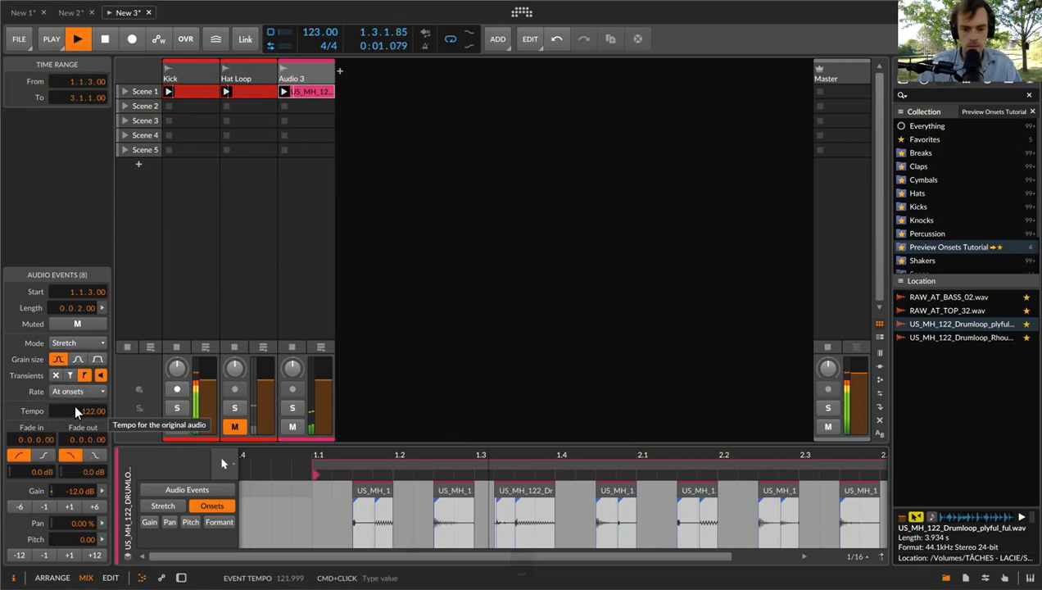
pyautogui.press('space')
pyautogui.click(73, 389)
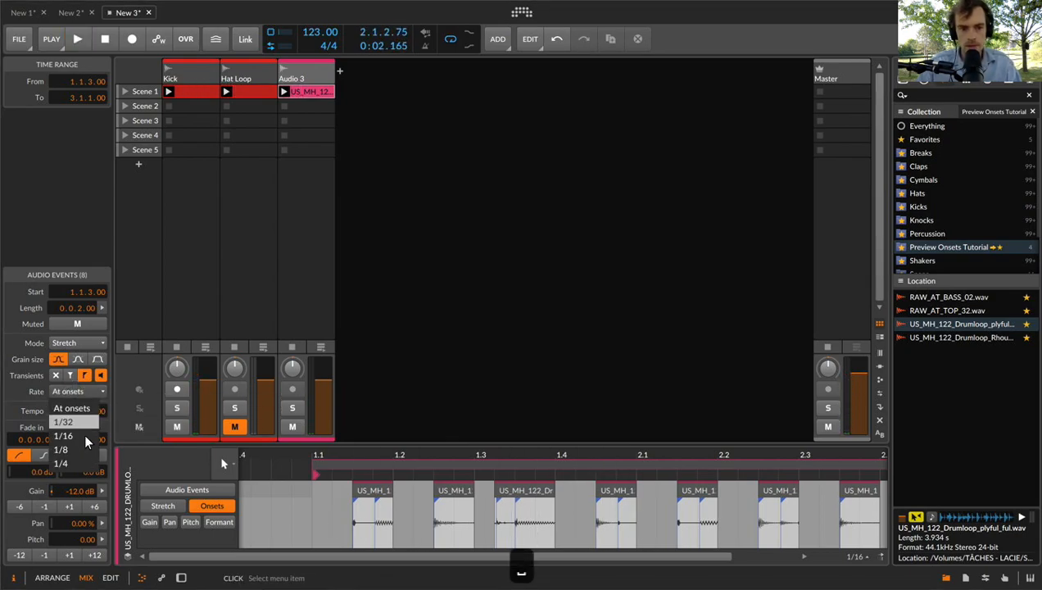
pyautogui.click(86, 437)
# Rename the Audio 3 track as Perc Loop
pyautogui.click(299, 92)
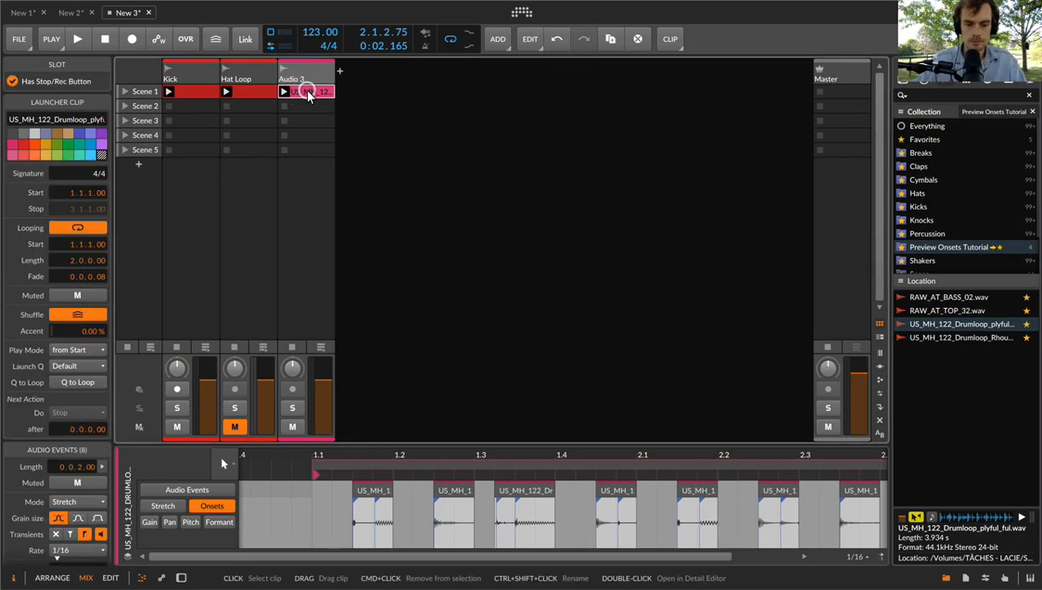
pyautogui.press('super+r')
pyautogui.click(300, 79)
pyautogui.press('super+r')
pyautogui.write('Peerc')
pyautogui.press('BackSpace')
pyautogui.press('BackSpace')
pyautogui.press('BackSpace')
pyautogui.write('rc Loop')
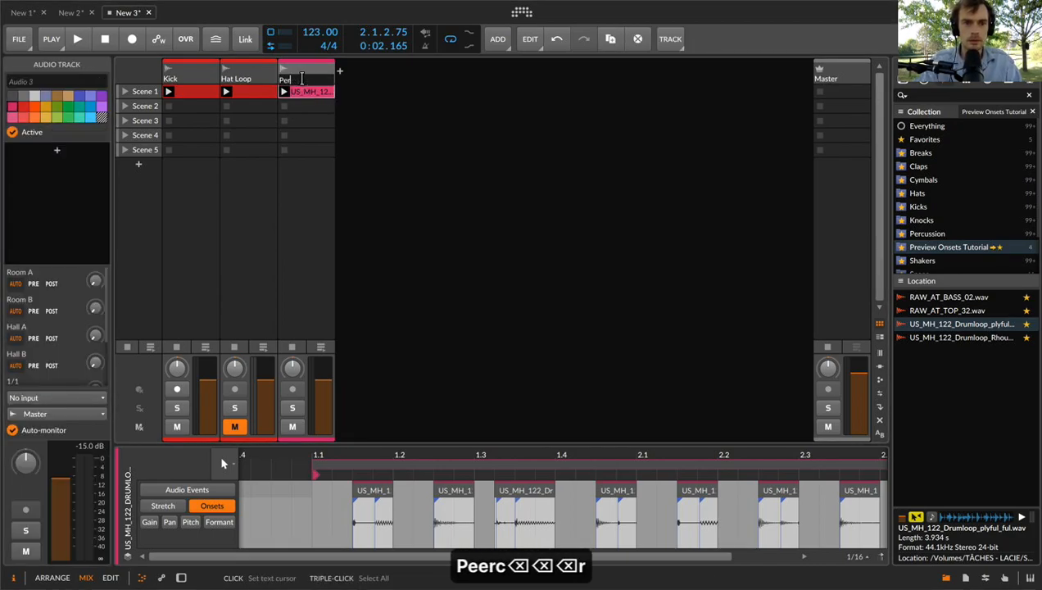
pyautogui.press('Return')
# Clear the name of the Perc Loop track's clip and colour the track red to match the others
pyautogui.click(316, 89)
pyautogui.press('super+r')
pyautogui.press('BackSpace')
pyautogui.press('Return')
pyautogui.rightClick(308, 76)
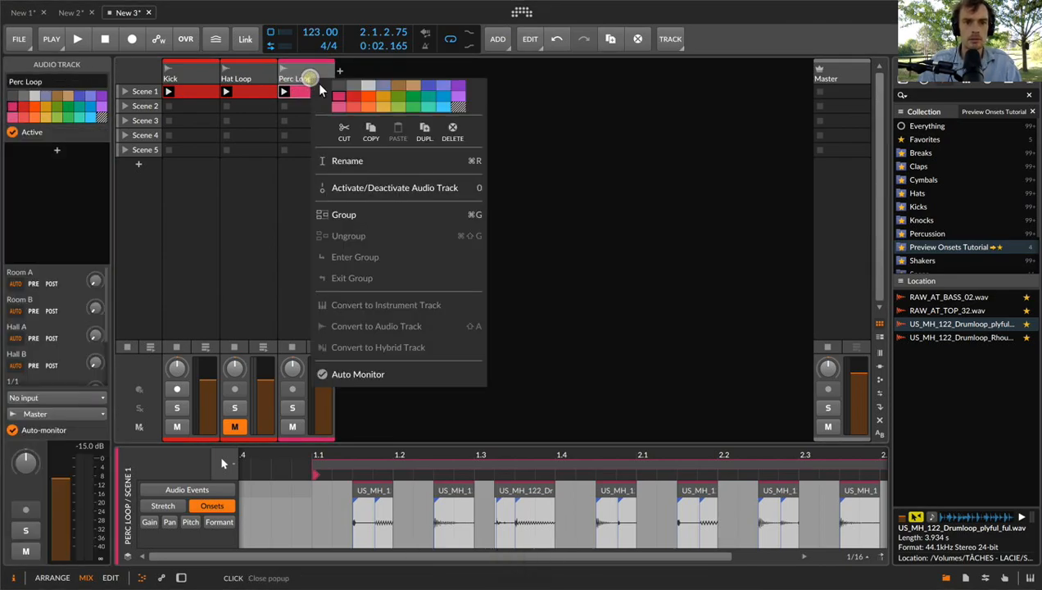
pyautogui.click(305, 96)
# Bounce the Perc Loop clip in place and clear the bounced clip's name
pyautogui.click(304, 89)
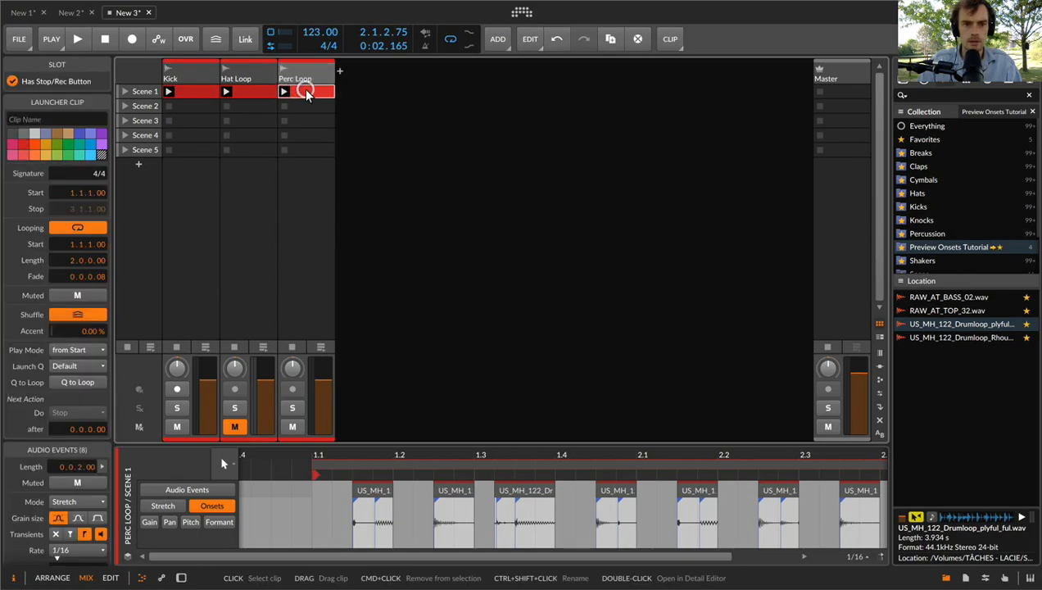
pyautogui.press('super+b')
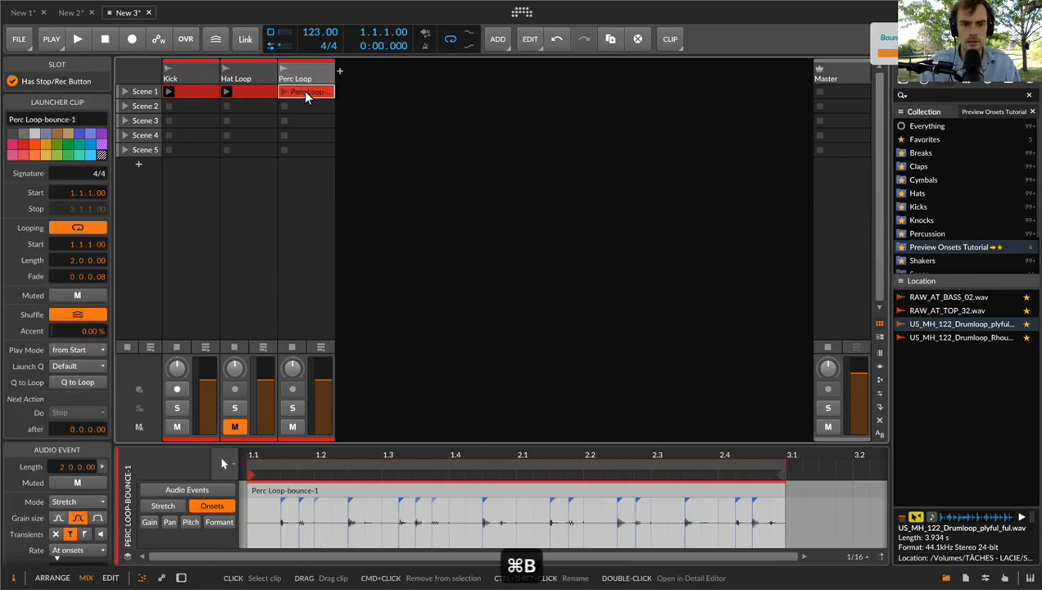
pyautogui.press('super+r')
pyautogui.press('BackSpace')
pyautogui.press('Return')
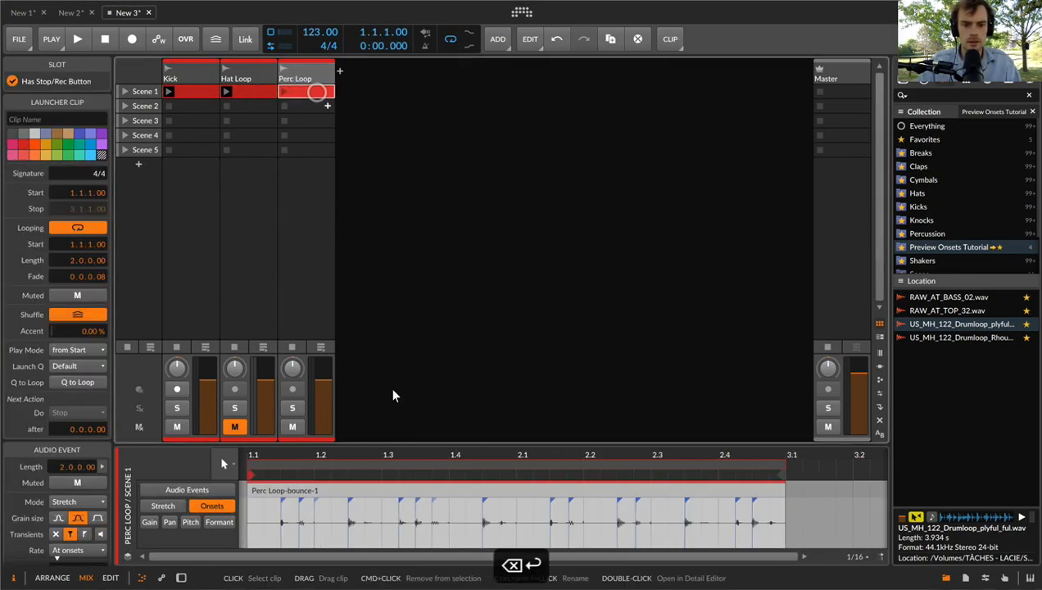
# Launch the bounced Perc Loop clip, unmute the Hat Loop track and open the hat clip while checking how the loops play together
pyautogui.click(284, 90)
pyautogui.click(235, 427)
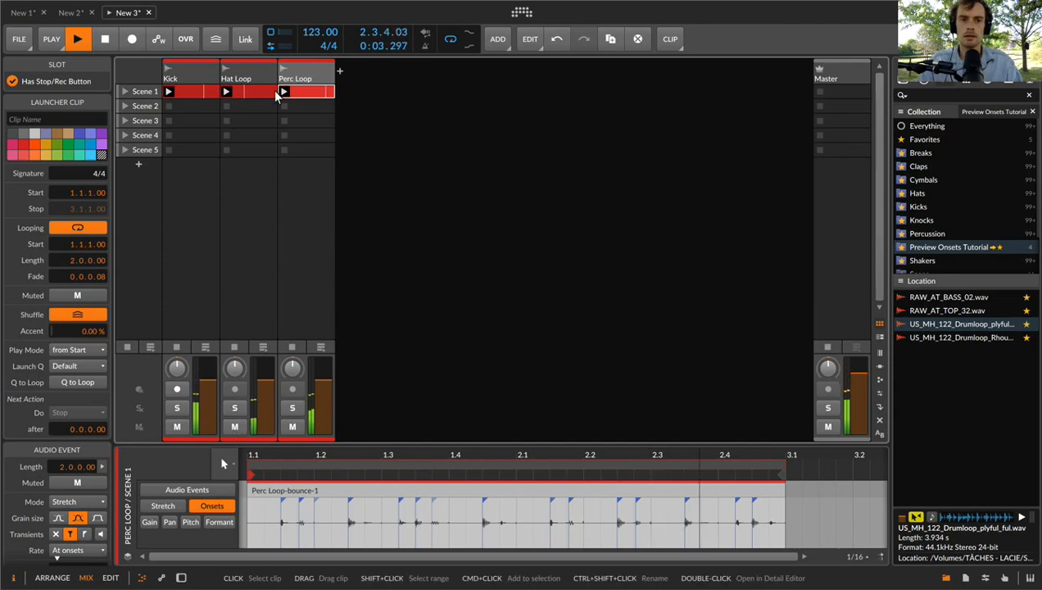
pyautogui.click(254, 92)
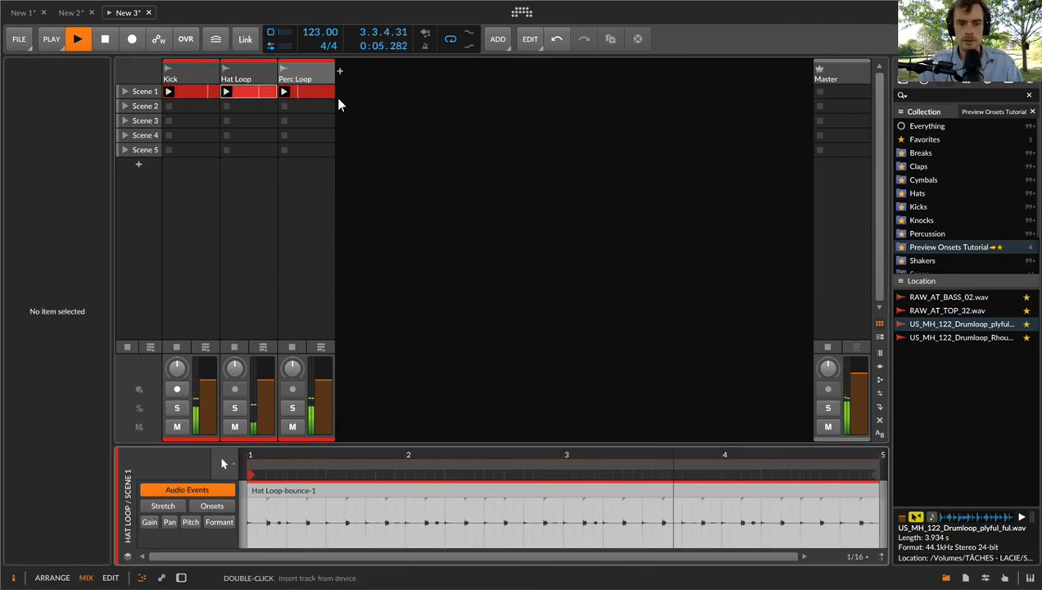
pyautogui.press('space')
pyautogui.press('space')
pyautogui.press('space')
# Delete the first sixteenth of every beat in bar 1 of the Hat Loop clip, from 1.1 to 1.4
pyautogui.moveTo(248, 454); pyautogui.dragTo(389, 443)
pyautogui.moveTo(388, 503); pyautogui.dragTo(352, 496)
pyautogui.press('BackSpace')
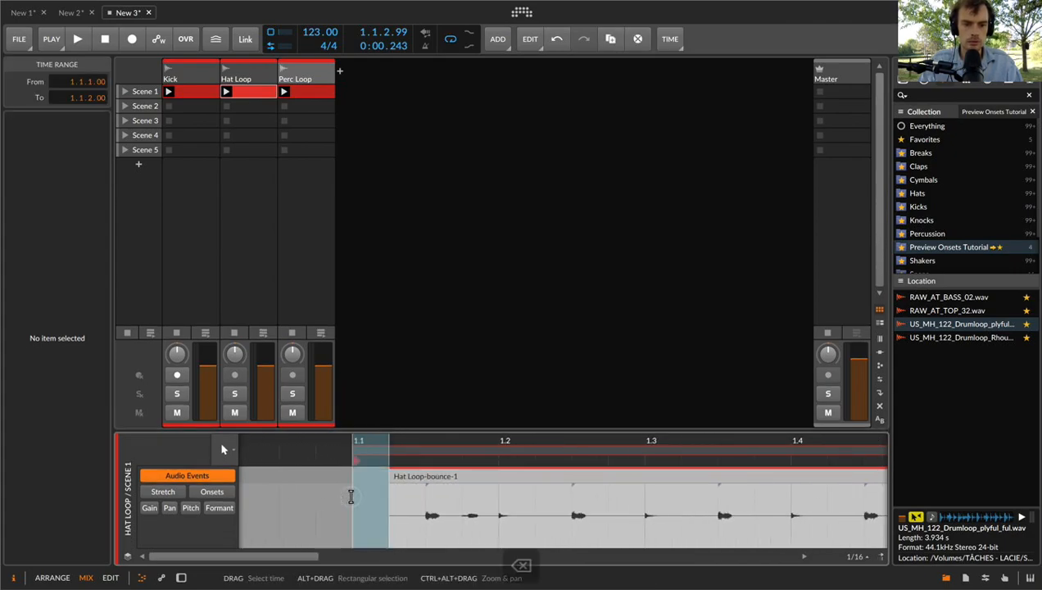
pyautogui.moveTo(497, 523); pyautogui.dragTo(532, 530)
pyautogui.press('BackSpace')
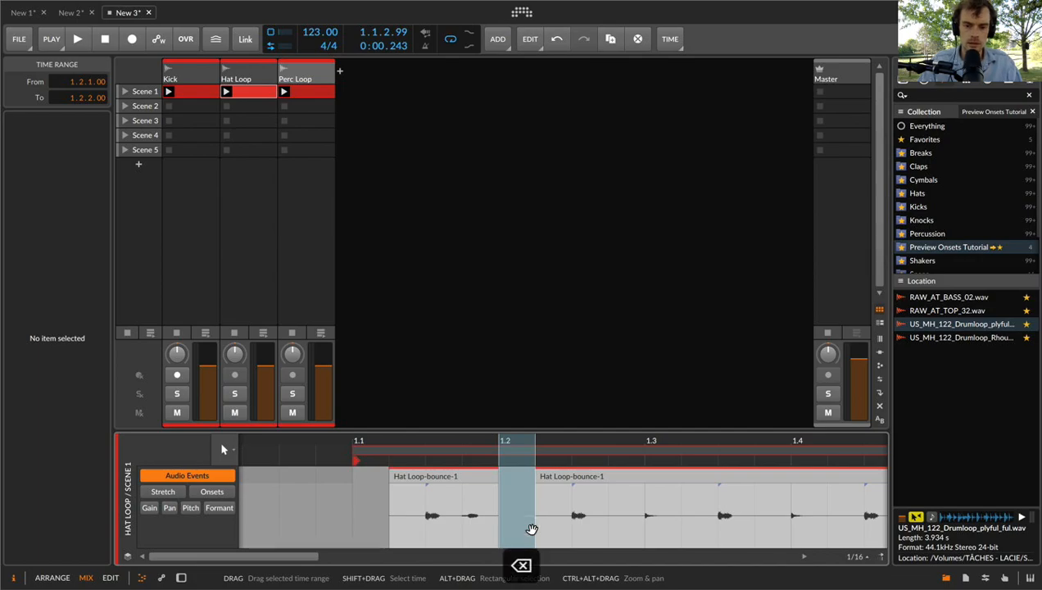
pyautogui.moveTo(641, 524); pyautogui.dragTo(672, 519)
pyautogui.press('BackSpace')
pyautogui.hscroll(3, 682, 526)
pyautogui.hscroll(2, 681, 526)
pyautogui.press('BackSpace')
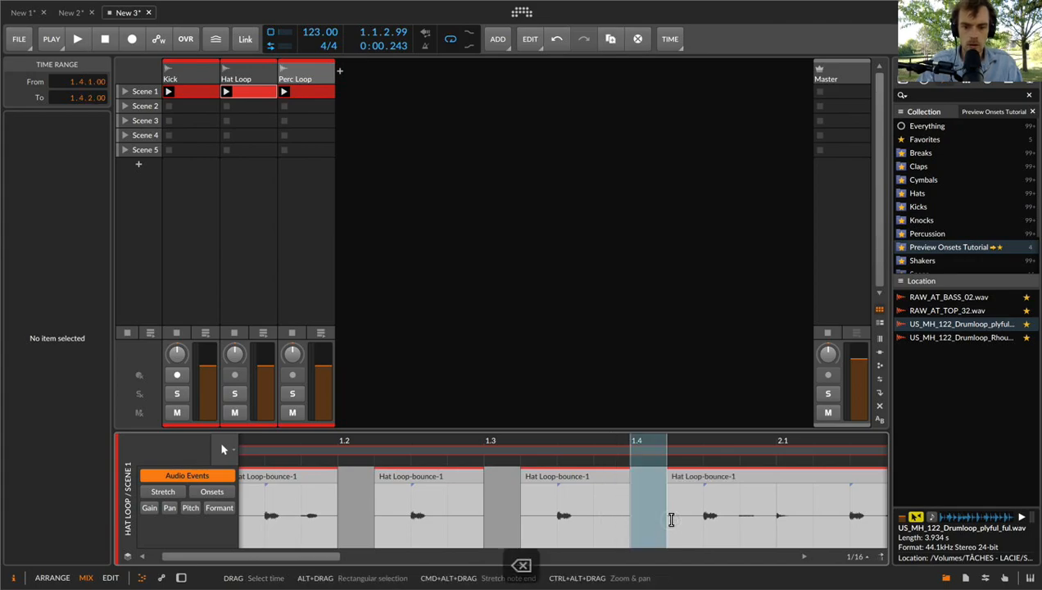
# Delete the first sixteenth of every beat in bar 2 of the Hat Loop clip, from 2.1 to 2.4
pyautogui.hscroll(4, 672, 520)
pyautogui.hscroll(3, 671, 519)
pyautogui.moveTo(559, 520); pyautogui.dragTo(624, 525)
pyautogui.press('BackSpace')
pyautogui.hscroll(4, 598, 522)
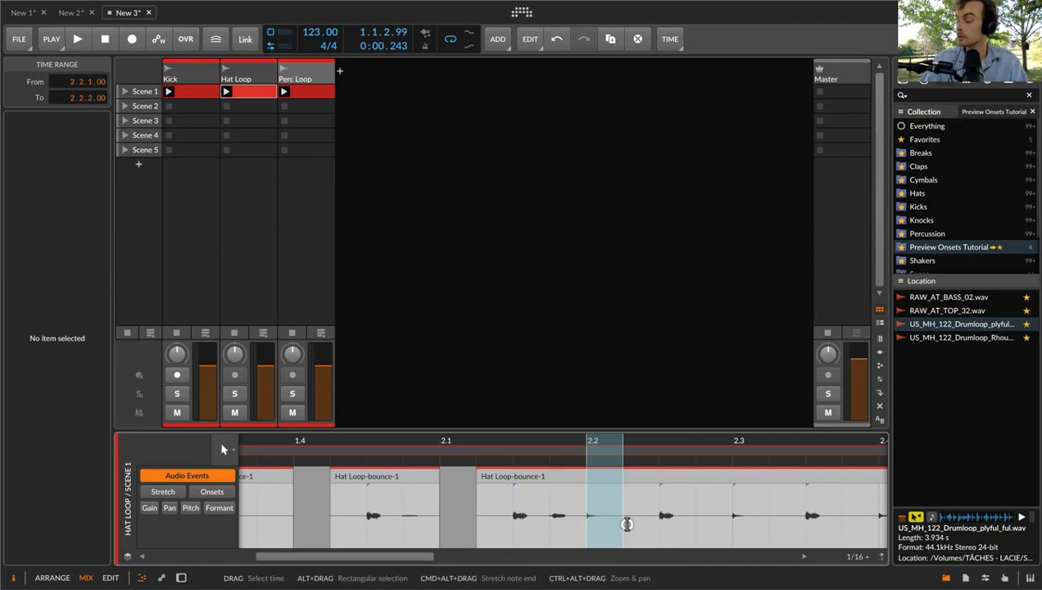
pyautogui.hscroll(4, 627, 523)
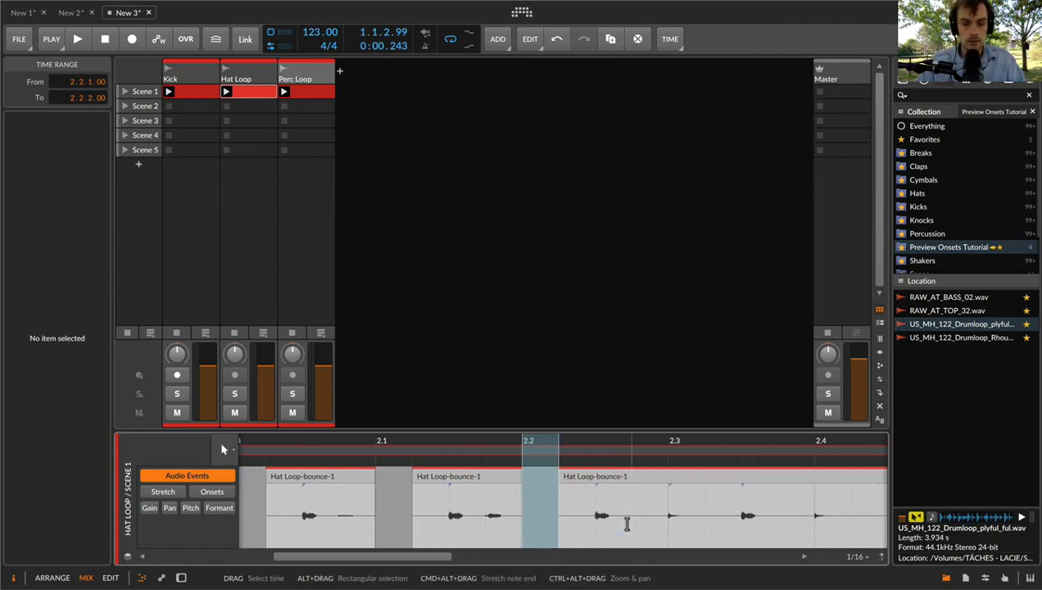
pyautogui.press('BackSpace')
pyautogui.moveTo(564, 522); pyautogui.dragTo(605, 524)
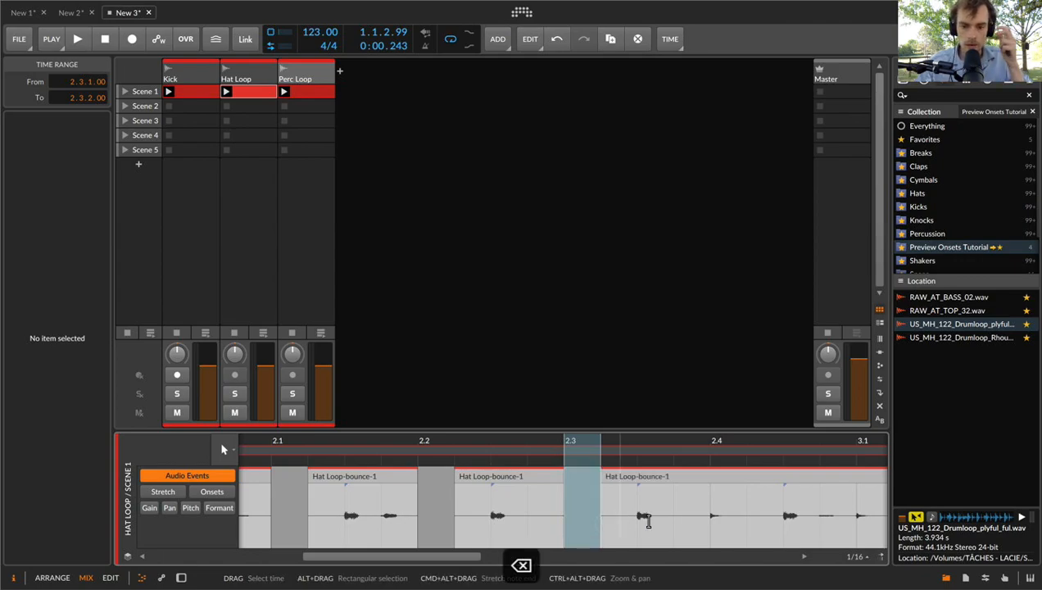
pyautogui.press('BackSpace')
pyautogui.moveTo(710, 522); pyautogui.dragTo(776, 522)
pyautogui.hscroll(3, 753, 521)
pyautogui.press('BackSpace')
# Remove the audio at the start of beats 3.2, 3.3 and 3.4 in the Hat Loop clip, using the eraser for 3.4
pyautogui.moveTo(683, 524); pyautogui.dragTo(705, 524)
pyautogui.hscroll(3, 692, 524)
pyautogui.press('BackSpace')
pyautogui.moveTo(627, 524); pyautogui.dragTo(648, 524)
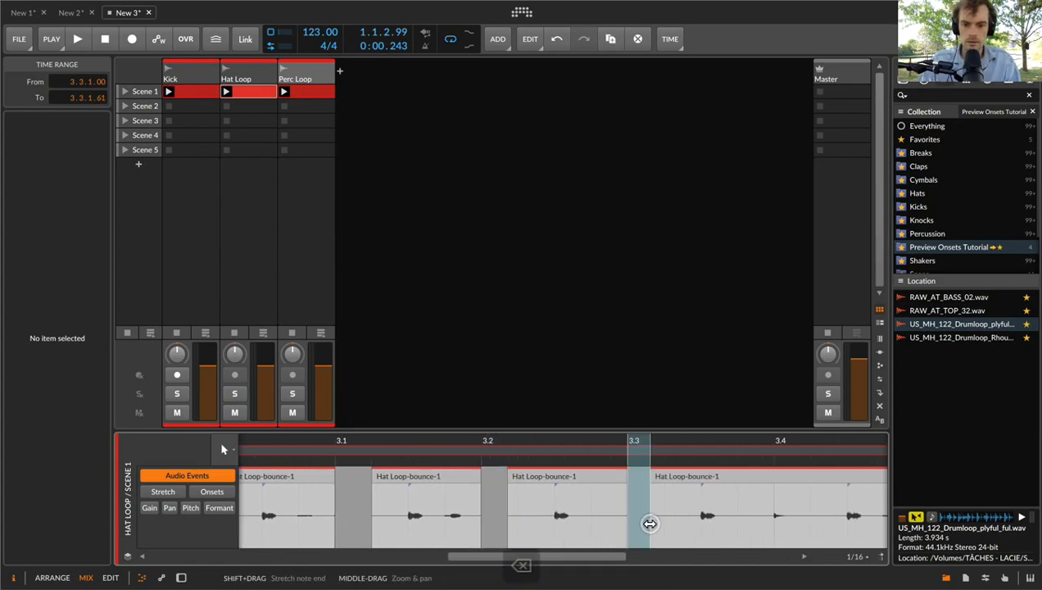
pyautogui.hscroll(3, 647, 524)
pyautogui.press('3')
pyautogui.press('4')
pyautogui.press('4')
pyautogui.press('3')
pyautogui.moveTo(721, 529); pyautogui.dragTo(756, 524)
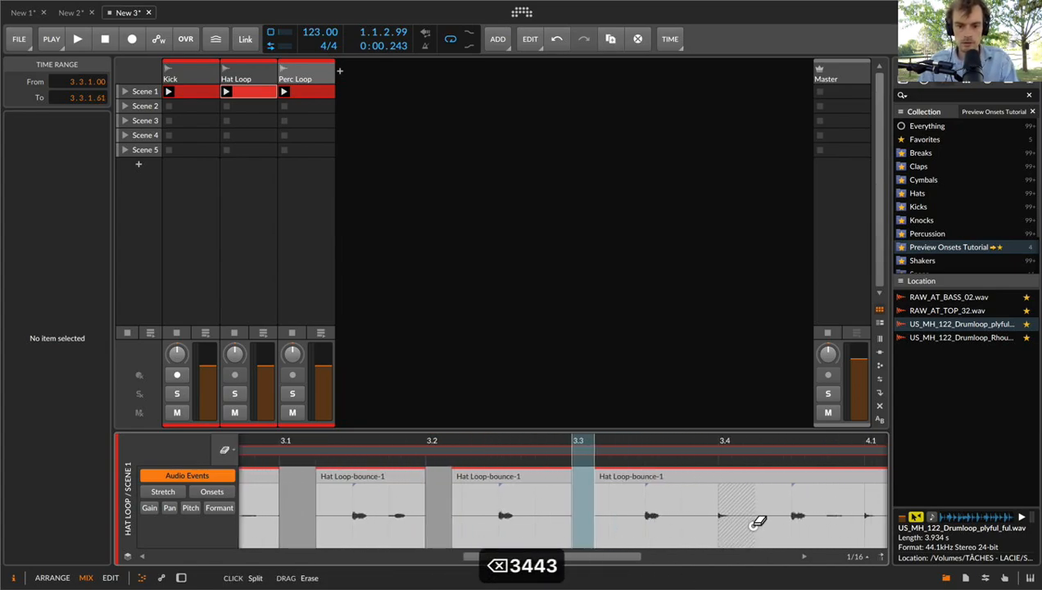
# Erase the start of each beat in bar 4 of the Hat Loop clip, from 4.1 to 4.4
pyautogui.hscroll(3, 757, 523)
pyautogui.moveTo(655, 514); pyautogui.dragTo(658, 514)
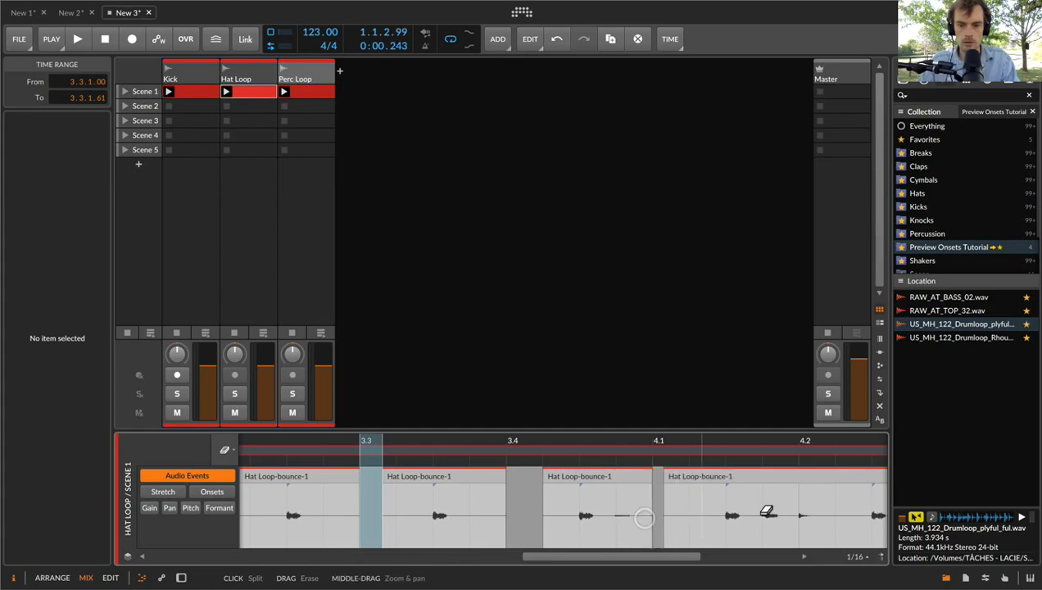
pyautogui.moveTo(799, 519); pyautogui.dragTo(833, 521)
pyautogui.hscroll(3, 823, 519)
pyautogui.moveTo(739, 528)
pyautogui.mouseDown()
pyautogui.moveTo(775, 527)
pyautogui.moveTo(723, 529)
pyautogui.mouseUp()
pyautogui.hscroll(3, 780, 529)
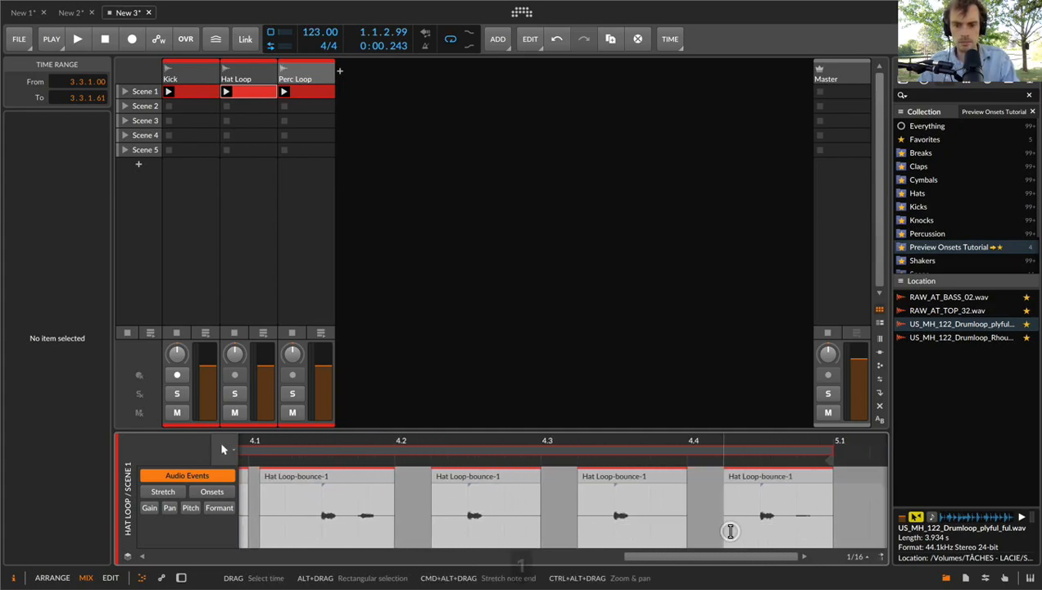
# Play the kick, Hat Loop and Perc Loop clips together to check the edited hats, then stop
pyautogui.doubleClick(501, 443)
pyautogui.press('space')
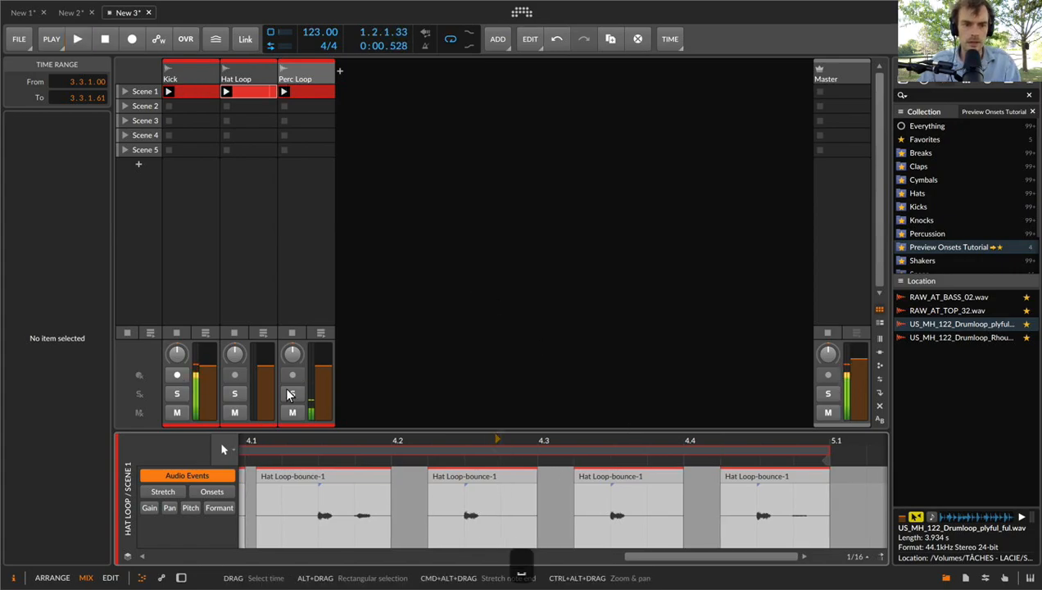
pyautogui.press('space')
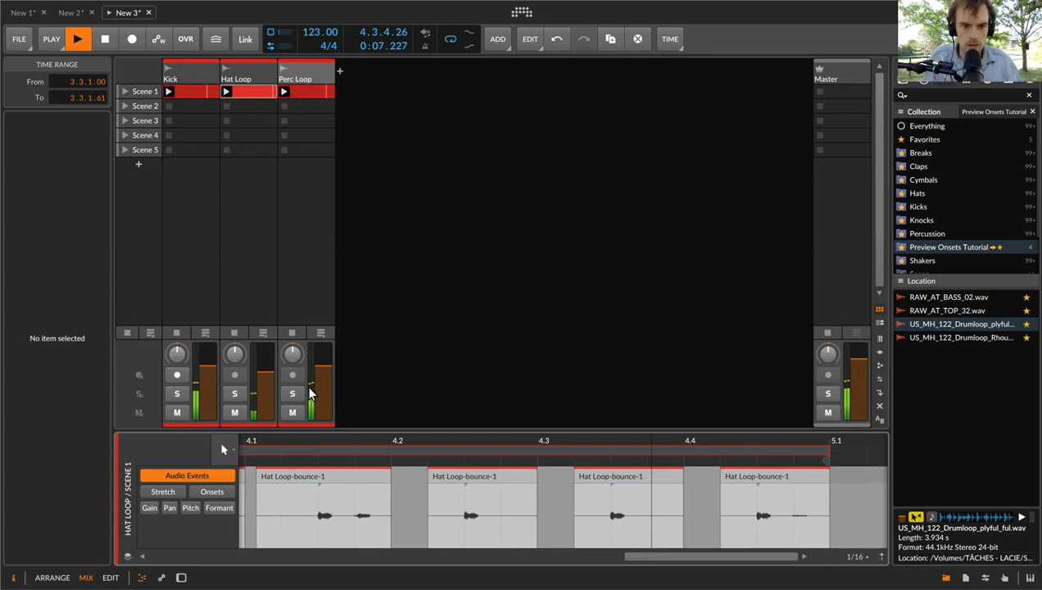
# Add US_MH_122_Drumloop_Rhouse_ful.wav as a Scene 1 clip on a new audio track and set its event gain to -12.0 dB
pyautogui.click(296, 80)
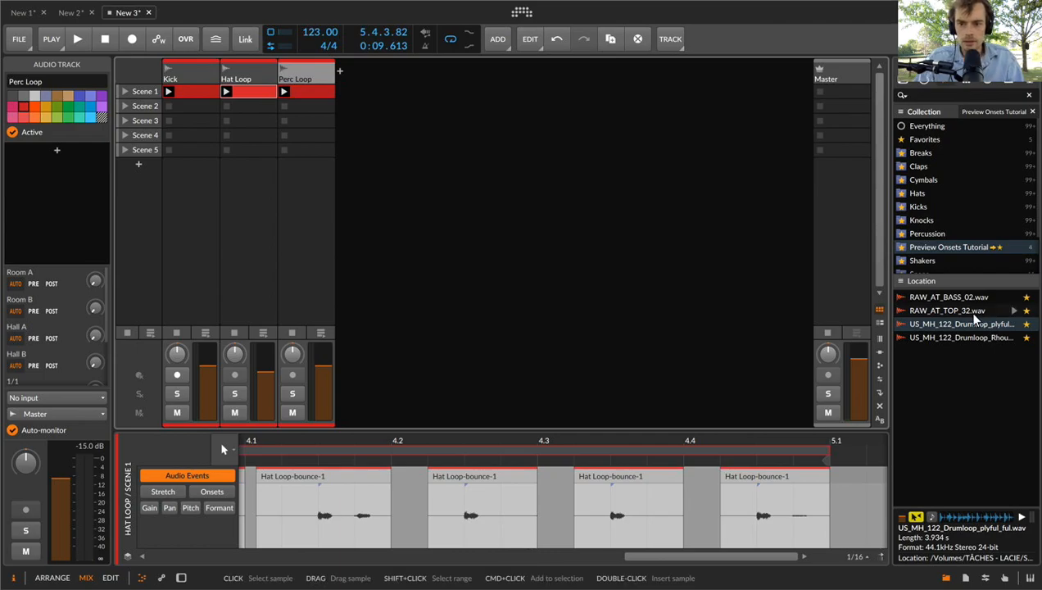
pyautogui.moveTo(959, 338); pyautogui.dragTo(364, 91)
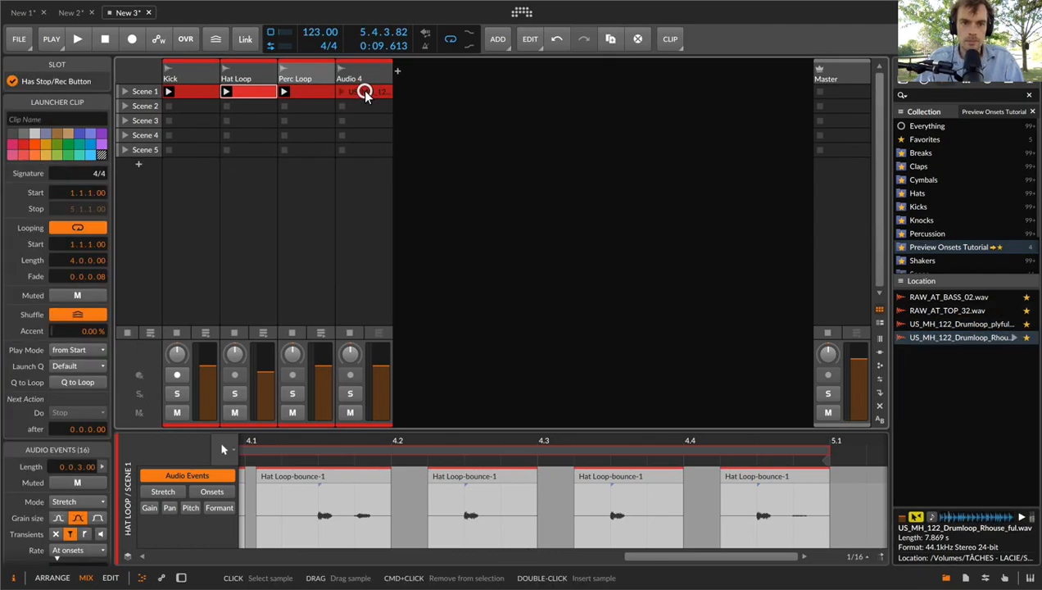
pyautogui.click(317, 473)
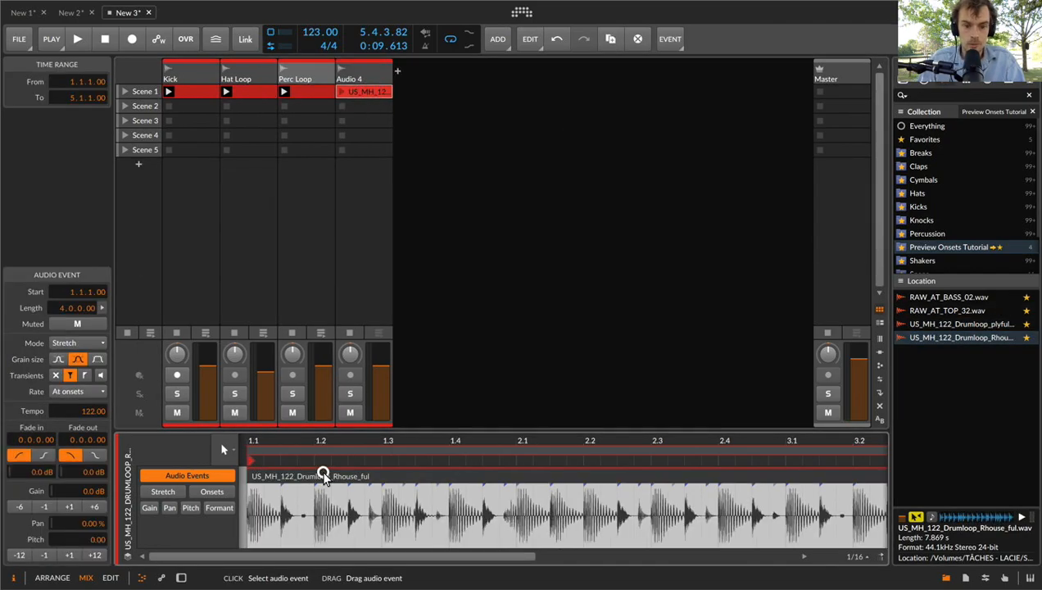
pyautogui.click(18, 508)
pyautogui.click(19, 507)
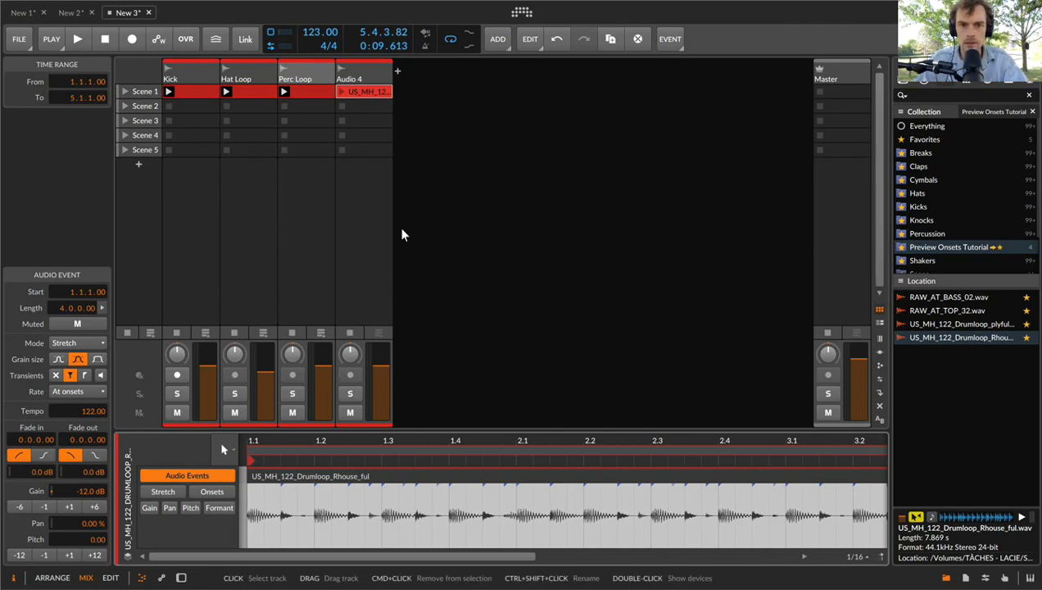
# Solo the new Audio 4 track and launch its drum loop clip to listen to it alone
pyautogui.click(350, 396)
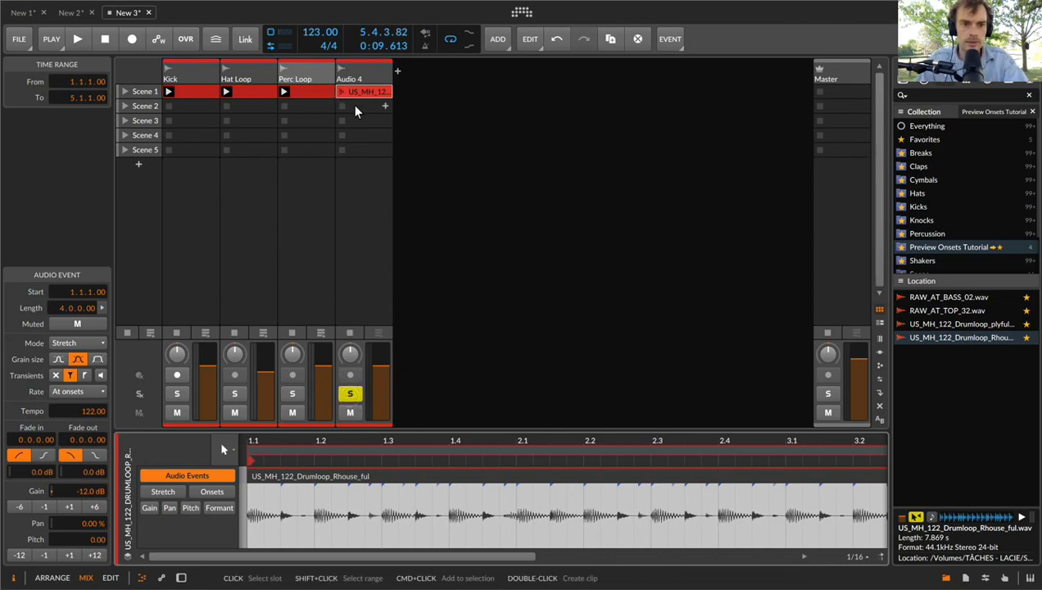
pyautogui.click(342, 91)
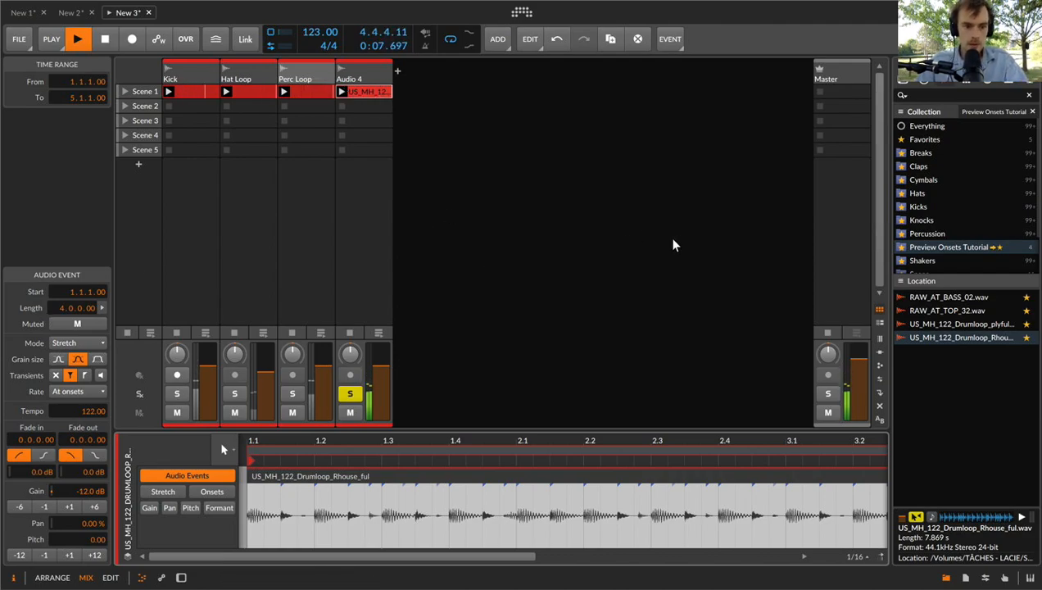
# Try hard transients, small grain size and onset preview on the Audio 4 loop, comparing it with the full mix and soloed
pyautogui.click(84, 376)
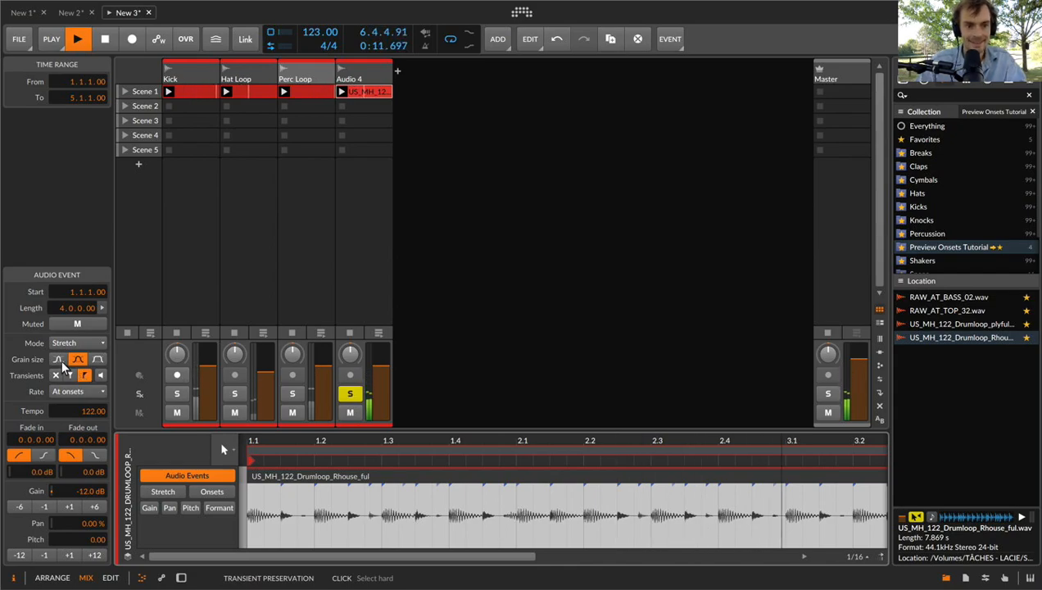
pyautogui.click(60, 360)
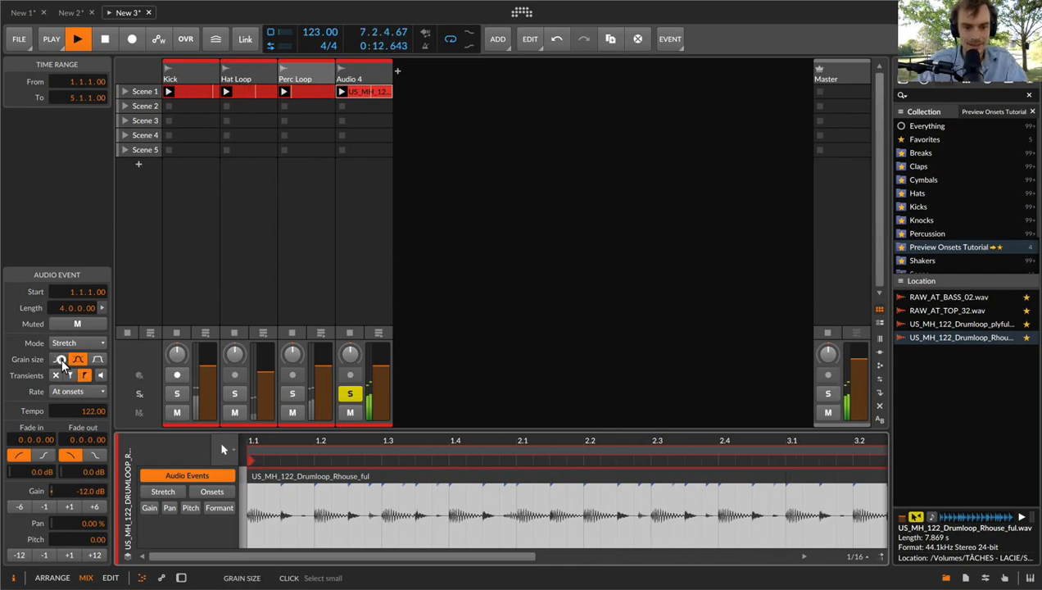
pyautogui.click(101, 376)
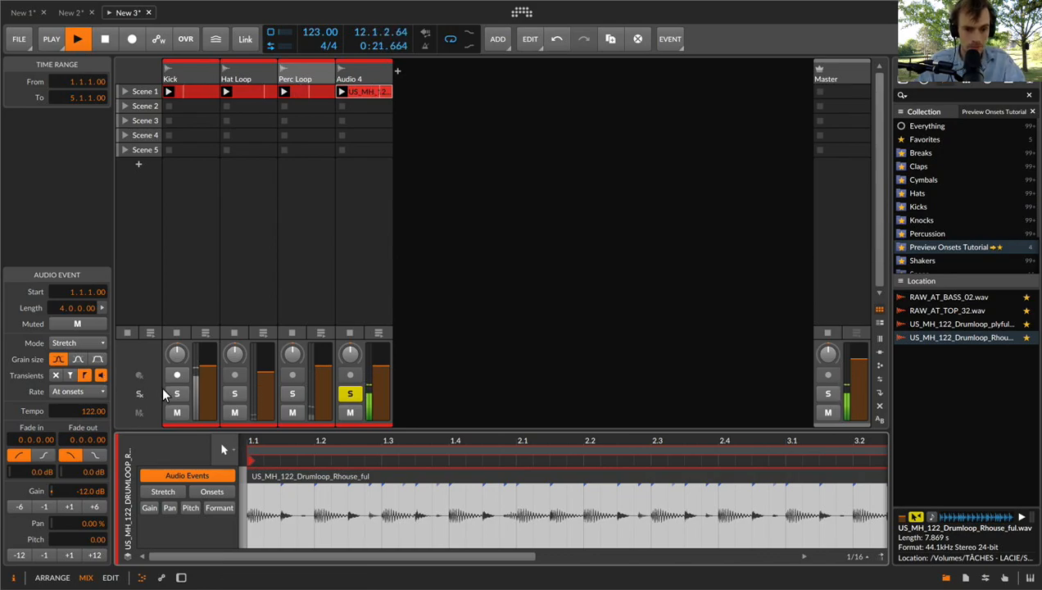
pyautogui.click(349, 396)
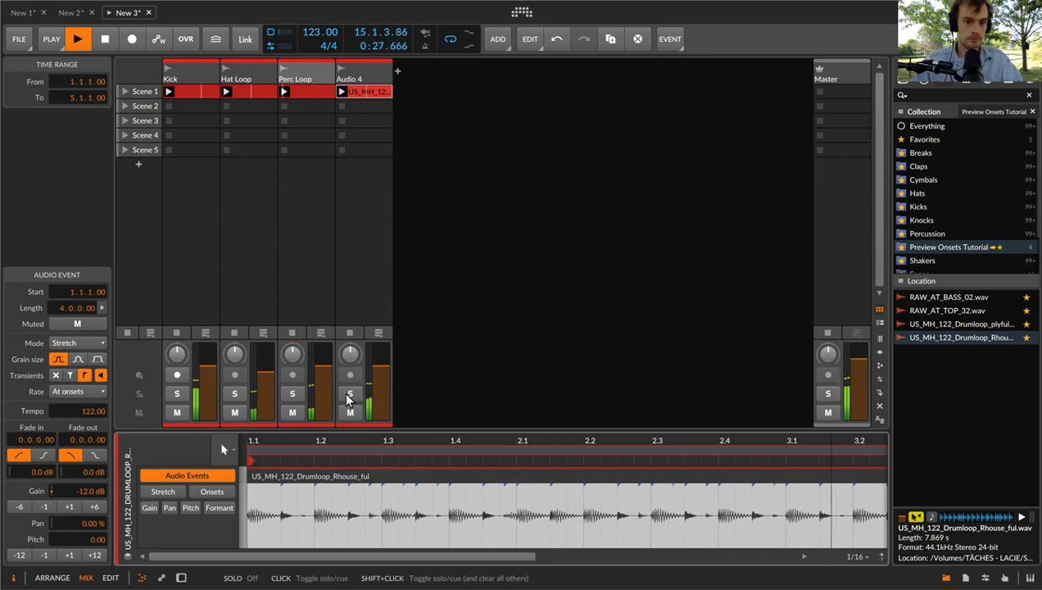
pyautogui.click(348, 395)
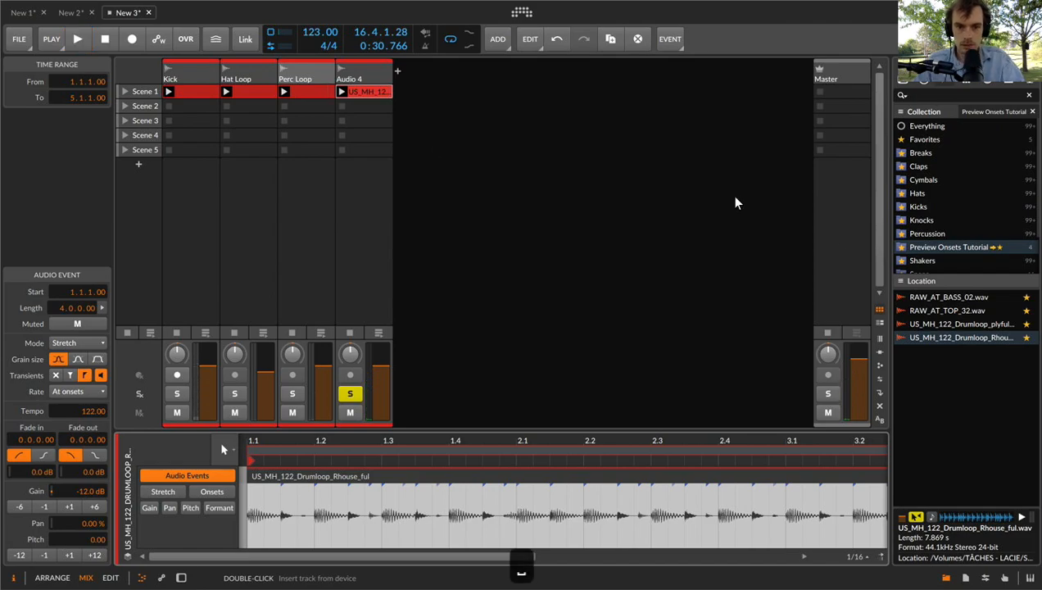
# Mute the Hat Loop and Perc Loop tracks and take Audio 4 out of solo
pyautogui.click(303, 76)
pyautogui.click(259, 77)
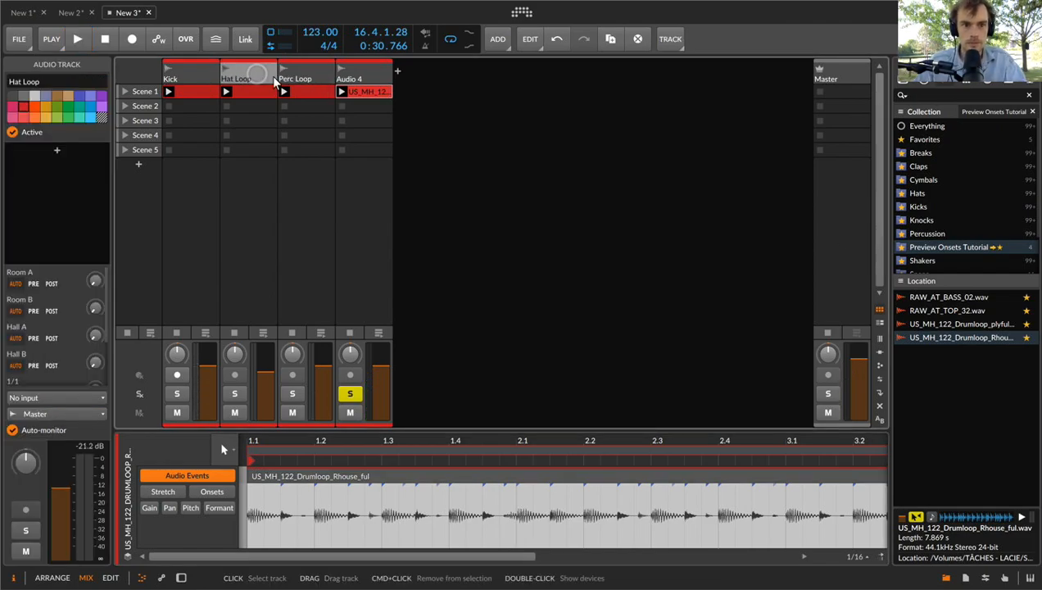
pyautogui.keyDown('shift'); pyautogui.click(291, 78); pyautogui.keyUp('shift')
pyautogui.click(293, 412)
pyautogui.click(346, 394)
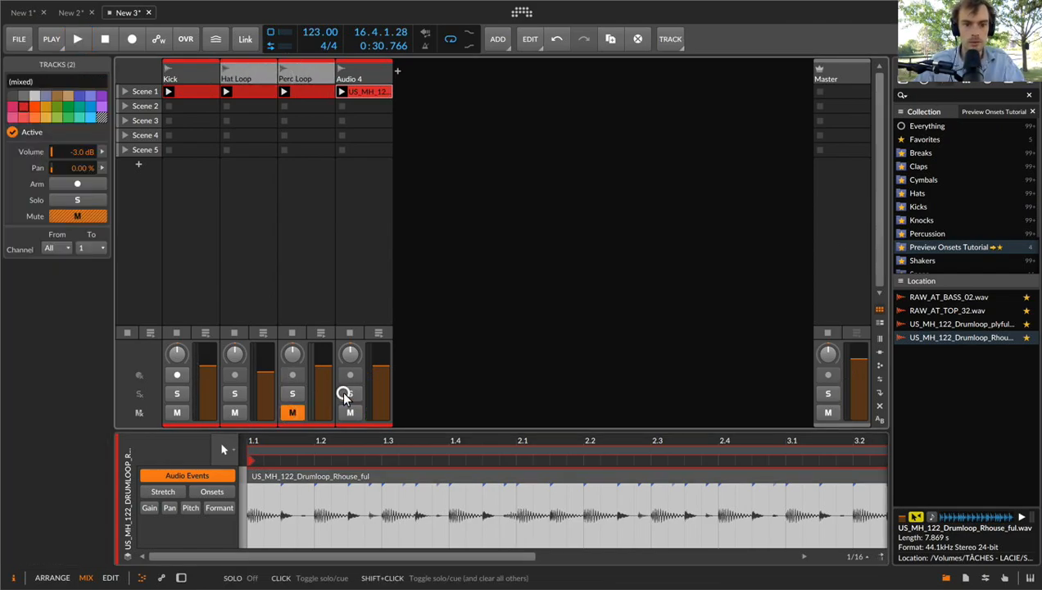
pyautogui.click(234, 412)
pyautogui.click(255, 72)
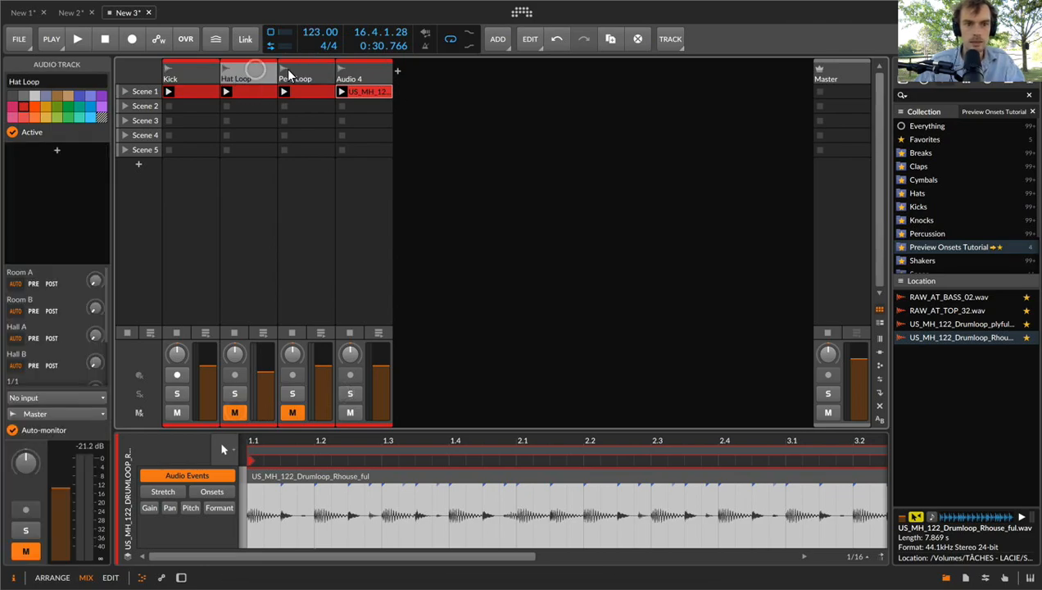
# Replace the Audio 4 clip with a fresh US_MH_122_Drumloop_Rhouse_ful.wav, set its event gain to -18.0 dB and launch it
pyautogui.click(364, 92)
pyautogui.moveTo(1014, 350); pyautogui.dragTo(365, 92)
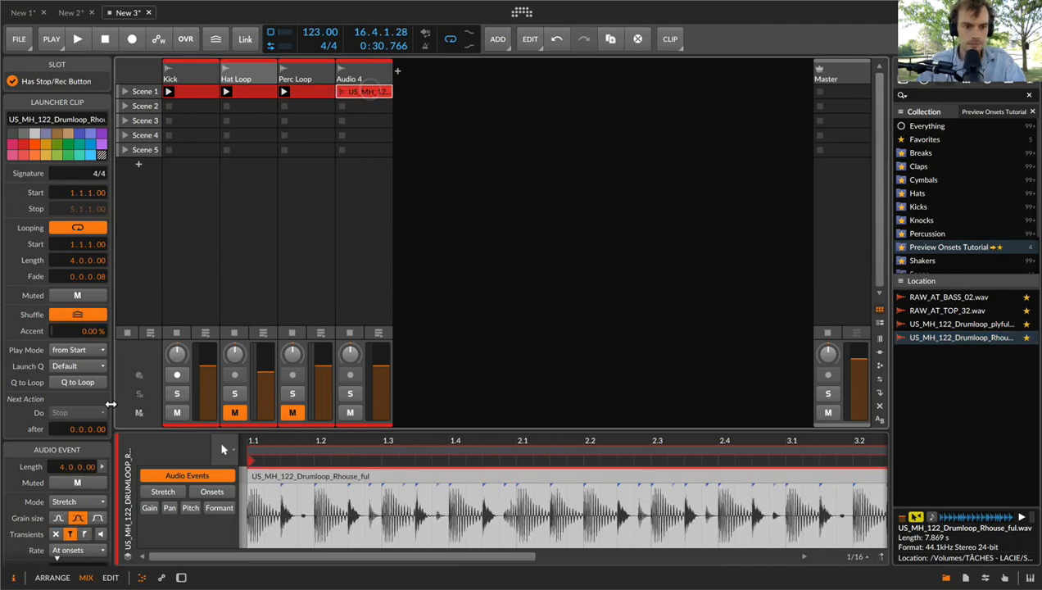
pyautogui.click(301, 466)
pyautogui.click(18, 506)
pyautogui.click(18, 505)
pyautogui.click(18, 506)
pyautogui.click(341, 92)
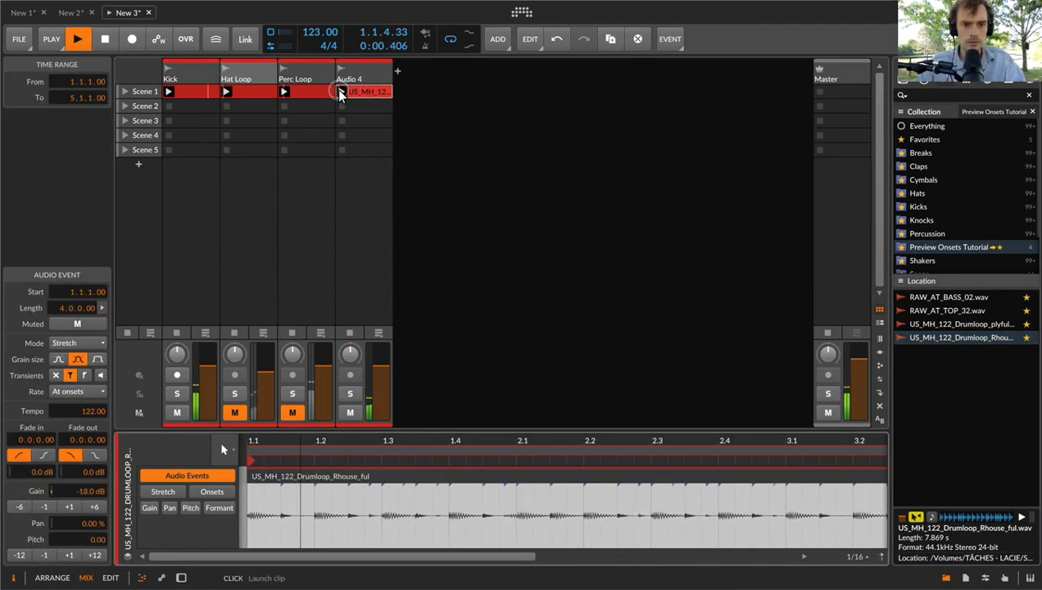
# Duplicate the Audio 4 track twice and rename the three resulting tracks 1, 2 and 3
pyautogui.click(364, 68)
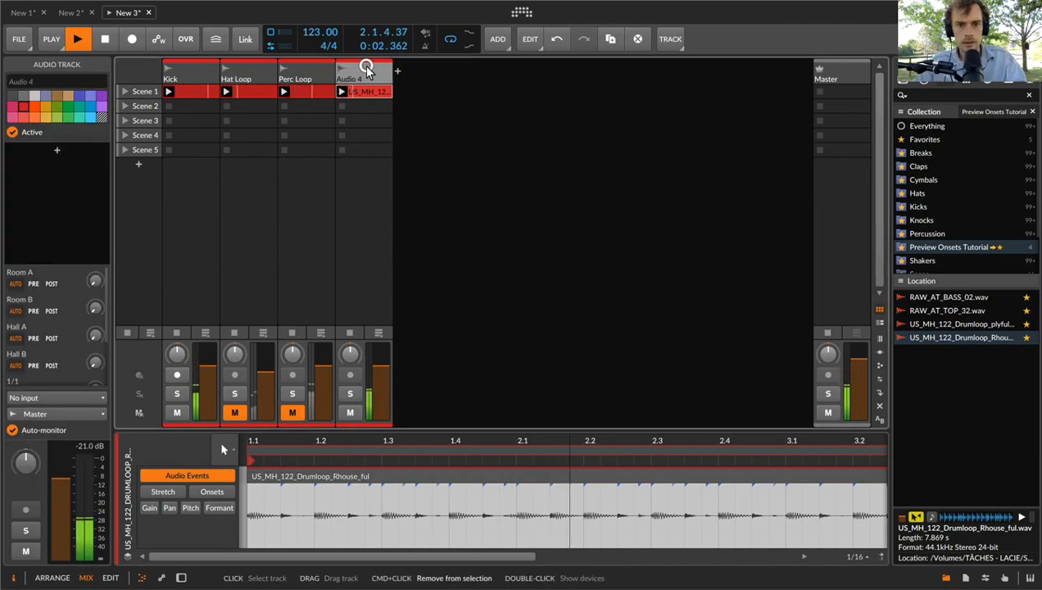
pyautogui.press('super+d')
pyautogui.press('super+d')
pyautogui.press('super+r')
pyautogui.write('1')
pyautogui.press('Return')
pyautogui.click(426, 72)
pyautogui.press('super+r')
pyautogui.write('2')
pyautogui.press('Return')
pyautogui.click(480, 72)
pyautogui.press('super+r')
pyautogui.write('3')
pyautogui.press('Return')
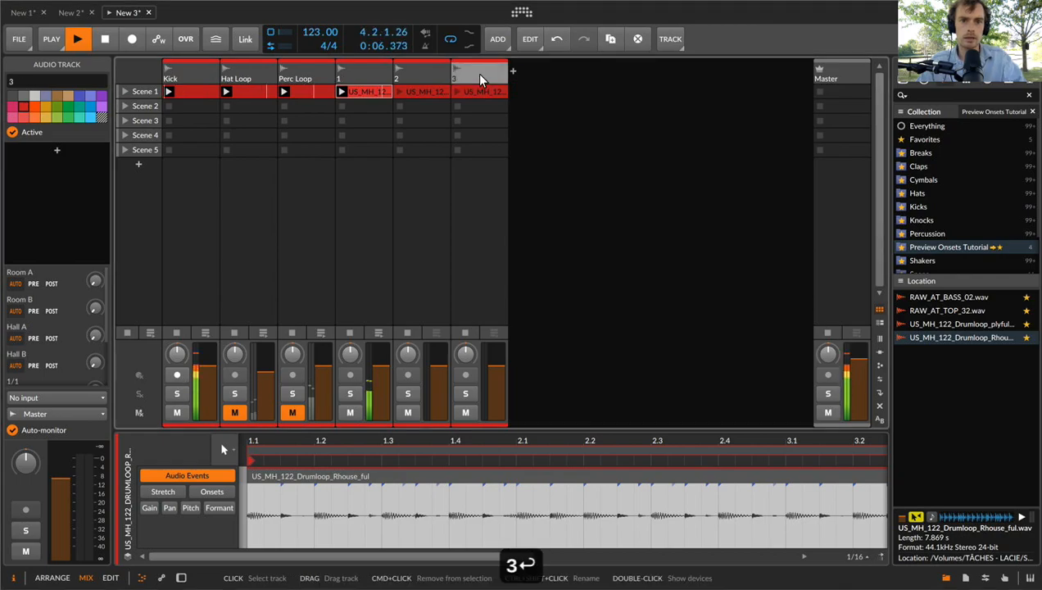
# Recolor tracks 1, 2 and 3 light blue
pyautogui.keyDown('shift'); pyautogui.click(352, 75); pyautogui.keyUp('shift')
pyautogui.rightClick(351, 75)
pyautogui.click(480, 98)
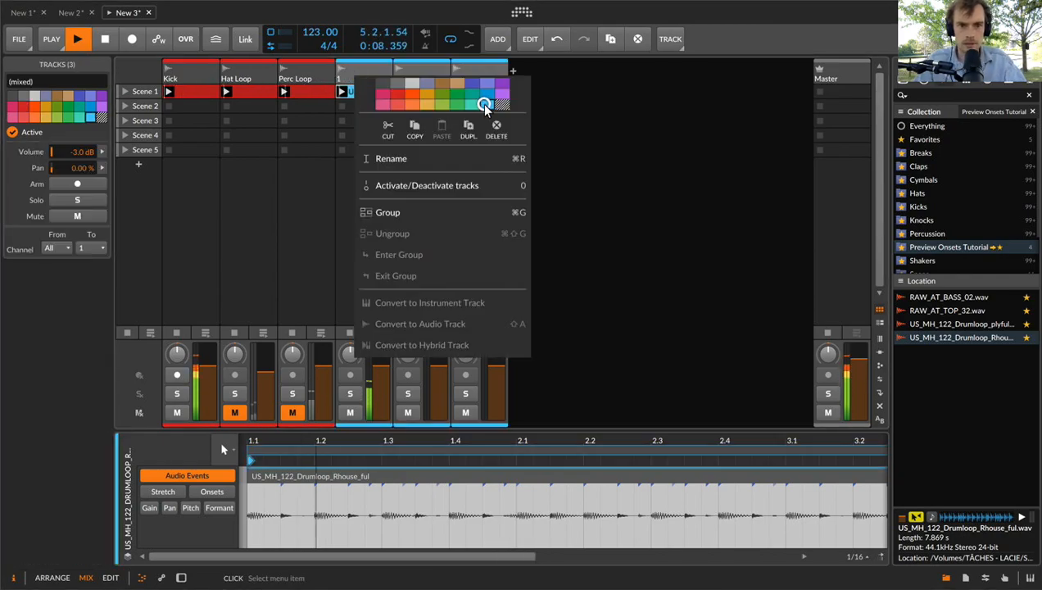
# Clear the names of the Scene 1 clips on tracks 1, 2 and 3
pyautogui.click(368, 93)
pyautogui.press('super+r')
pyautogui.press('BackSpace')
pyautogui.press('Return')
pyautogui.click(417, 92)
pyautogui.press('super+r')
pyautogui.press('BackSpace')
pyautogui.press('Return')
pyautogui.click(481, 92)
pyautogui.press('super+r')
pyautogui.press('BackSpace')
pyautogui.press('Return')
# Solo track 1 and set its audio event to a 1/4 transient rate, hard transients, large grain size and onset preview
pyautogui.click(368, 72)
pyautogui.click(373, 96)
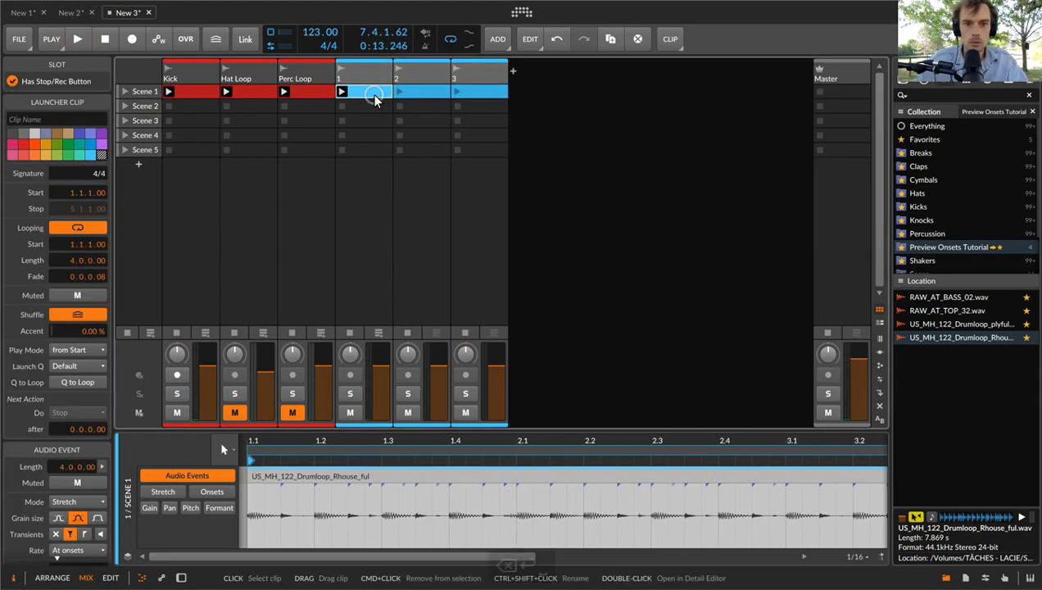
pyautogui.click(350, 393)
pyautogui.click(283, 475)
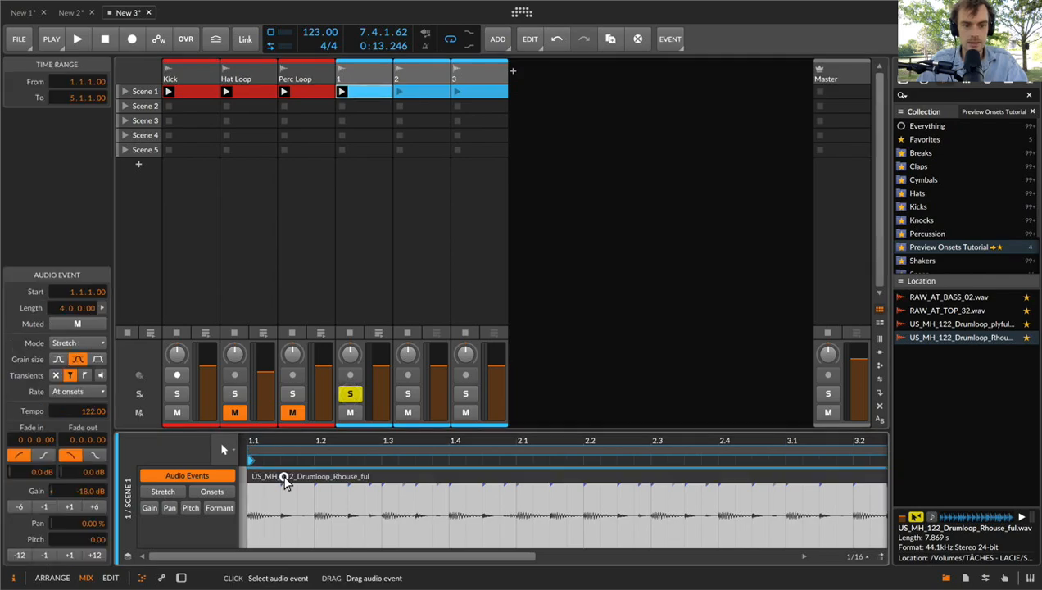
pyautogui.click(80, 392)
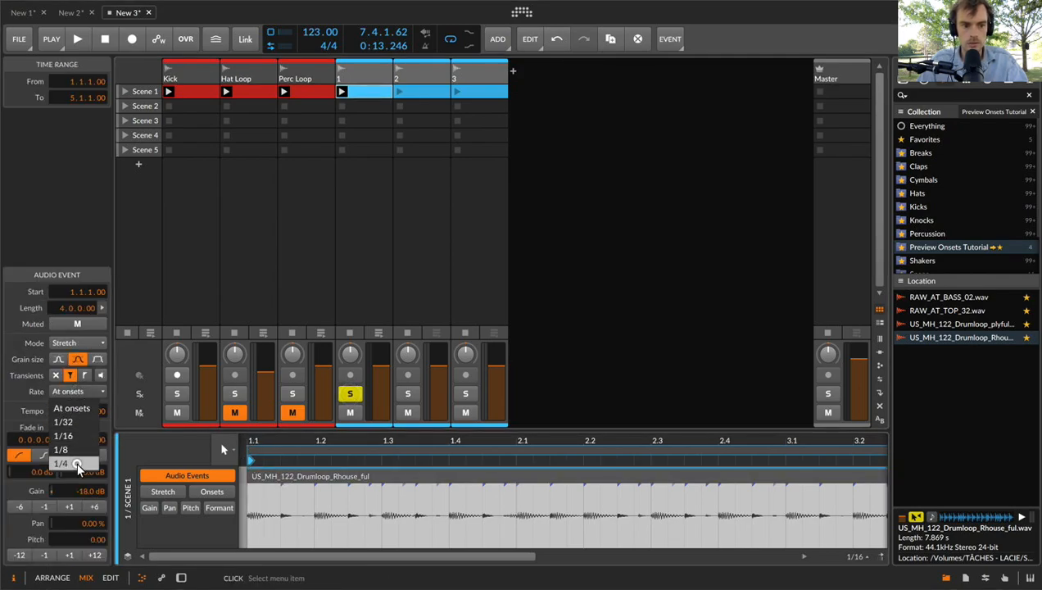
pyautogui.click(78, 465)
pyautogui.click(85, 374)
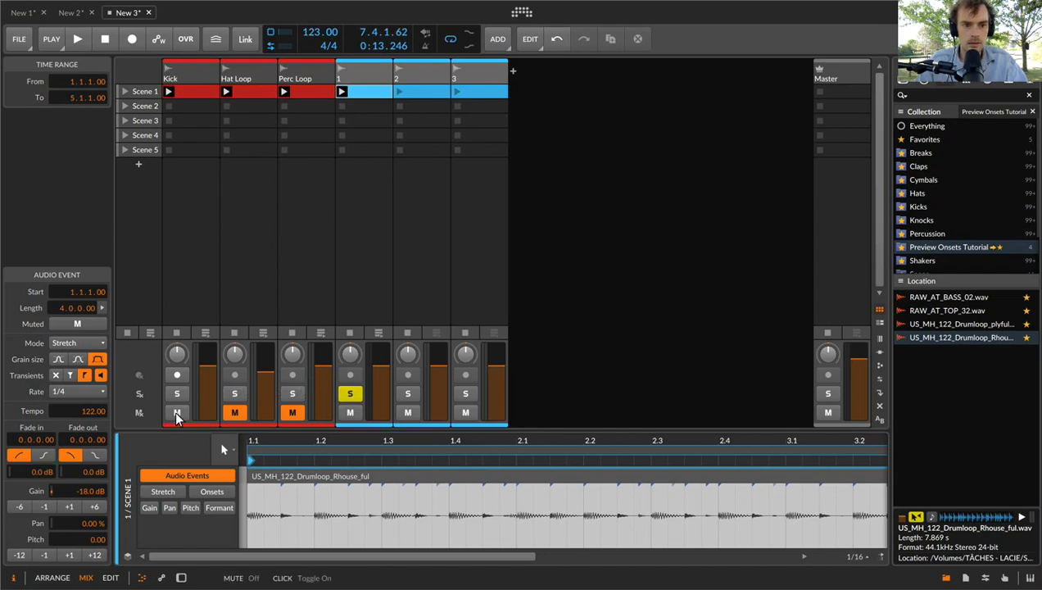
# Mute the Kick track and play the track 1 loop with onset preview off and on to compare them
pyautogui.click(365, 90)
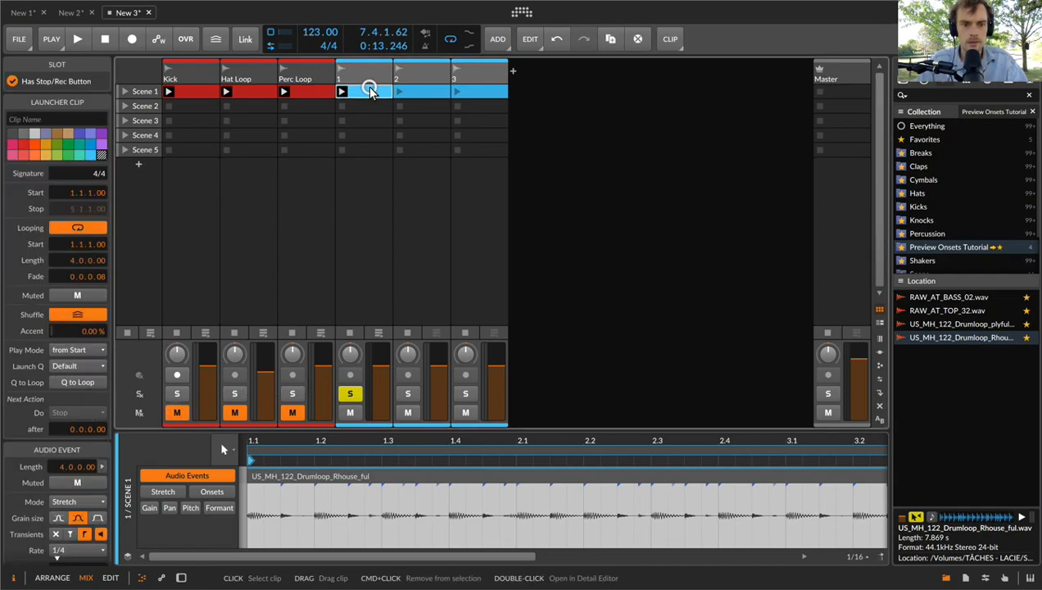
pyautogui.click(272, 474)
pyautogui.click(100, 375)
pyautogui.press('space')
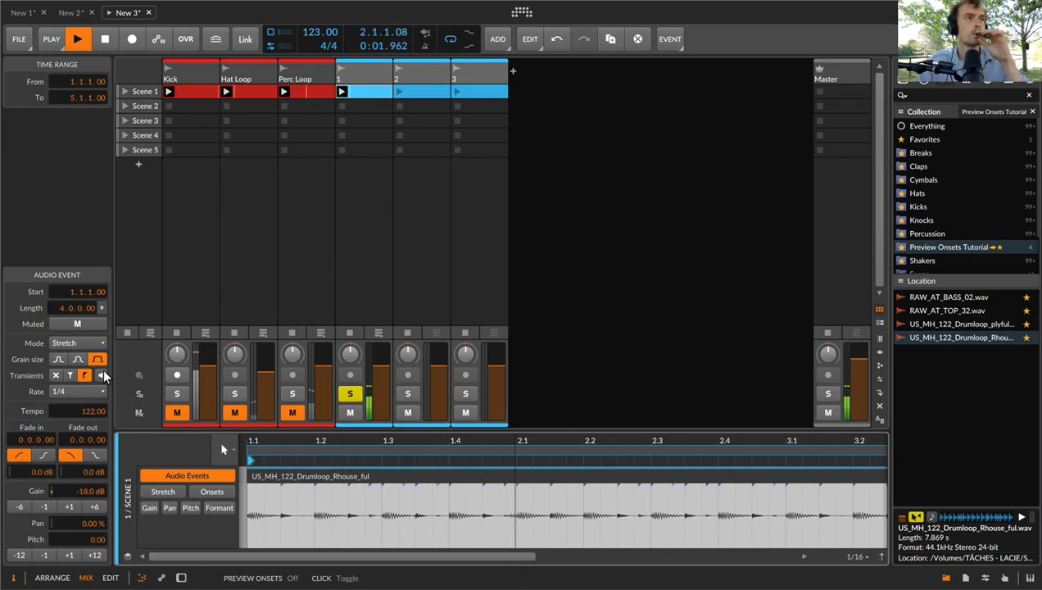
pyautogui.press('space')
pyautogui.click(101, 375)
pyautogui.press('space')
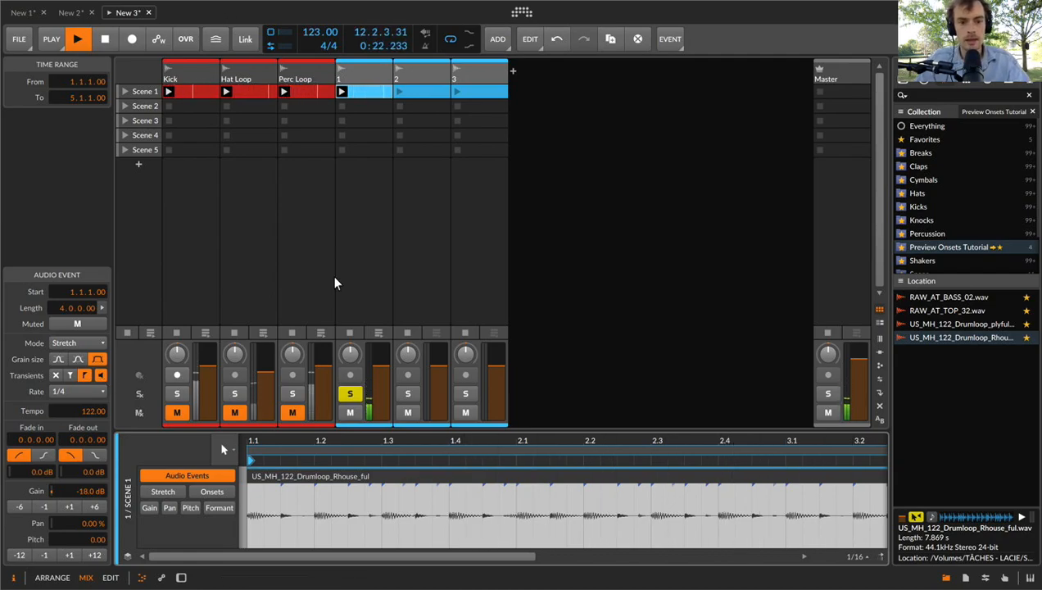
# Set the track 2 clip to small grain size, hard transients, onset preview and a 1/8 transient rate
pyautogui.click(360, 77)
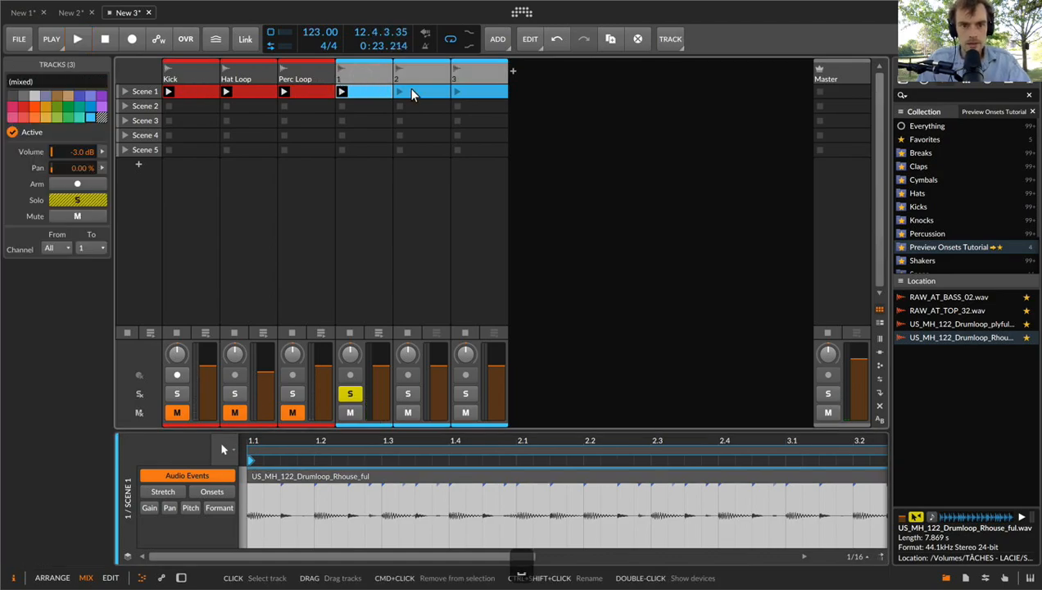
pyautogui.click(428, 91)
pyautogui.click(377, 87)
pyautogui.click(422, 88)
pyautogui.click(412, 72)
pyautogui.click(426, 96)
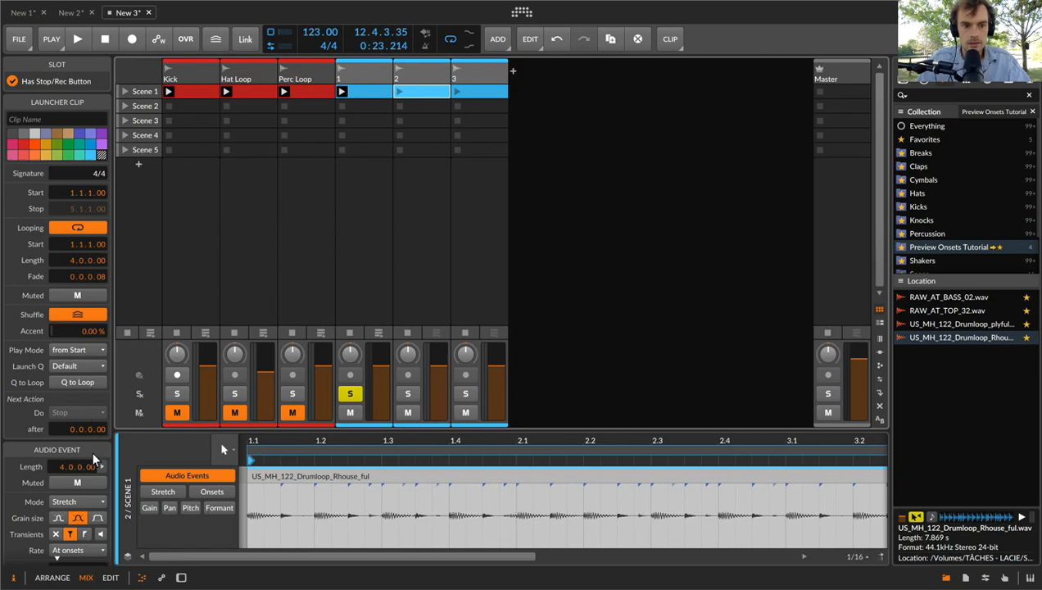
pyautogui.scroll(-3, 86, 388)
pyautogui.click(72, 401)
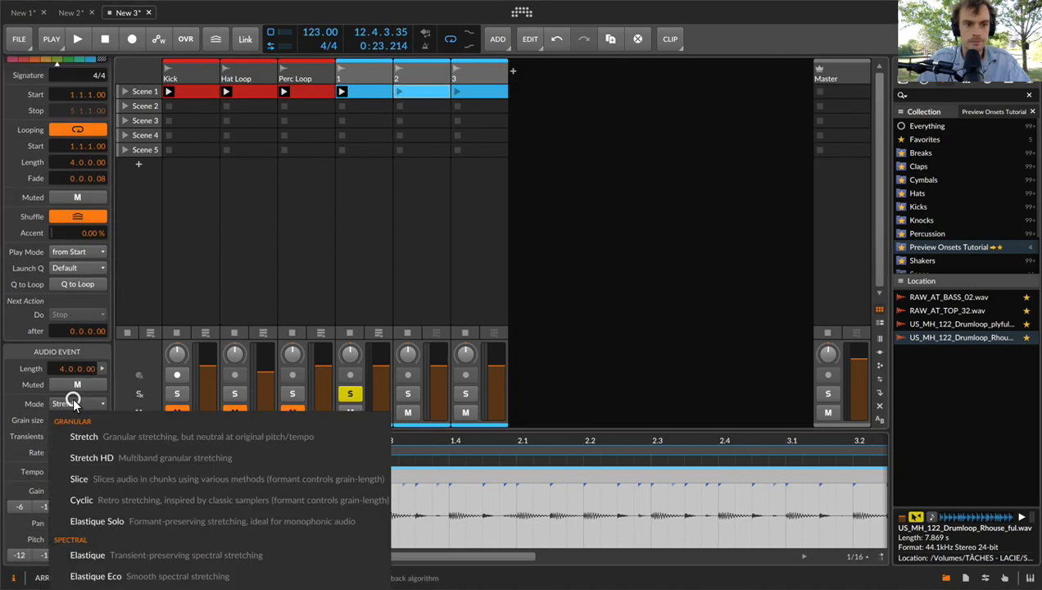
pyautogui.click(23, 416)
pyautogui.click(85, 437)
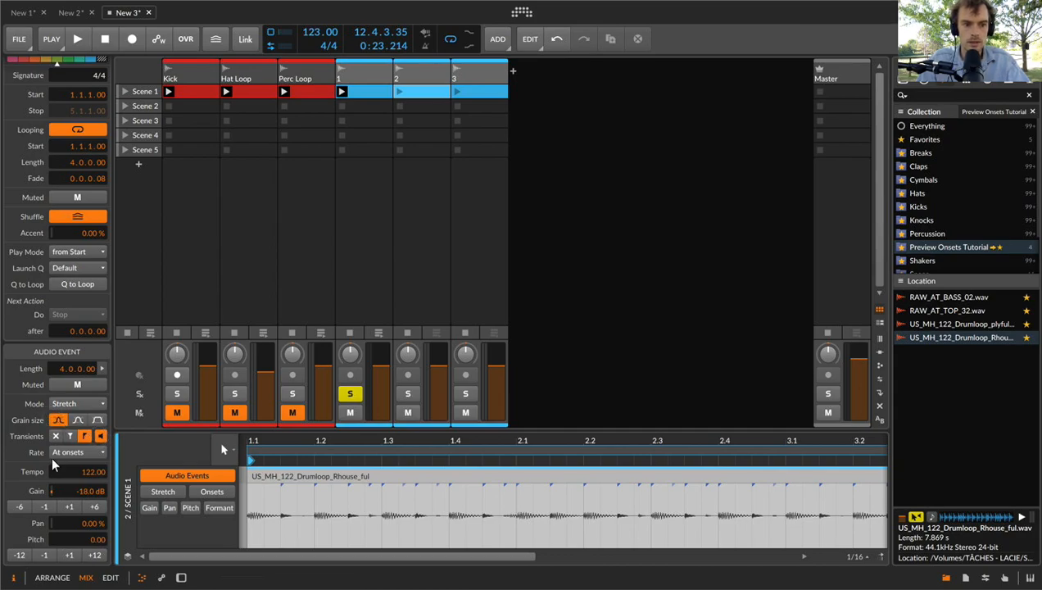
pyautogui.click(69, 451)
pyautogui.click(79, 509)
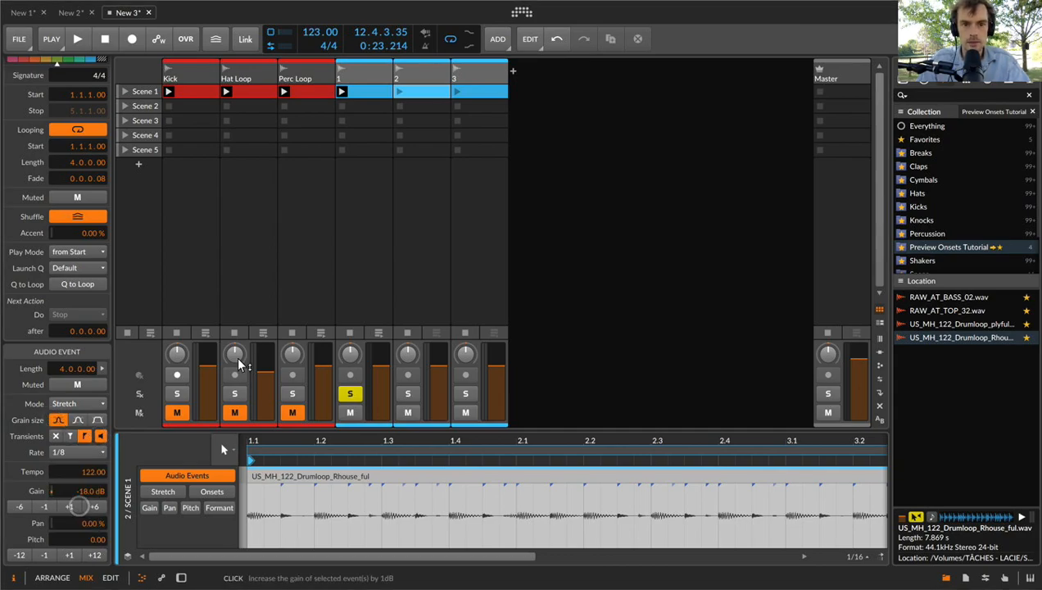
# Move the solo from track 1 to track 2, launch its clip to hear the 1/8 onsets, then stop playback
pyautogui.click(407, 394)
pyautogui.click(350, 393)
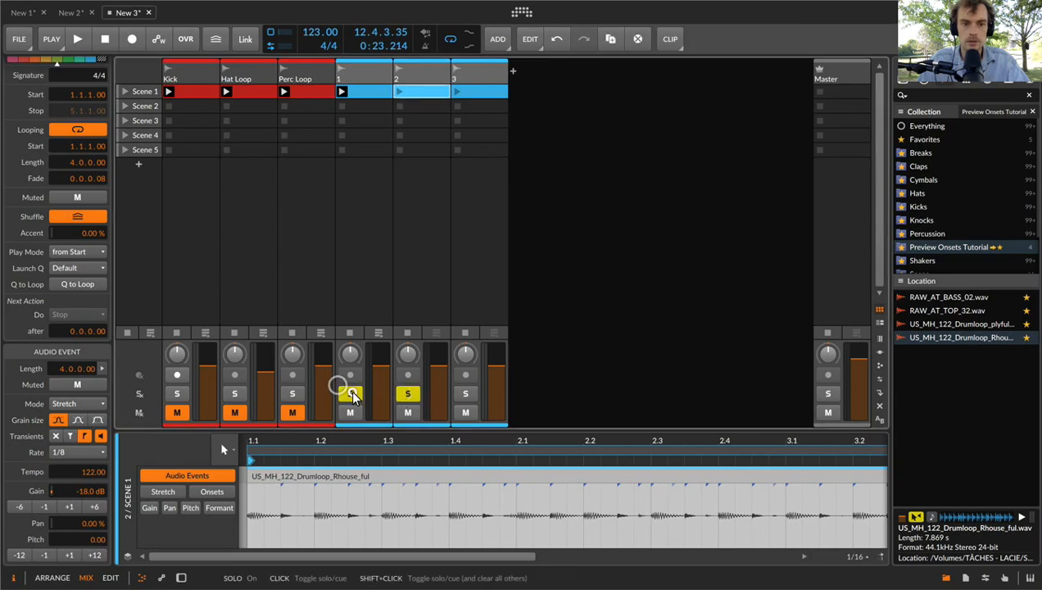
pyautogui.click(400, 90)
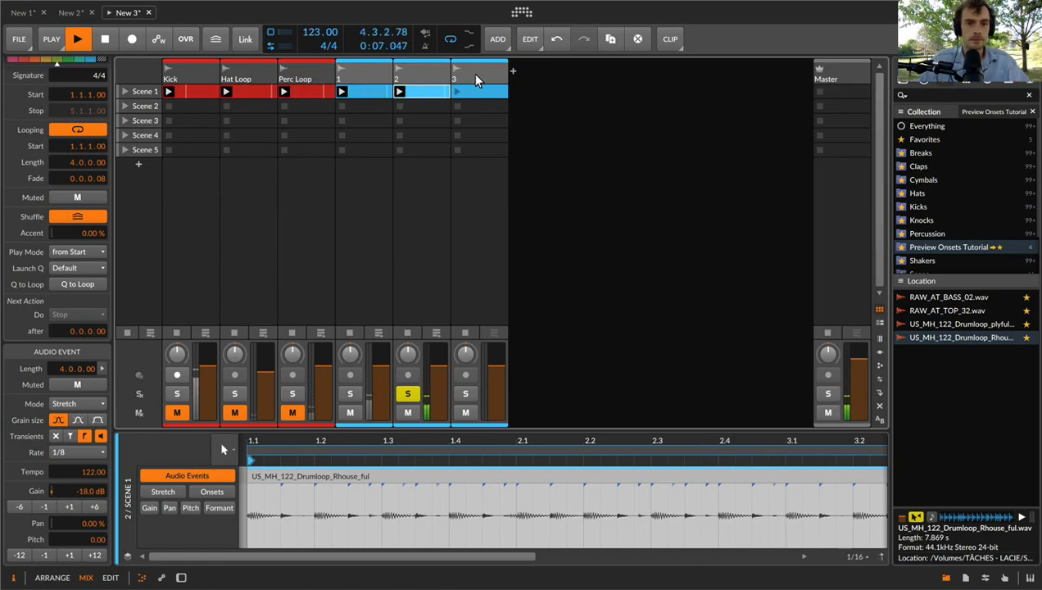
pyautogui.press('space')
# Move the solo to track 3, and set the track 2 clip's pitch to 12.00 and transient rate to 1/16
pyautogui.click(464, 393)
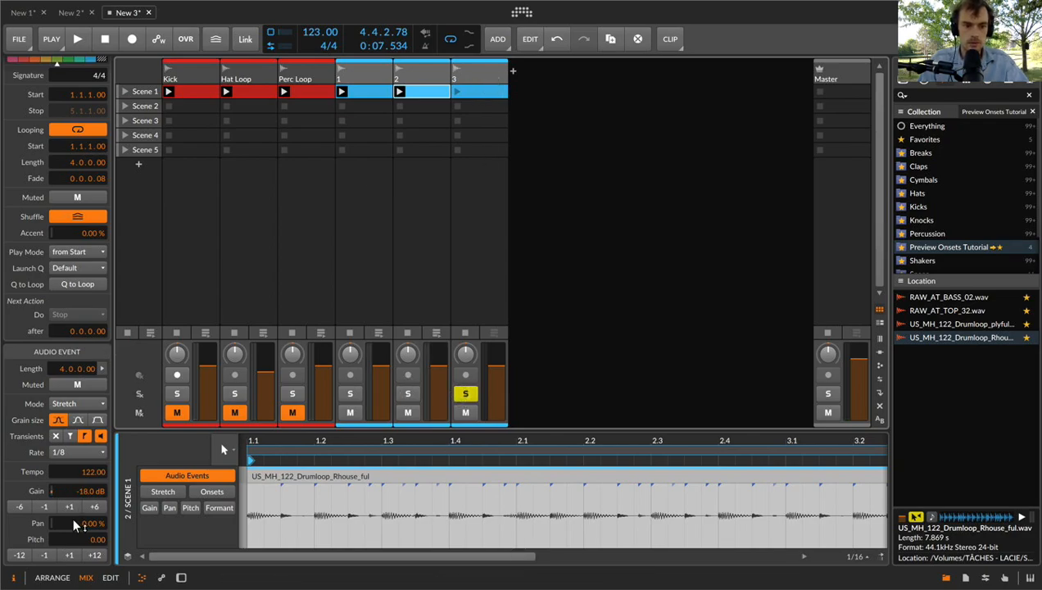
pyautogui.click(95, 554)
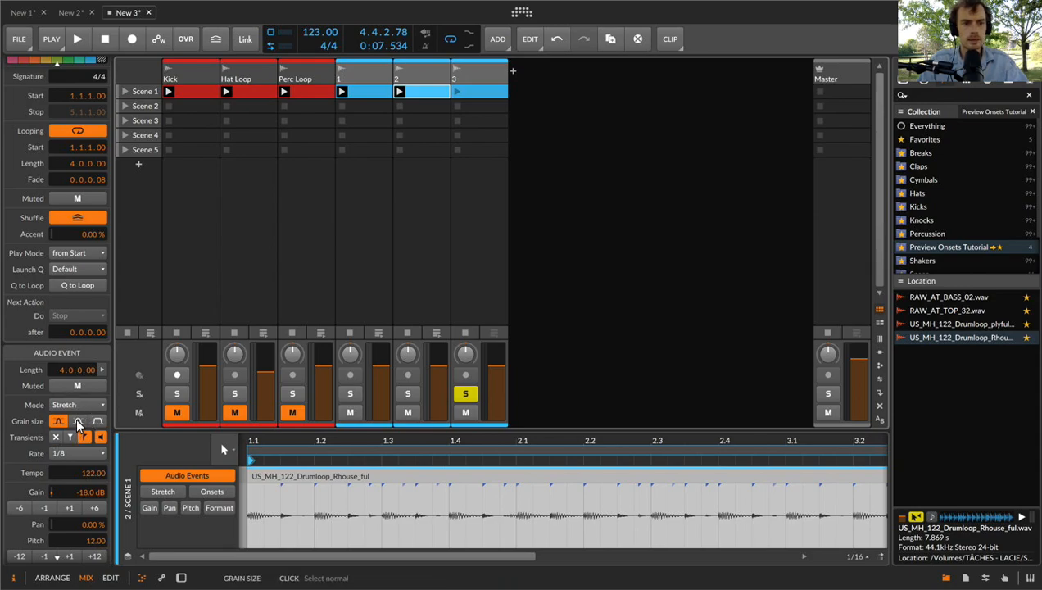
pyautogui.click(67, 450)
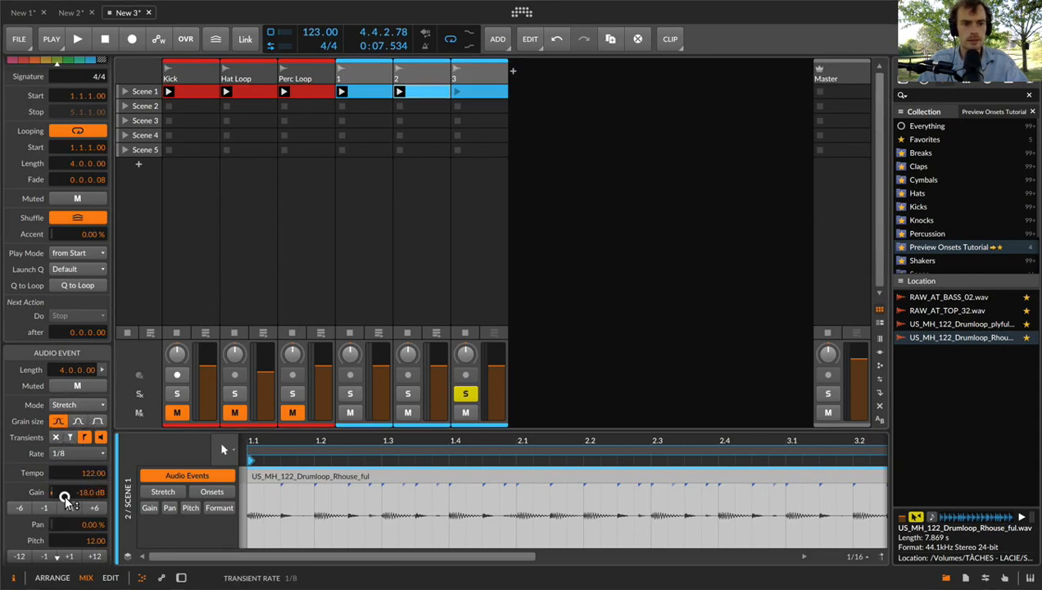
pyautogui.click(65, 493)
# Launch the track 3 clip, and return to the track 2 clip's transient rate choices
pyautogui.click(456, 92)
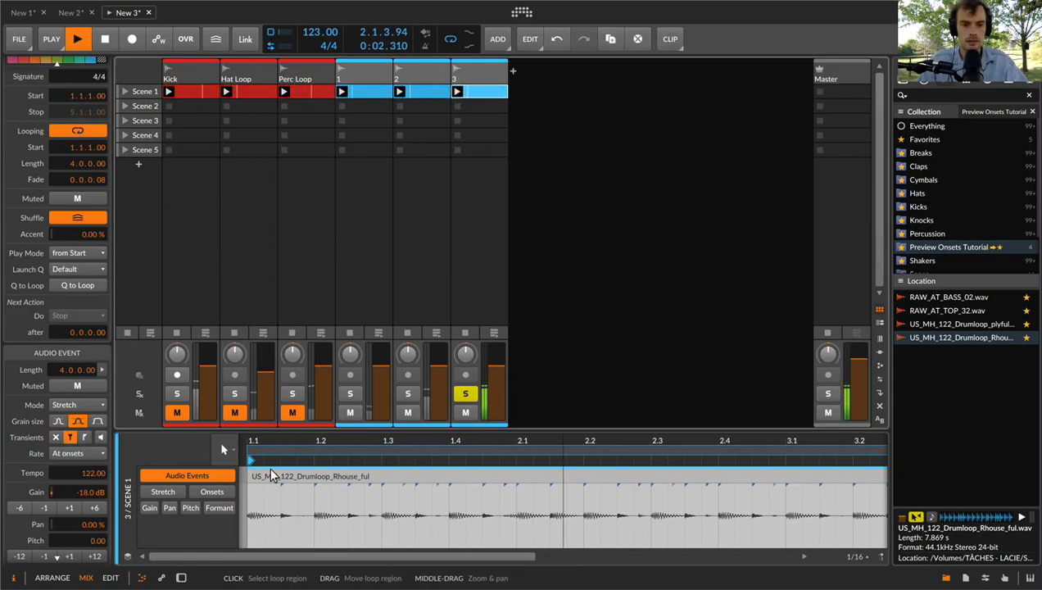
pyautogui.click(281, 477)
pyautogui.click(430, 89)
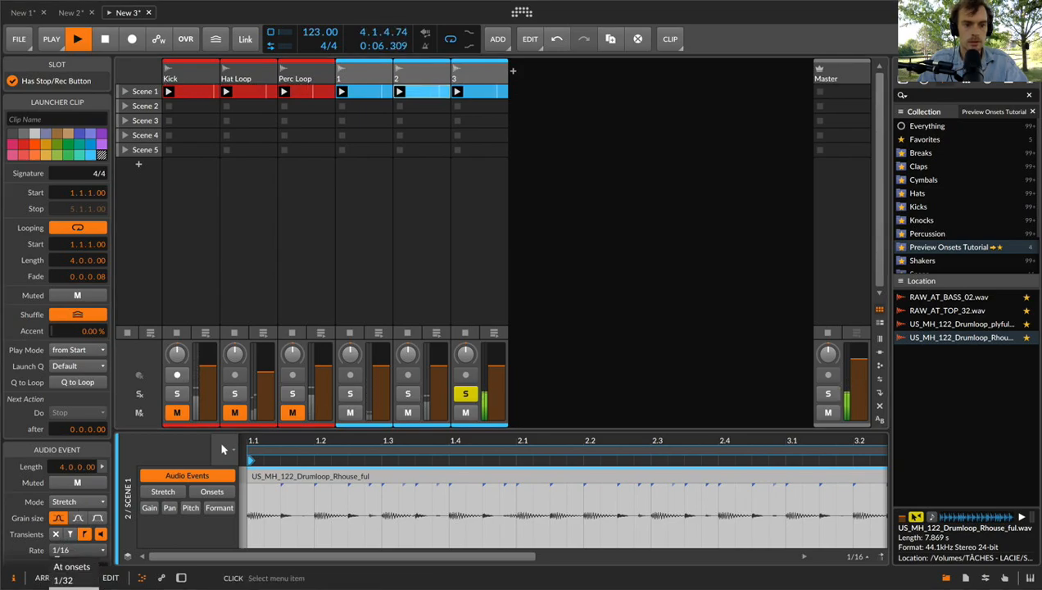
# Set the track 3 clip to onset preview, hard transients and small grain size with a pitch of 12.00
pyautogui.click(466, 92)
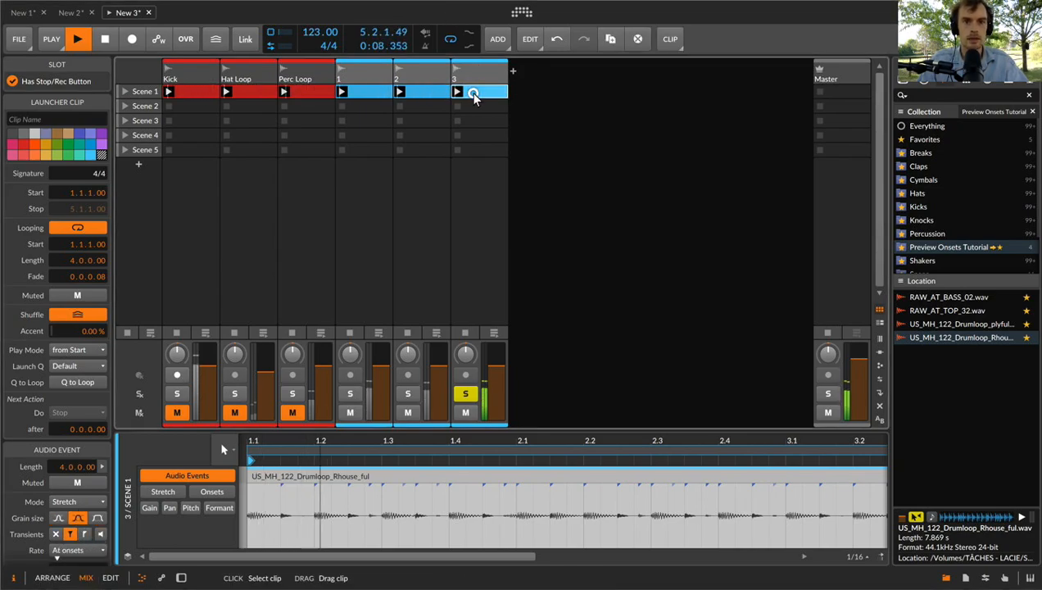
pyautogui.click(104, 532)
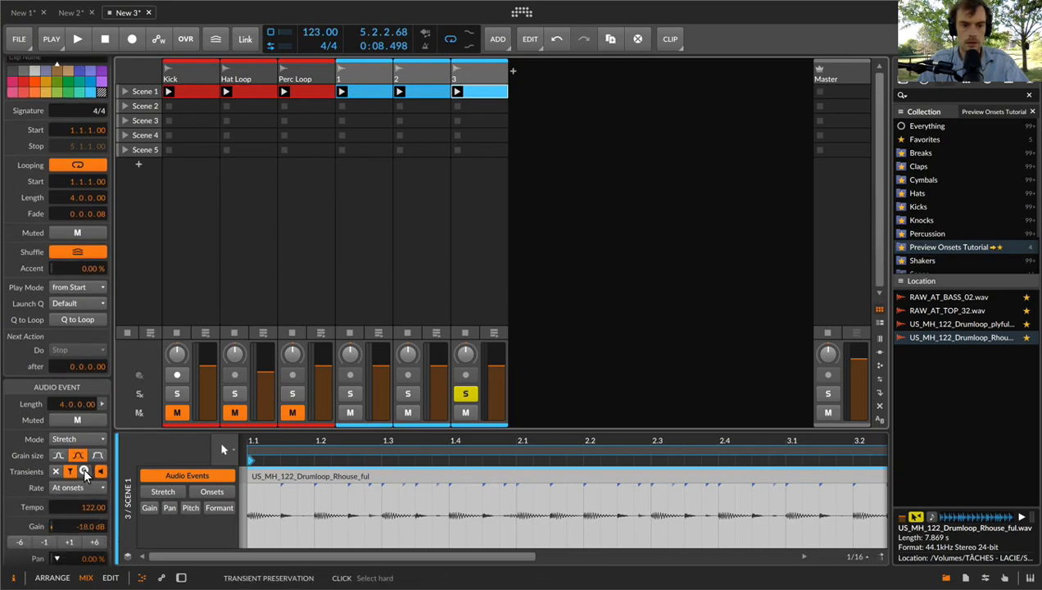
pyautogui.scroll(-1, 62, 459)
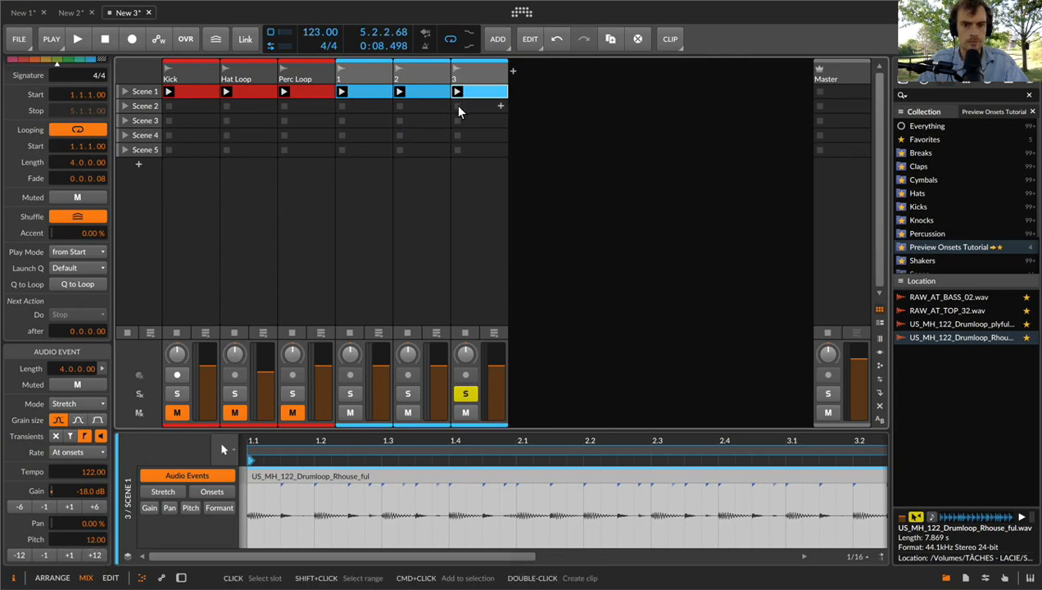
# Play scene 1 while checking the track 2 and track 3 clips, and select the track 3 clip's audio event before stopping playback
pyautogui.press('space')
pyautogui.click(422, 91)
pyautogui.moveTo(3, 487)
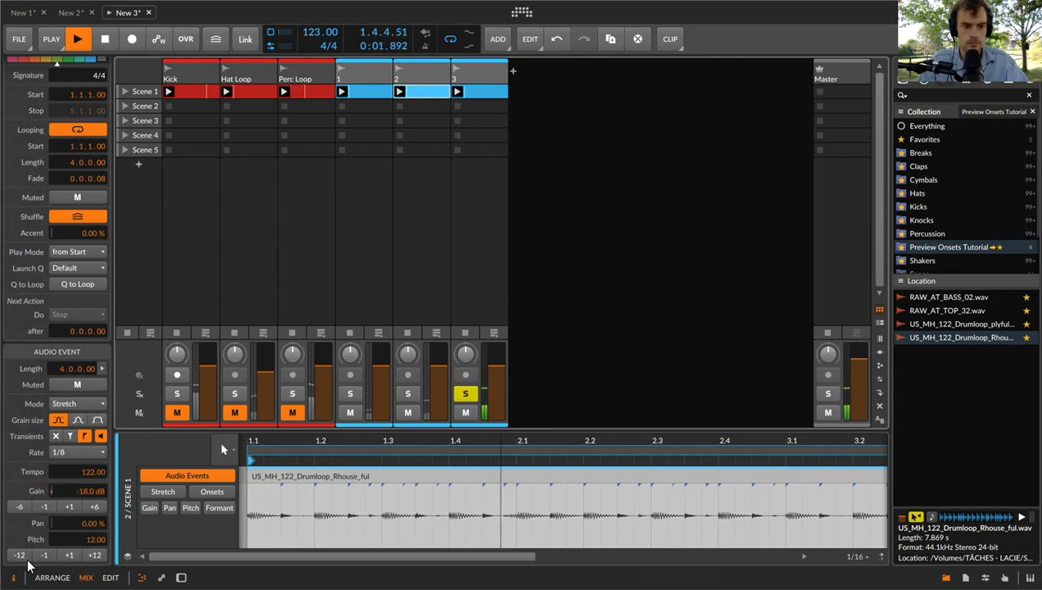
pyautogui.click(477, 93)
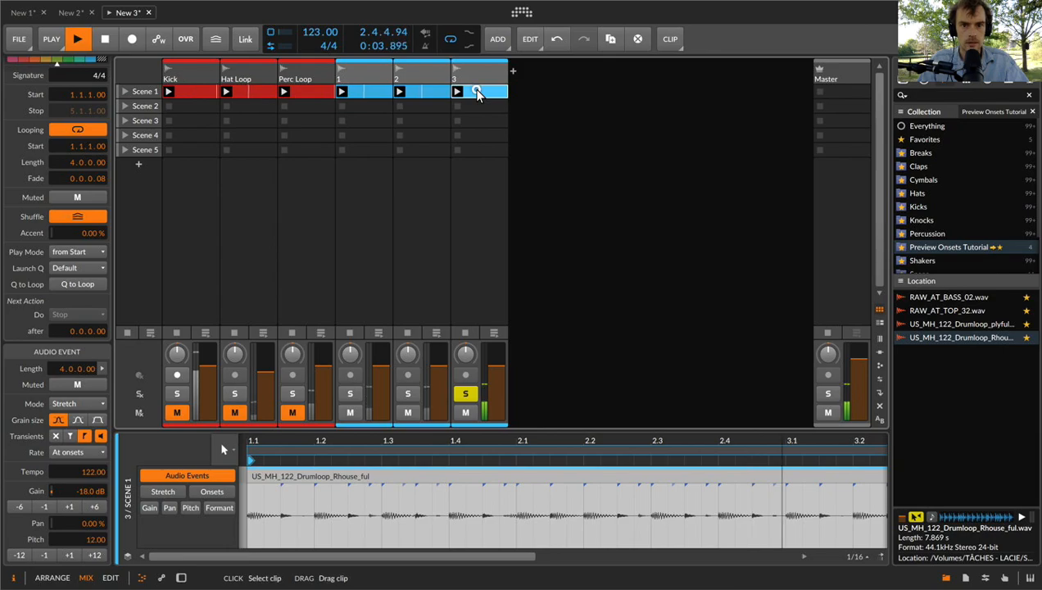
pyautogui.doubleClick(476, 92)
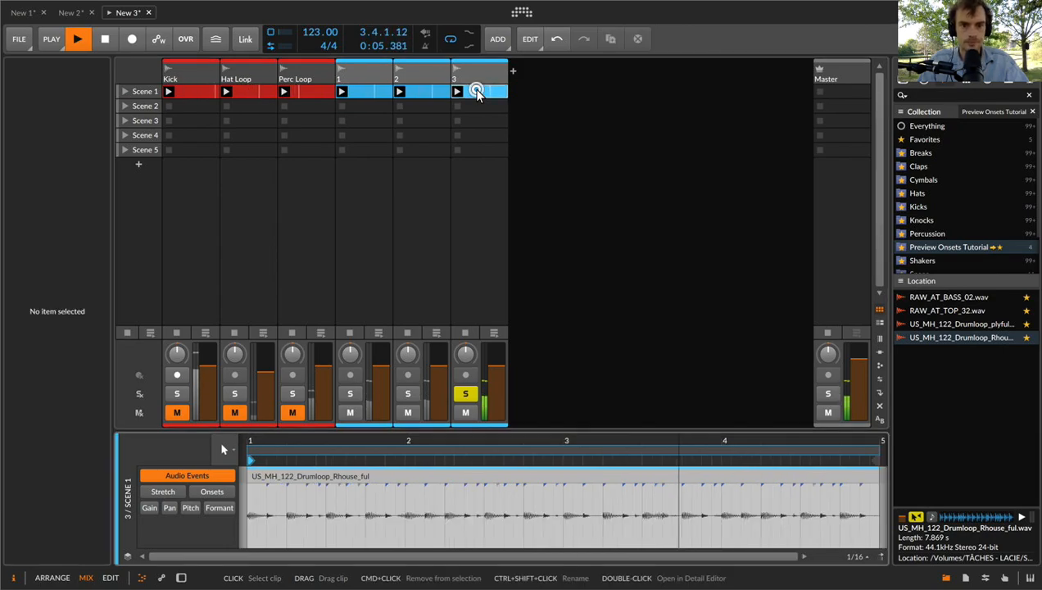
pyautogui.click(430, 475)
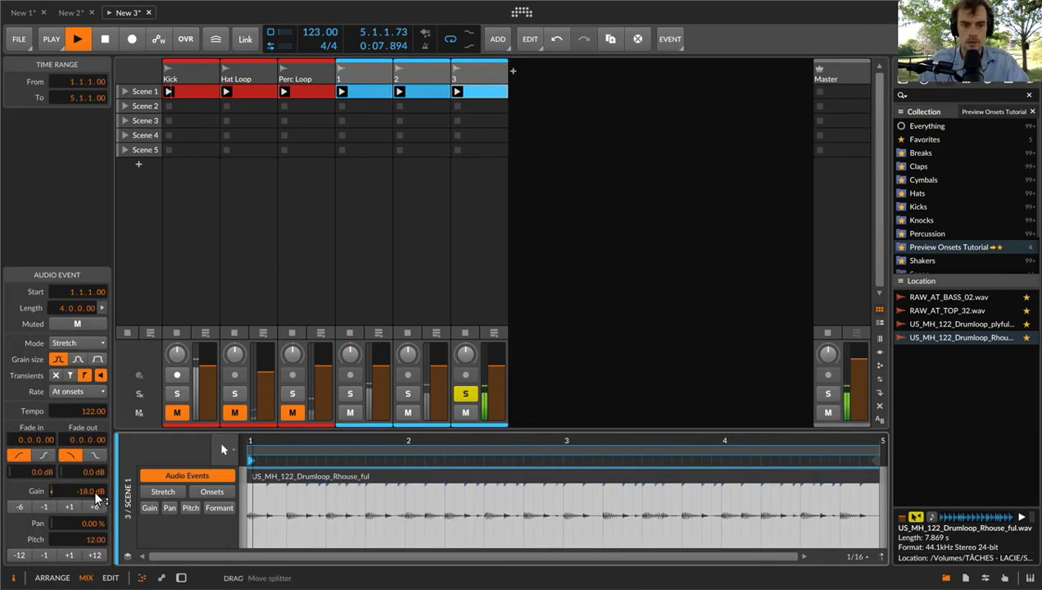
pyautogui.press('space')
# Try a pitch of 24.00 on the track 3 audio event and undo it, then set its transient rate to 1/16
pyautogui.click(95, 555)
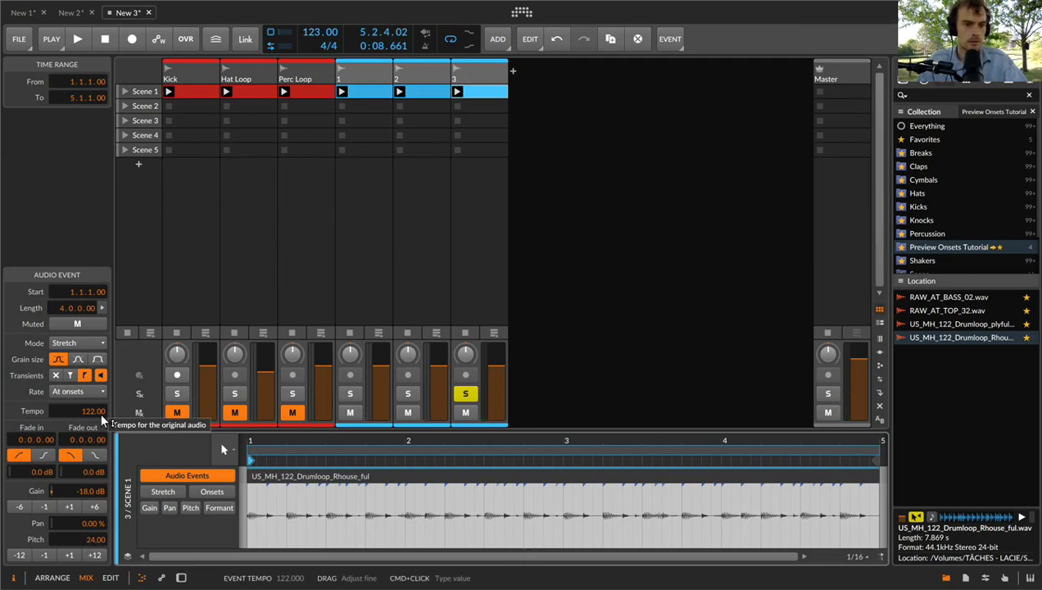
pyautogui.press('super+z')
pyautogui.click(71, 392)
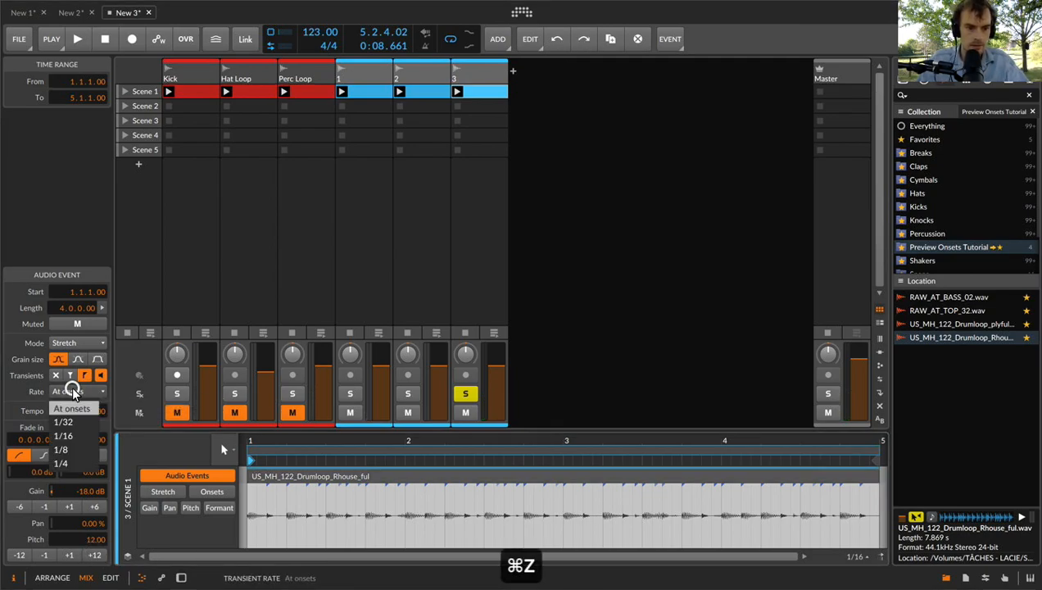
pyautogui.click(78, 433)
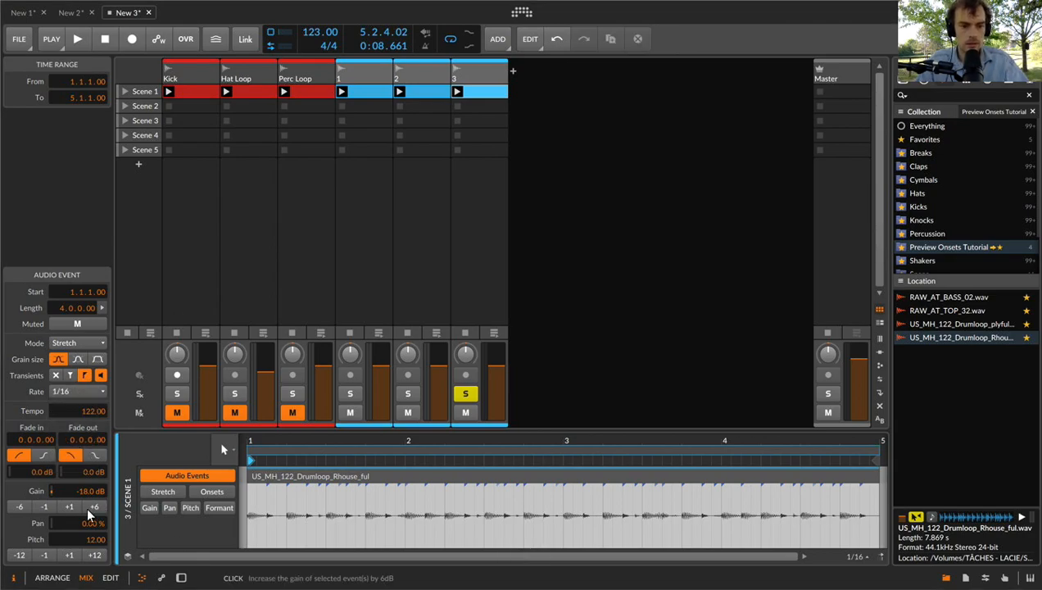
# Play the track 3 clip to compare it without and with onset preview, leaving onset preview on
pyautogui.press('space')
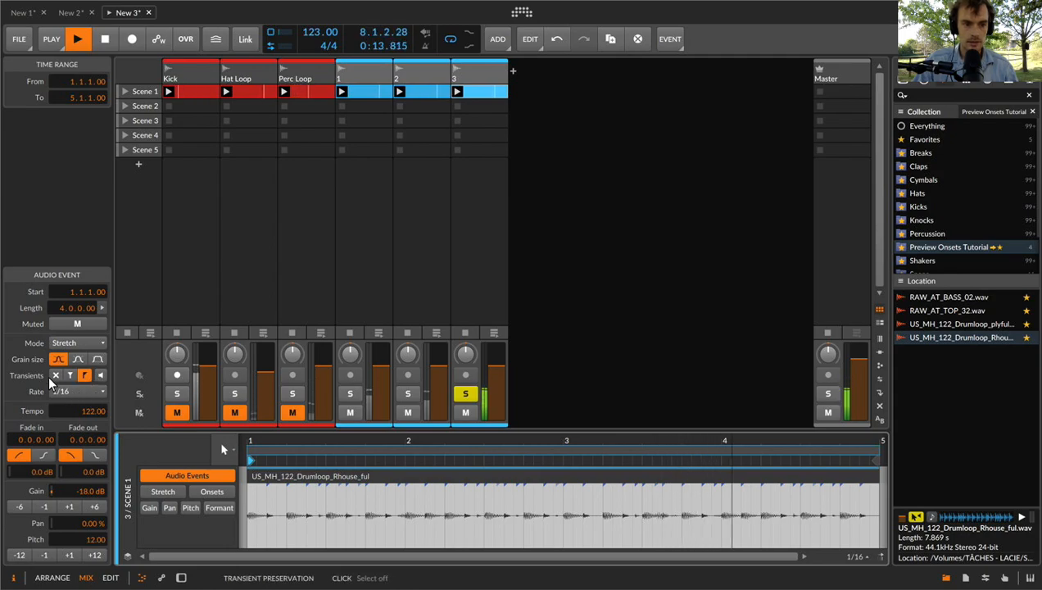
pyautogui.click(100, 377)
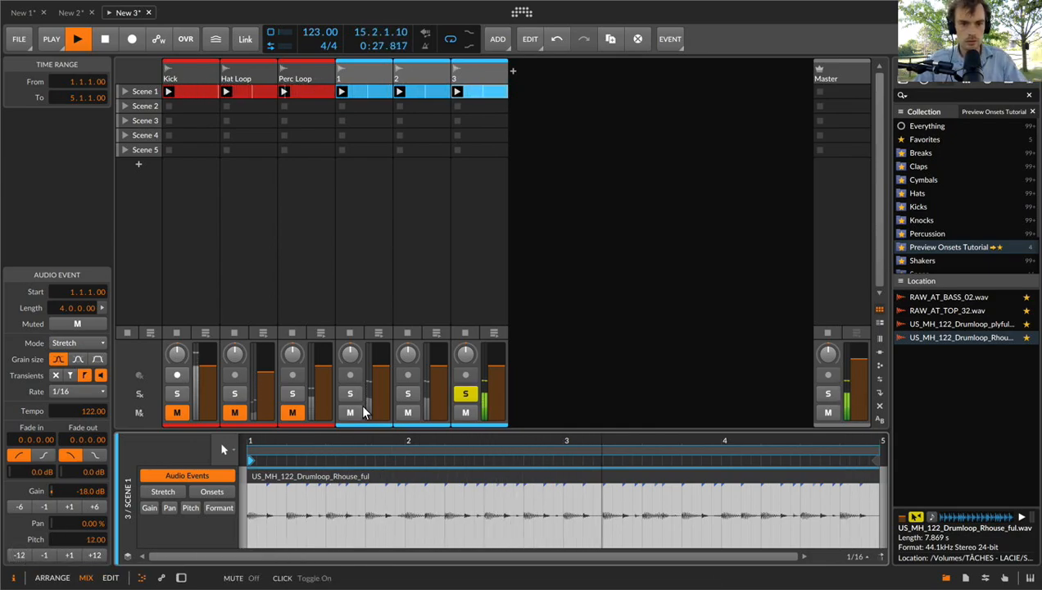
# Bounce the scene 1 clips on tracks 1, 2 and 3 in place
pyautogui.click(383, 91)
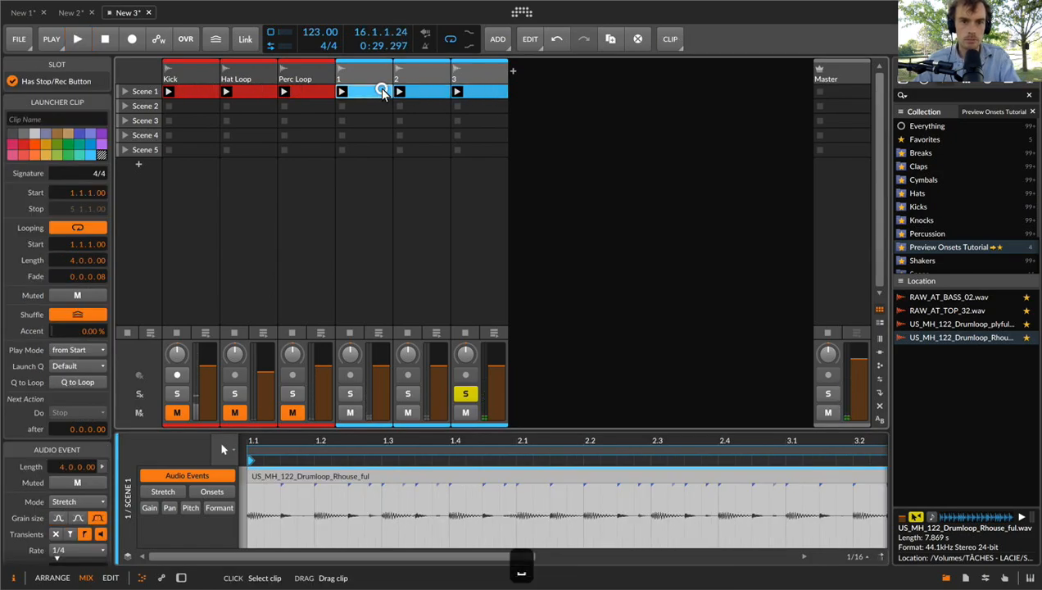
pyautogui.keyDown('shift'); pyautogui.click(487, 91); pyautogui.keyUp('shift')
pyautogui.press('super+b')
pyautogui.press('super+r')
pyautogui.press('BackSpace')
pyautogui.press('super+z')
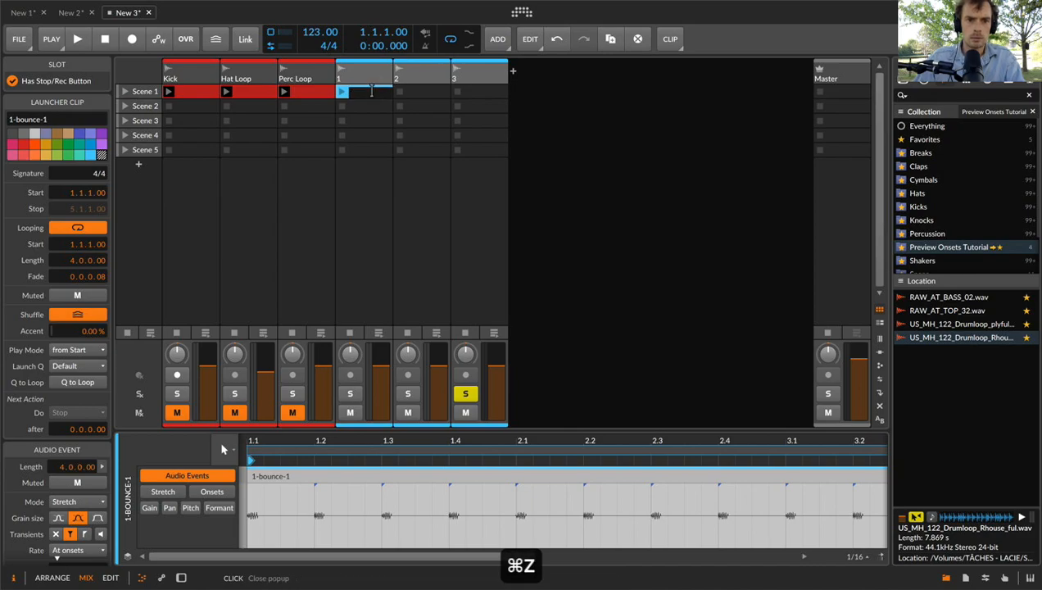
pyautogui.press('super+z')
pyautogui.press('super+z')
# Clear the clip names of the bounced clips on tracks 1, 2 and 3, and show the track 2 clip's audio
pyautogui.click(375, 91)
pyautogui.press('super+r')
pyautogui.press('BackSpace')
pyautogui.press('Return')
pyautogui.click(422, 93)
pyautogui.press('super+r')
pyautogui.press('BackSpace')
pyautogui.press('Return')
pyautogui.click(474, 91)
pyautogui.press('super+r')
pyautogui.press('BackSpace')
pyautogui.press('Return')
pyautogui.click(367, 97)
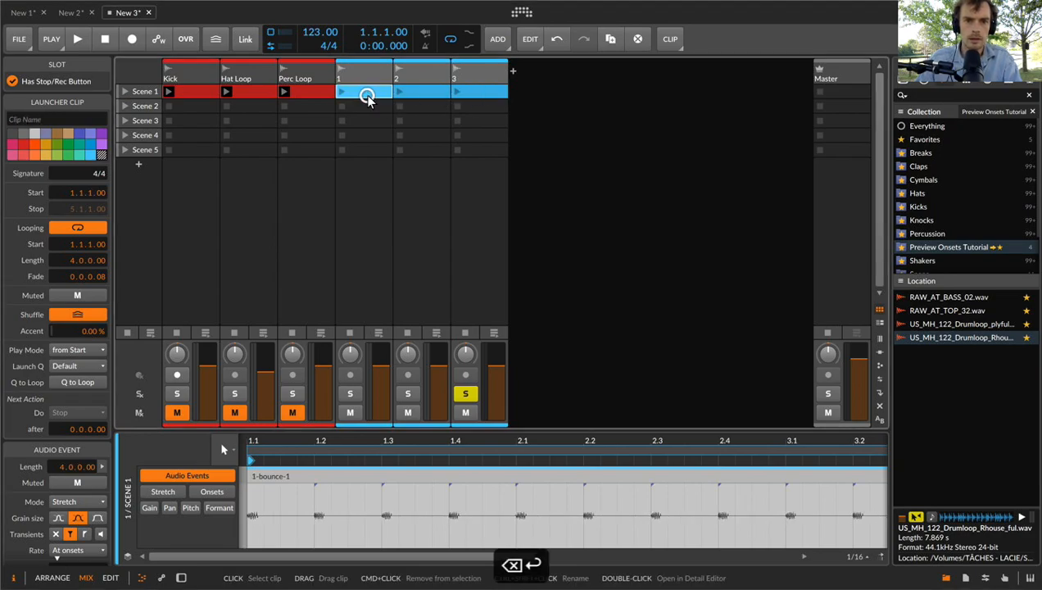
pyautogui.click(423, 91)
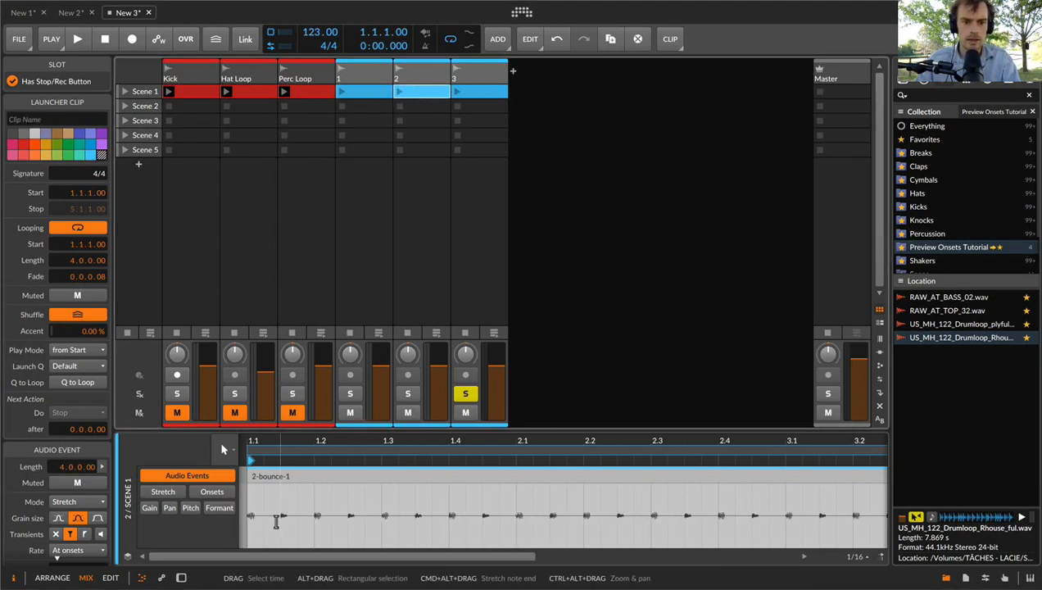
pyautogui.moveTo(276, 522); pyautogui.dragTo(256, 522)
pyautogui.press('4')
pyautogui.press('5')
pyautogui.press('4')
pyautogui.click(342, 506)
pyautogui.press('3')
pyautogui.press('4')
pyautogui.press('super+z')
# Erase the on-beat hits from bars 1 and 2 of the bounced track 2 clip with the Eraser tool, keeping the off-beat hits
pyautogui.press('3')
pyautogui.press('4')
pyautogui.press('3')
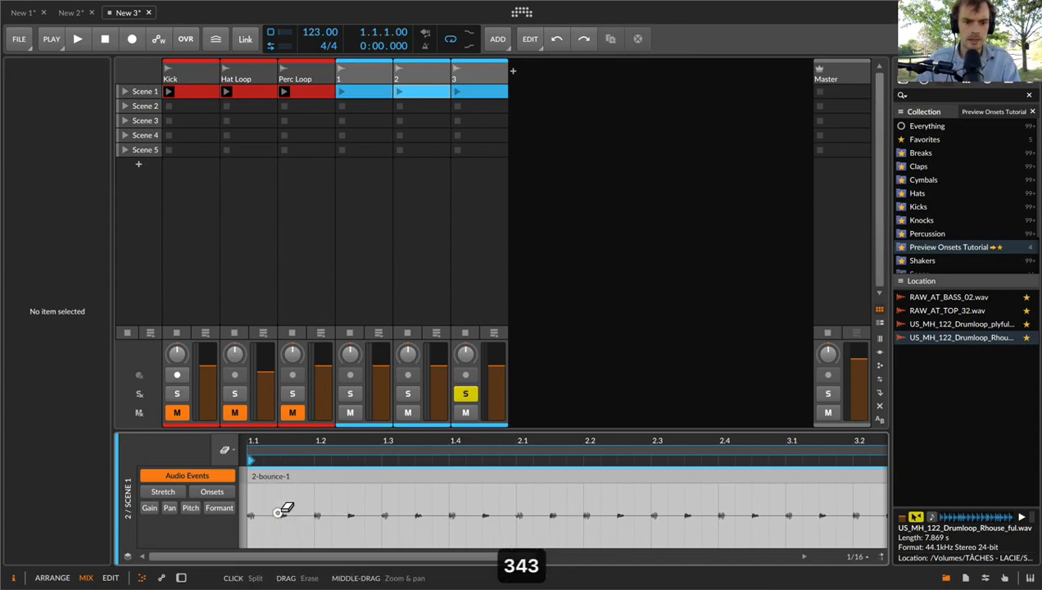
pyautogui.moveTo(281, 512); pyautogui.dragTo(237, 513)
pyautogui.moveTo(314, 513); pyautogui.dragTo(401, 513)
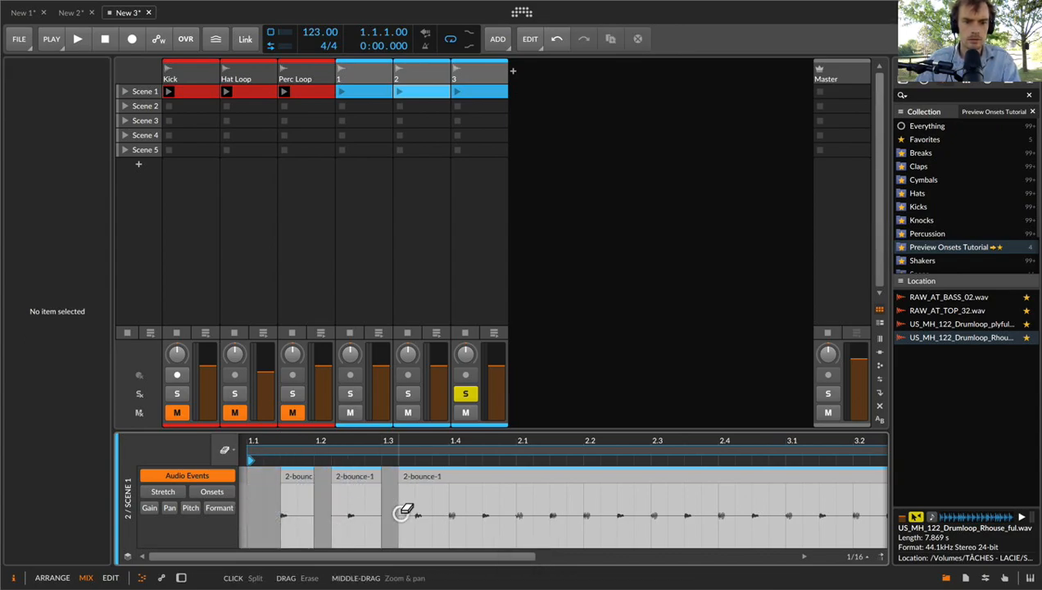
pyautogui.moveTo(475, 511); pyautogui.dragTo(534, 511)
pyautogui.moveTo(601, 512); pyautogui.dragTo(736, 519)
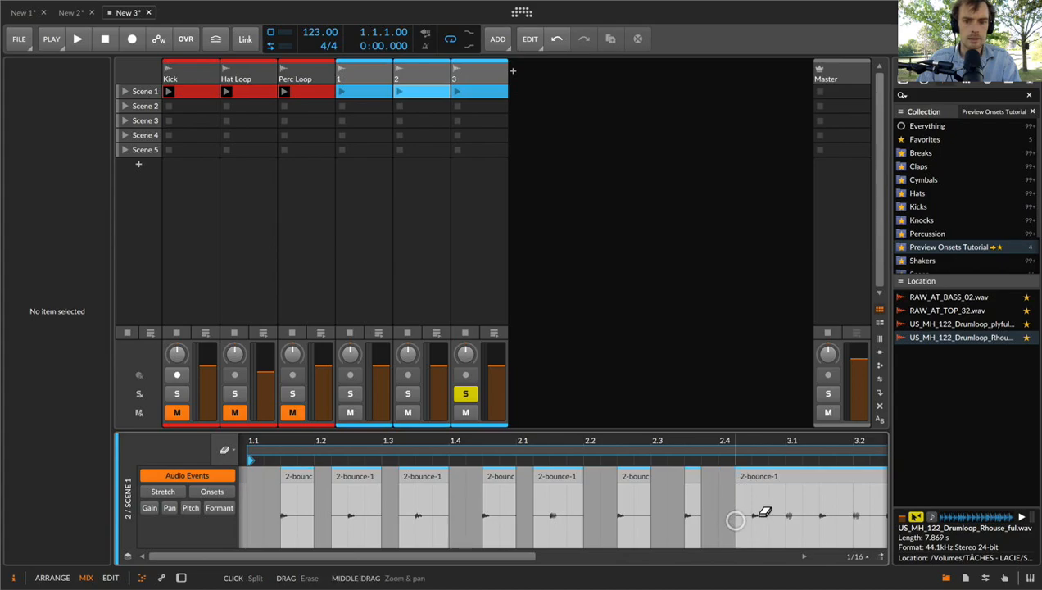
# Erase the on-beat hits from bars 3 and 4 of the bounced track 2 clip, keeping the off-beat hits
pyautogui.moveTo(809, 515); pyautogui.dragTo(810, 515)
pyautogui.hscroll(3, 809, 515)
pyautogui.moveTo(741, 515)
pyautogui.mouseDown()
pyautogui.moveTo(763, 515)
pyautogui.moveTo(681, 519)
pyautogui.moveTo(691, 517)
pyautogui.mouseUp()
pyautogui.hscroll(3, 763, 515)
pyautogui.hscroll(2, 718, 515)
pyautogui.hscroll(1, 715, 518)
pyautogui.moveTo(755, 511)
pyautogui.mouseDown()
pyautogui.moveTo(772, 512)
pyautogui.moveTo(763, 507)
pyautogui.mouseUp()
pyautogui.hscroll(2, 772, 512)
pyautogui.hscroll(2, 762, 509)
pyautogui.hscroll(2, 768, 508)
# Rename track 2 as Hat
pyautogui.click(420, 71)
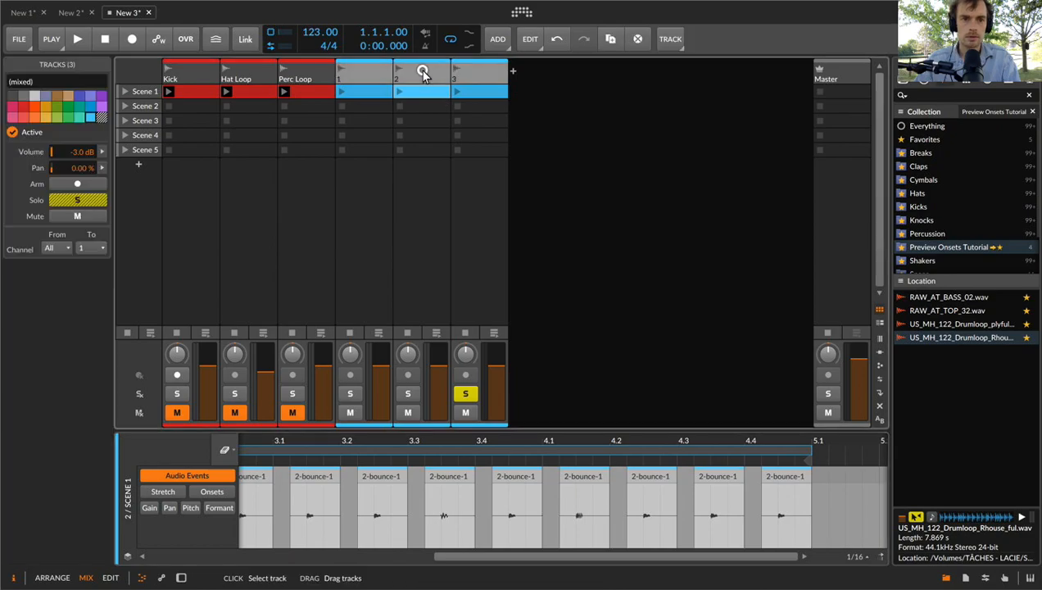
pyautogui.press('super+r')
pyautogui.write('Hat]')
pyautogui.press('BackSpace')
pyautogui.press('Return')
# Rename track 1 as Kick 'N Clap
pyautogui.click(373, 78)
pyautogui.press('super+r')
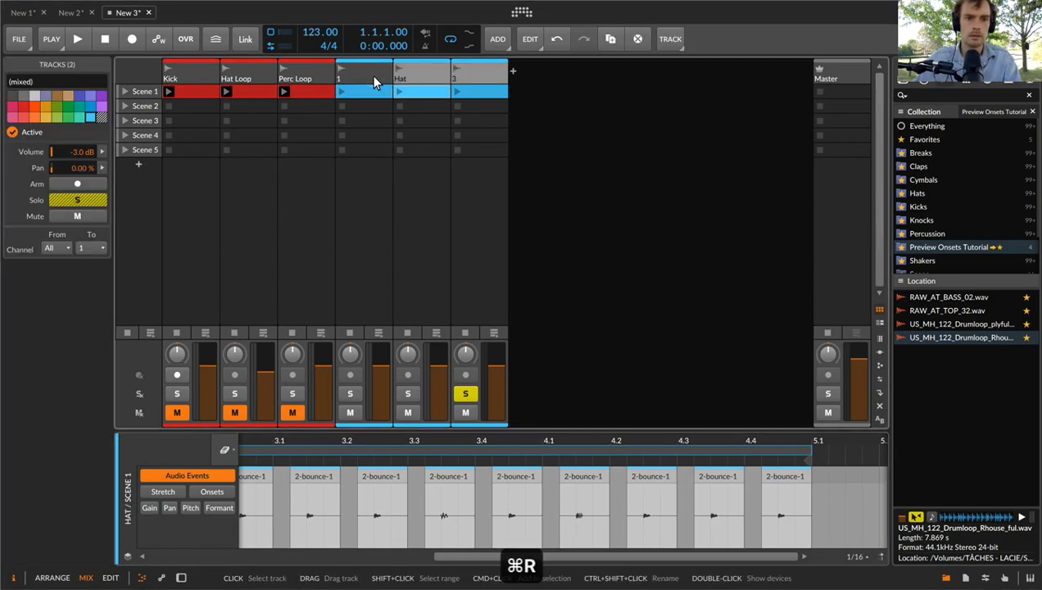
pyautogui.write("Kick 'N `c")
pyautogui.press('BackSpace')
pyautogui.press('BackSpace')
pyautogui.write('Clap')
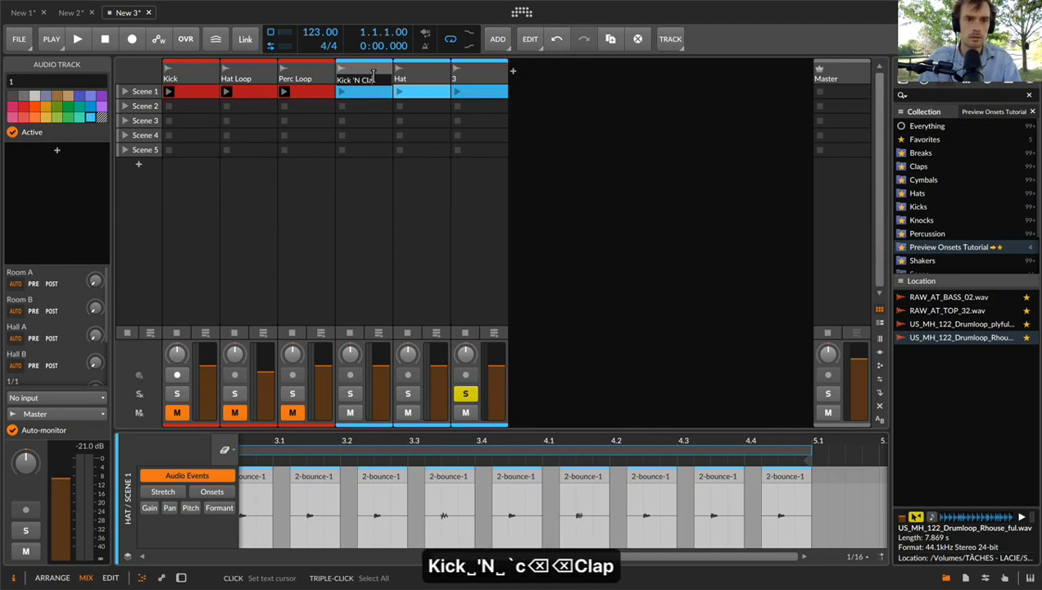
pyautogui.press('Return')
# Rename track 3 as Pitched Up Loop
pyautogui.click(471, 76)
pyautogui.press('super+r')
pyautogui.write('Pitched Up Loop')
pyautogui.press('Return')
# Unsolo the Pitched Up Loop track, and launch the Kick 'N Clap, Hat and Pitched Up Loop clips together
pyautogui.press('space')
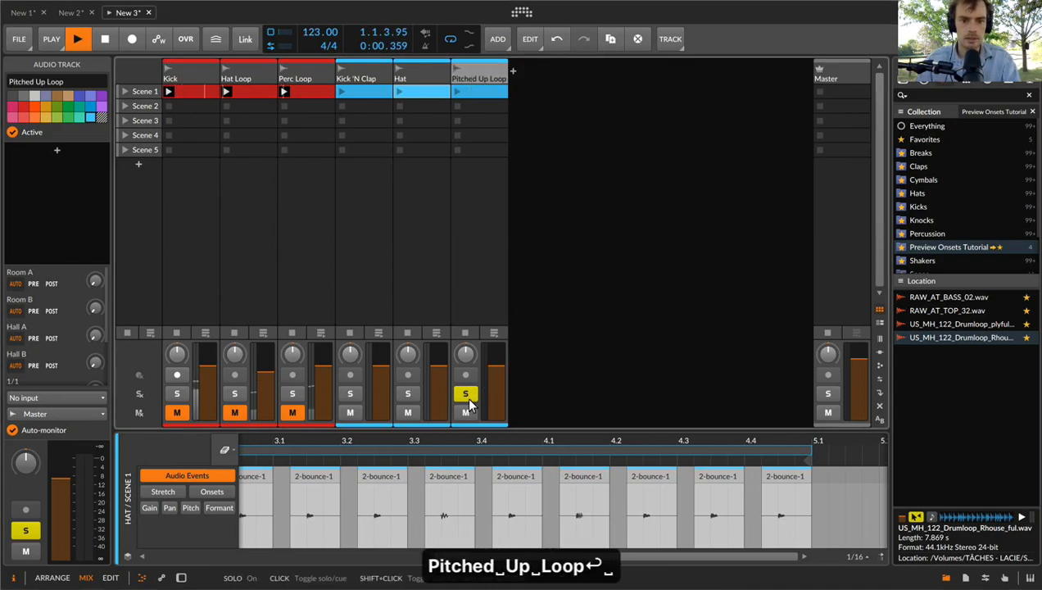
pyautogui.click(465, 395)
pyautogui.press('space')
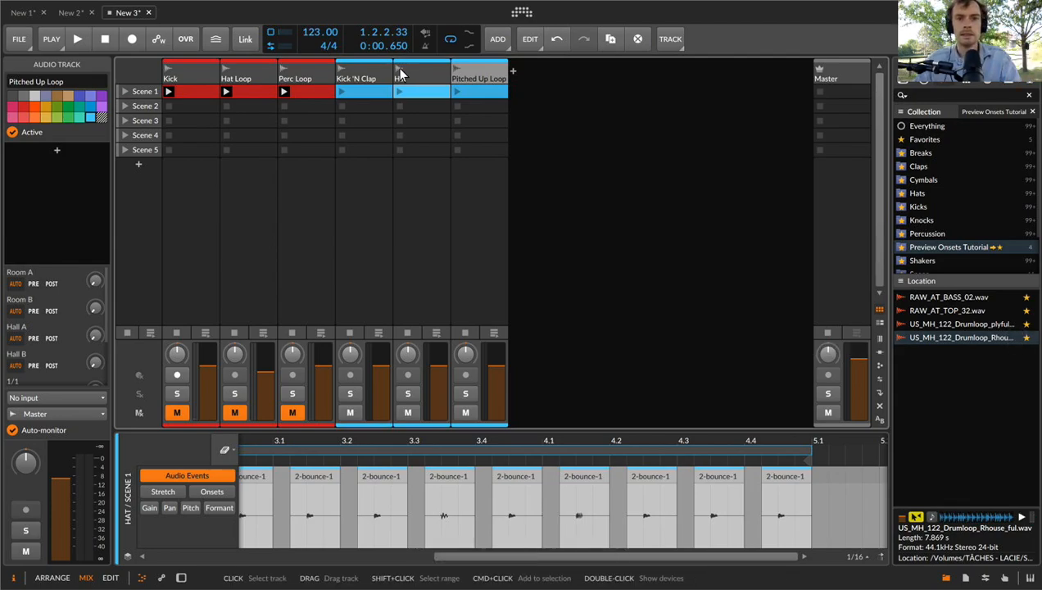
pyautogui.click(368, 91)
pyautogui.keyDown('shift'); pyautogui.click(494, 91); pyautogui.keyUp('shift')
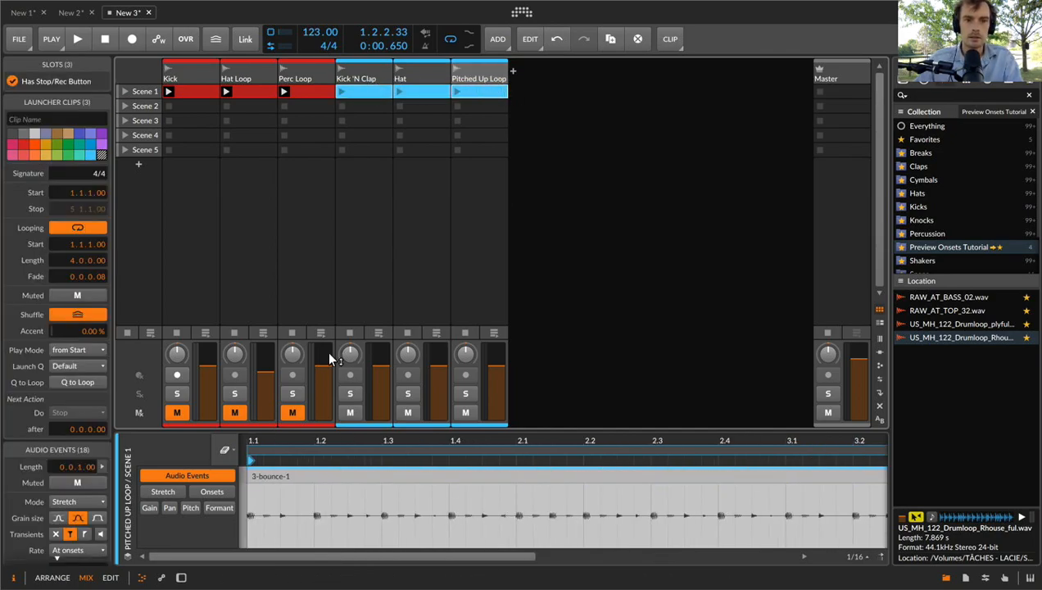
pyautogui.press('Return')
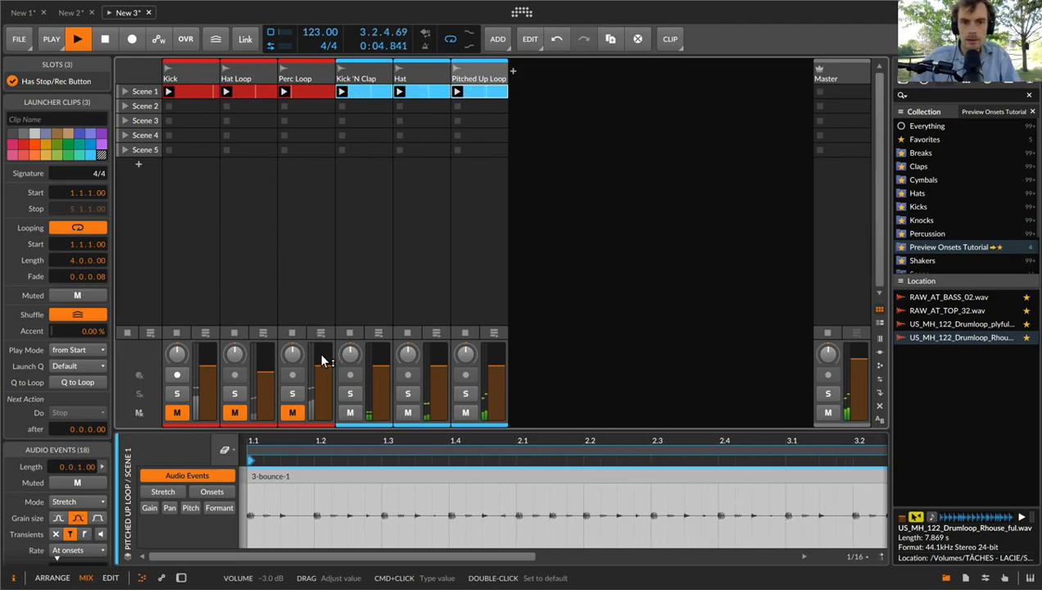
# Unmute the Perc Loop, Kick and Hat Loop tracks, lowering the Kick's volume slightly and raising the Hat Loop's volume to -2.8 dB
pyautogui.doubleClick(356, 79)
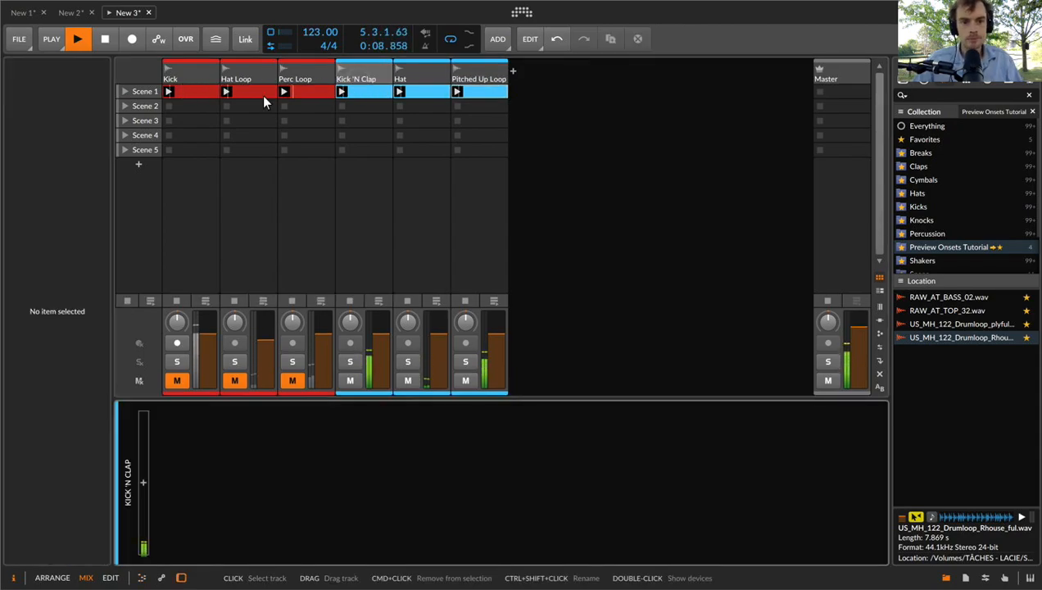
pyautogui.click(286, 380)
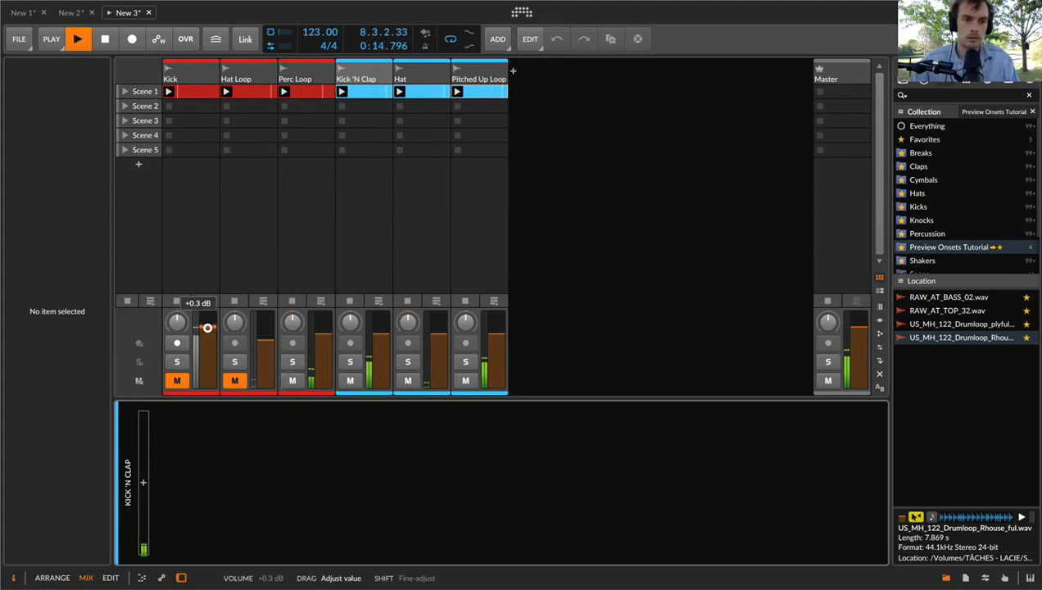
pyautogui.click(175, 379)
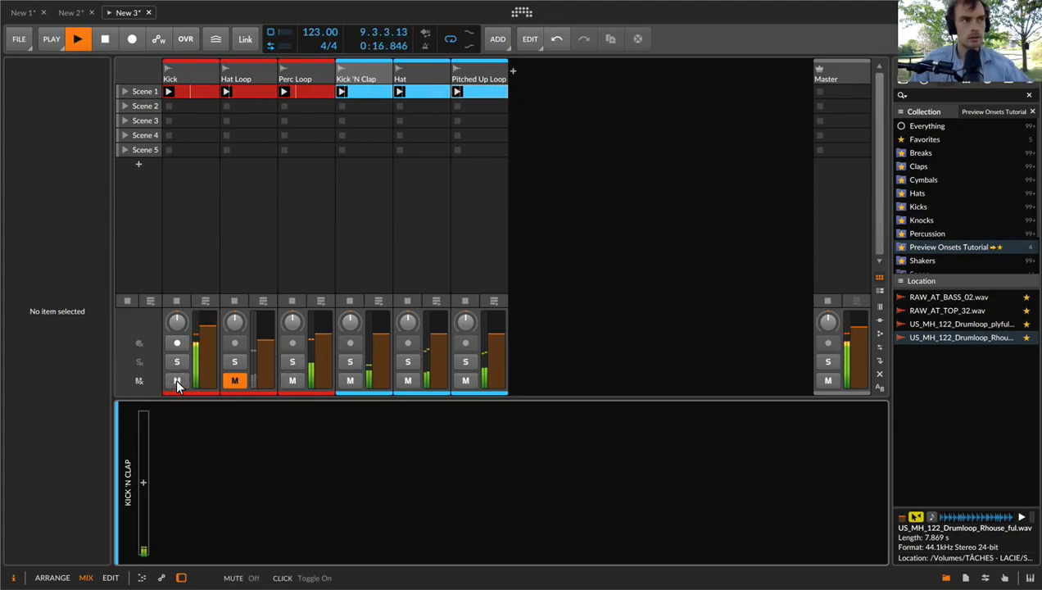
pyautogui.moveTo(211, 325); pyautogui.dragTo(208, 335)
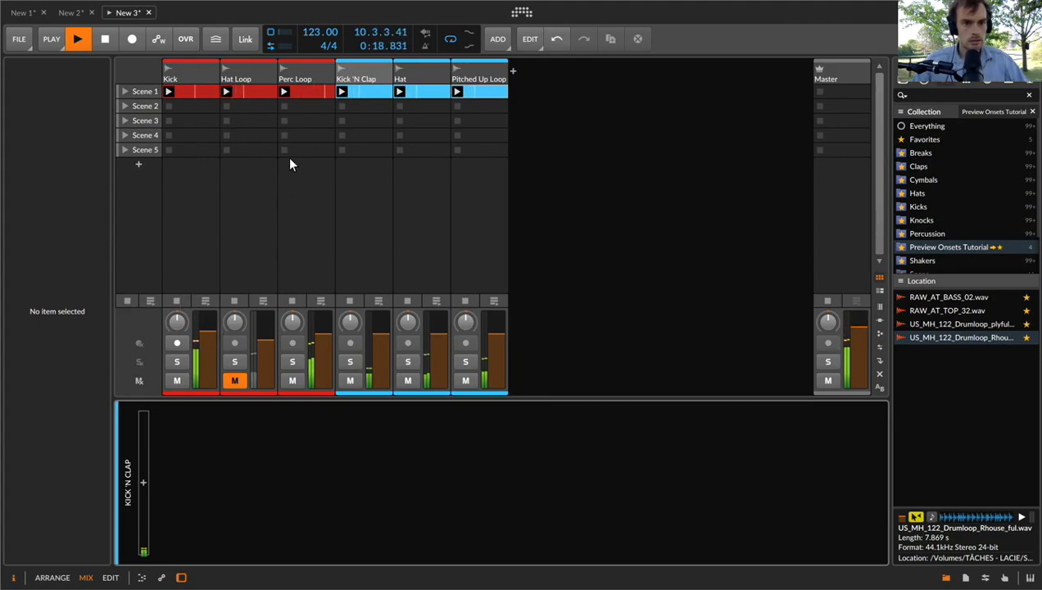
pyautogui.click(236, 381)
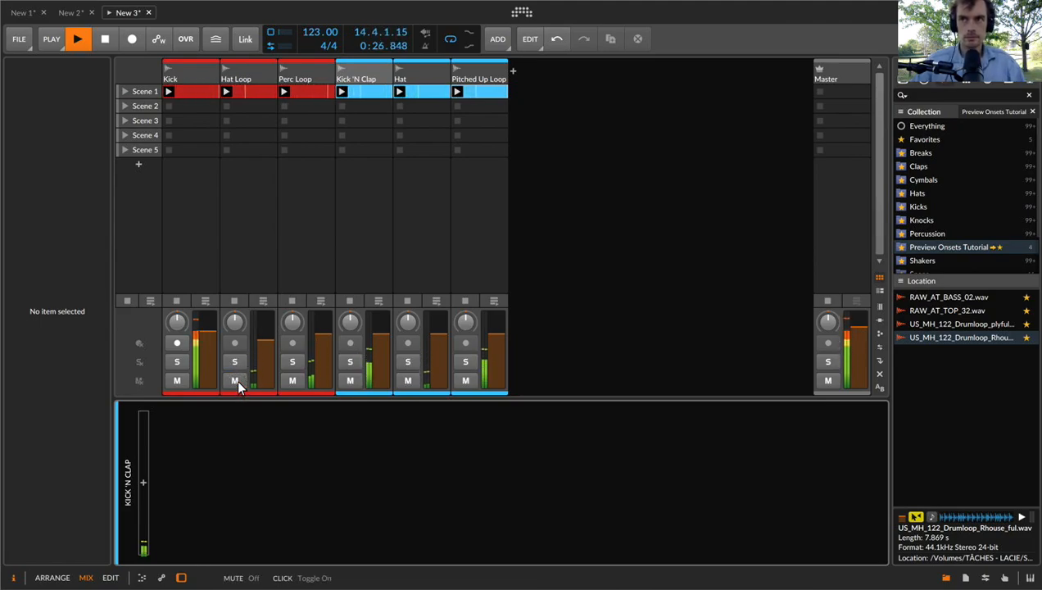
pyautogui.moveTo(263, 337); pyautogui.dragTo(266, 337)
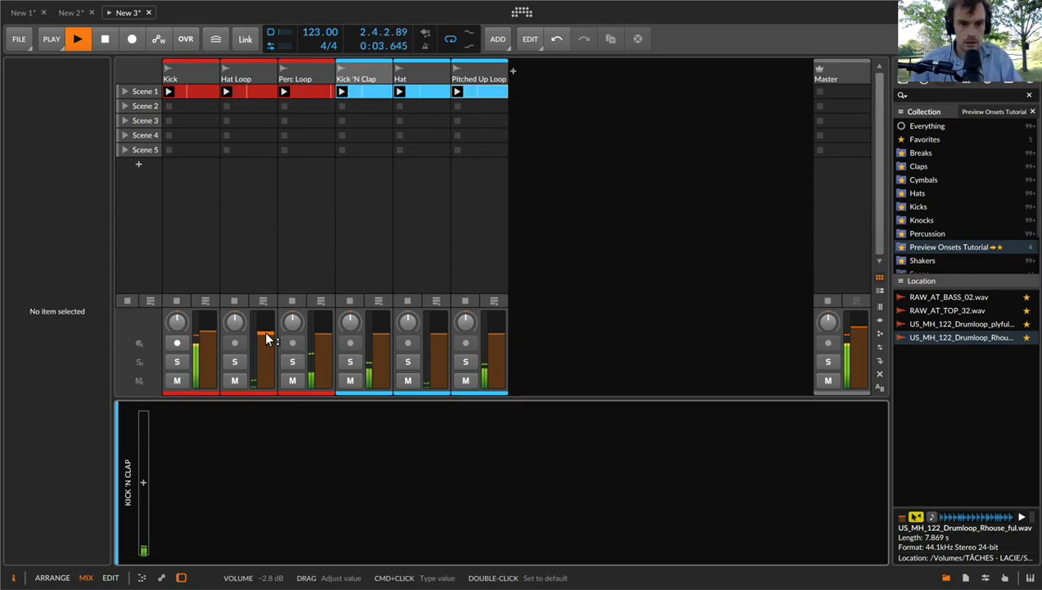
# Listen to all six tracks together while selecting the Perc Loop, Hat and Kick 'N Clap tracks, and stop playback
pyautogui.click(321, 80)
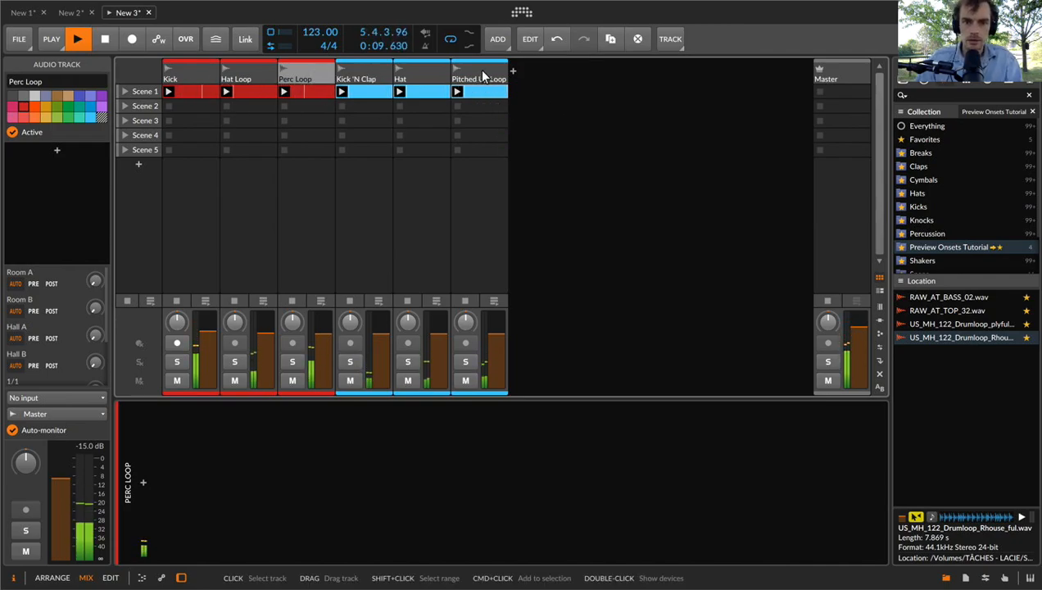
pyautogui.click(447, 80)
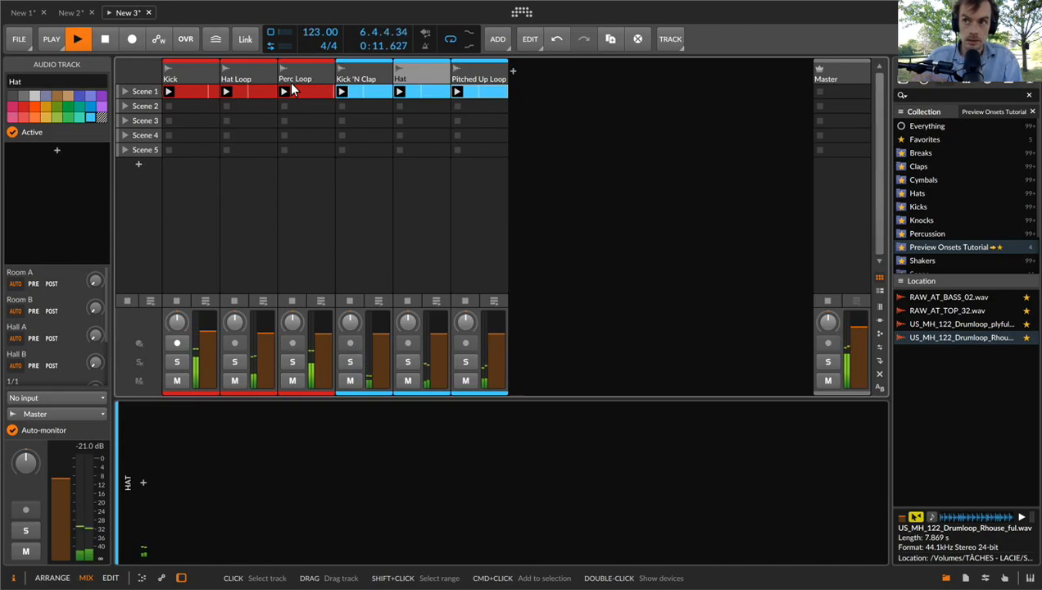
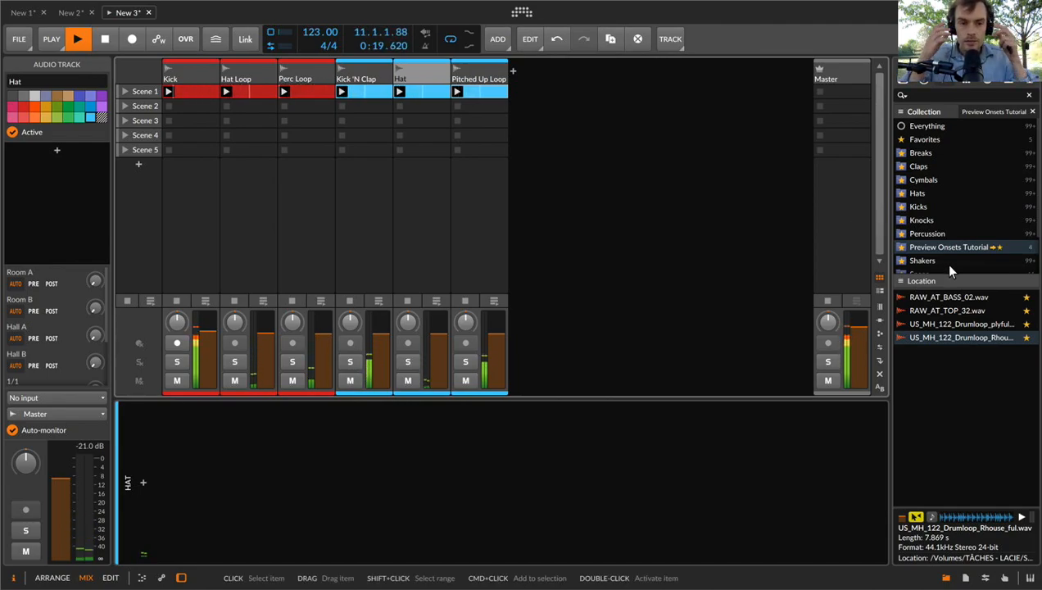
pyautogui.click(372, 72)
pyautogui.press('space')
# Open the Hat Loop clip in the detail editor and examine its audio events back to the start
pyautogui.doubleClick(257, 91)
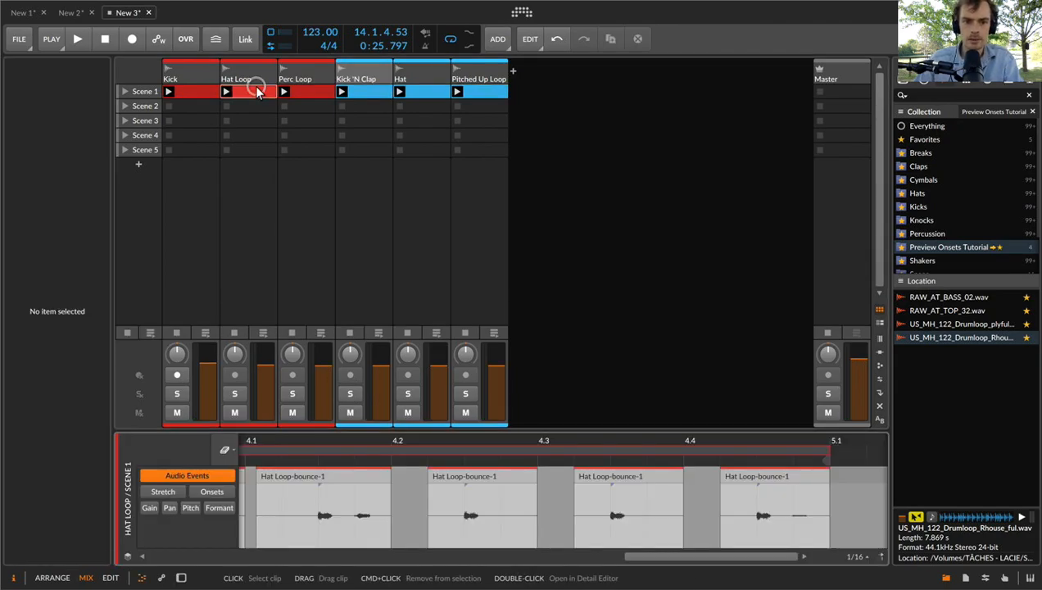
pyautogui.hscroll(-10, 418, 492)
pyautogui.hscroll(-10, 368, 511)
# Solo the Pitched Up Loop track, audition its Scene 1 clip and stop playback
pyautogui.click(482, 91)
pyautogui.click(464, 394)
pyautogui.press('space')
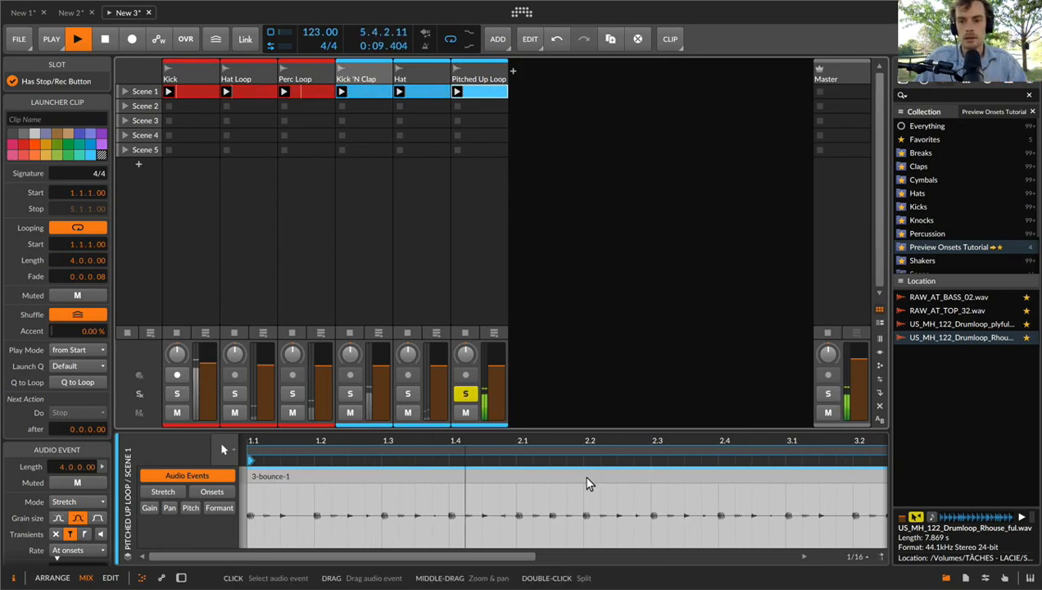
pyautogui.moveTo(992, 336)
pyautogui.press('space')
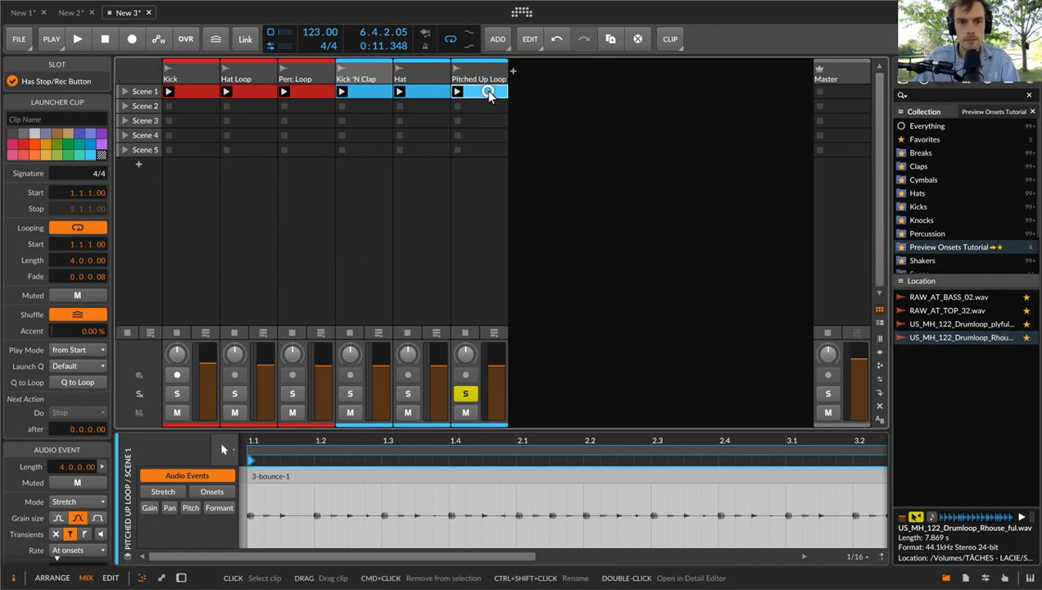
# Inspect the audio events in the Kick, Kick 'N Clap and Hat clips of Scene 1
pyautogui.click(190, 89)
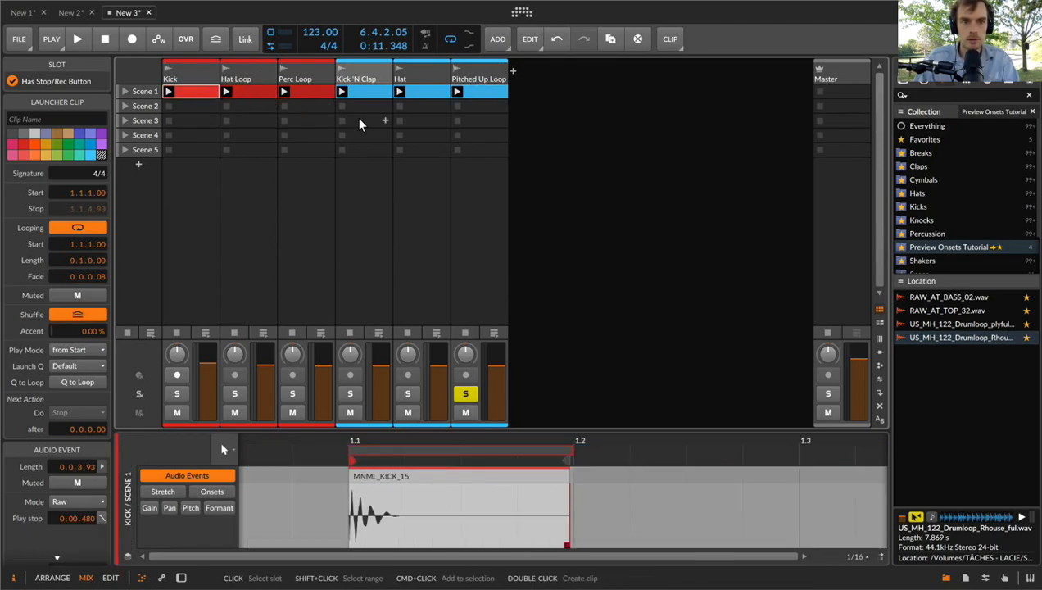
pyautogui.click(368, 91)
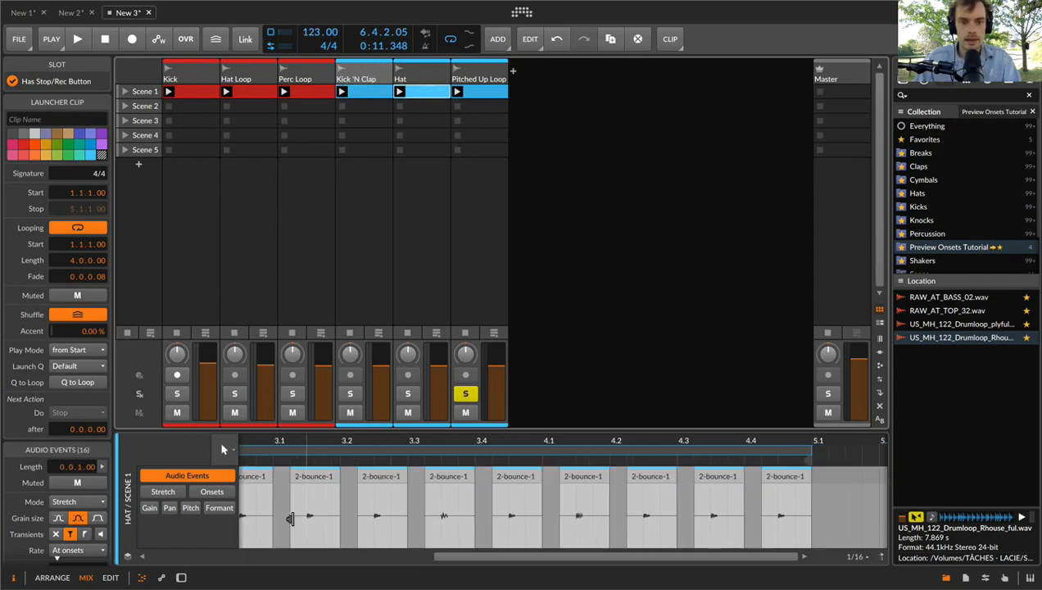
pyautogui.hscroll(-5, 283, 514)
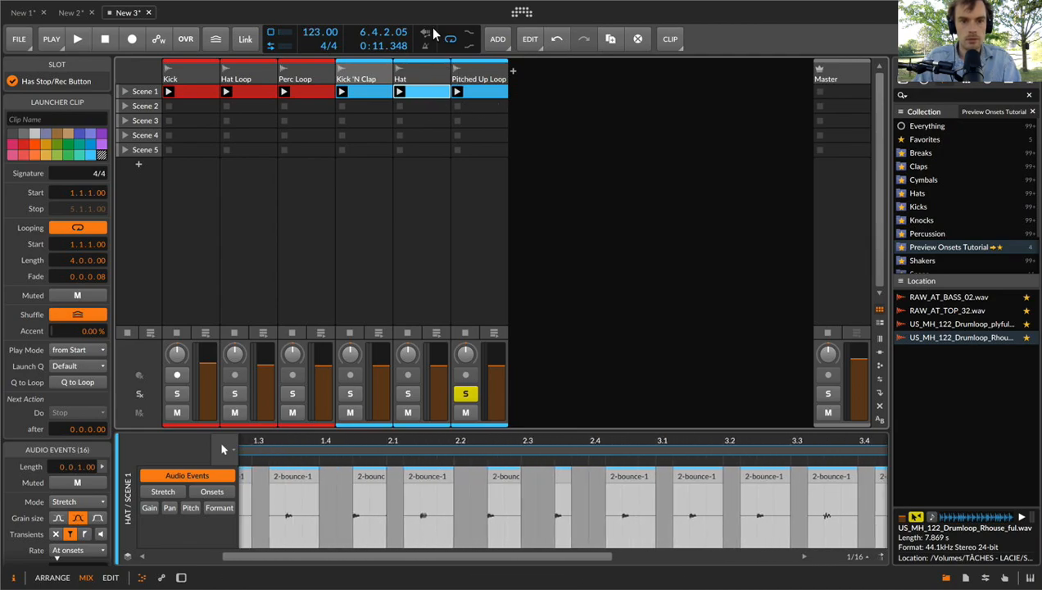
# Move the Hat Loop and Perc Loop tracks together to the end of the track list, after Pitched Up Loop
pyautogui.click(244, 74)
pyautogui.keyDown('shift'); pyautogui.click(297, 71); pyautogui.keyUp('shift')
pyautogui.moveTo(297, 69); pyautogui.dragTo(558, 75)
pyautogui.click(349, 70)
pyautogui.press('super+a')
pyautogui.click(266, 74)
pyautogui.press('super+a')
pyautogui.rightClick(267, 73)
pyautogui.click(610, 137)
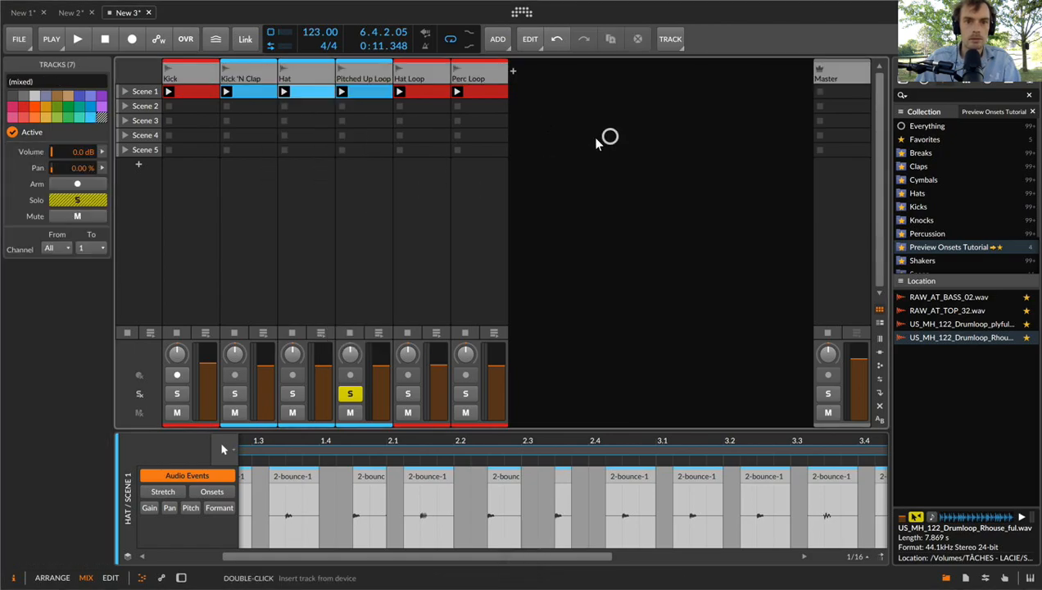
# Color all the instrument tracks red
pyautogui.click(483, 76)
pyautogui.press('super+a')
pyautogui.rightClick(205, 68)
pyautogui.click(253, 88)
pyautogui.click(449, 64)
# Select the Pitched Up Loop clip, enlarge the detail editor to show its waveform, and hide the editor
pyautogui.click(344, 92)
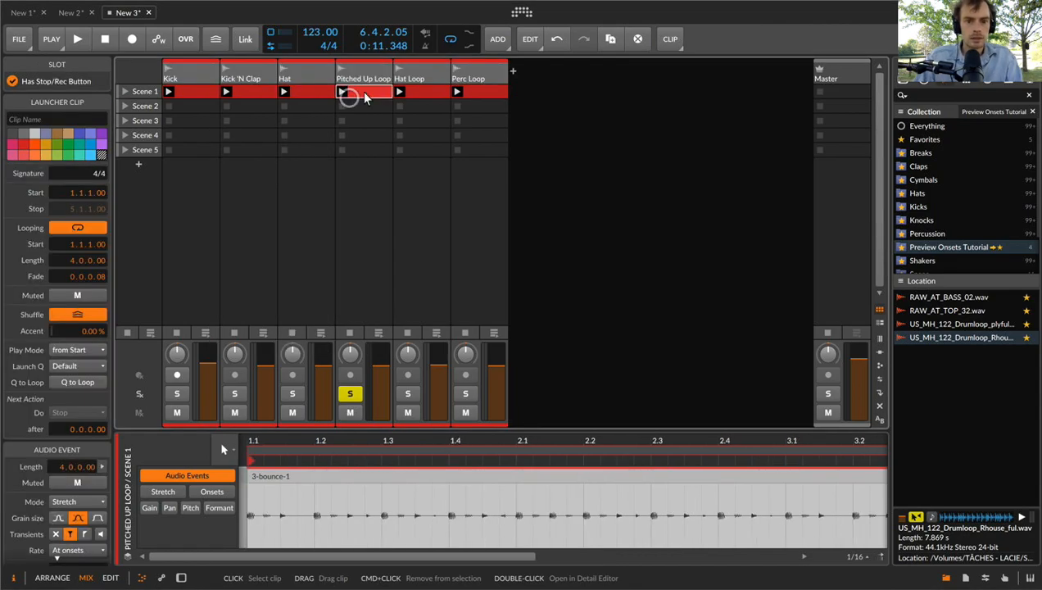
pyautogui.moveTo(279, 428); pyautogui.dragTo(309, 105)
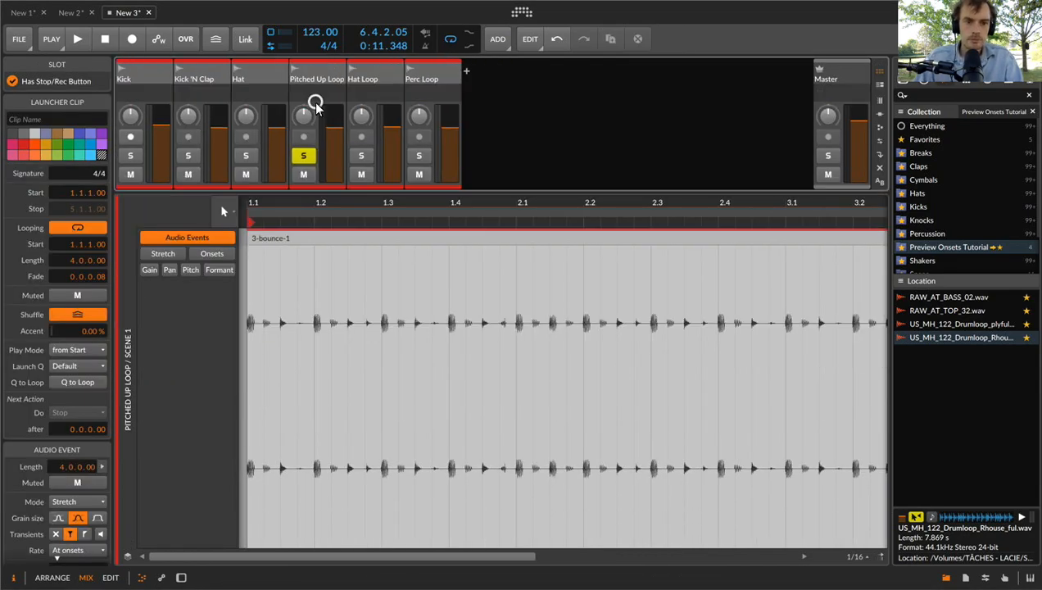
pyautogui.press('e')
pyautogui.press('e')
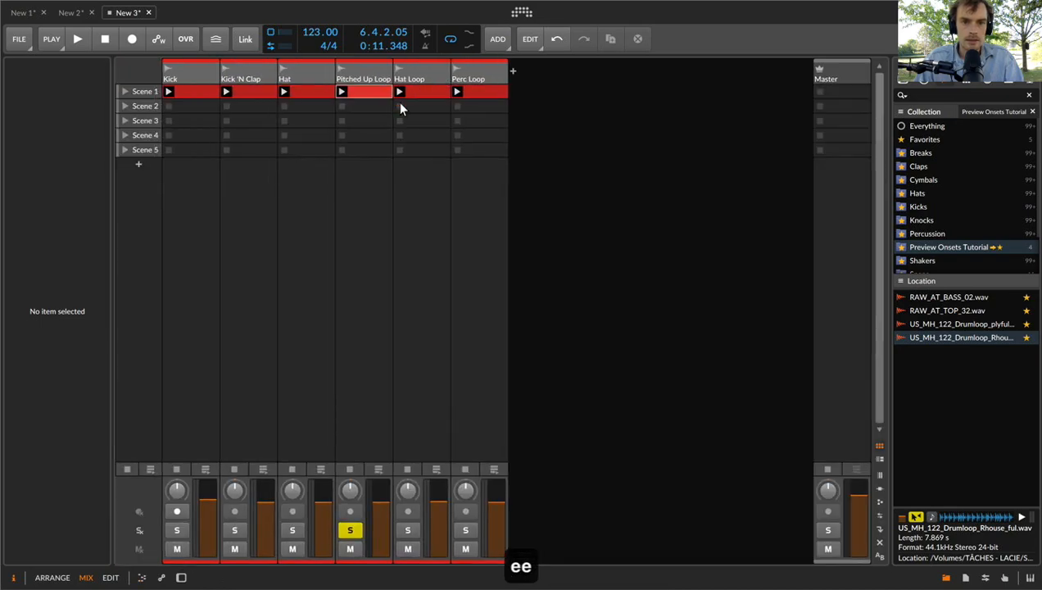
# Enable the global groove with the Pitched Up Loop clip selected and check the groove's shuffle settings
pyautogui.click(369, 96)
pyautogui.click(217, 40)
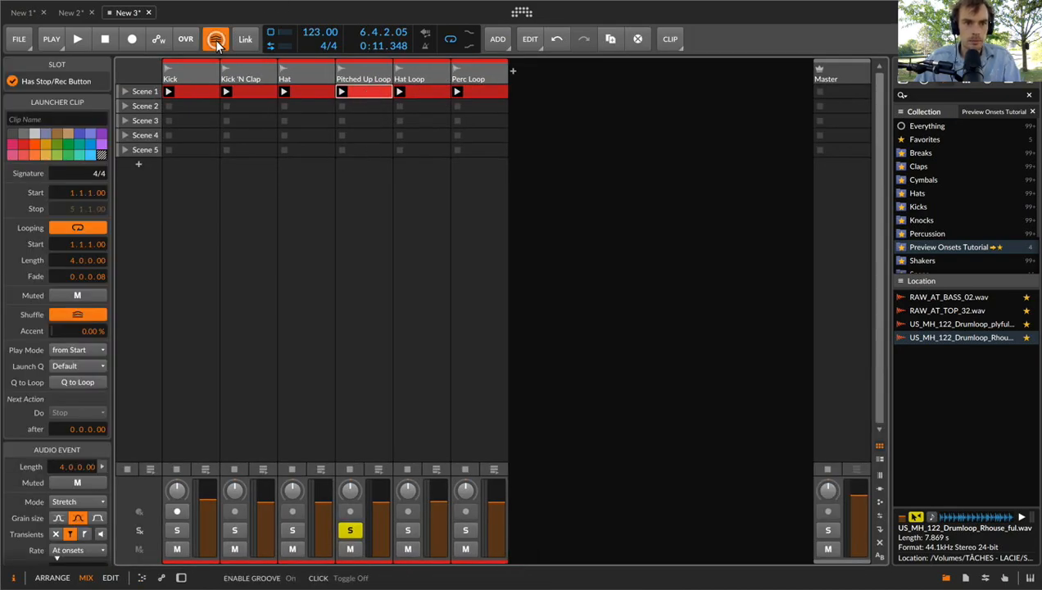
pyautogui.click(50, 39)
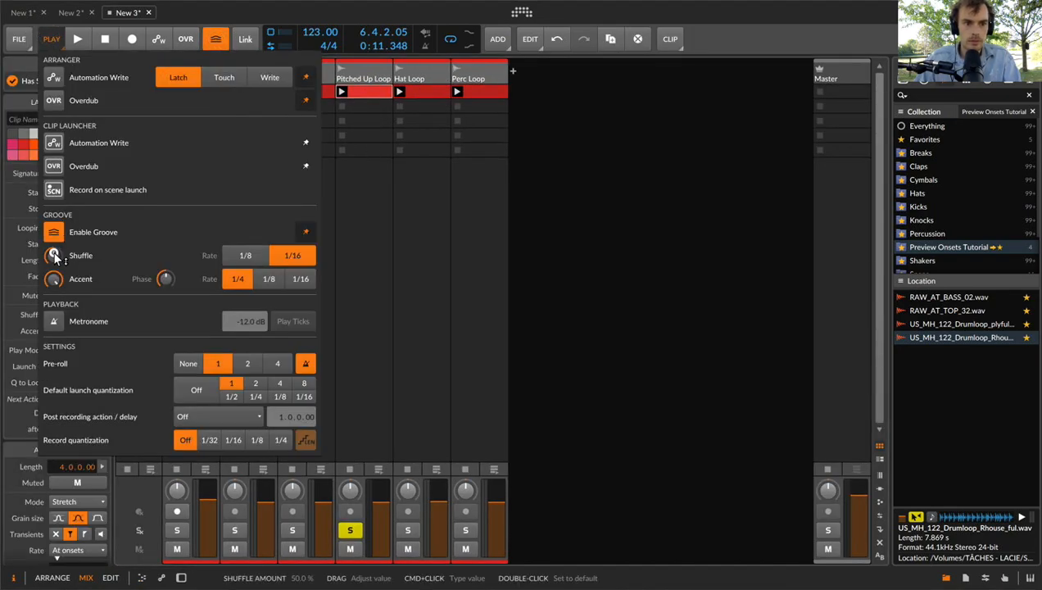
pyautogui.click(369, 89)
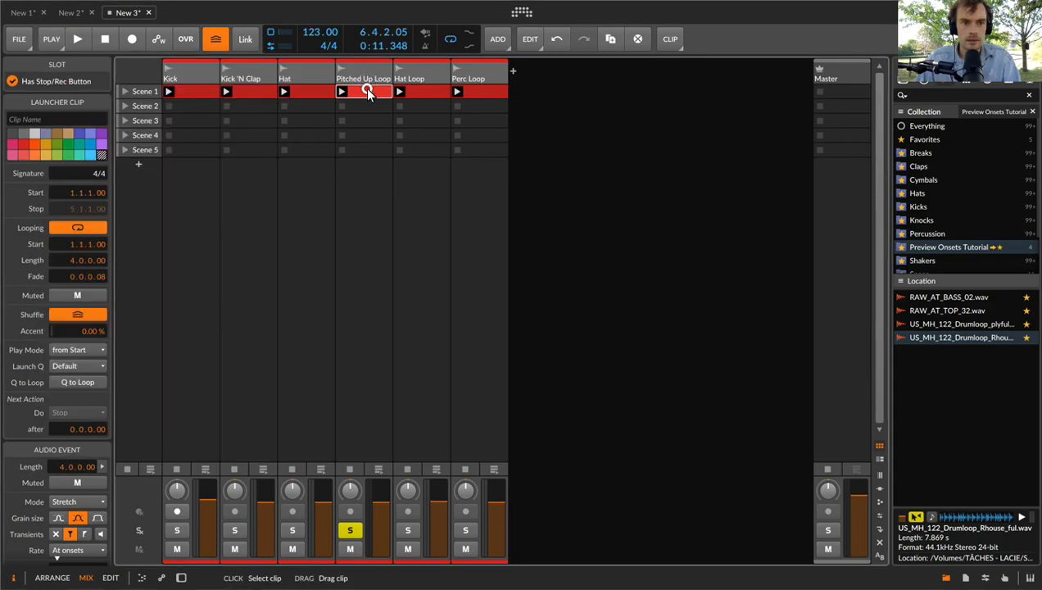
# Play the soloed Pitched Up Loop while comparing groove on and off, leaving groove disabled and playback stopped
pyautogui.click(212, 40)
pyautogui.press('space')
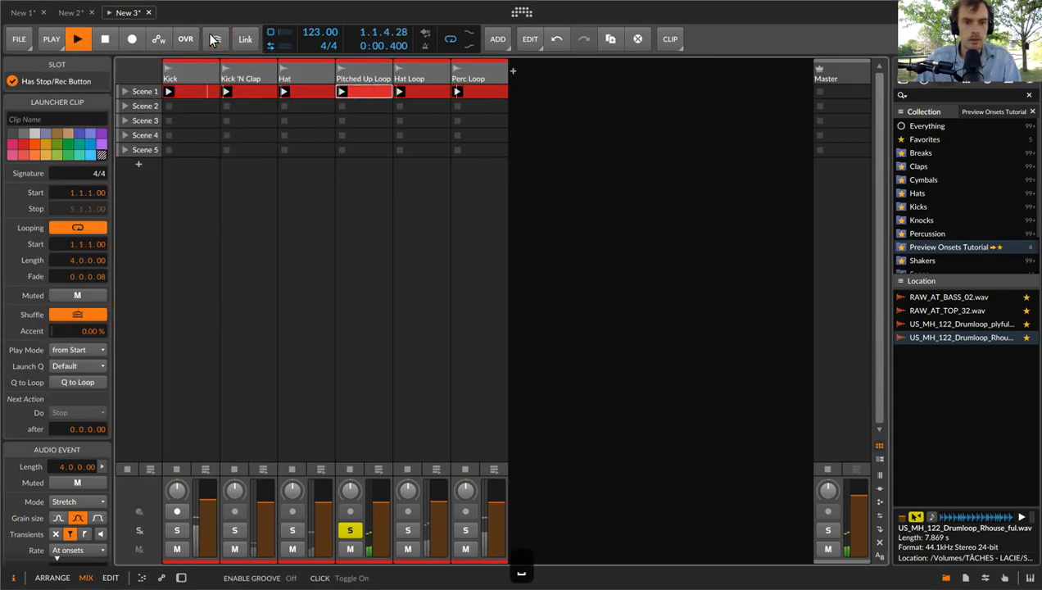
pyautogui.click(217, 41)
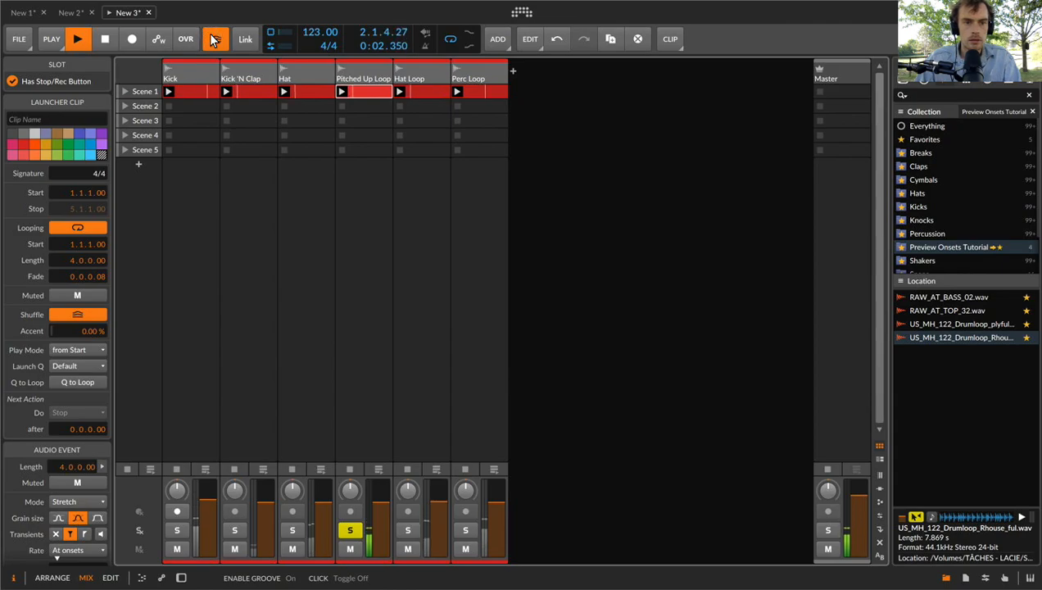
pyautogui.click(217, 41)
pyautogui.press('space')
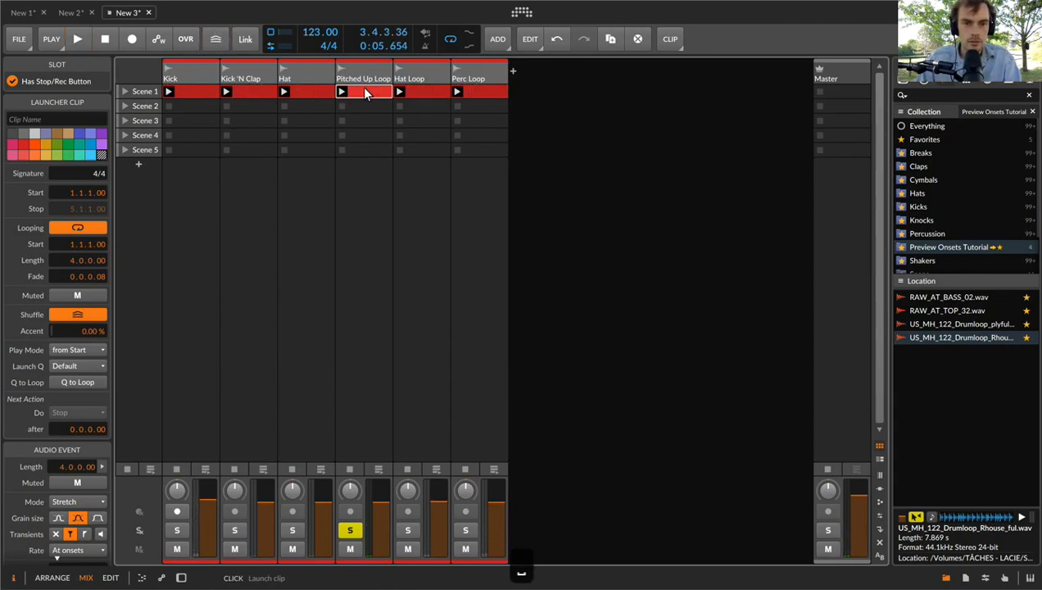
# Open the Pitched Up Loop clip in the detail editor and raise its 3-bounce-1 audio event's gain to +12 dB
pyautogui.doubleClick(364, 92)
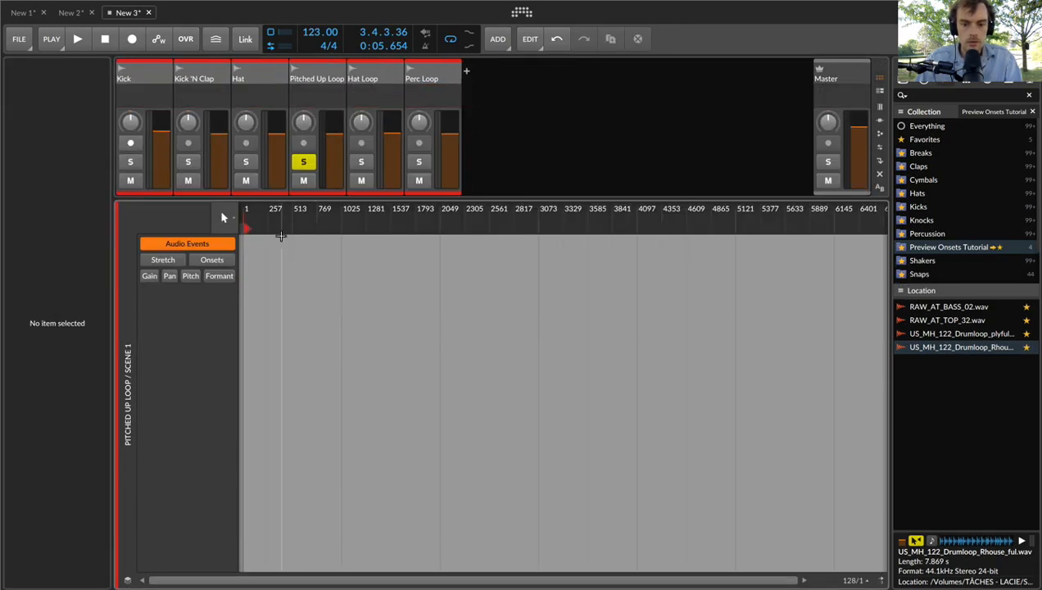
pyautogui.press('super+0')
pyautogui.moveTo(252, 208); pyautogui.dragTo(464, 211)
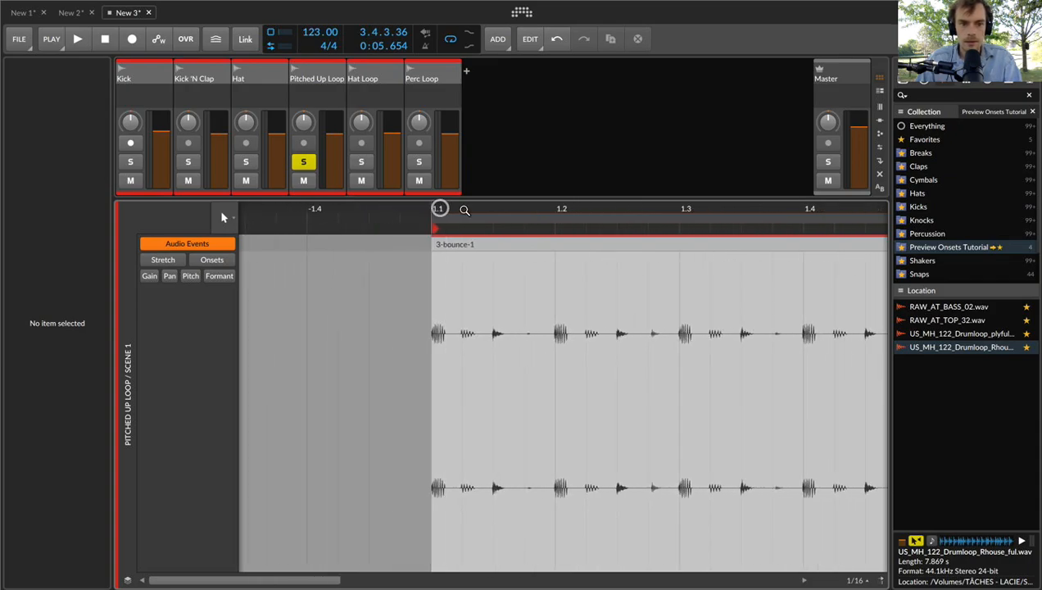
pyautogui.click(472, 246)
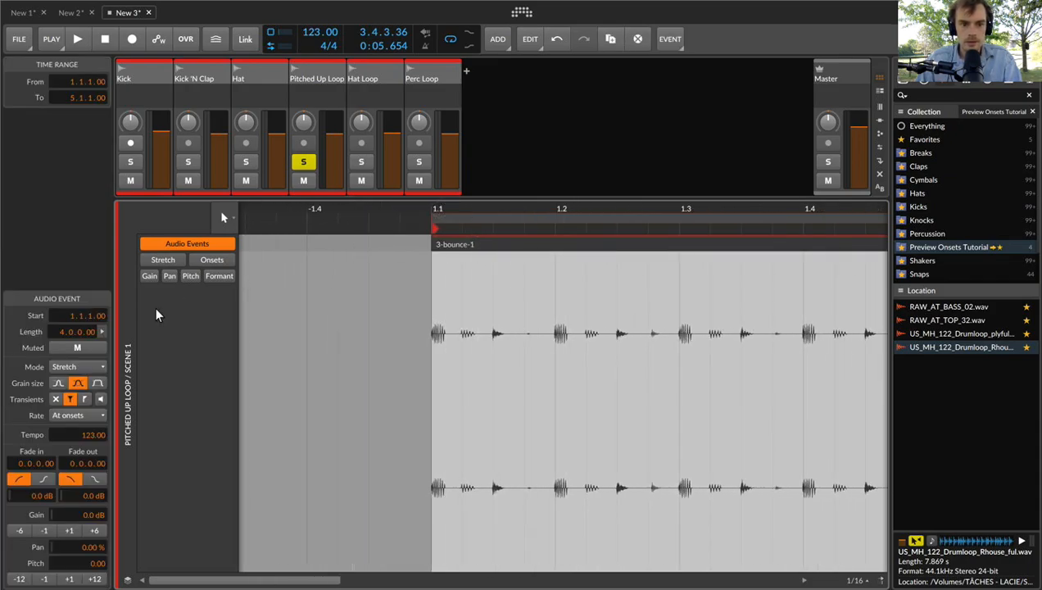
pyautogui.click(95, 531)
pyautogui.click(95, 531)
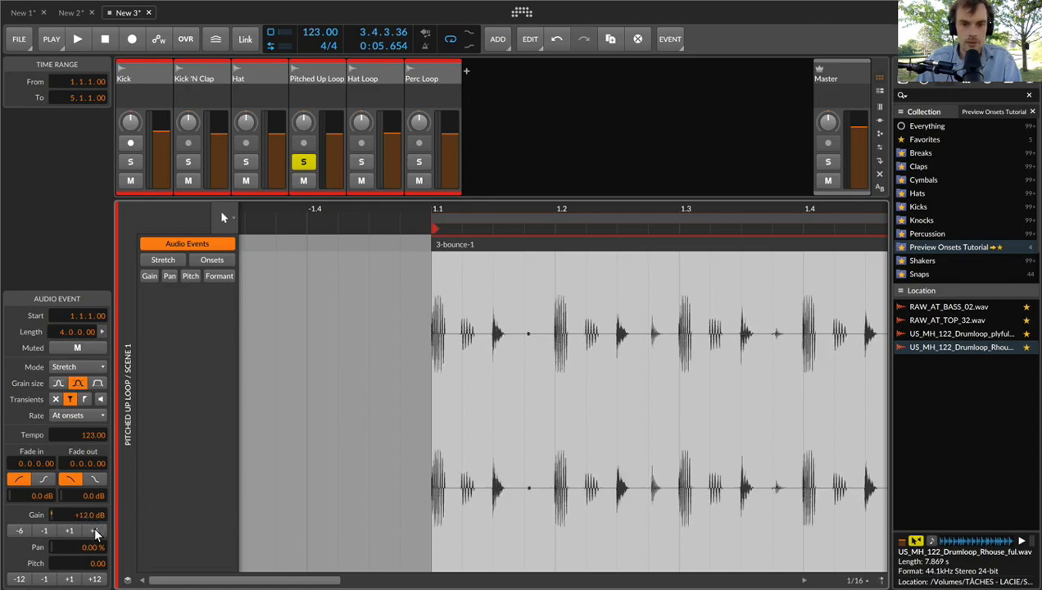
# Close the detail editor and bounce the Pitched Up Loop clip in place
pyautogui.press('e')
pyautogui.click(438, 90)
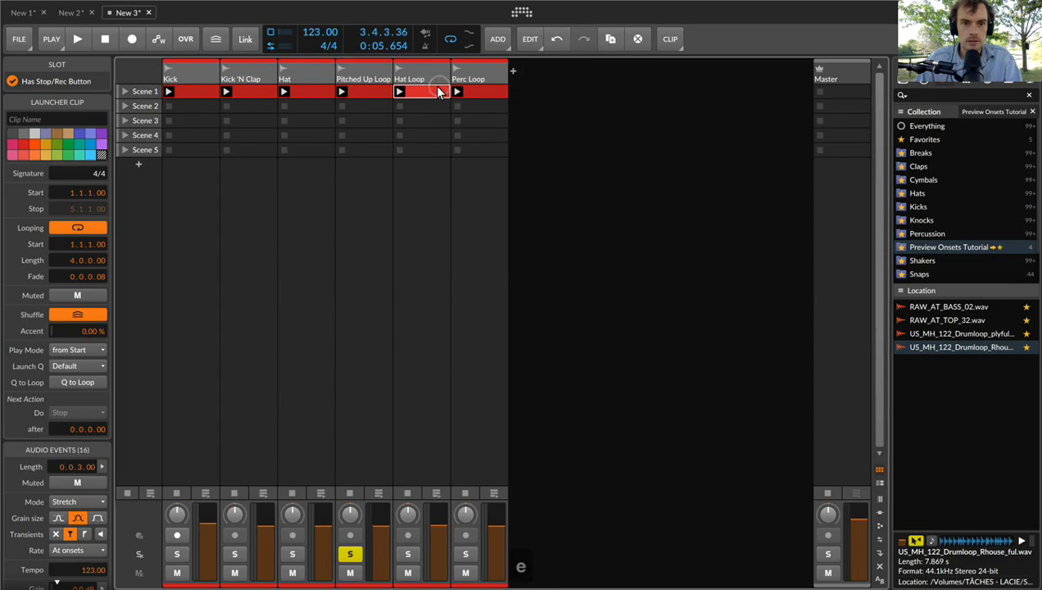
pyautogui.click(364, 89)
pyautogui.press('super+b')
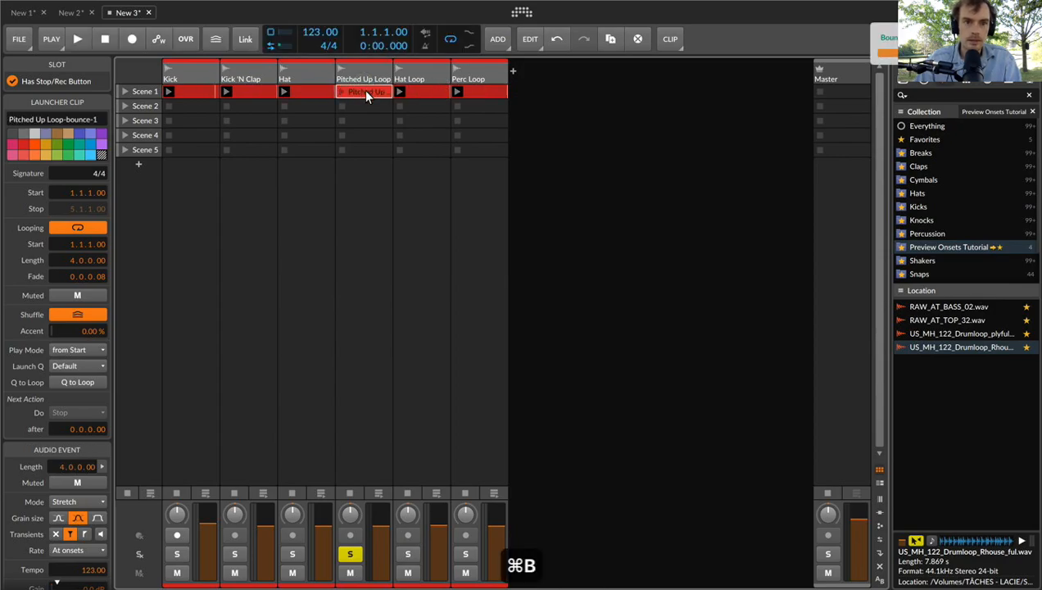
# Open the bounced Pitched Up Loop clip and display its onsets around the first two hits, from 1.1 to 1.1.2
pyautogui.doubleClick(363, 89)
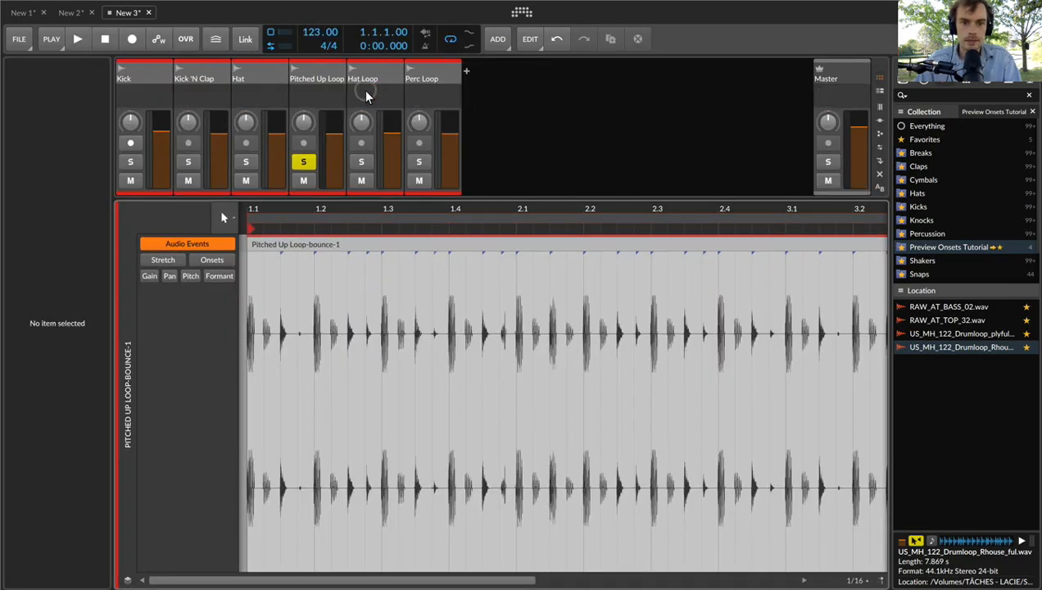
pyautogui.moveTo(254, 216); pyautogui.dragTo(252, 205)
pyautogui.hscroll(2, 553, 296)
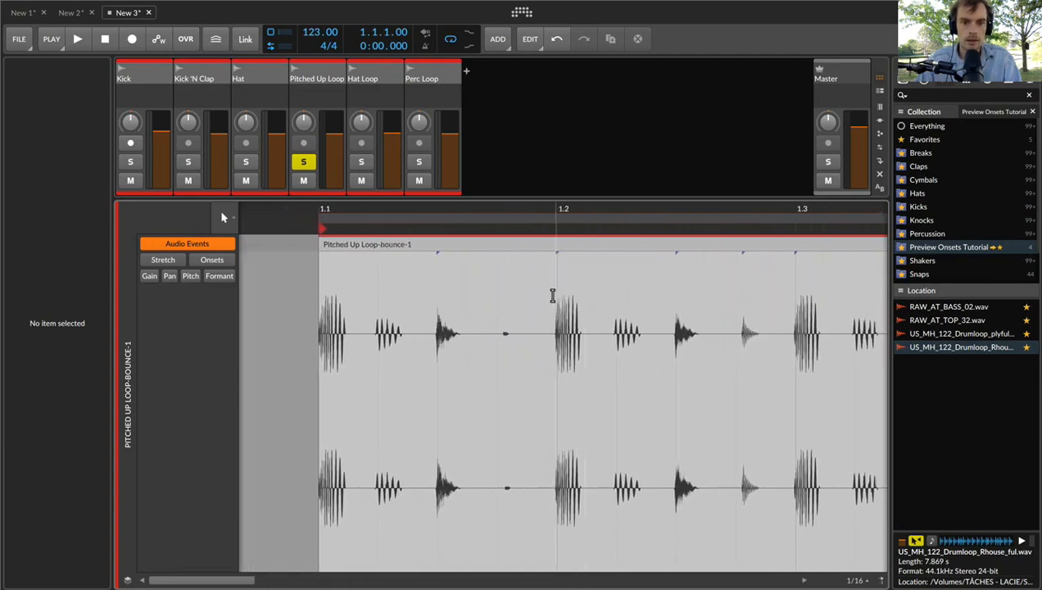
pyautogui.hscroll(-3, 553, 295)
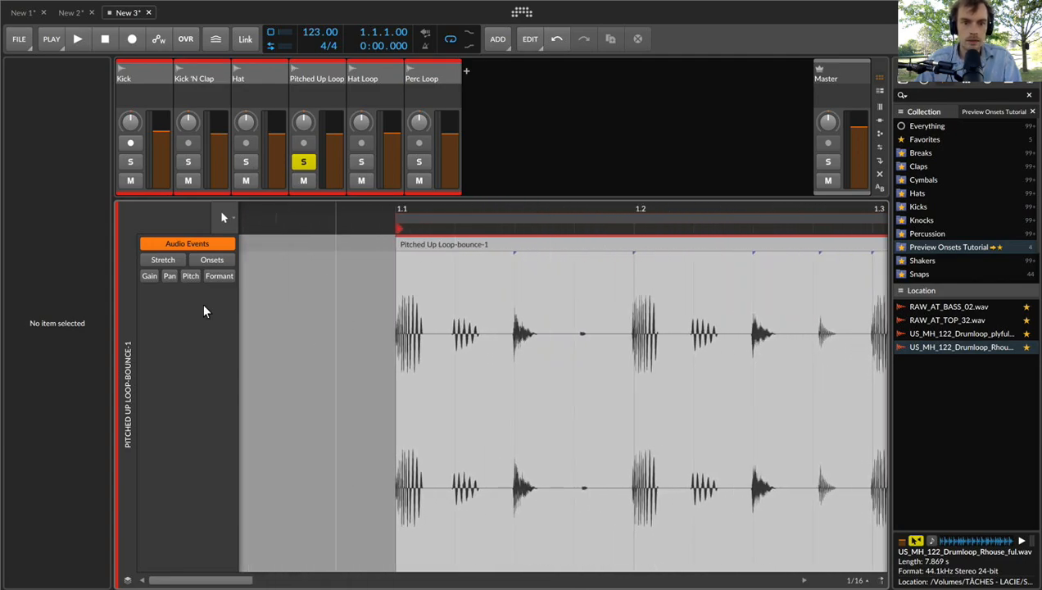
pyautogui.click(214, 258)
pyautogui.moveTo(459, 214); pyautogui.dragTo(483, 232)
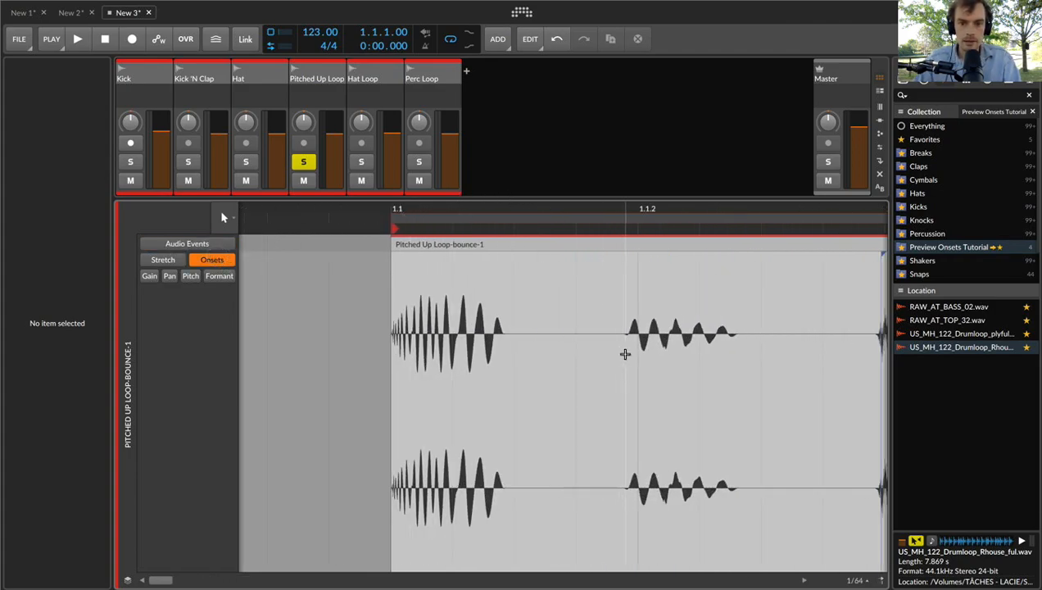
# Add missing onsets at the clip start, at the hit just before 1.1.2 and at the quiet hit after 1.1.4
pyautogui.click(625, 354)
pyautogui.click(391, 332)
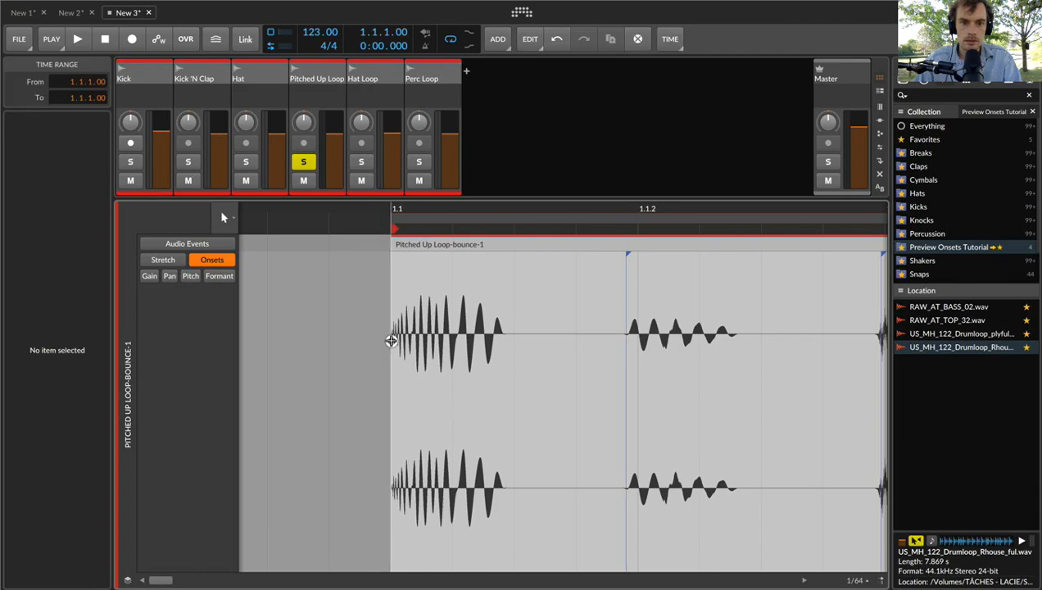
pyautogui.hscroll(5, 391, 340)
pyautogui.hscroll(1, 390, 340)
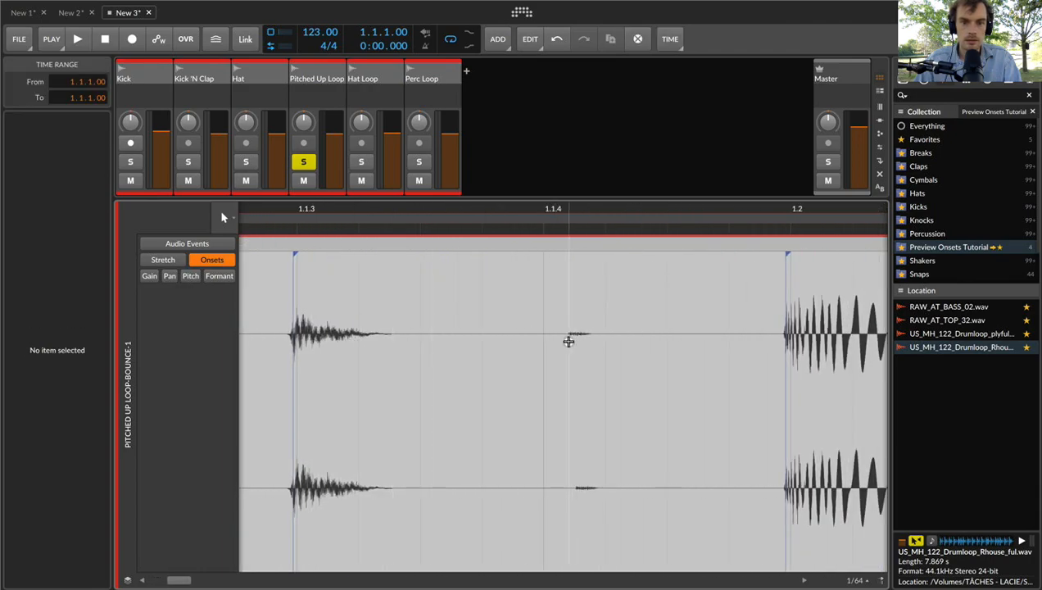
pyautogui.hscroll(10, 568, 342)
# Nudge the onsets at 1.2, 1.2.3 and 1.3 to the starts of their hits, and add one at the hit just before 1.2.2
pyautogui.moveTo(410, 306); pyautogui.dragTo(408, 305)
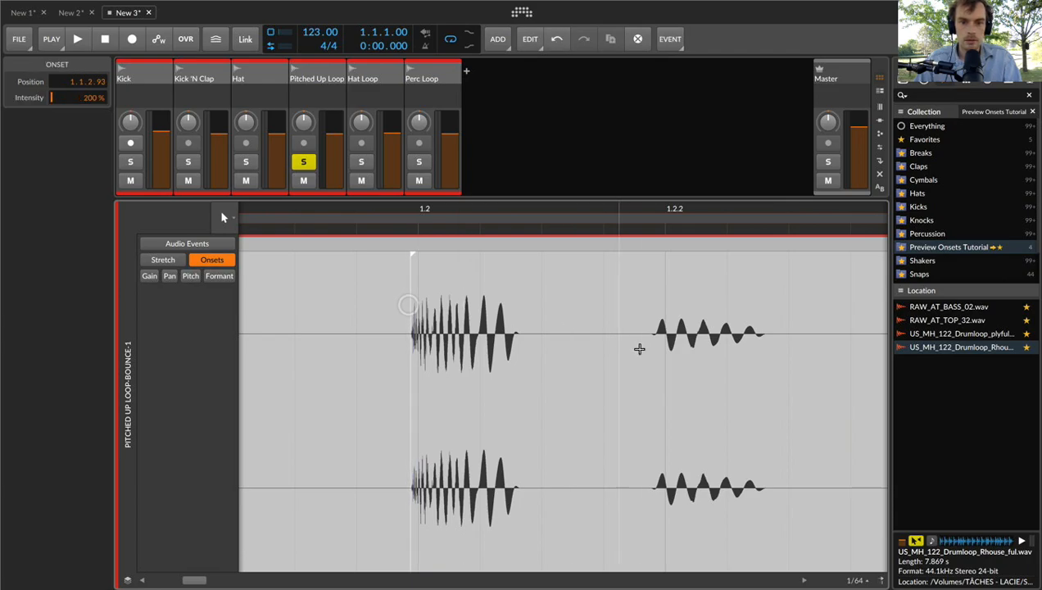
pyautogui.click(651, 353)
pyautogui.hscroll(4, 651, 353)
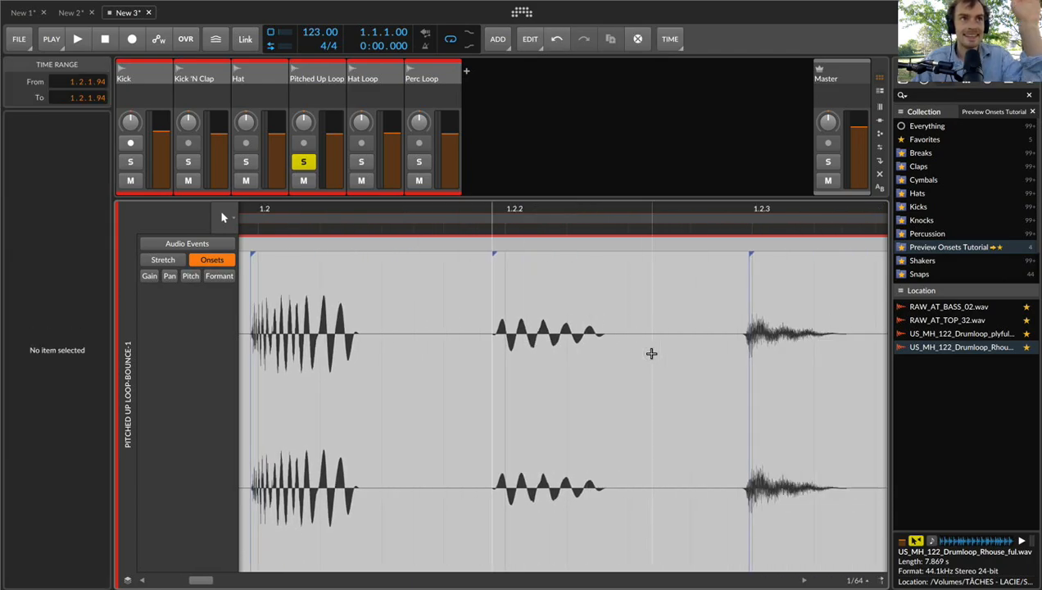
pyautogui.hscroll(6, 652, 353)
pyautogui.moveTo(516, 318); pyautogui.dragTo(509, 318)
pyautogui.hscroll(14, 510, 318)
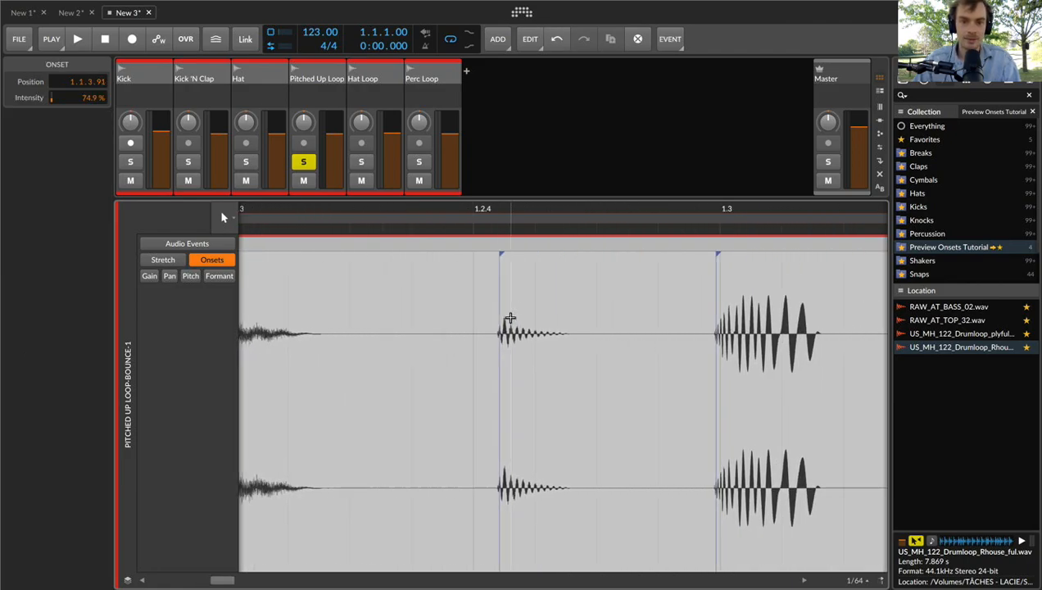
pyautogui.click(458, 315)
pyautogui.moveTo(458, 315); pyautogui.dragTo(457, 314)
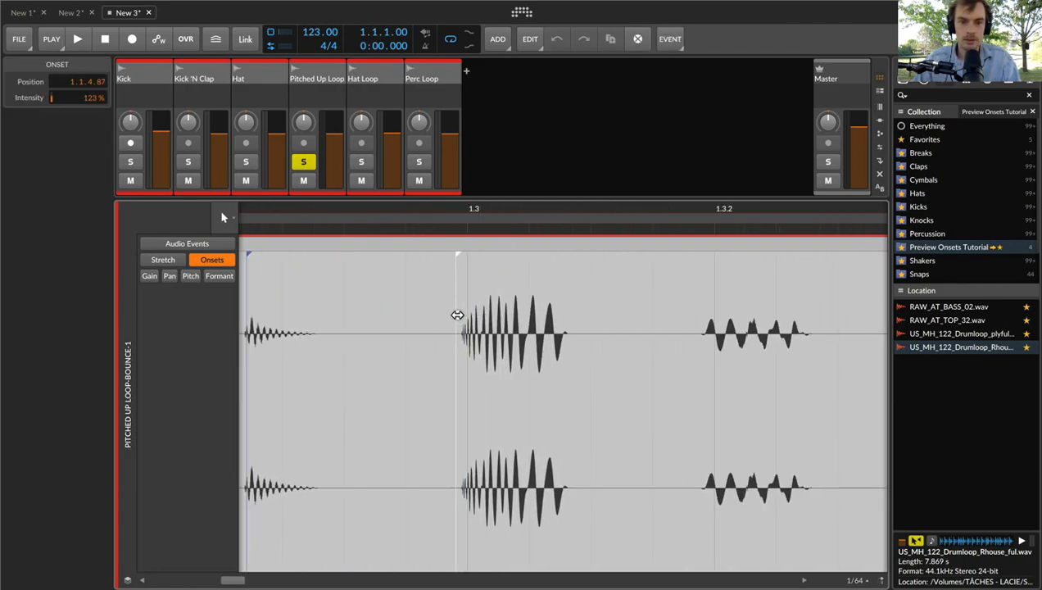
# Add onsets at the hits just before 1.3.2 and 1.4.2, and align the 1.4 onset with its hit
pyautogui.click(701, 341)
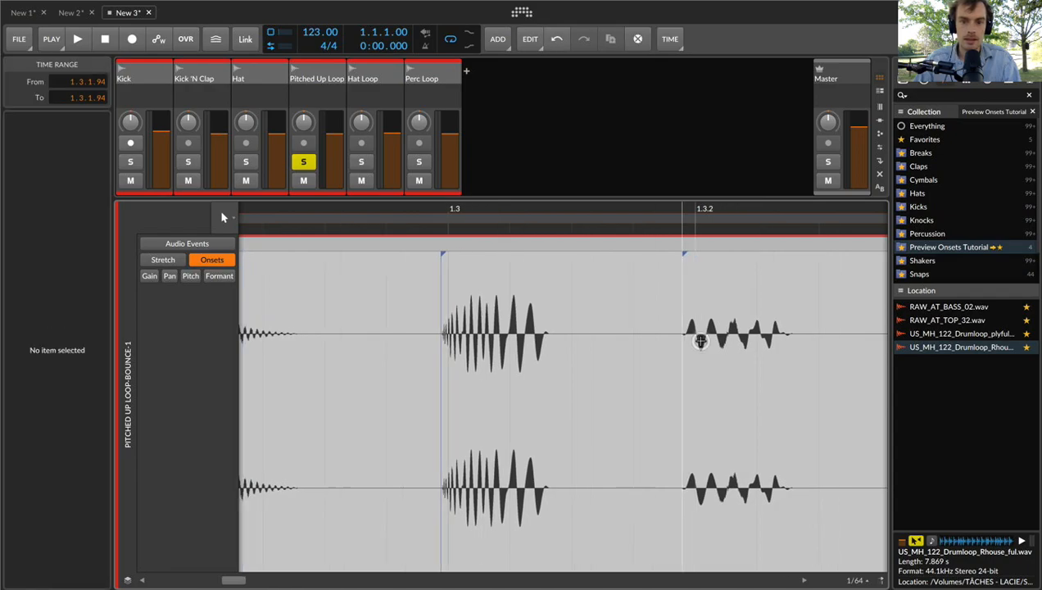
pyautogui.hscroll(10, 700, 341)
pyautogui.moveTo(581, 334); pyautogui.dragTo(631, 333)
pyautogui.hscroll(6, 574, 334)
pyautogui.hscroll(6, 618, 336)
pyautogui.hscroll(5, 617, 336)
pyautogui.hscroll(6, 635, 332)
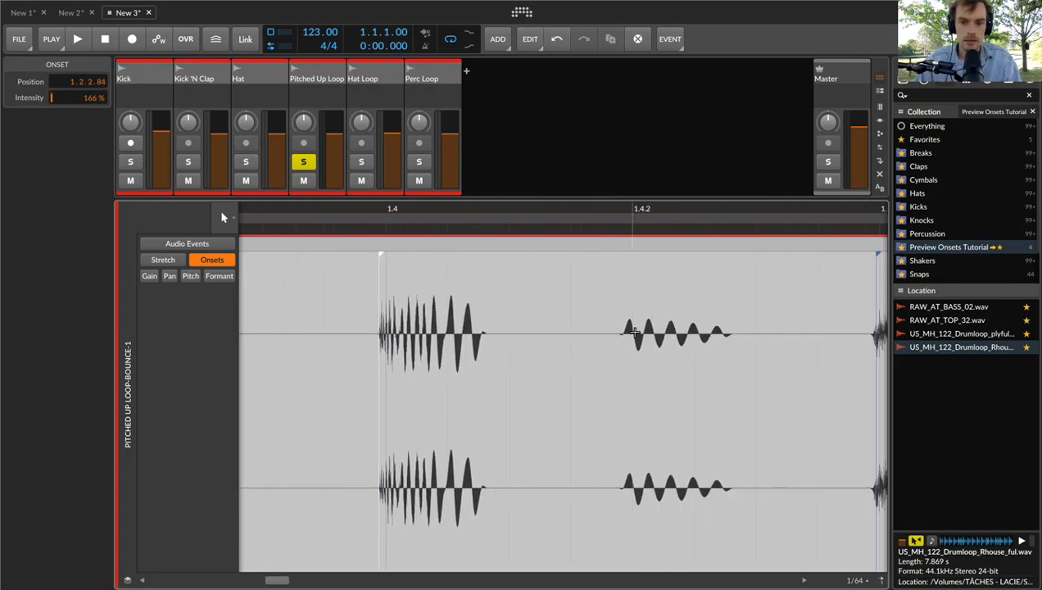
pyautogui.click(626, 338)
pyautogui.click(629, 336)
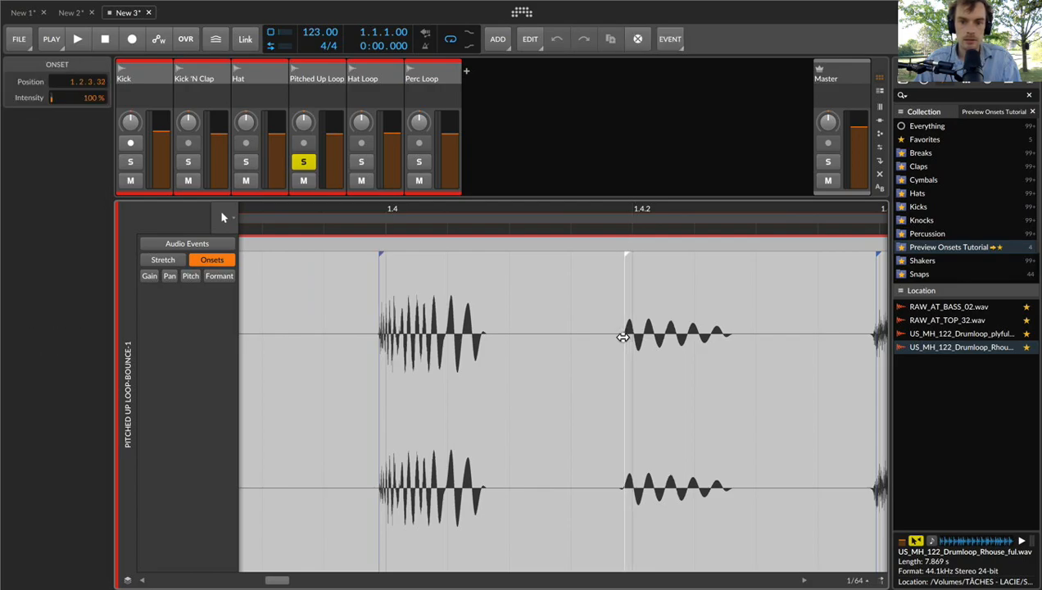
# Align the onsets at 1.4.3, just after 1.4.4 and at 2.1 with their hits, and add one at 2.1.2
pyautogui.hscroll(8, 607, 332)
pyautogui.click(546, 320)
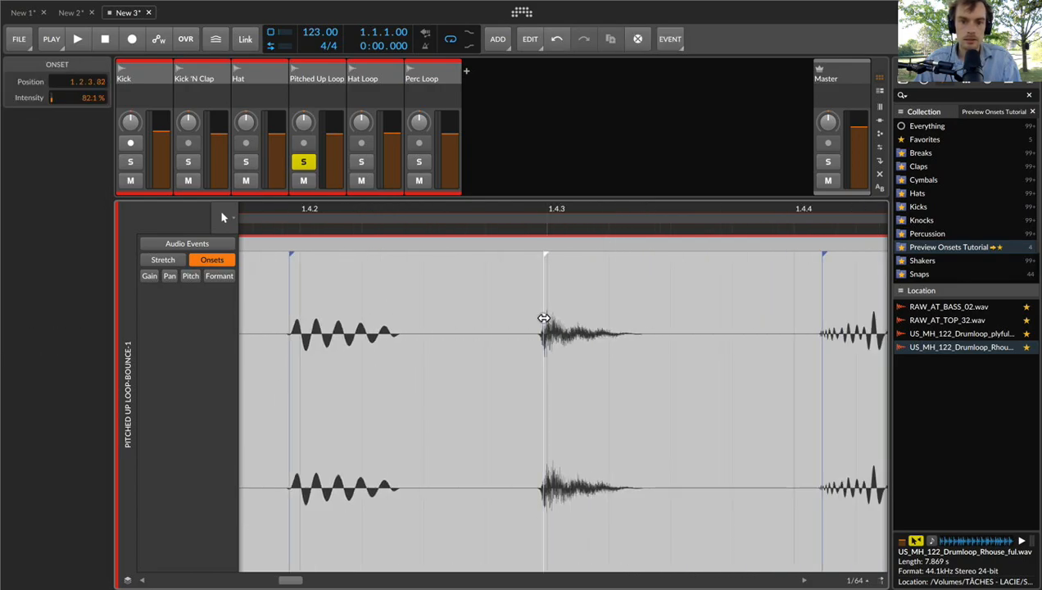
pyautogui.hscroll(8, 537, 318)
pyautogui.click(516, 318)
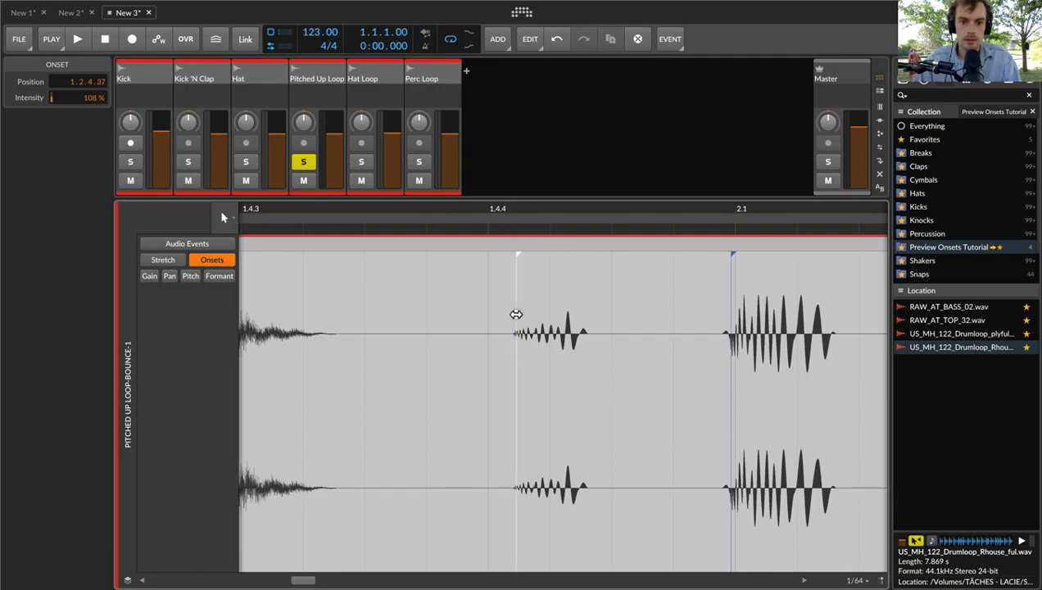
pyautogui.hscroll(8, 514, 315)
pyautogui.moveTo(552, 305); pyautogui.dragTo(540, 306)
pyautogui.doubleClick(792, 332)
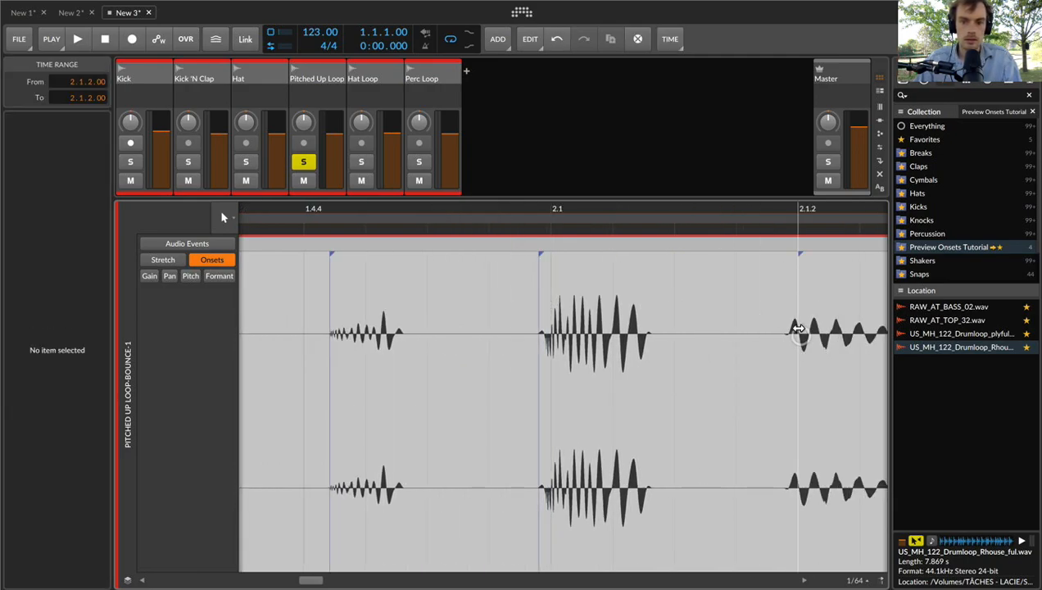
# Move the 2.1.3 onset slightly earlier, and add onsets just before 2.1.4 and at 2.2.2
pyautogui.hscroll(8, 789, 326)
pyautogui.hscroll(4, 789, 326)
pyautogui.moveTo(658, 322); pyautogui.dragTo(650, 321)
pyautogui.hscroll(10, 651, 319)
pyautogui.click(580, 337)
pyautogui.hscroll(14, 580, 338)
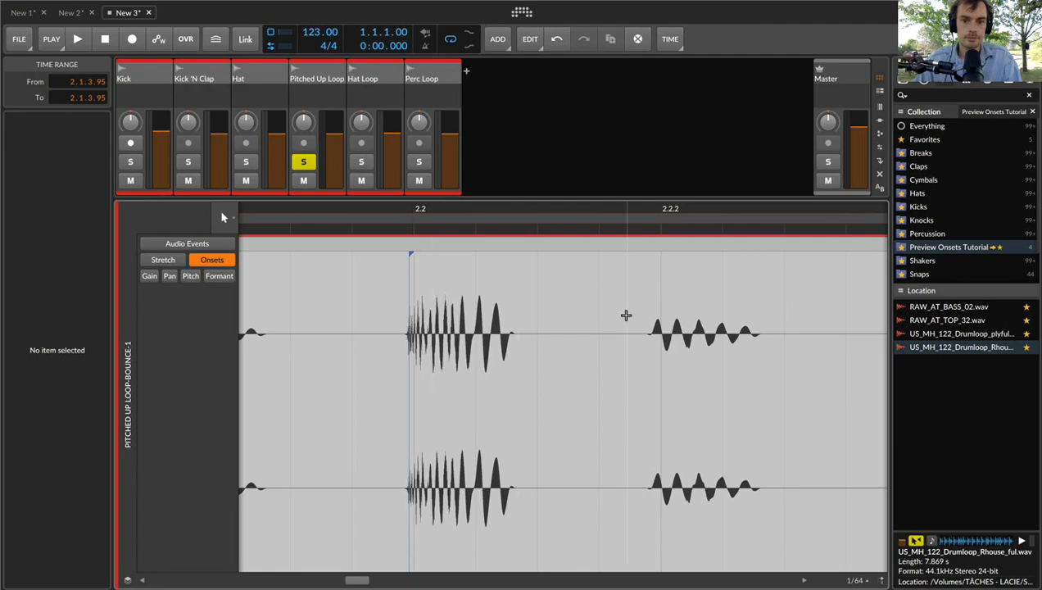
pyautogui.click(649, 344)
pyautogui.hscroll(13, 652, 344)
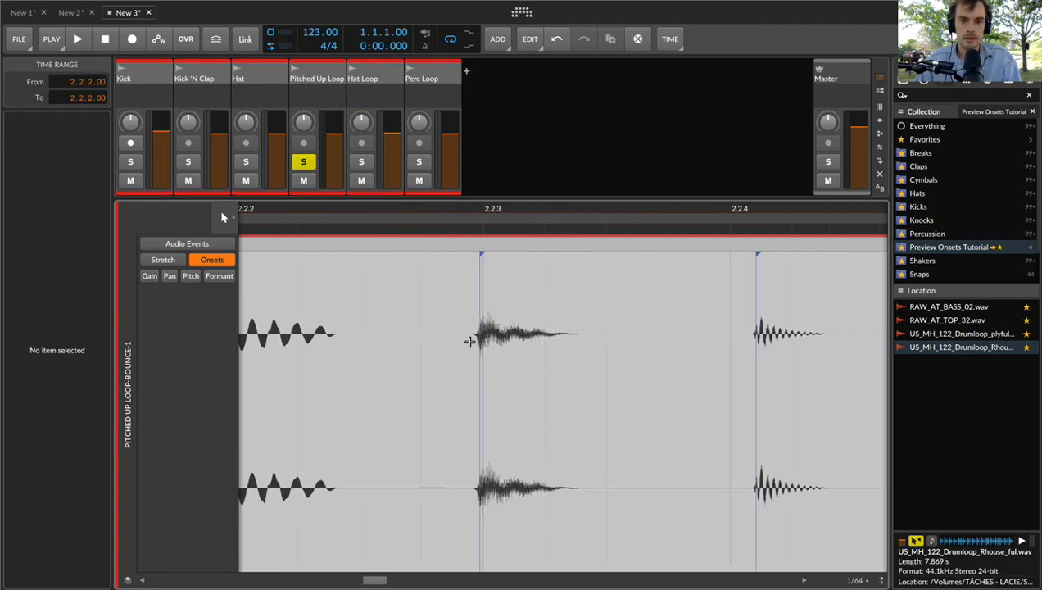
# Check the onset at the 2.2.3 hit and add a missing onset at 2.3.2
pyautogui.click(483, 344)
pyautogui.hscroll(8, 477, 346)
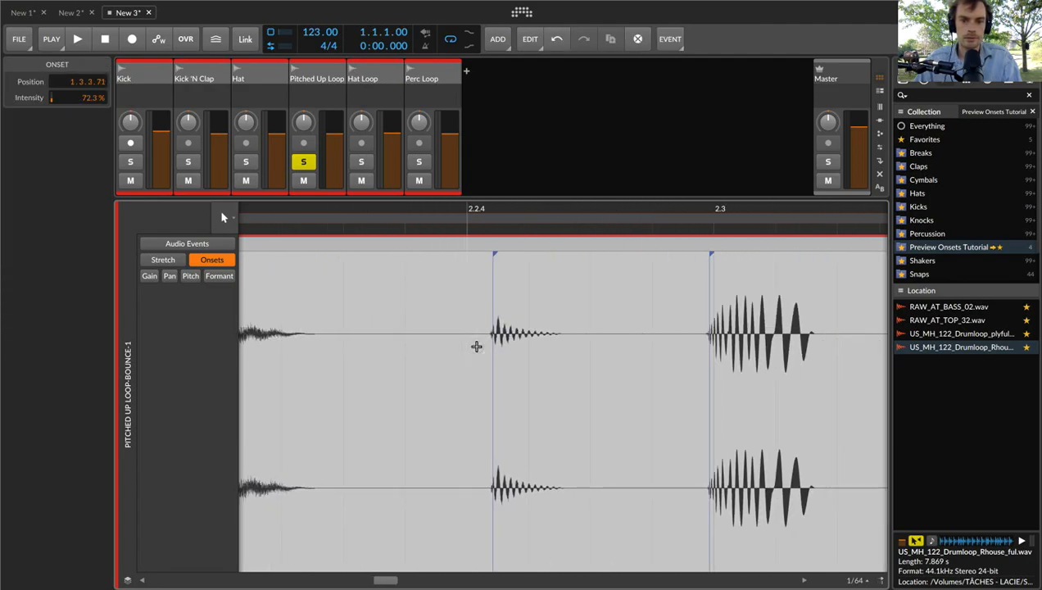
pyautogui.hscroll(18, 661, 347)
pyautogui.click(355, 348)
pyautogui.click(356, 350)
pyautogui.hscroll(4, 357, 349)
pyautogui.hscroll(5, 358, 350)
pyautogui.hscroll(7, 357, 349)
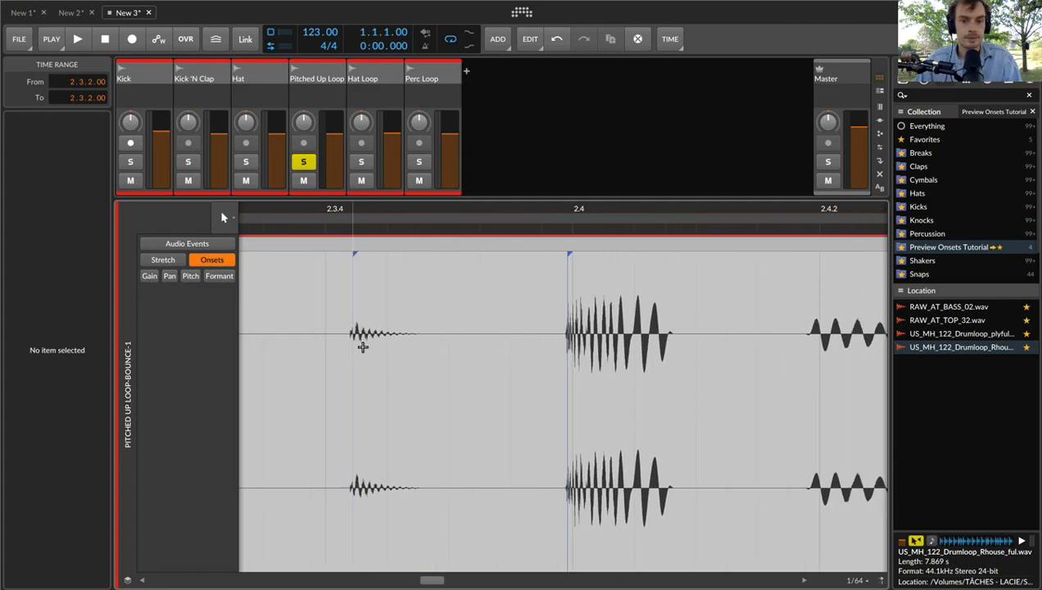
# Add onsets at 2.4.2, at the quiet hit just after 2.4.4 and at the hit before 3.1.2
pyautogui.hscroll(4, 605, 354)
pyautogui.click(680, 342)
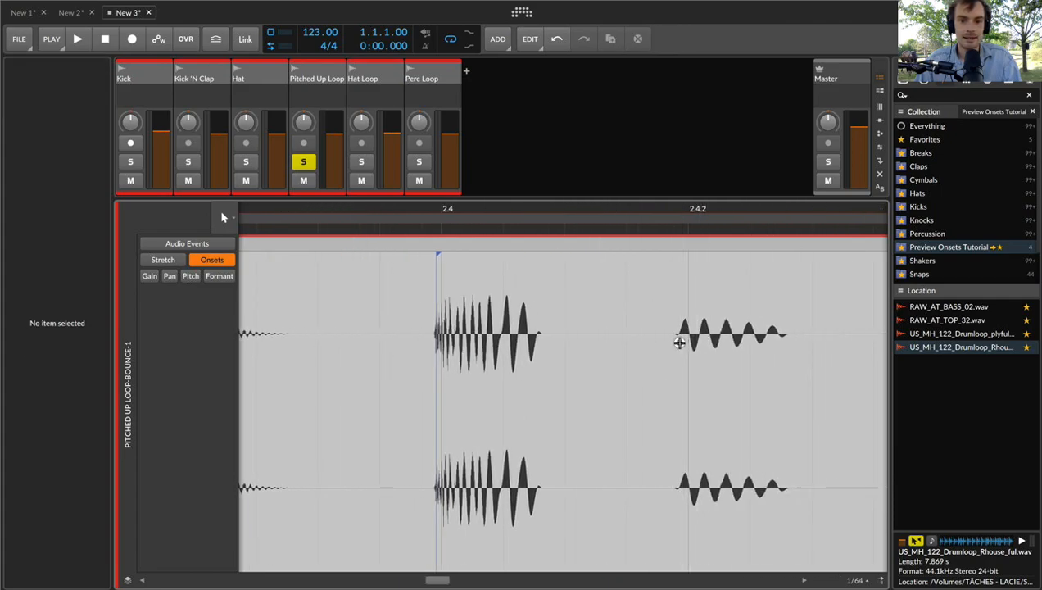
pyautogui.hscroll(8, 679, 343)
pyautogui.hscroll(7, 680, 342)
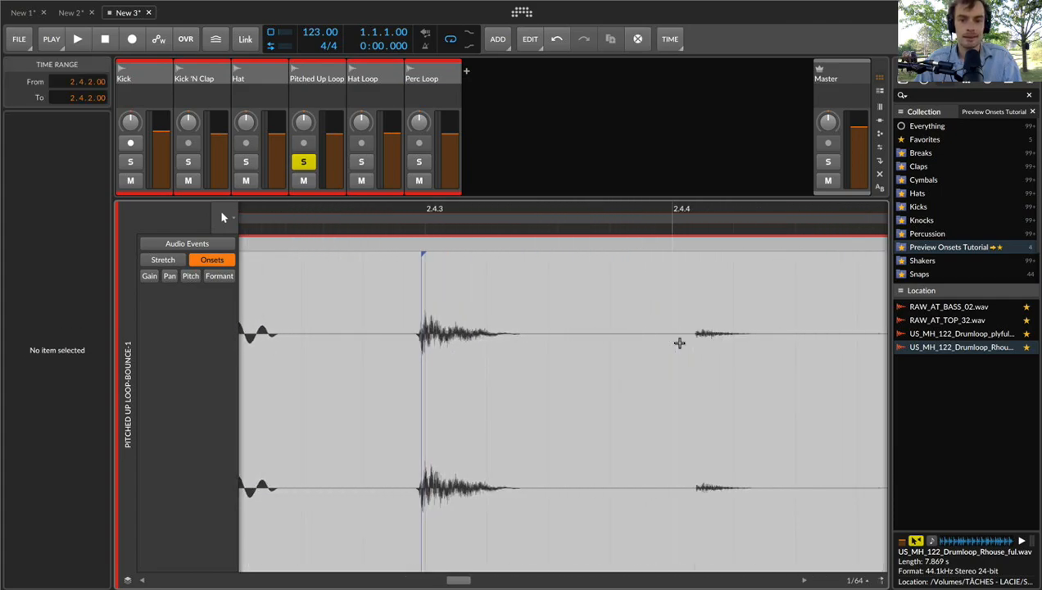
pyautogui.click(694, 347)
pyautogui.hscroll(9, 693, 348)
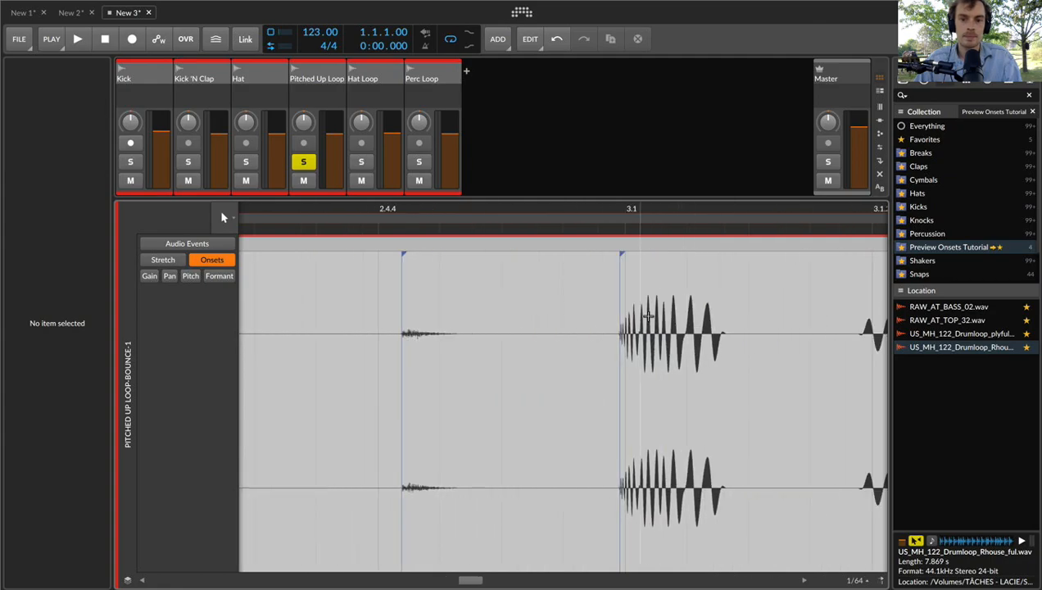
pyautogui.hscroll(10, 623, 327)
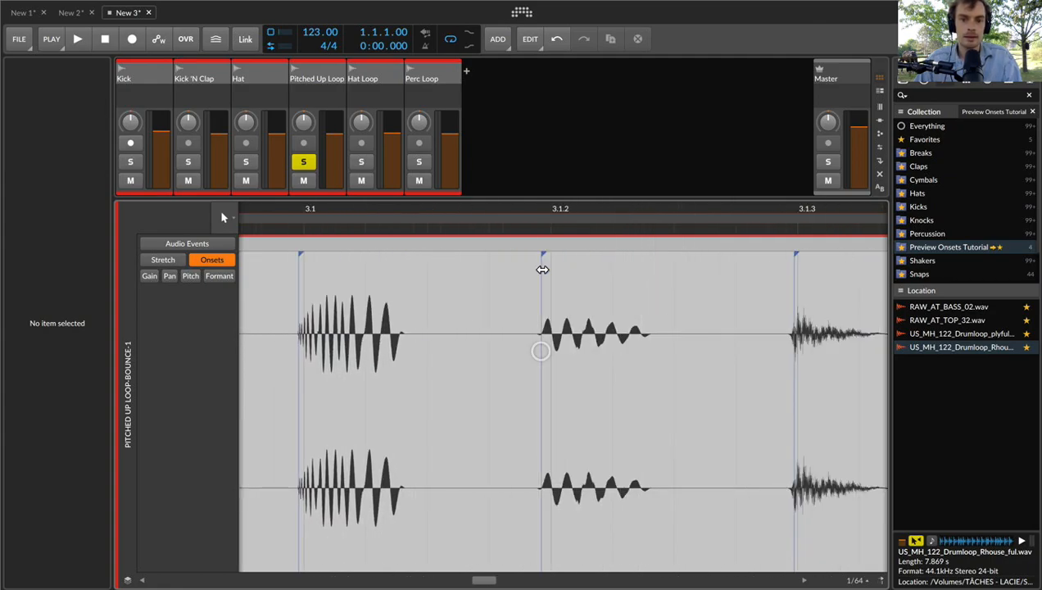
# Shorten the clip's loop to 2 bars, and split the audio event at bar 3 to delete everything from there onward
pyautogui.moveTo(534, 207); pyautogui.dragTo(531, 207)
pyautogui.moveTo(764, 215); pyautogui.dragTo(524, 215)
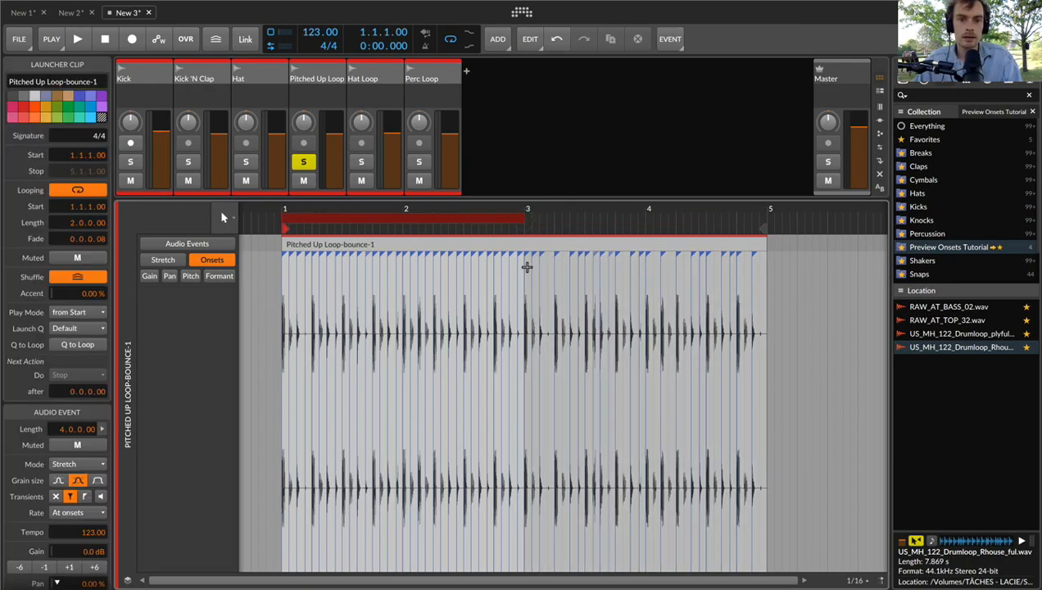
pyautogui.press('3')
pyautogui.press('4')
pyautogui.click(525, 272)
pyautogui.press('1')
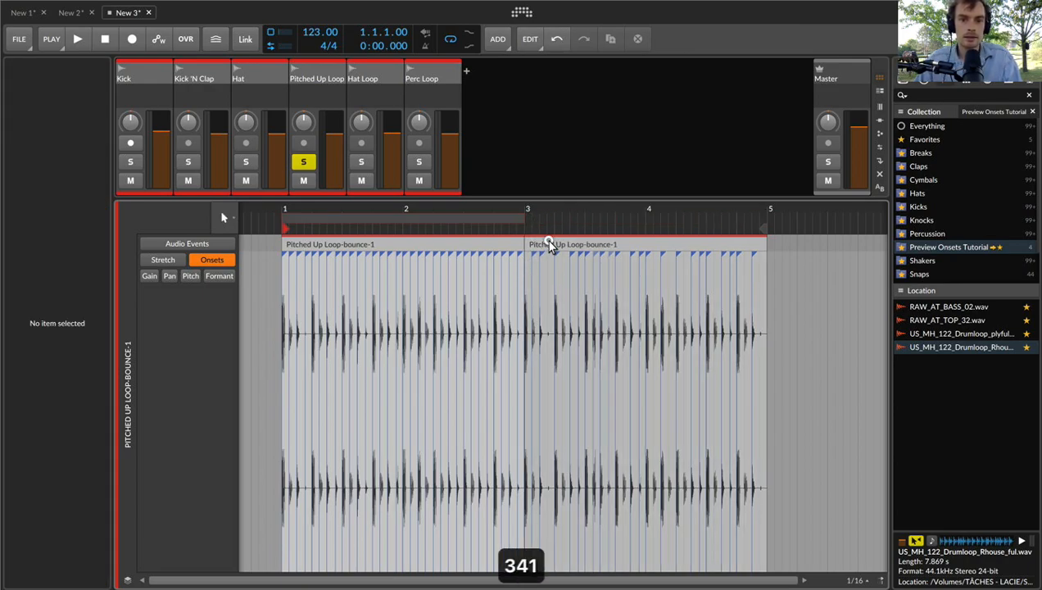
pyautogui.click(549, 242)
pyautogui.press('BackSpace')
# Close the detail editor, then reopen the trimmed Pitched Up Loop clip from the launcher with its two bars fitted in view
pyautogui.press('super+0')
pyautogui.press('super+0')
pyautogui.press('e')
pyautogui.click(361, 91)
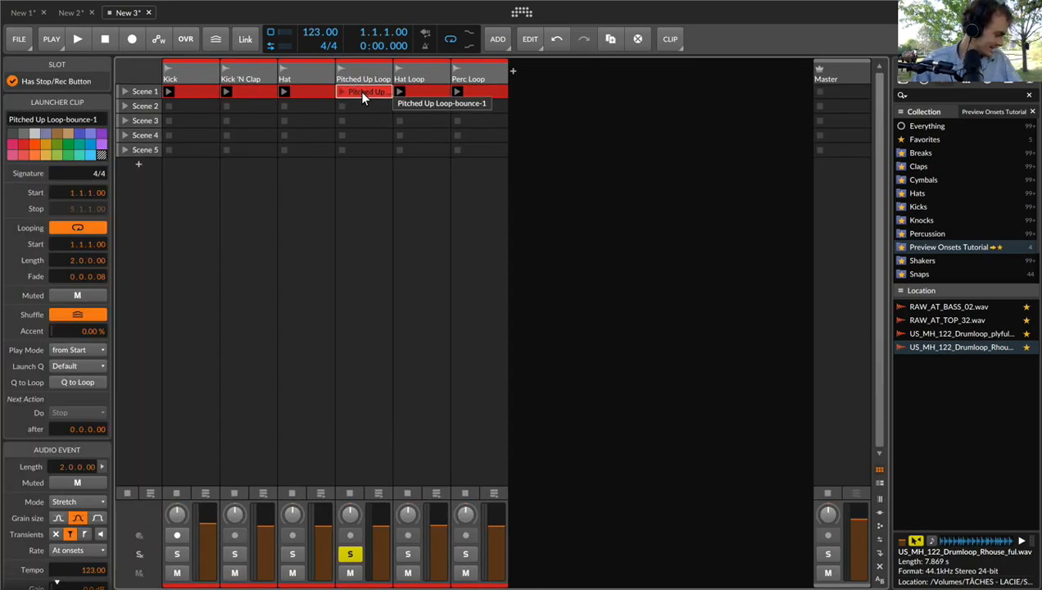
pyautogui.doubleClick(369, 89)
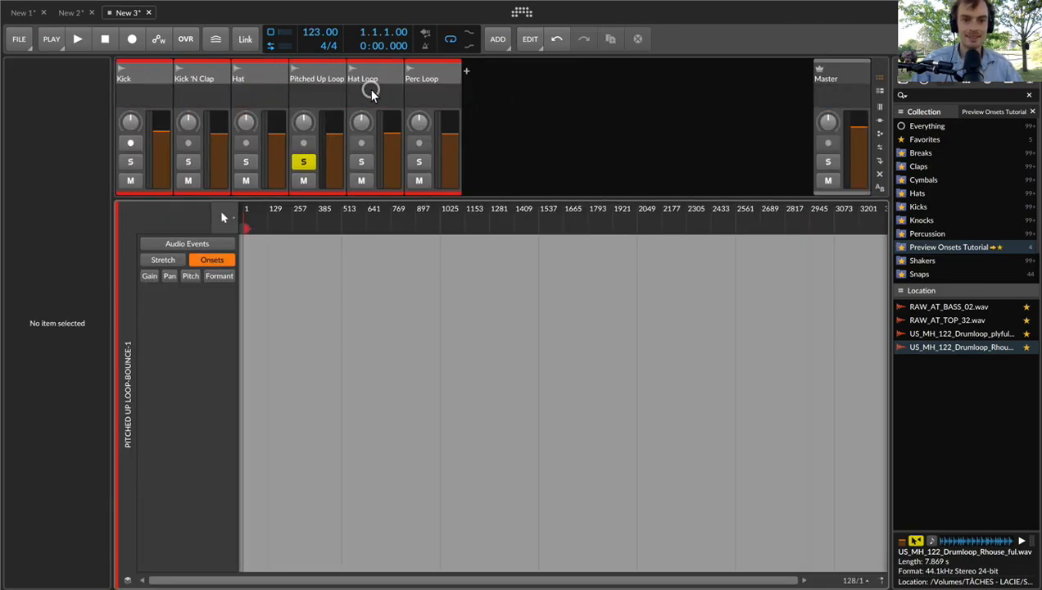
pyautogui.press('super+0')
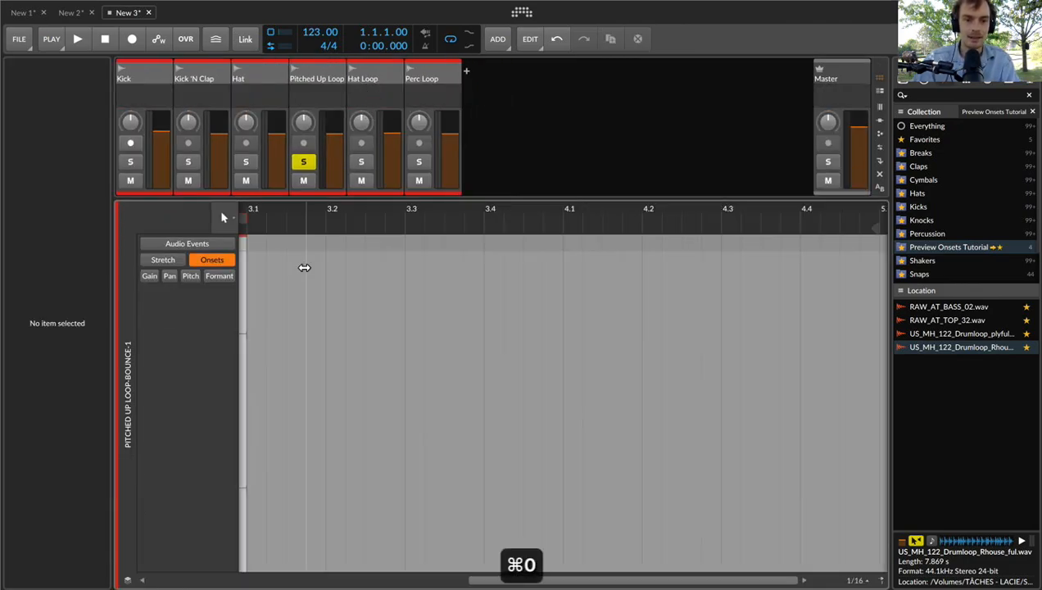
pyautogui.press('super+0')
# Slice the trimmed audio event in place at its onsets, then undo and redo the slicing to compare
pyautogui.click(330, 251)
pyautogui.press('super+p')
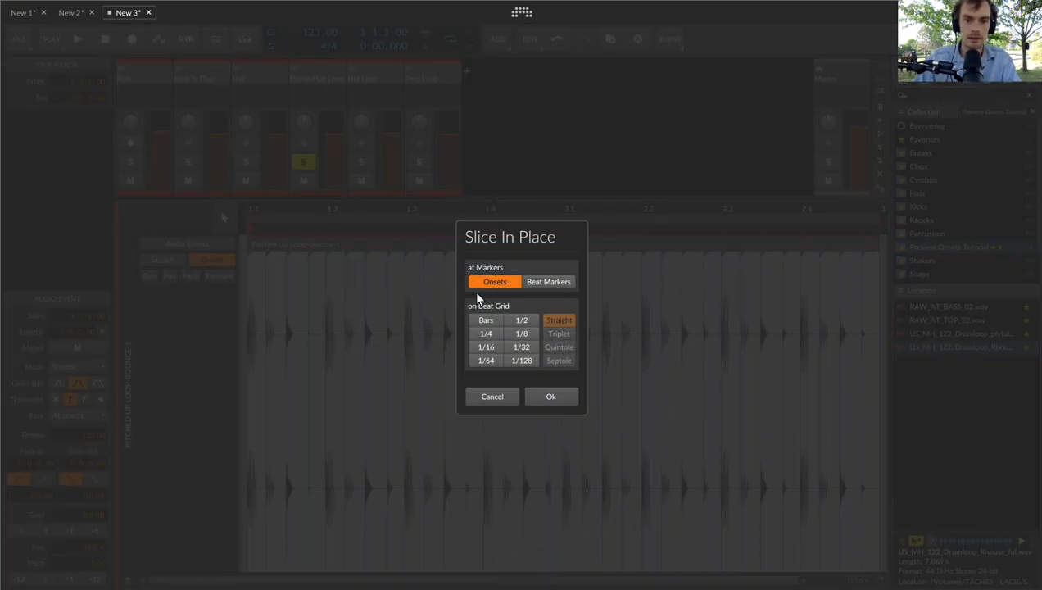
pyautogui.click(552, 397)
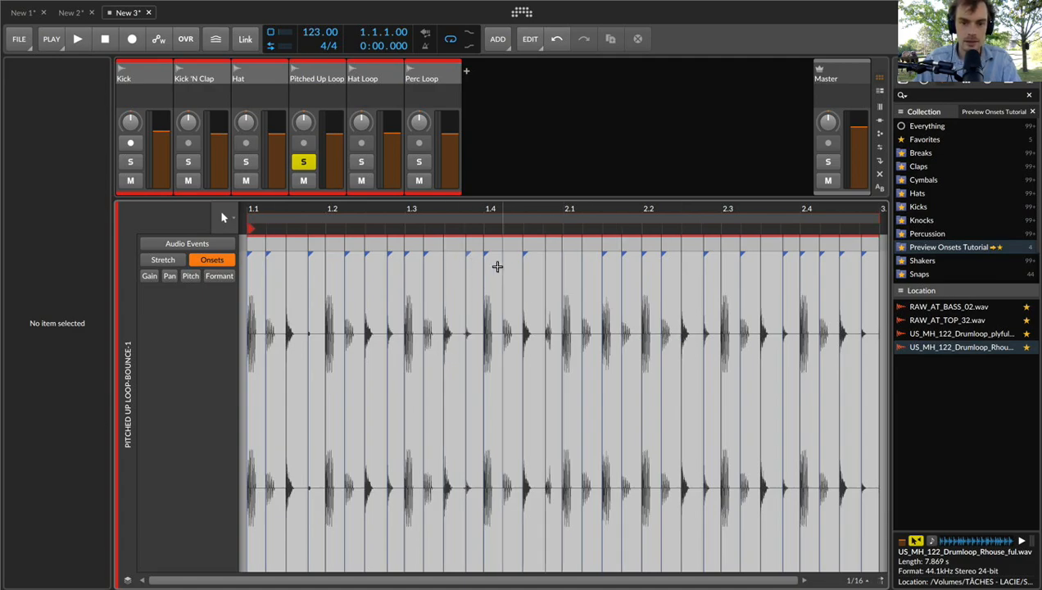
pyautogui.press('super+z')
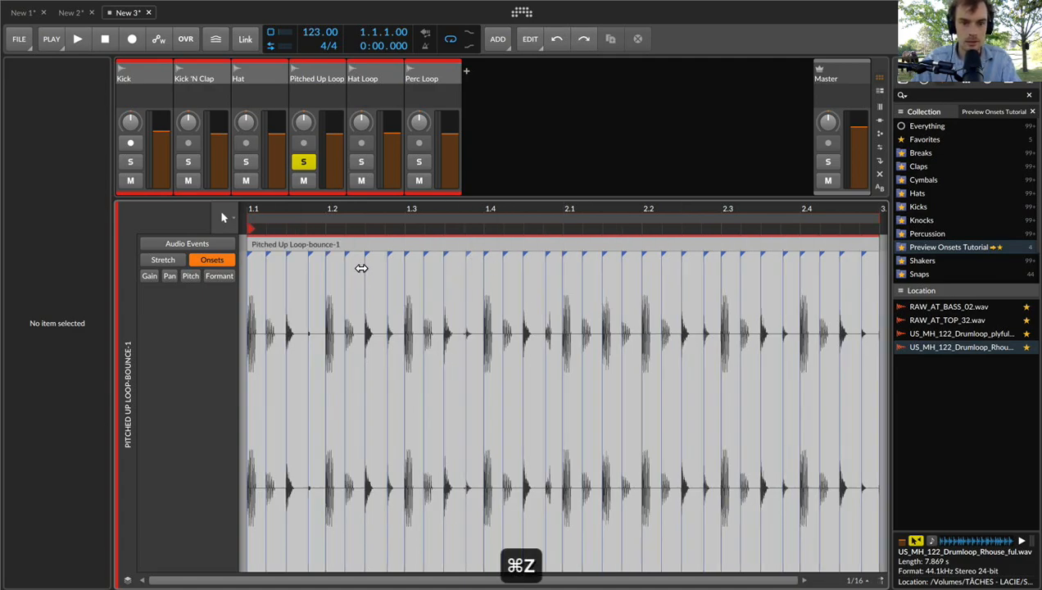
pyautogui.press('super+shift+z')
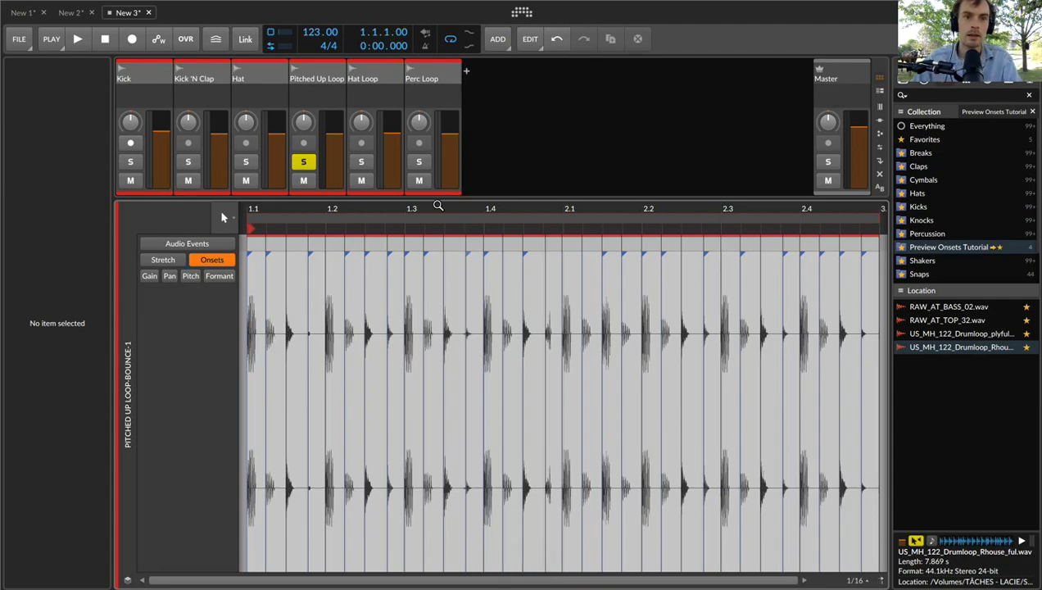
# Play the sliced clip briefly from the clip launcher, then reopen it in the detail editor at full length
pyautogui.press('e')
pyautogui.click(342, 91)
pyautogui.press('space')
pyautogui.doubleClick(366, 91)
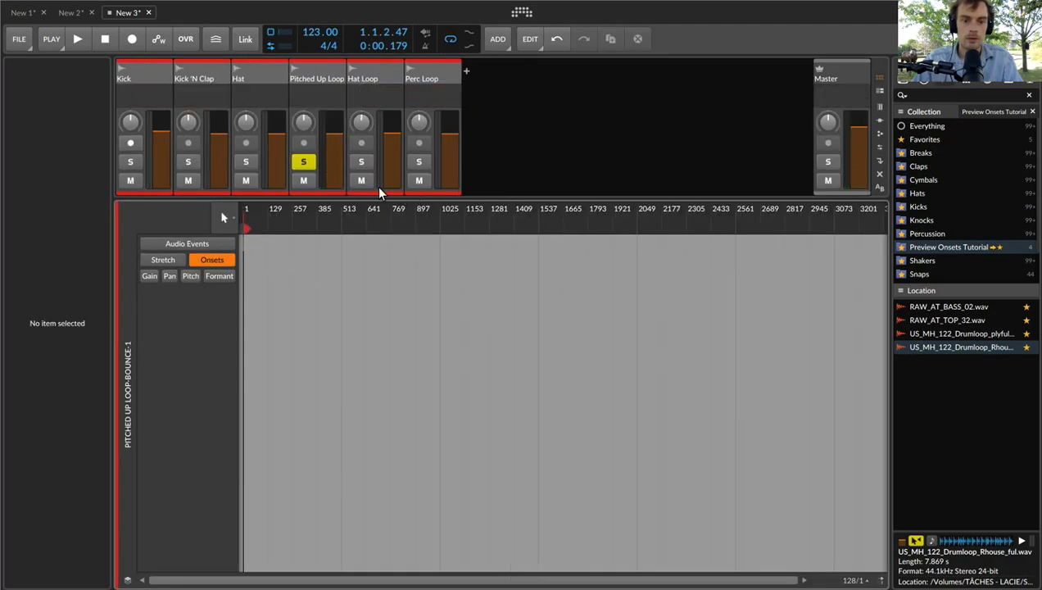
pyautogui.press('super+0')
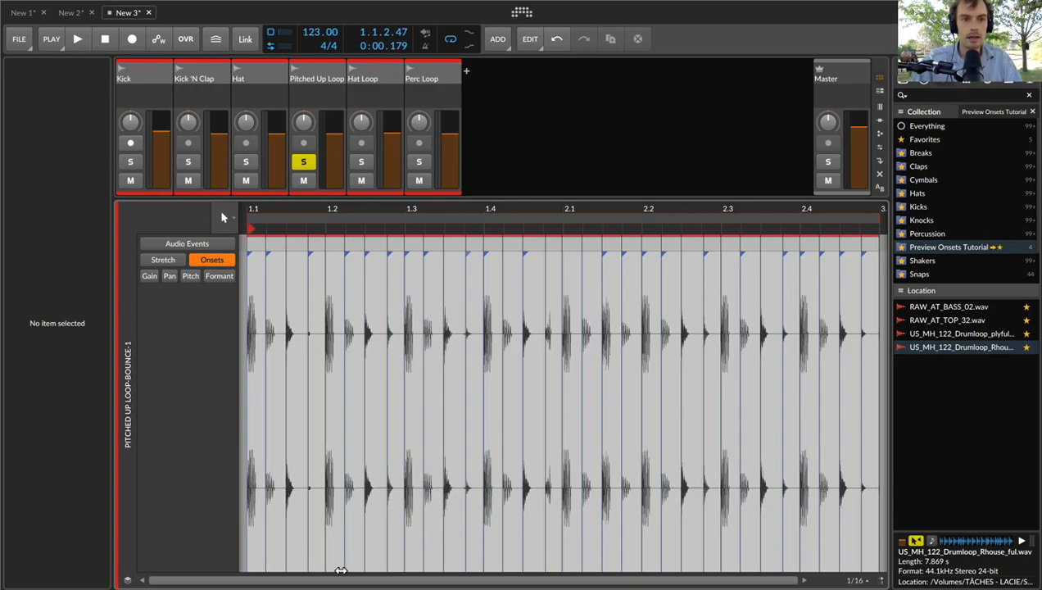
# Enable the groove, start playback and raise the groove's shuffle amount
pyautogui.click(45, 41)
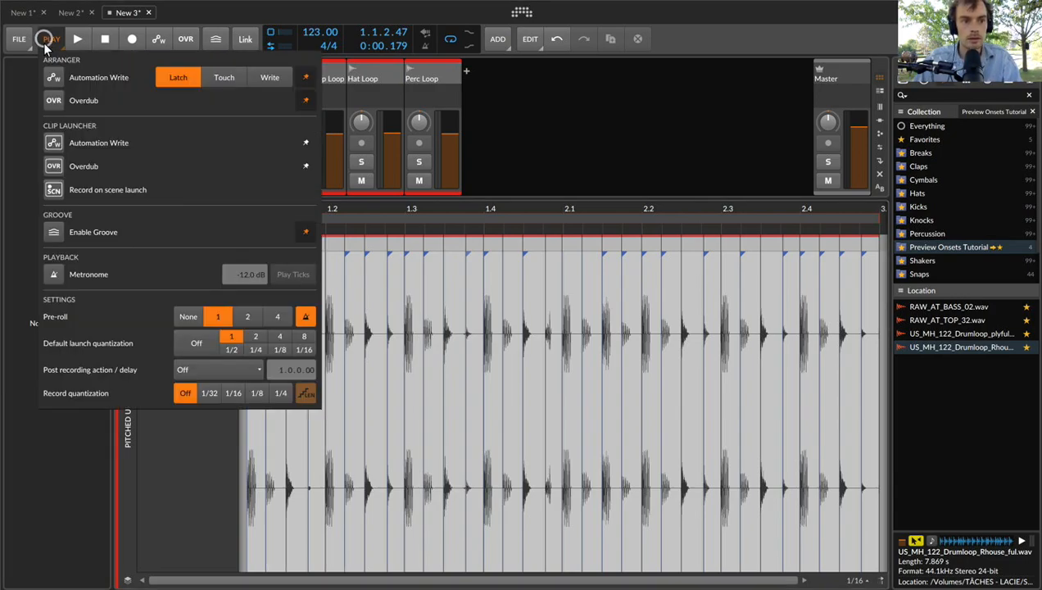
pyautogui.click(54, 232)
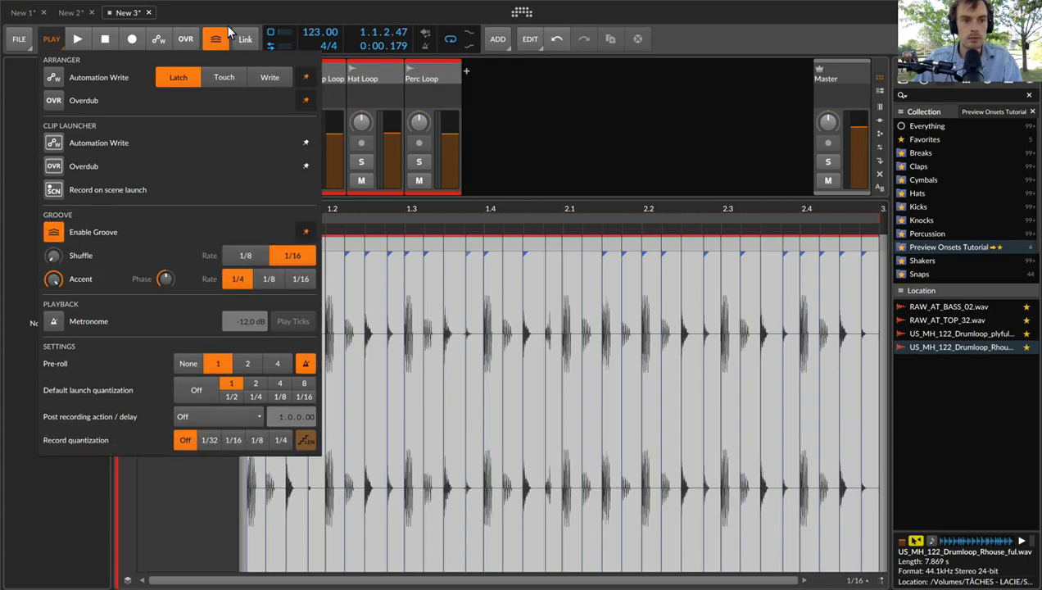
pyautogui.press('Escape')
pyautogui.press('space')
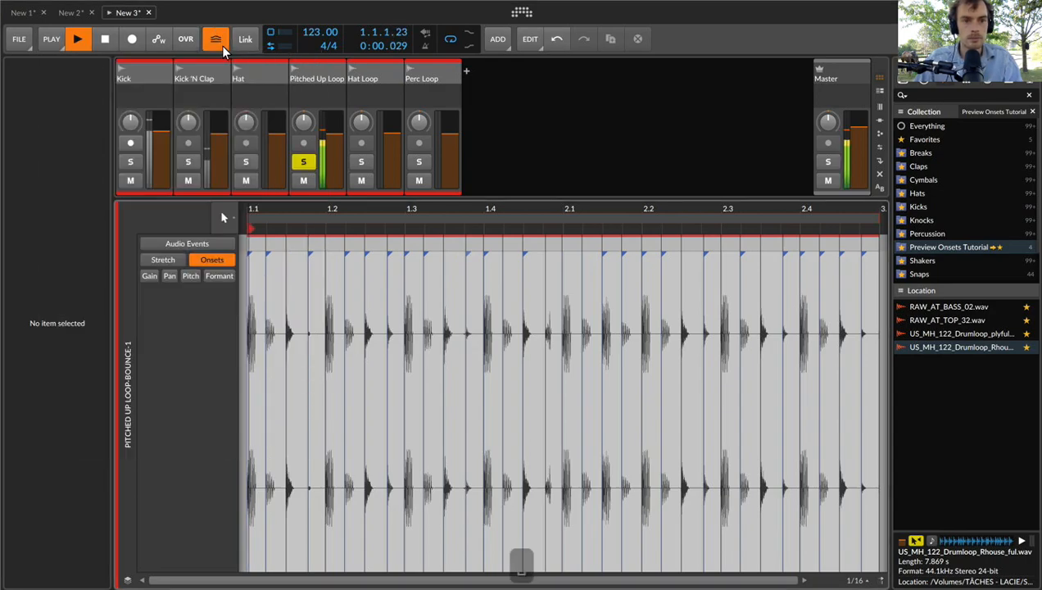
pyautogui.click(45, 39)
pyautogui.moveTo(53, 257); pyautogui.dragTo(52, 208)
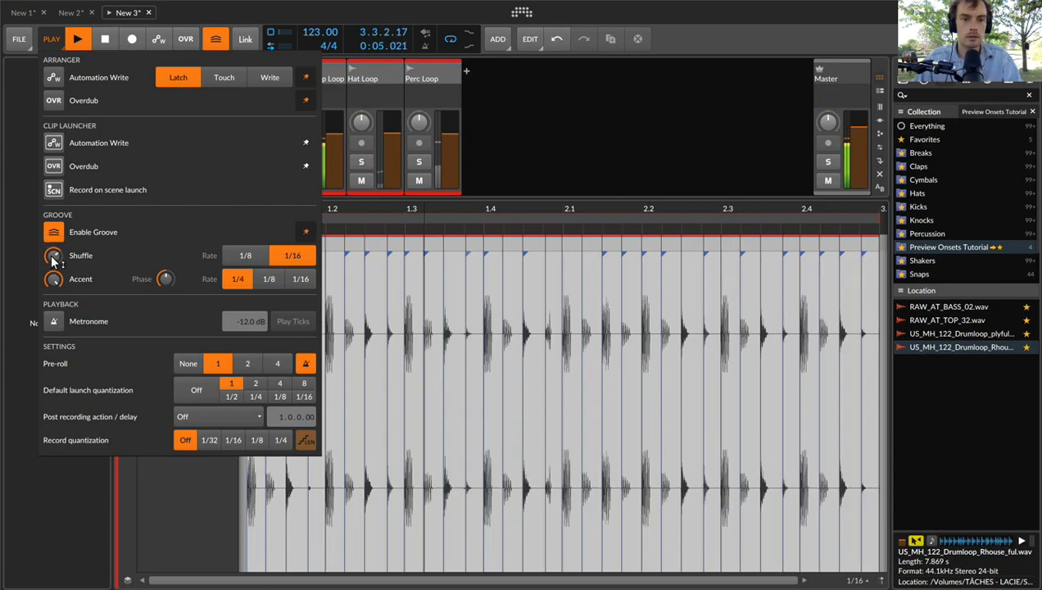
# Audition Elastique Pro on all the Pitched Up Loop slices, set their stretch mode to Elastique, and stop playback
pyautogui.click(573, 175)
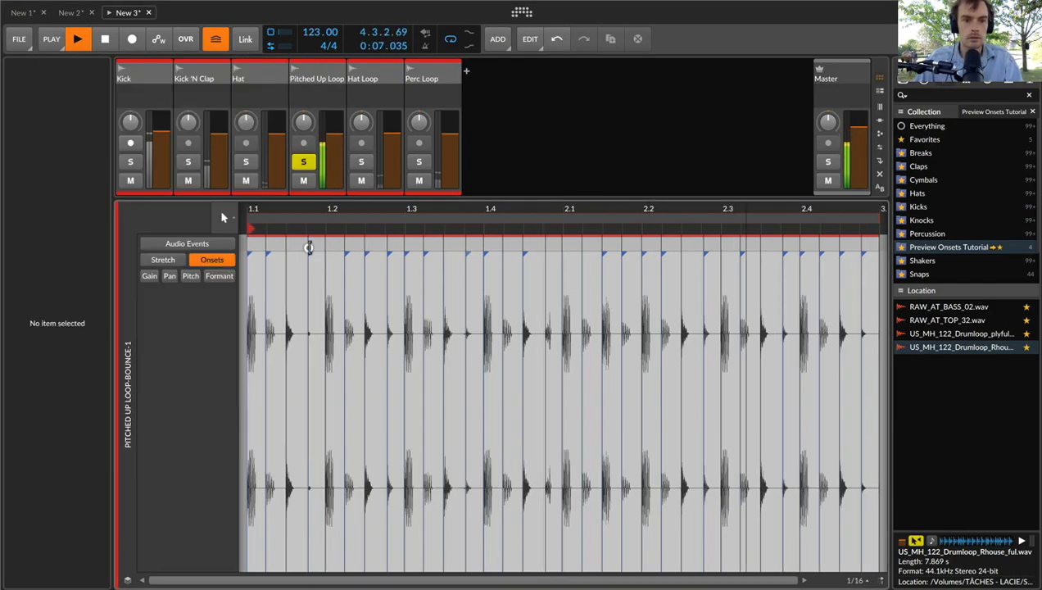
pyautogui.press('super+a')
pyautogui.click(78, 367)
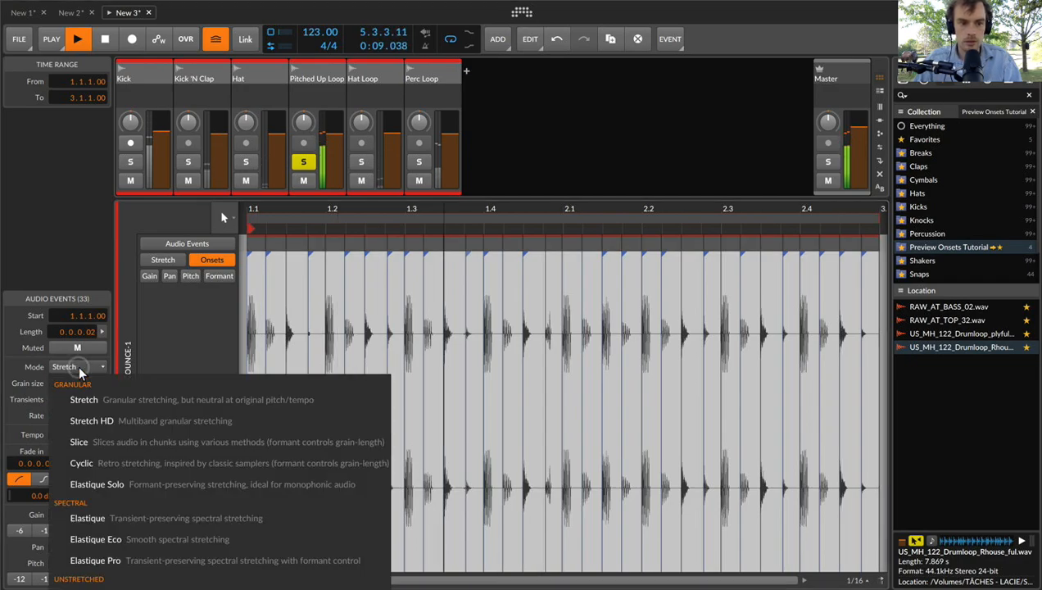
pyautogui.click(164, 562)
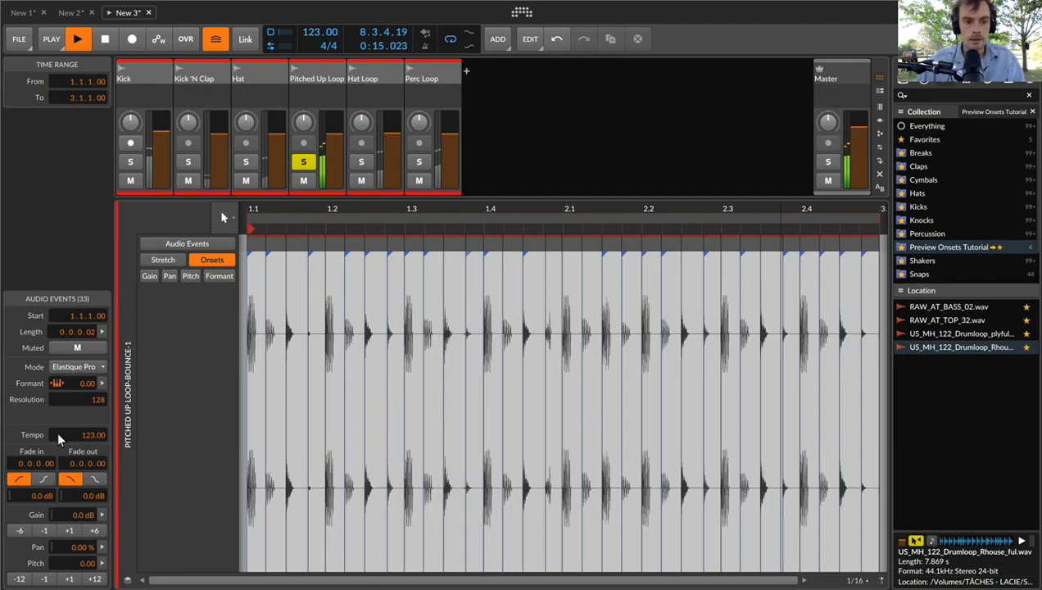
pyautogui.click(61, 365)
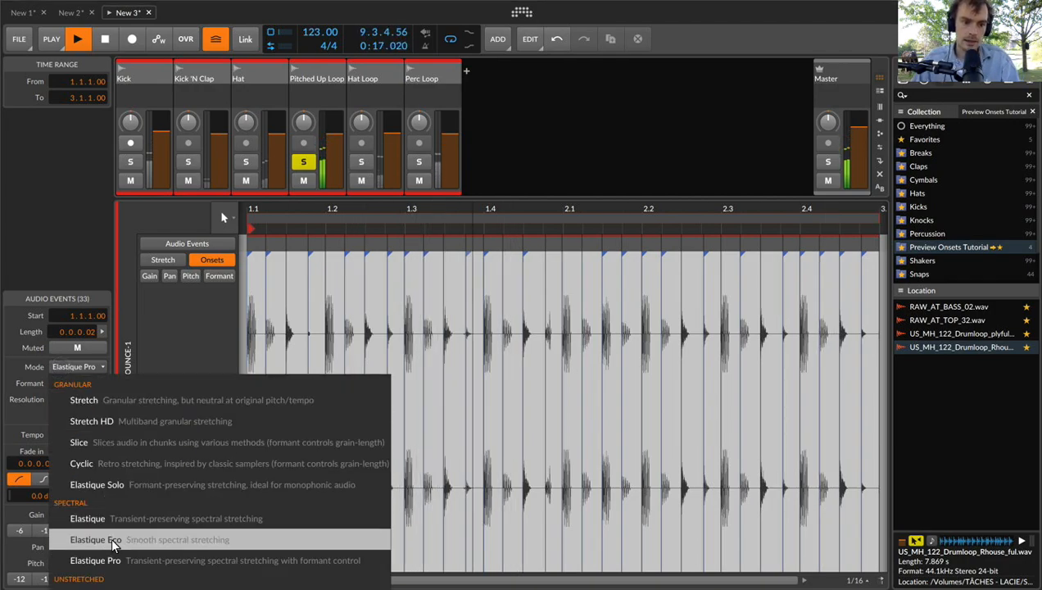
pyautogui.click(116, 518)
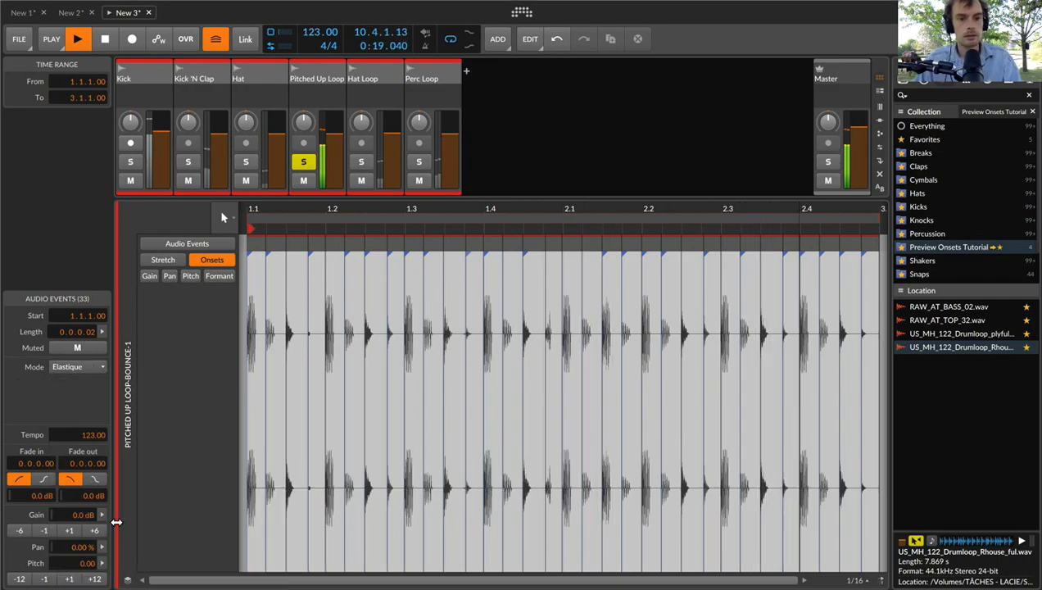
pyautogui.press('space')
# Return to the clip launcher, solo the Hat Loop track and open its clip in the detail editor from the beginning
pyautogui.press('e')
pyautogui.click(429, 90)
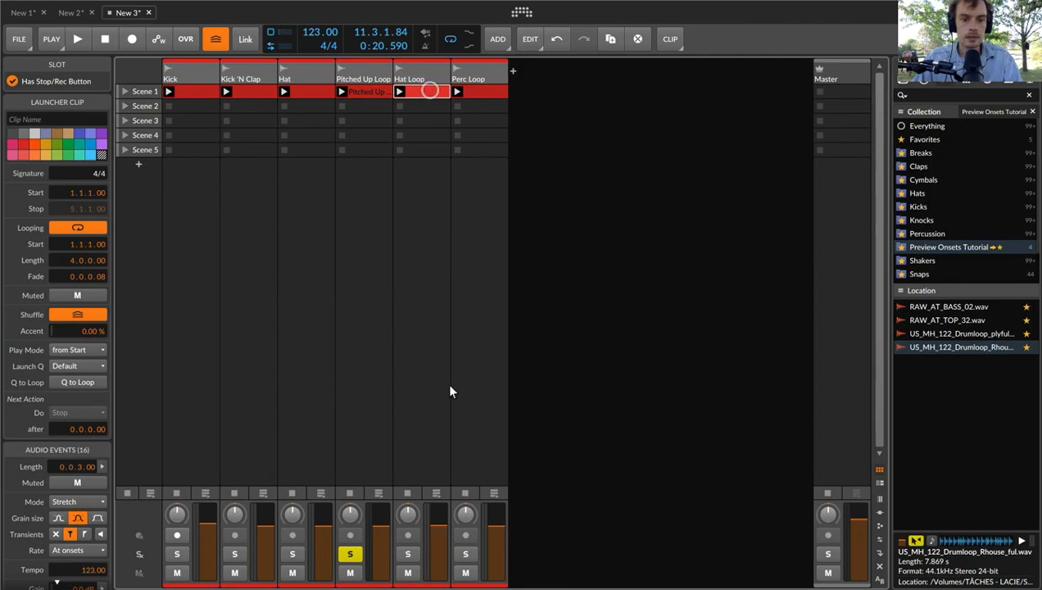
pyautogui.click(408, 554)
pyautogui.doubleClick(436, 92)
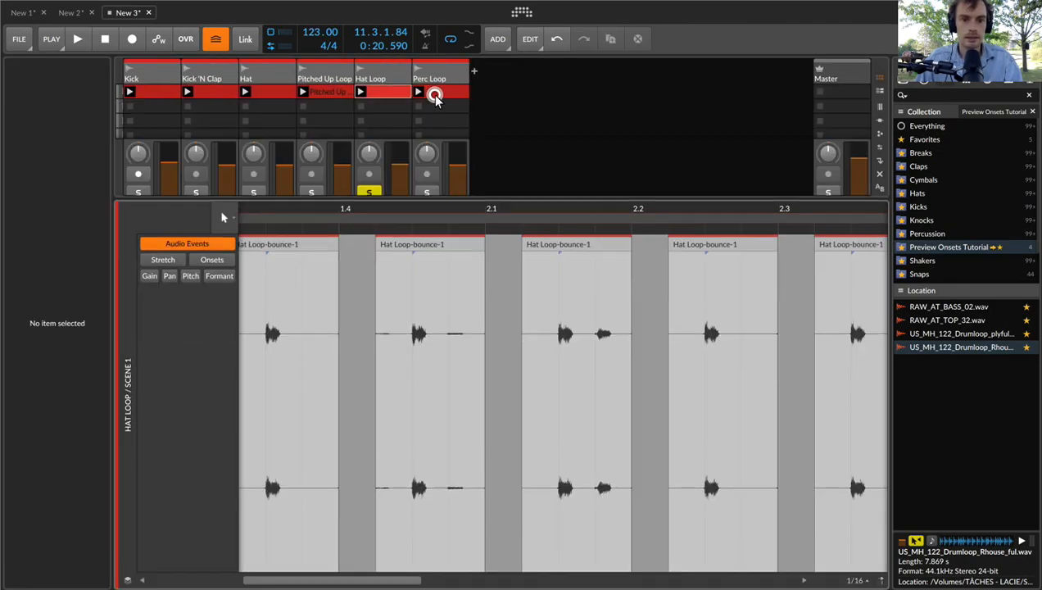
pyautogui.hscroll(-5, 399, 316)
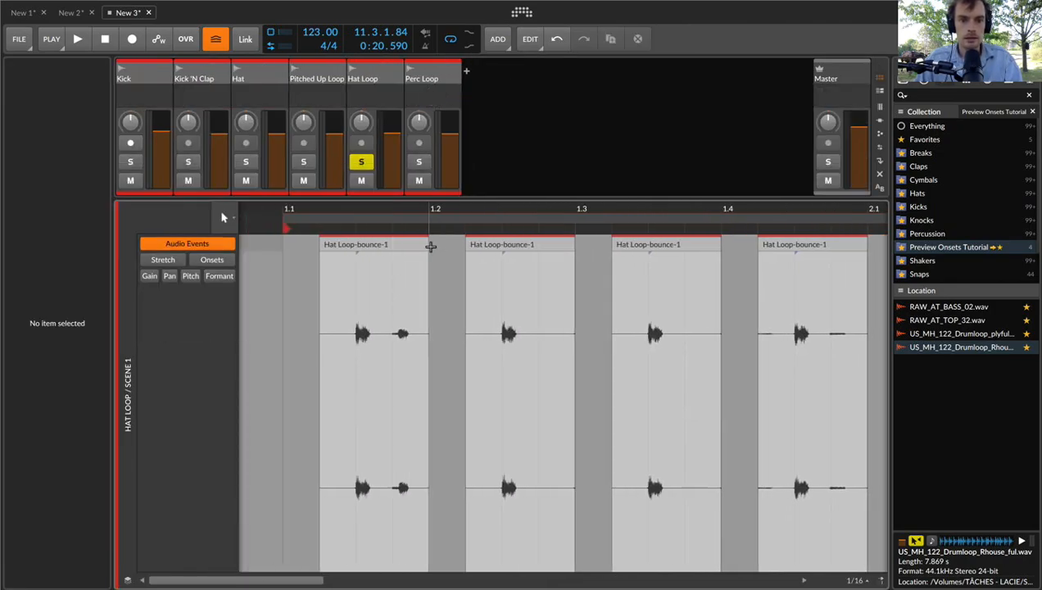
# Select all Hat Loop audio events and raise their gain to +12 dB
pyautogui.click(374, 242)
pyautogui.press('super+a')
pyautogui.click(96, 530)
pyautogui.click(95, 530)
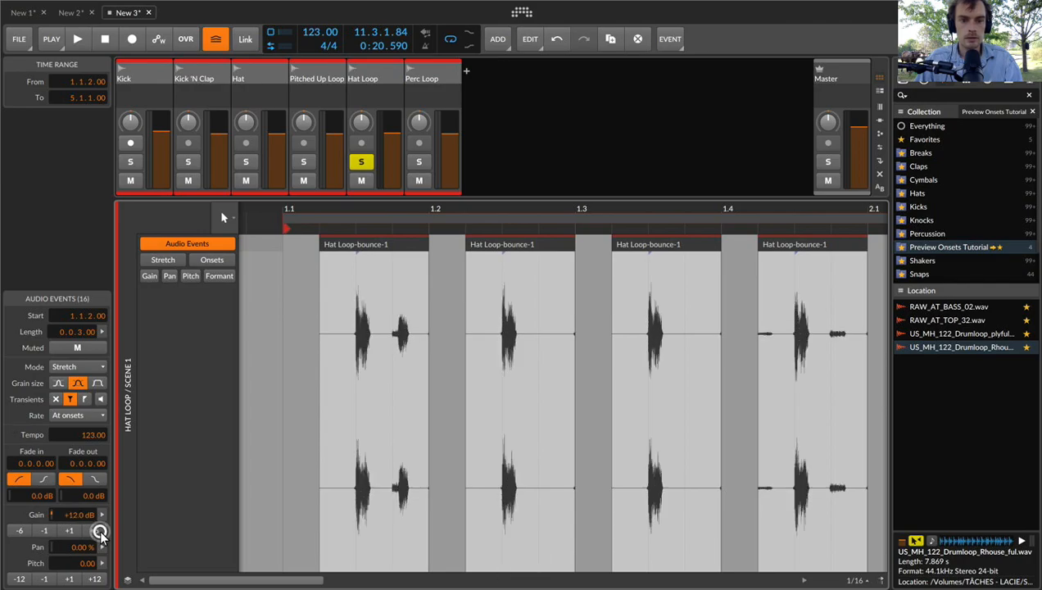
# Bounce the Hat Loop clip in place and open the bounced clip in the detail editor
pyautogui.press('super+e')
pyautogui.click(424, 90)
pyautogui.press('super+b')
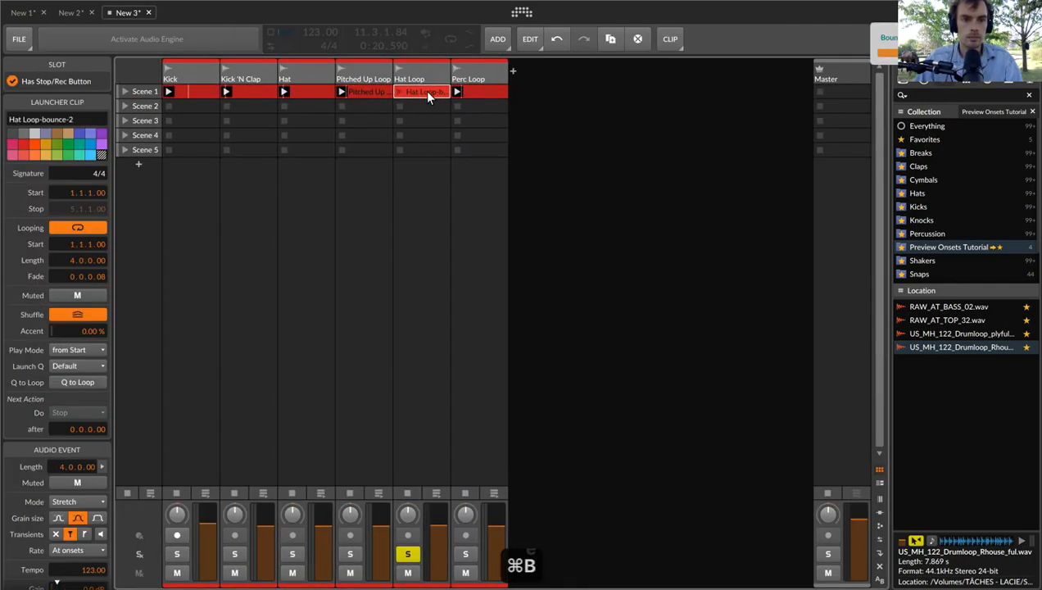
pyautogui.doubleClick(424, 91)
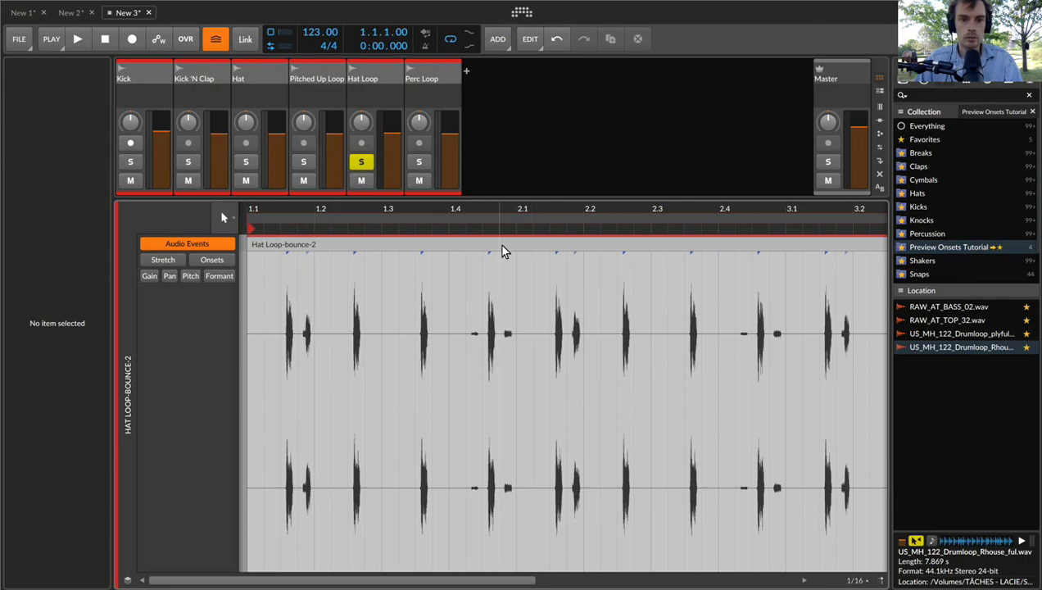
# Show the bounced Hat Loop's onsets and add missing ones at the quiet hits around beats 1.4 and 2.4
pyautogui.moveTo(482, 207); pyautogui.dragTo(483, 212)
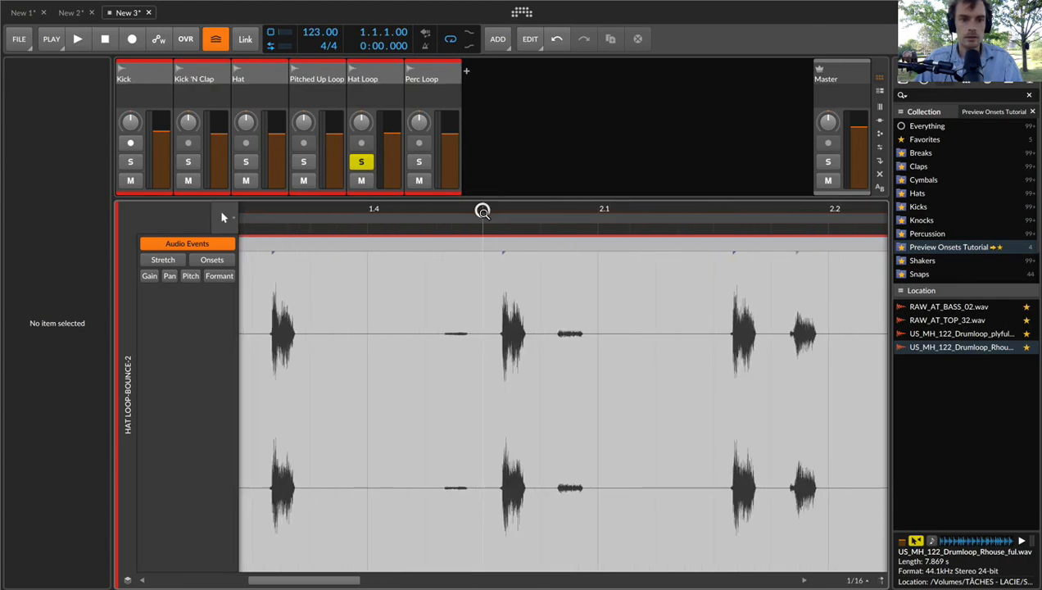
pyautogui.click(218, 261)
pyautogui.doubleClick(443, 352)
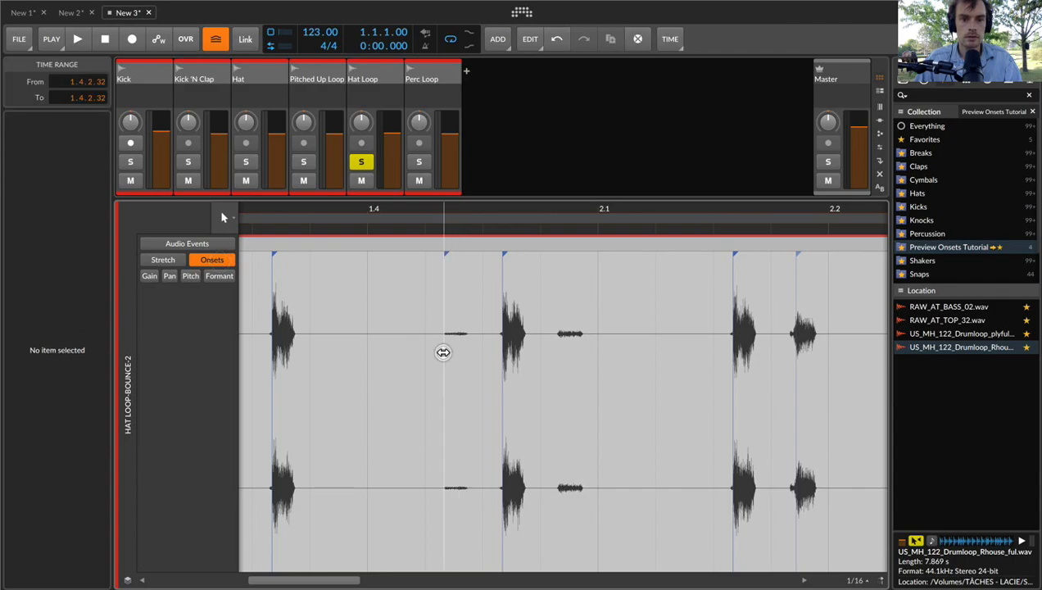
pyautogui.doubleClick(557, 351)
pyautogui.hscroll(10, 557, 352)
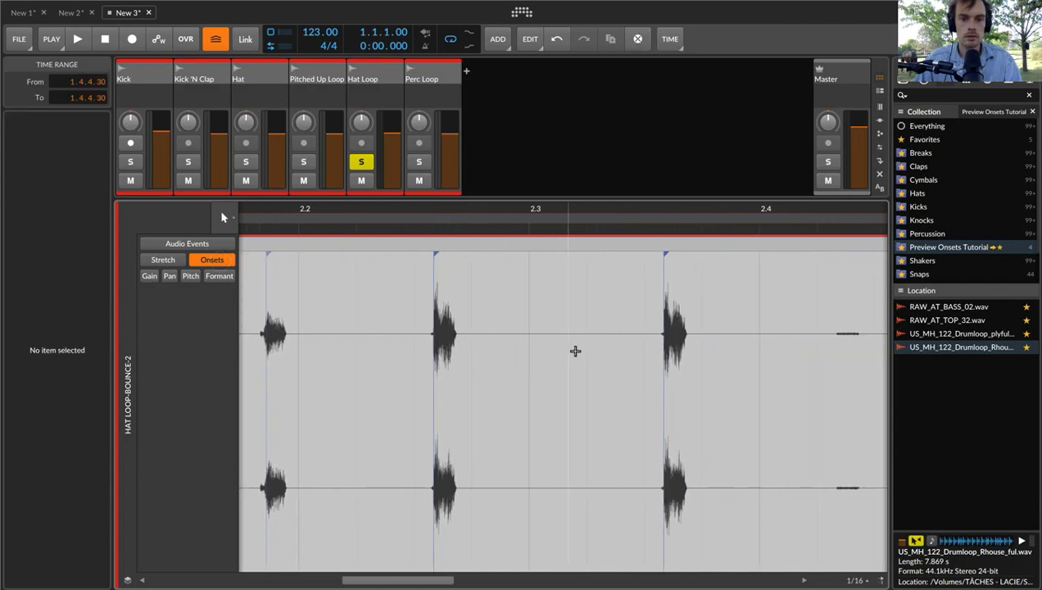
pyautogui.doubleClick(576, 344)
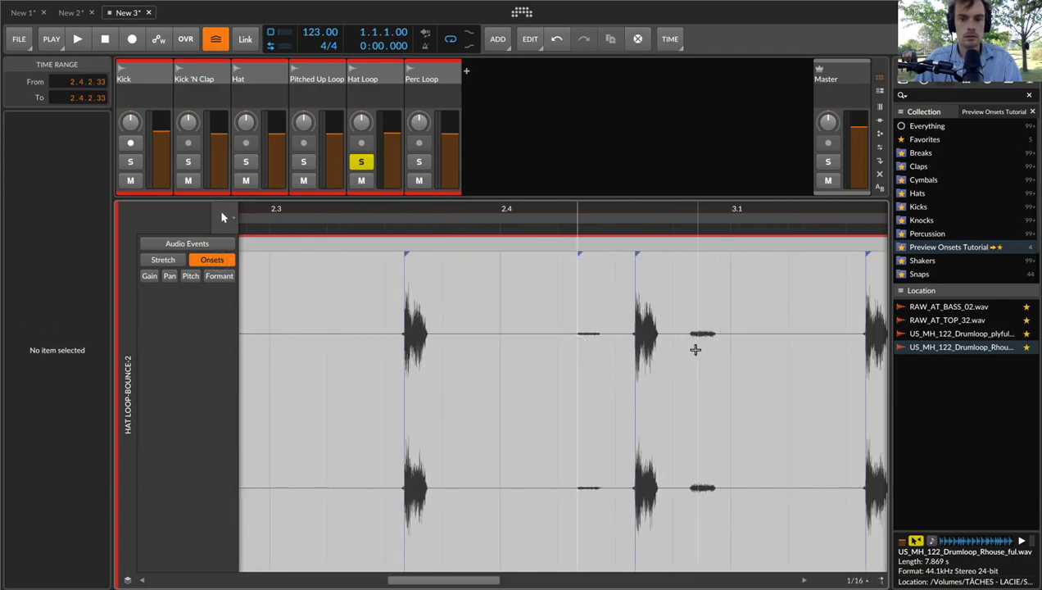
pyautogui.doubleClick(688, 351)
pyautogui.hscroll(10, 688, 352)
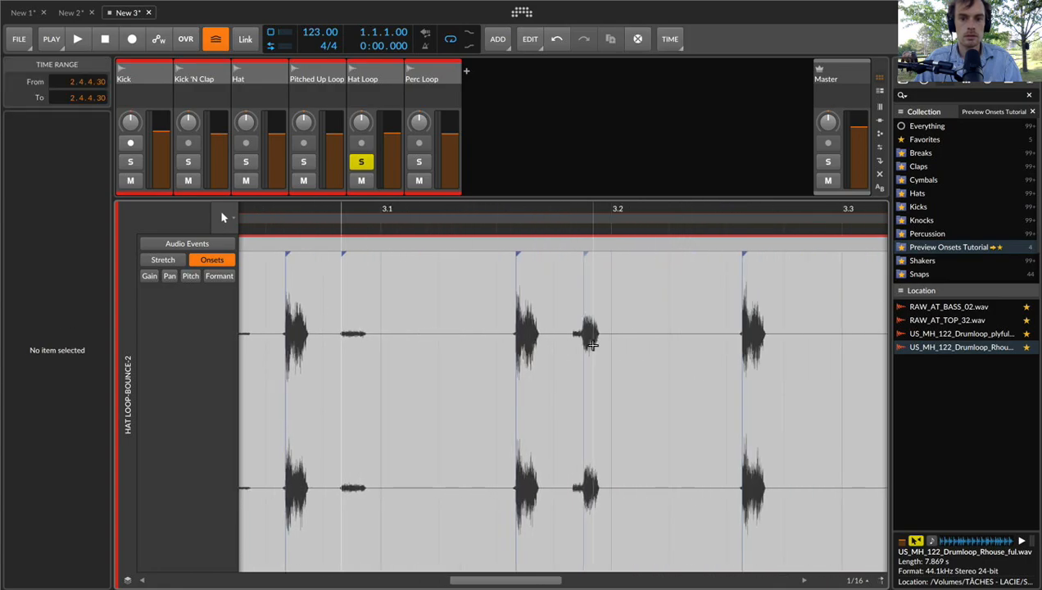
# Add the missing onsets at the quiet Hat Loop hits around beats 3.4, 4.1 and 4.4
pyautogui.hscroll(5, 593, 345)
pyautogui.doubleClick(528, 349)
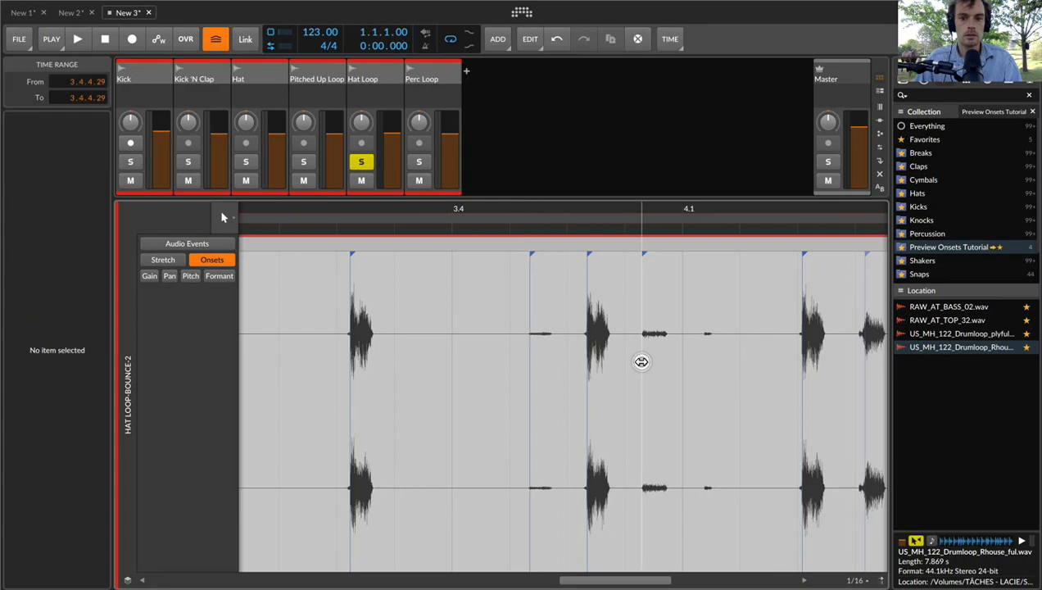
pyautogui.doubleClick(704, 364)
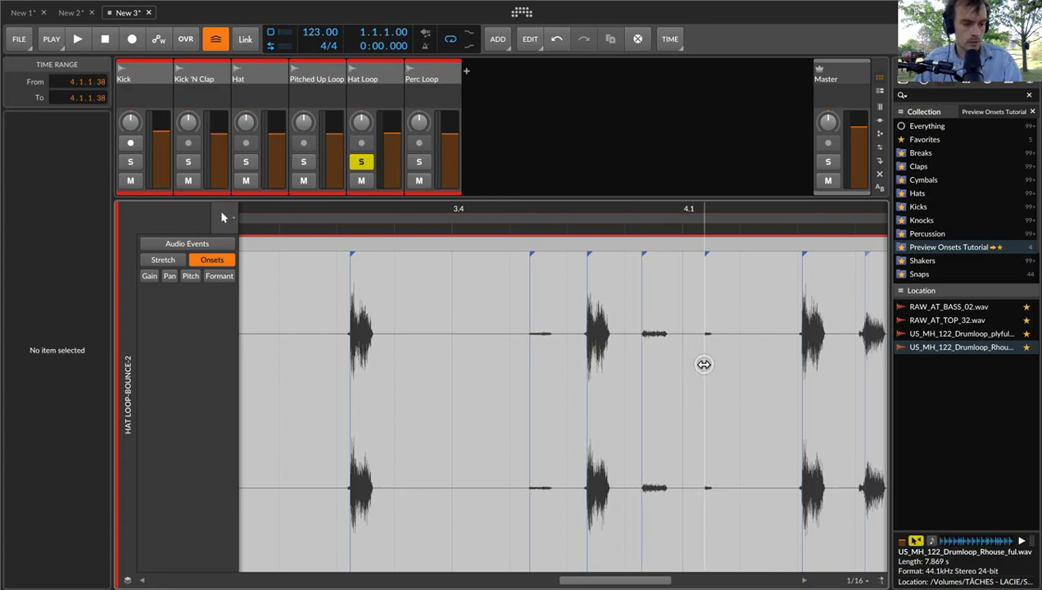
pyautogui.hscroll(10, 703, 365)
pyautogui.hscroll(8, 593, 345)
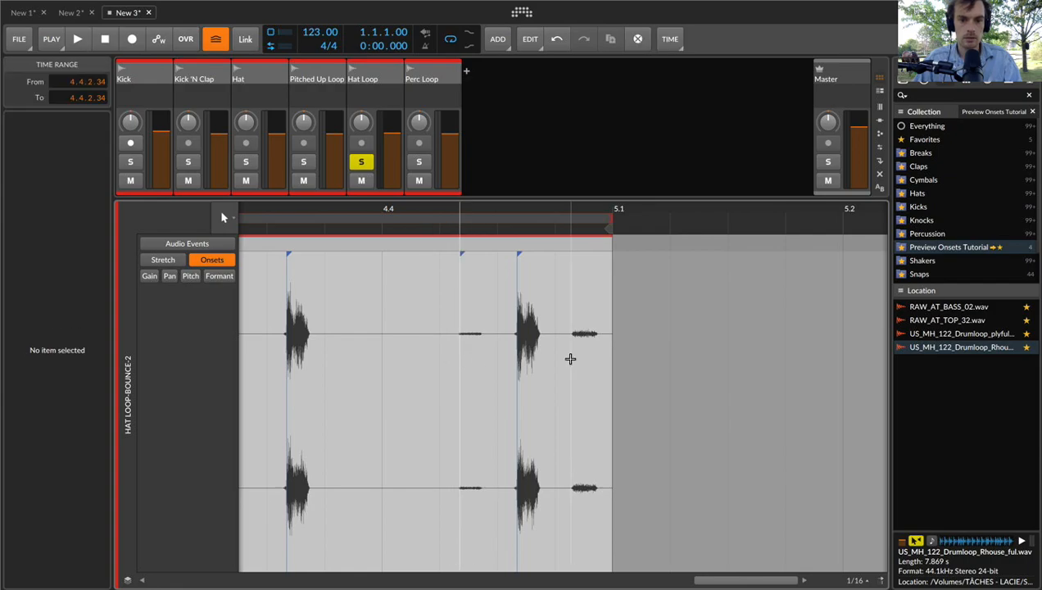
pyautogui.hscroll(-8, 572, 359)
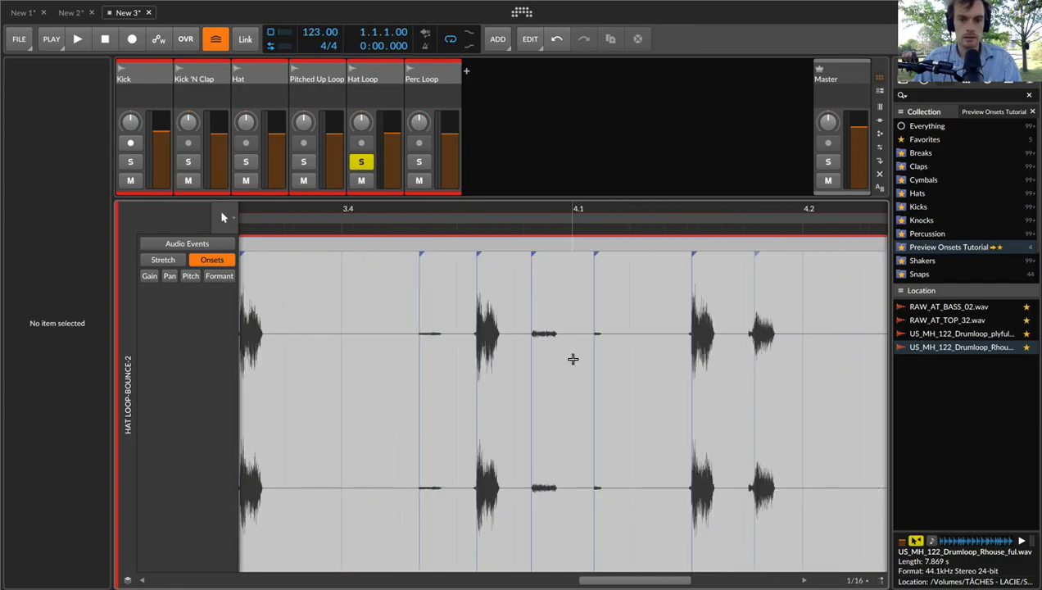
# Slice the bounced Hat Loop event in place at its onsets and select all the resulting slices
pyautogui.click(526, 239)
pyautogui.press('super+p')
pyautogui.click(544, 397)
pyautogui.press('super+a')
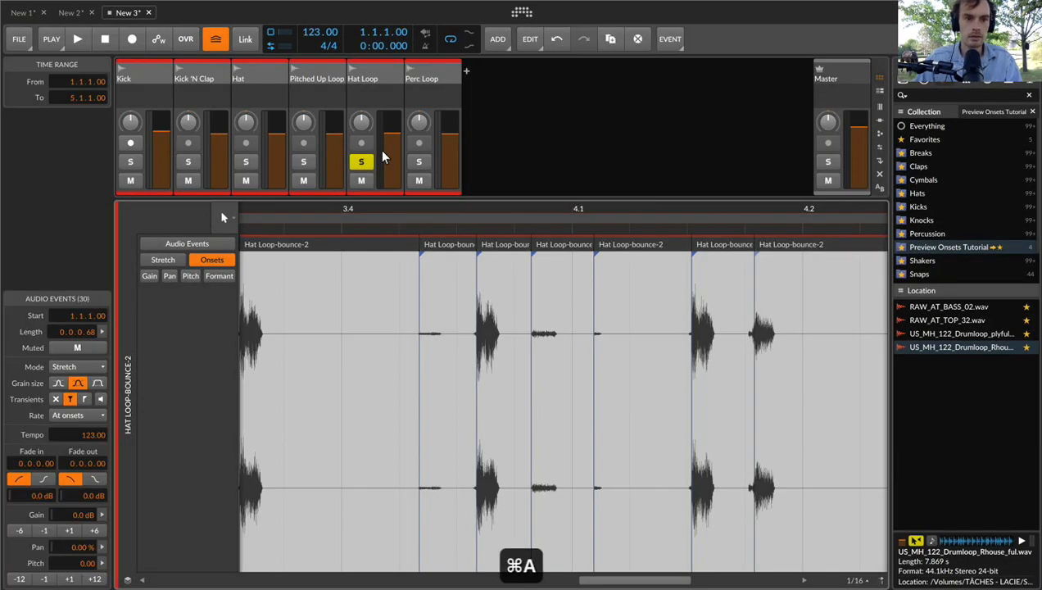
# Return to the clip launcher and briefly play the soloed, sliced Hat Loop
pyautogui.press('e')
pyautogui.press('space')
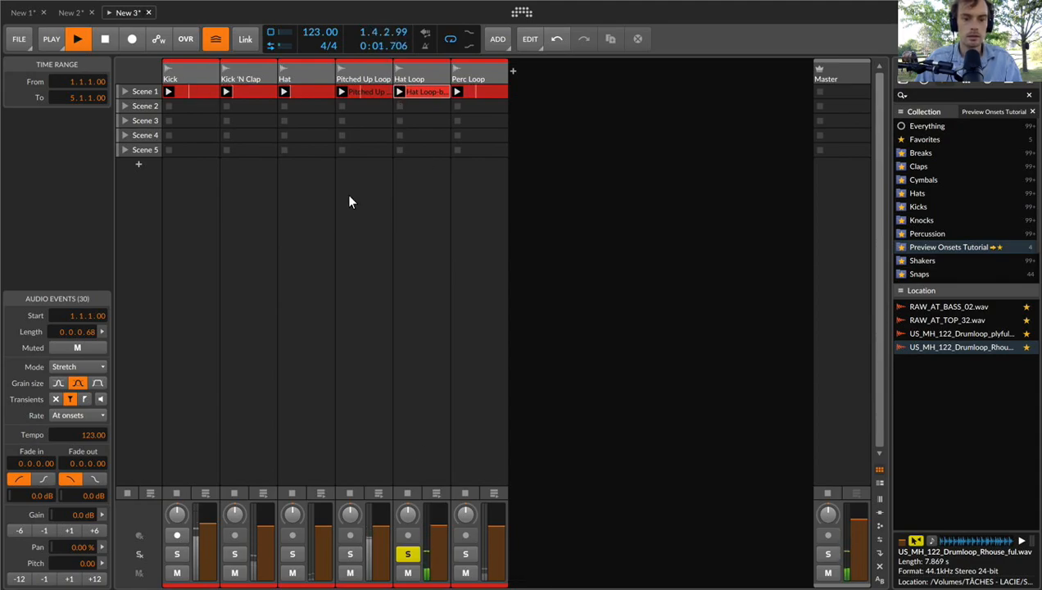
pyautogui.press('space')
# Select the Hat Loop and Pitched Up Loop clips together and set the gain of their audio events to -12 dB
pyautogui.click(426, 91)
pyautogui.keyDown('shift'); pyautogui.click(372, 91); pyautogui.keyUp('shift')
pyautogui.press('e')
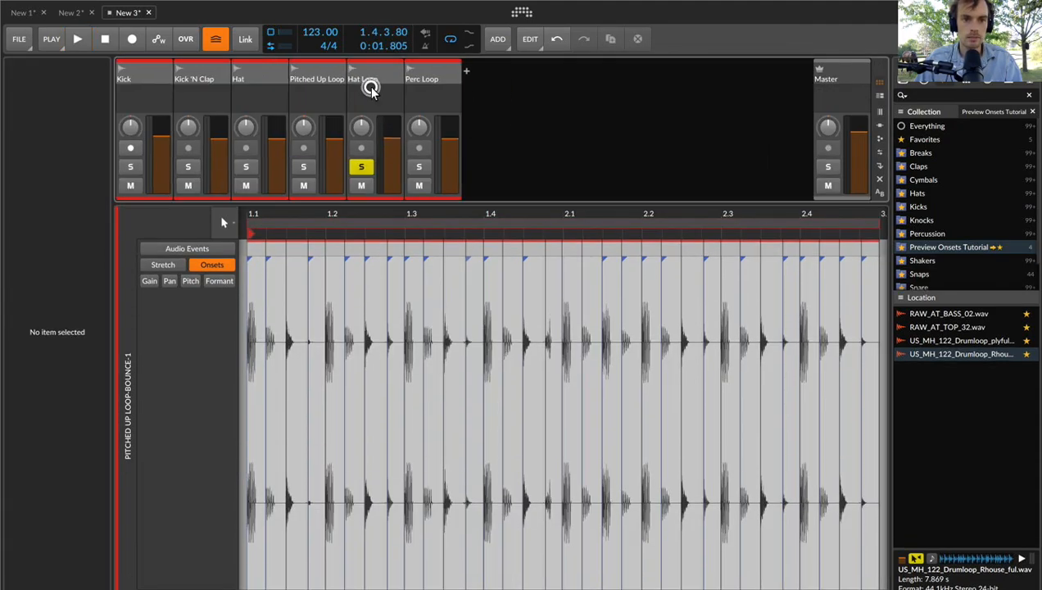
pyautogui.press('e')
pyautogui.click(411, 92)
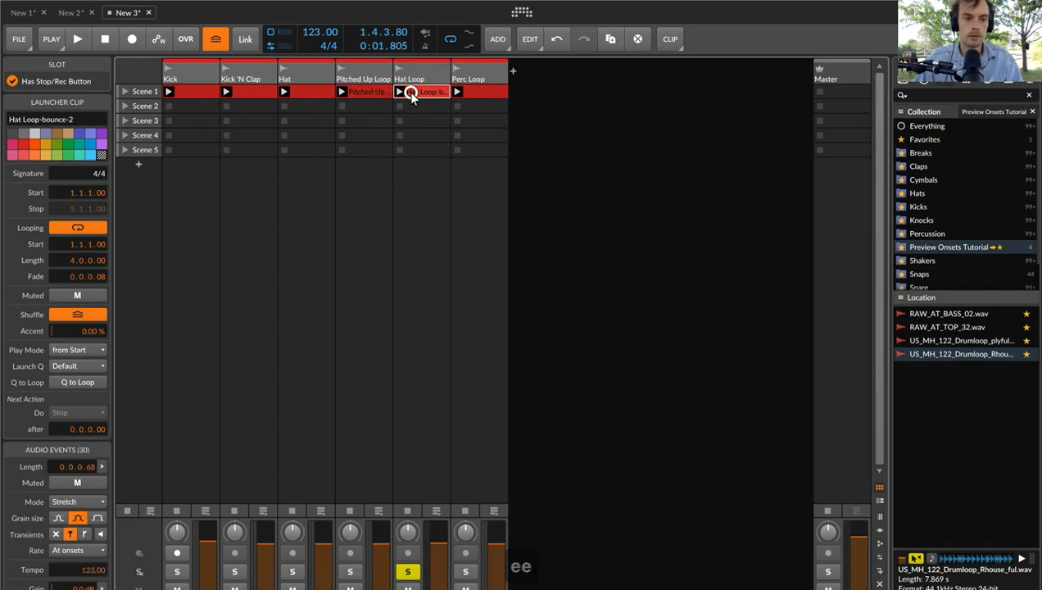
pyautogui.keyDown('shift'); pyautogui.click(359, 92); pyautogui.keyUp('shift')
pyautogui.scroll(-2, 27, 479)
# Play both loops with Pitched Up Loop also soloed, check its clip in the detail editor, and return to the launcher
pyautogui.press('space')
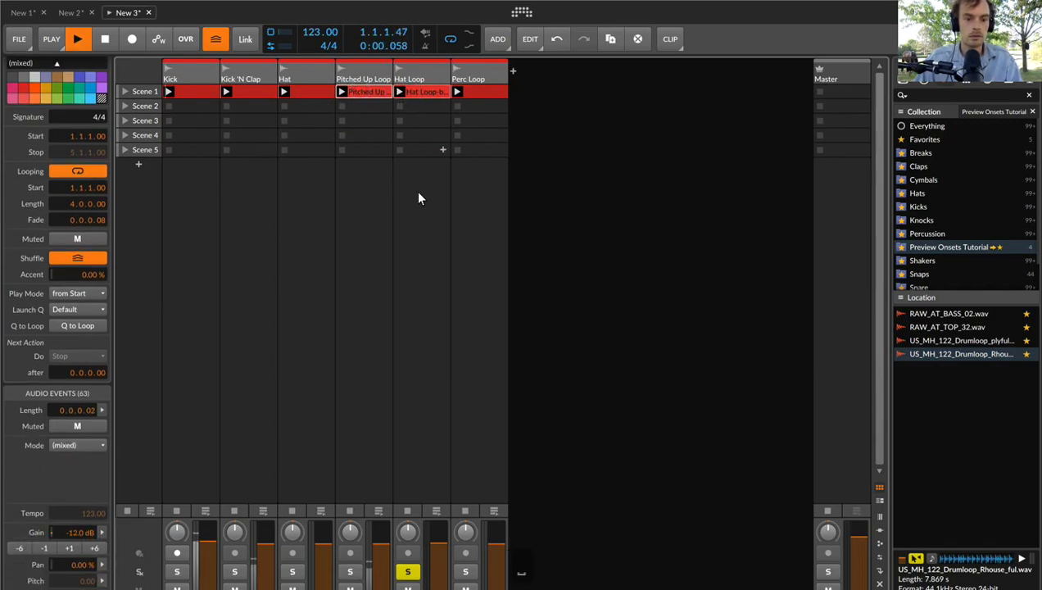
pyautogui.click(350, 571)
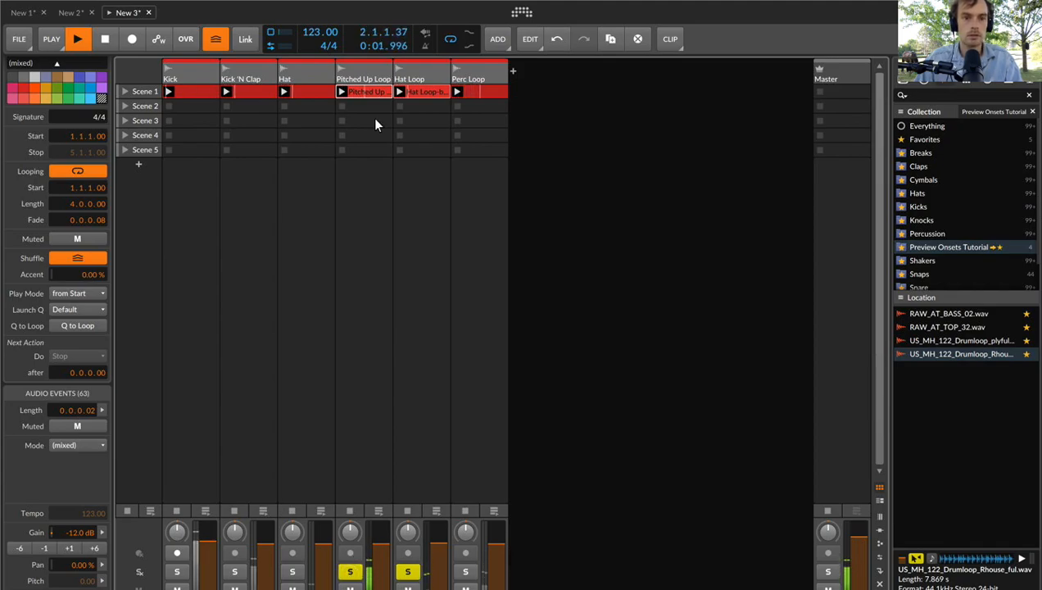
pyautogui.doubleClick(368, 89)
pyautogui.press('space')
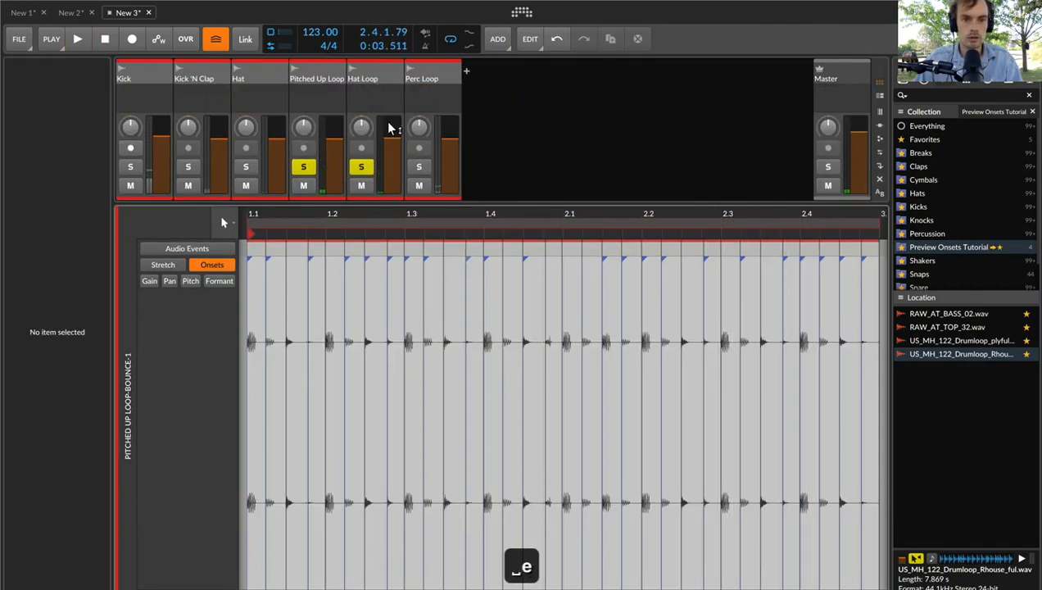
pyautogui.press('e')
pyautogui.doubleClick(368, 91)
pyautogui.press('Escape')
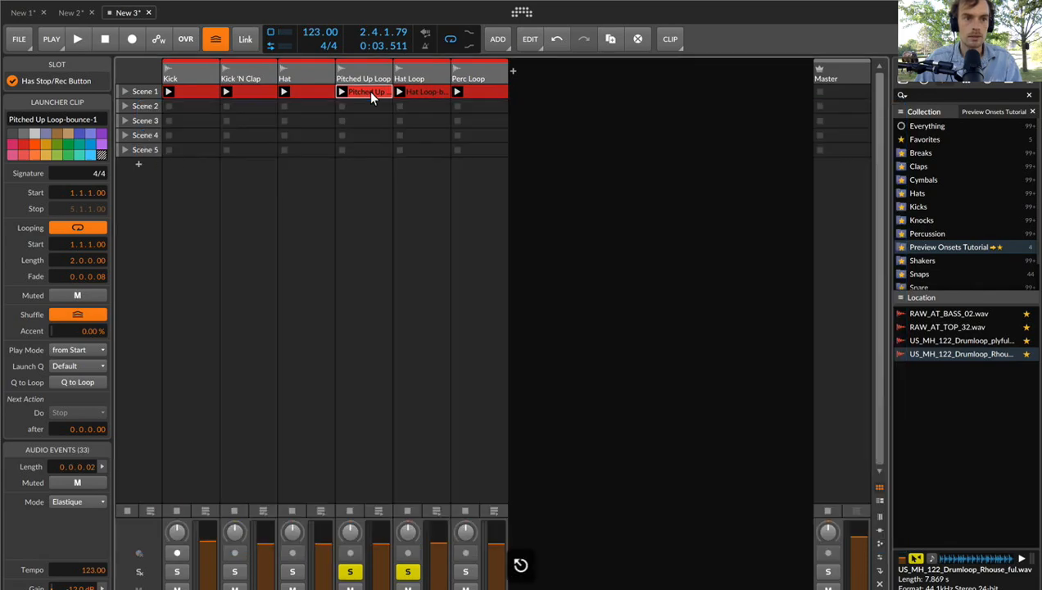
# Lower the groove's shuffle amount slightly and unsolo the Pitched Up Loop and Hat Loop tracks
pyautogui.click(49, 39)
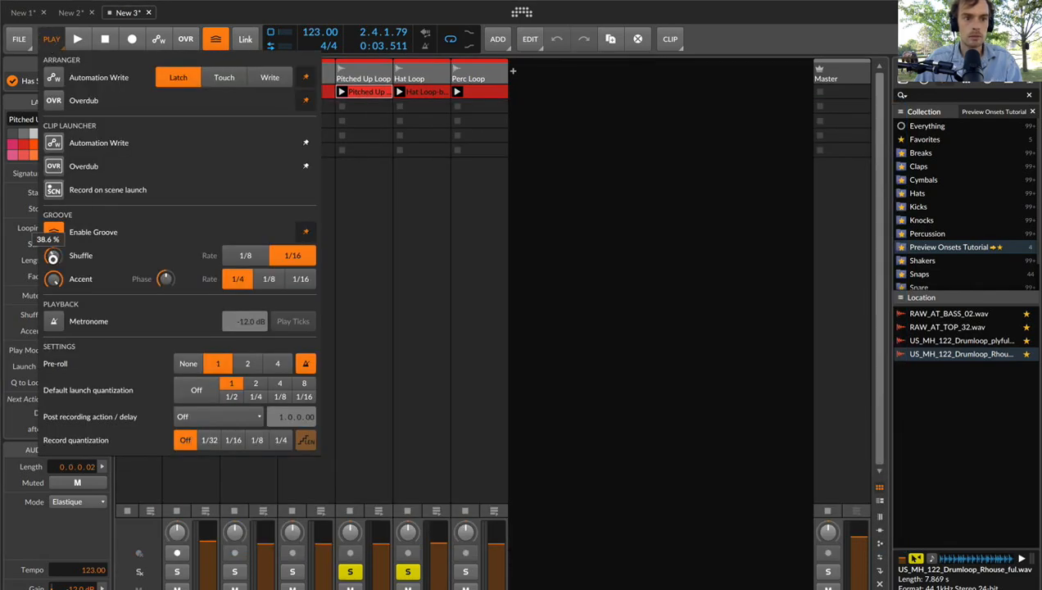
pyautogui.moveTo(53, 257); pyautogui.dragTo(54, 262)
pyautogui.click(610, 158)
pyautogui.click(350, 571)
pyautogui.click(401, 571)
# Open the sliced Hat Loop clip, select all its audio events, and play the full groove
pyautogui.doubleClick(419, 91)
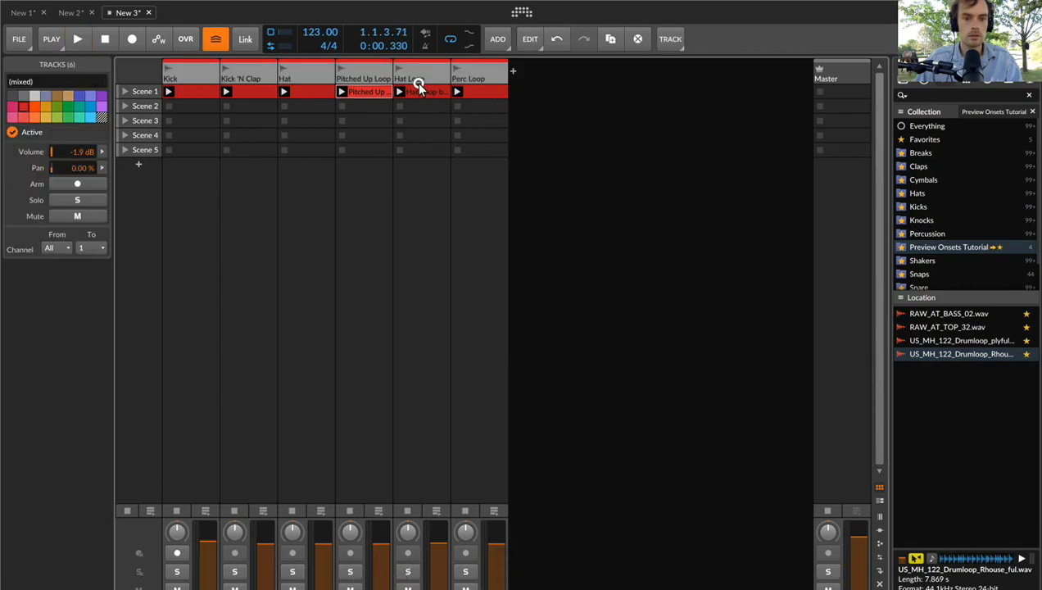
pyautogui.hscroll(-6, 442, 401)
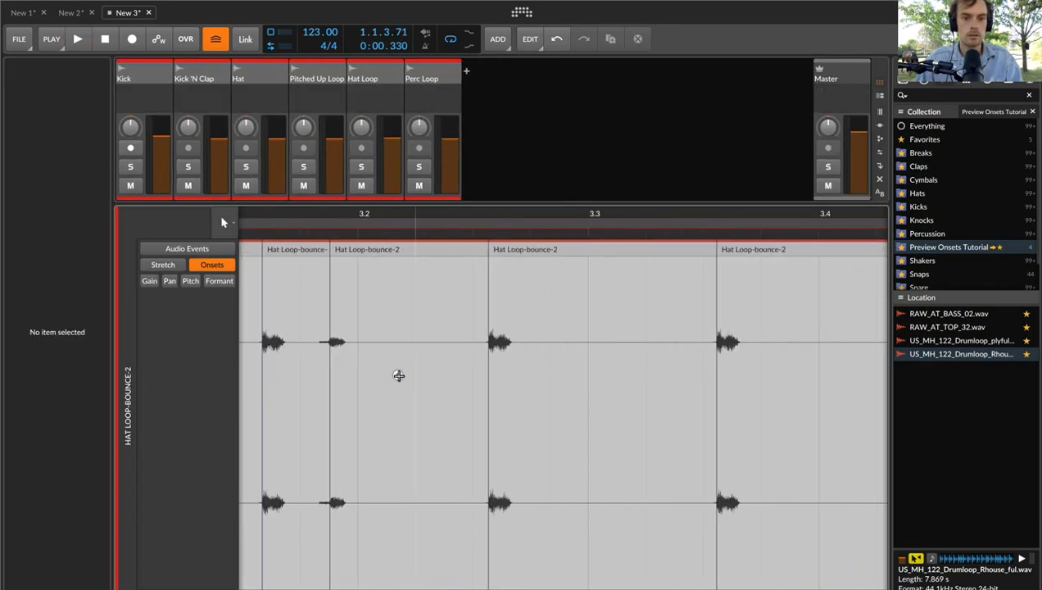
pyautogui.press('super+a')
pyautogui.press('space')
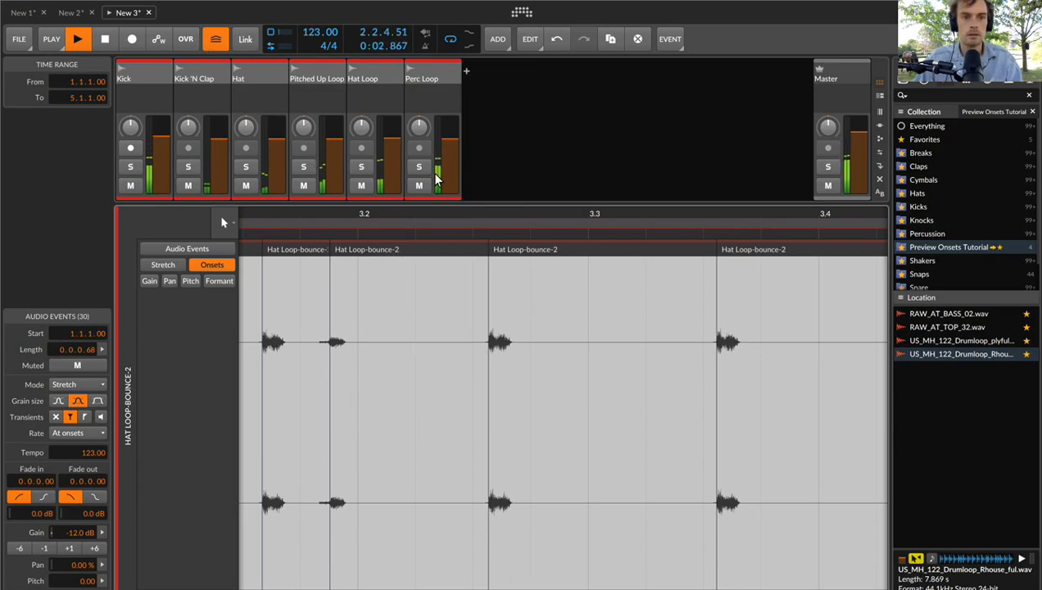
# Raise the Hat track's volume slightly in the launcher mixer, toggle its solo on and off, and stop playback
pyautogui.press('e')
pyautogui.moveTo(327, 544); pyautogui.dragTo(328, 538)
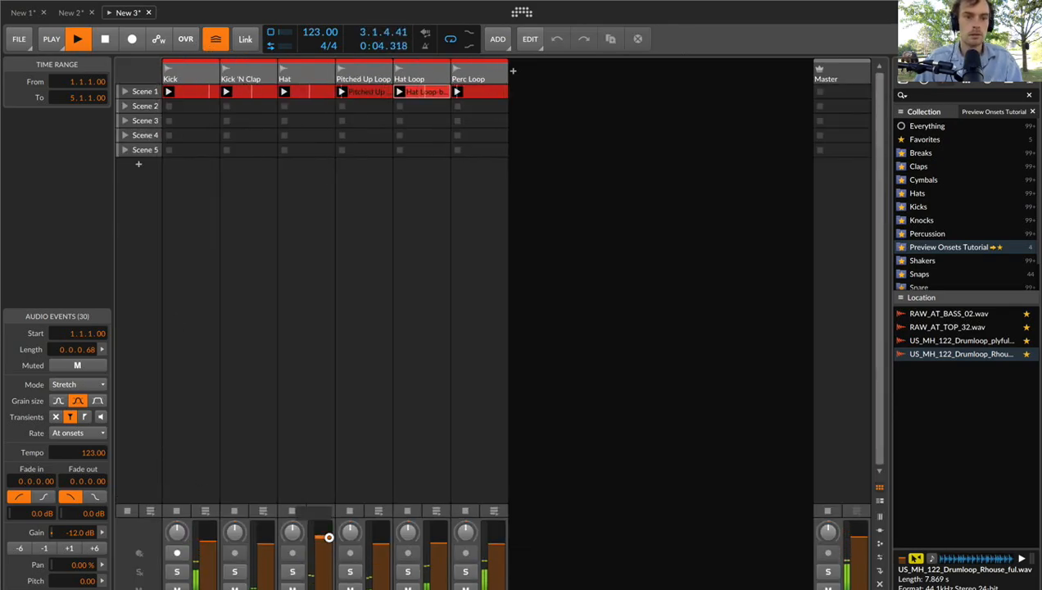
pyautogui.click(293, 571)
pyautogui.click(293, 572)
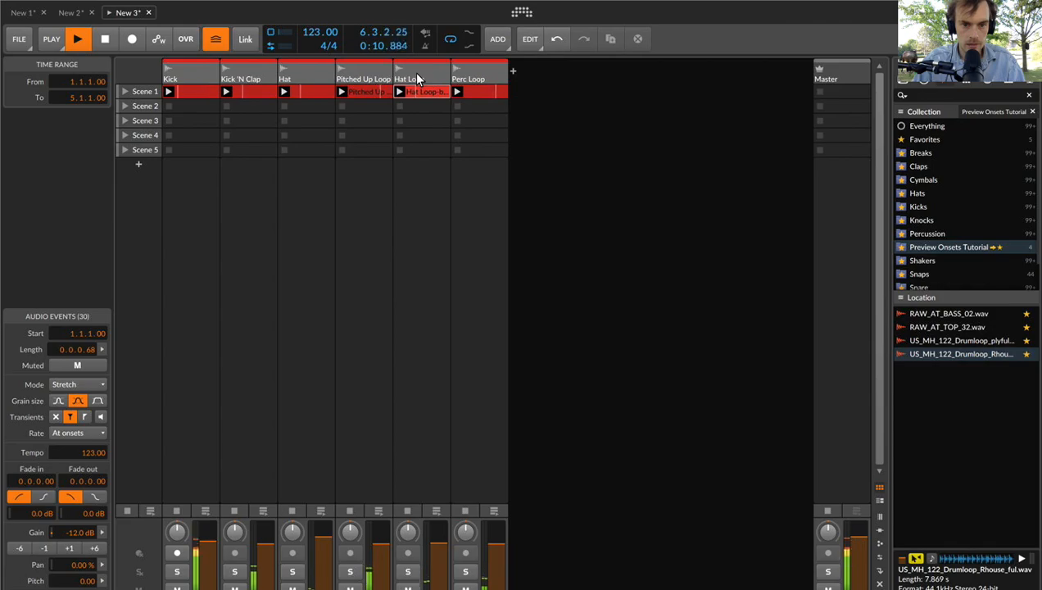
pyautogui.press('space')
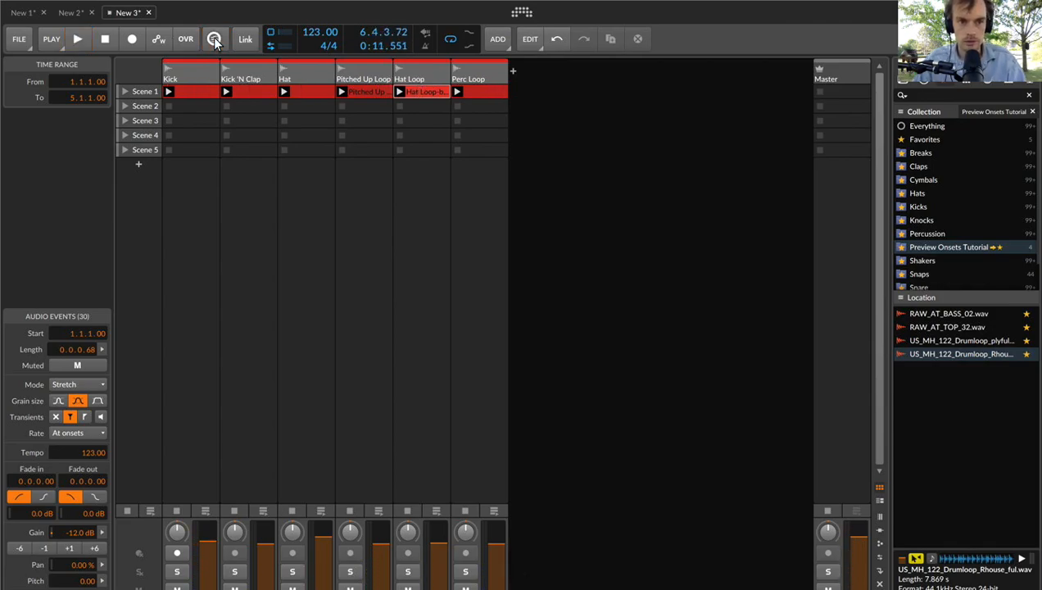
# Play the groove and set the stretch mode of the Pitched Up Loop, Hat Loop and Perc Loop clips to Elastique Pro
pyautogui.press('space')
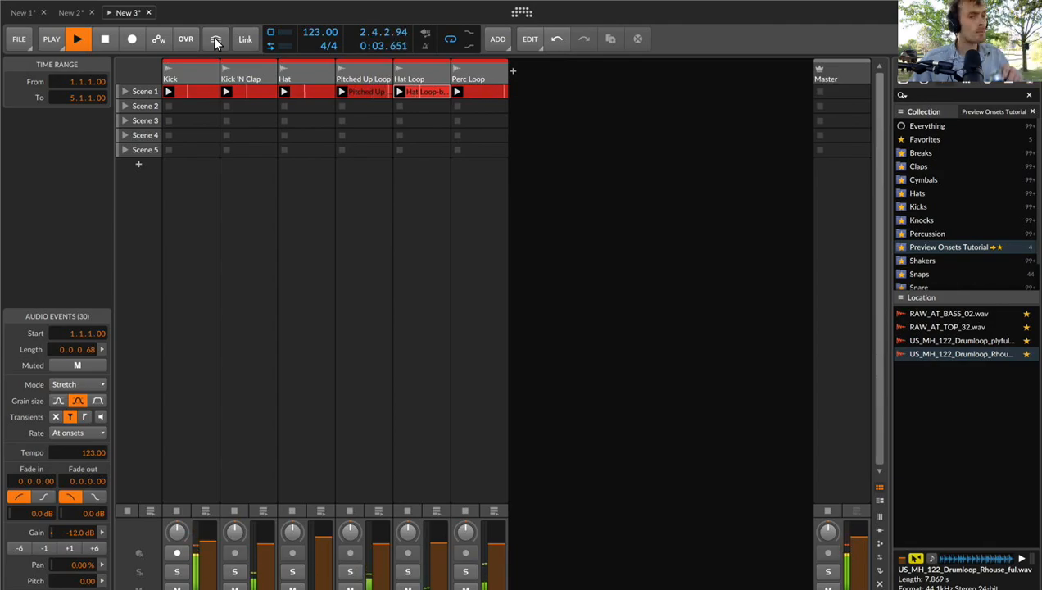
pyautogui.doubleClick(429, 92)
pyautogui.press('e')
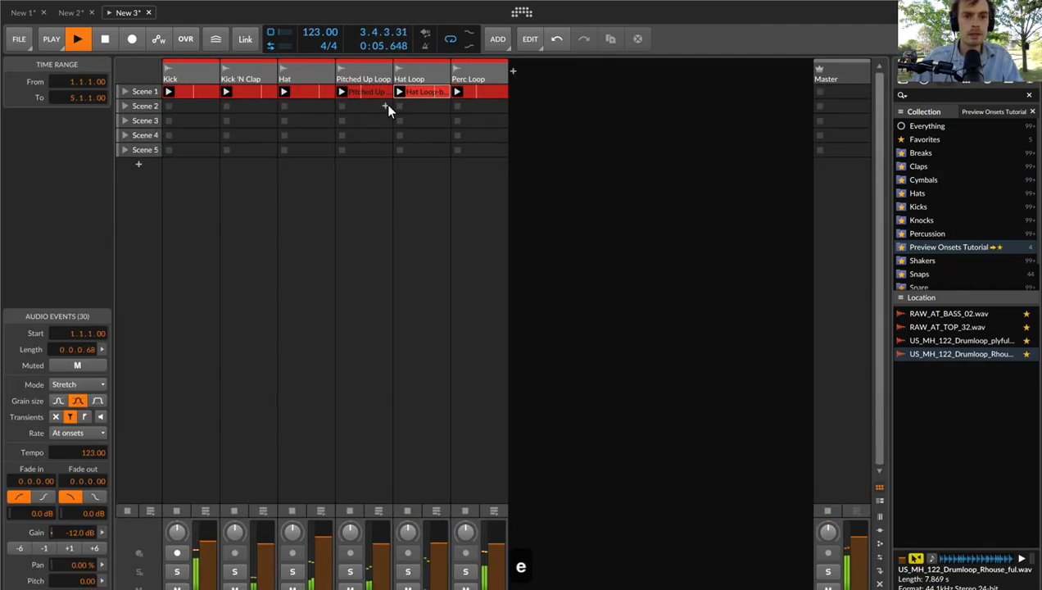
pyautogui.click(376, 96)
pyautogui.keyDown('shift'); pyautogui.click(482, 91); pyautogui.keyUp('shift')
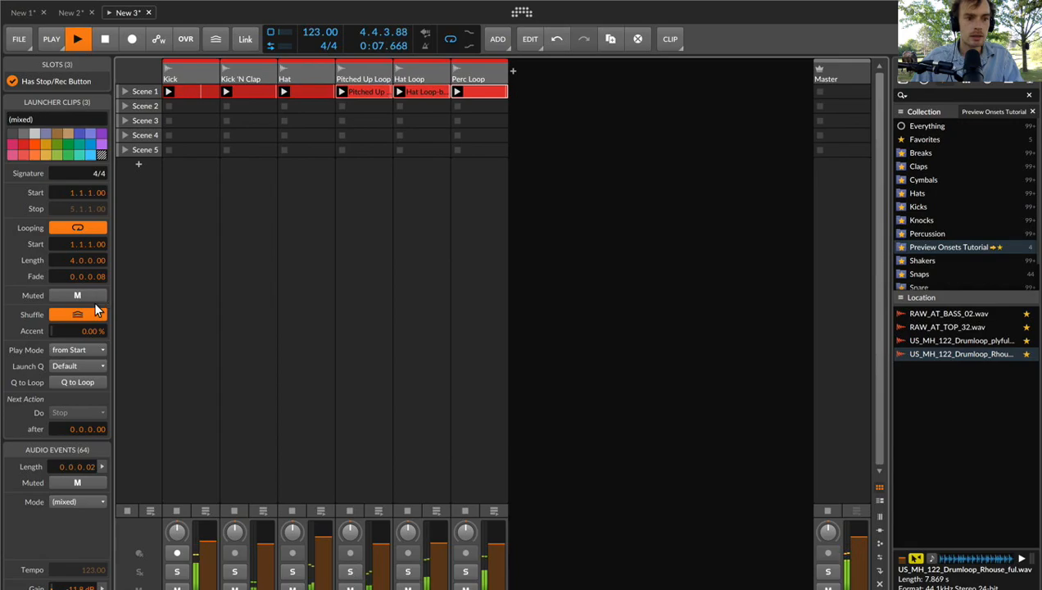
pyautogui.click(78, 502)
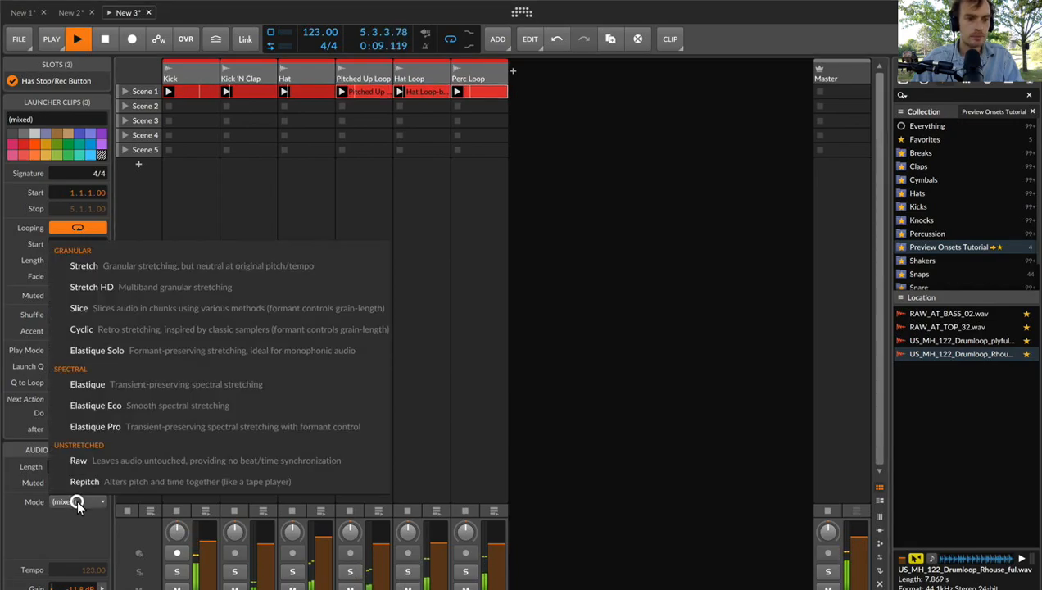
pyautogui.click(128, 428)
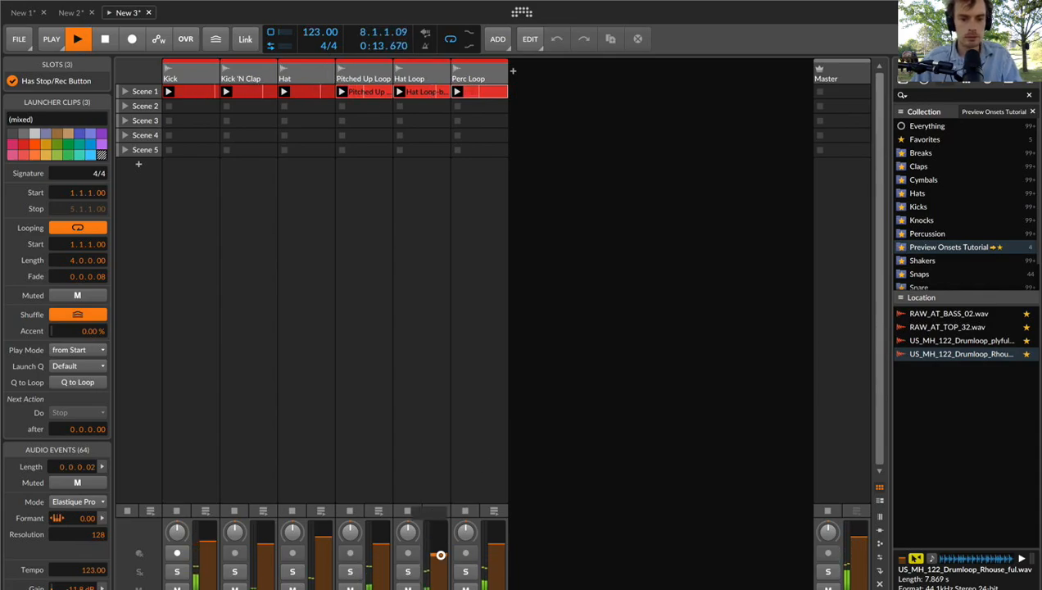
# Lower the Hat Loop track's volume slightly and stop playback
pyautogui.click(910, 96)
pyautogui.press('space')
pyautogui.click(594, 183)
pyautogui.press('space')
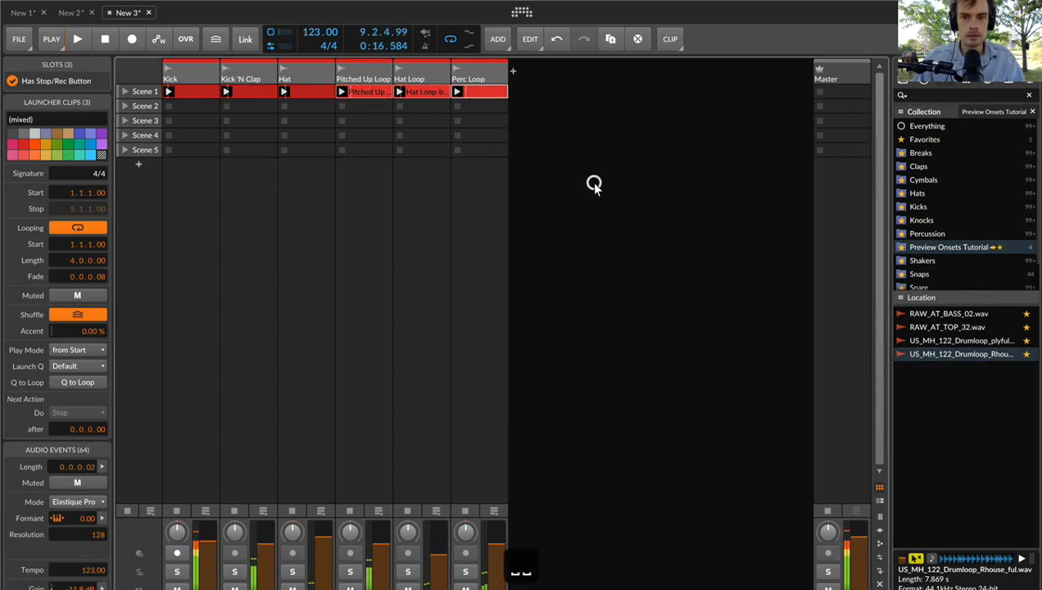
# Add RAW_AT_BASS_02.wav to a new audio track in Scene 1 and open its clip in the detail editor
pyautogui.click(924, 97)
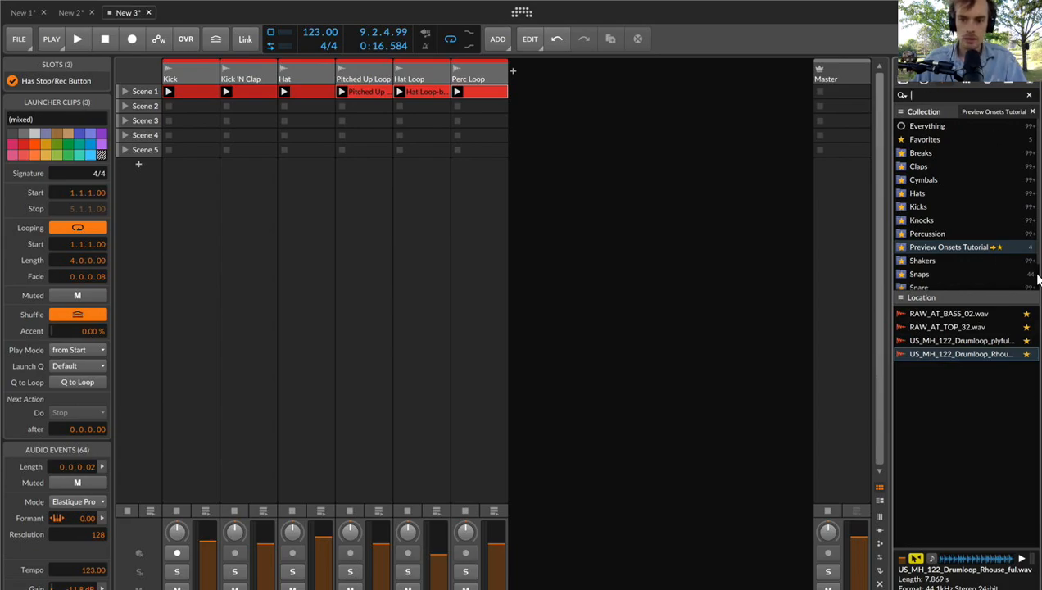
pyautogui.moveTo(965, 315); pyautogui.dragTo(569, 89)
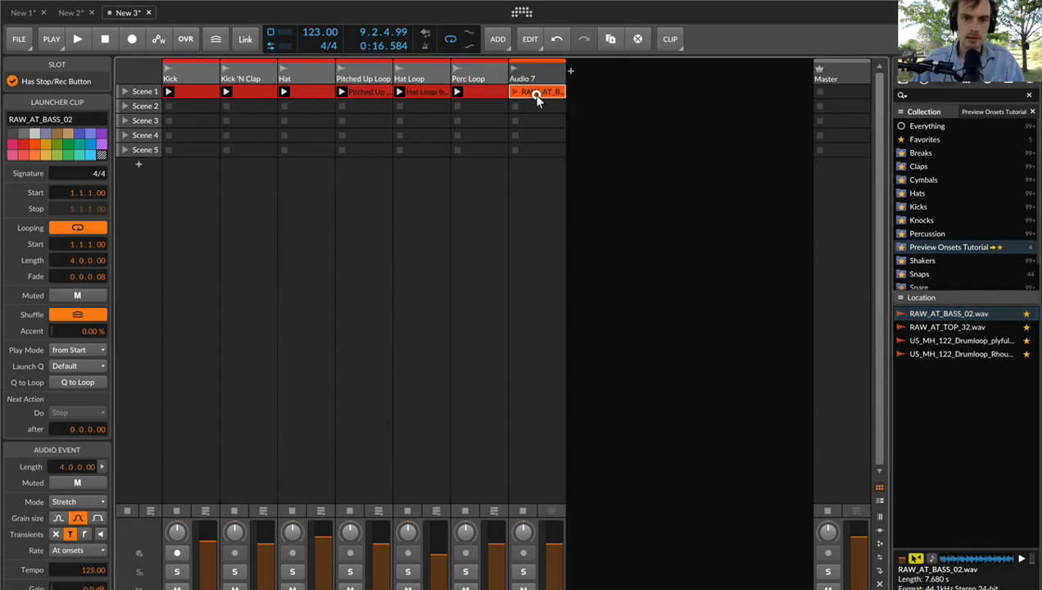
pyautogui.doubleClick(535, 93)
# Group all the drum tracks from Kick to Perc Loop and name the group Drums
pyautogui.click(429, 74)
pyautogui.keyDown('shift'); pyautogui.click(132, 69); pyautogui.keyUp('shift')
pyautogui.press('super+g')
pyautogui.press('super+r')
pyautogui.write('Drums')
pyautogui.press('Return')
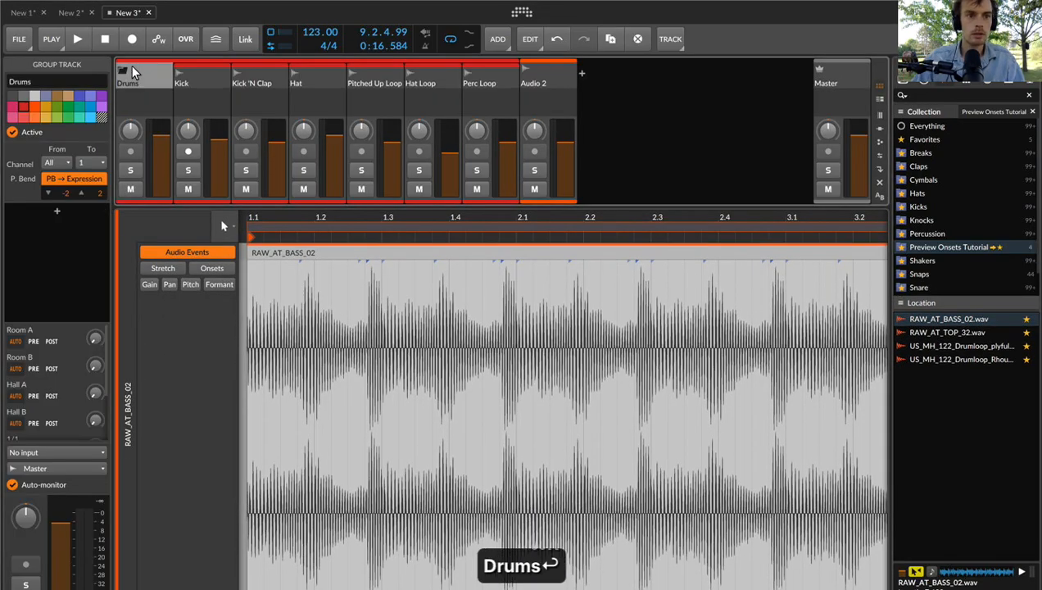
# Fold the Drums group in the launcher and rename the new audio track Bass
pyautogui.click(131, 67)
pyautogui.press('e')
pyautogui.press('e')
pyautogui.click(253, 71)
pyautogui.press('super+r')
pyautogui.write('Bass')
pyautogui.press('Return')
# Clear the name of the Bass track's Scene 1 clip
pyautogui.click(254, 96)
pyautogui.press('super+r')
pyautogui.press('BackSpace')
pyautogui.press('Return')
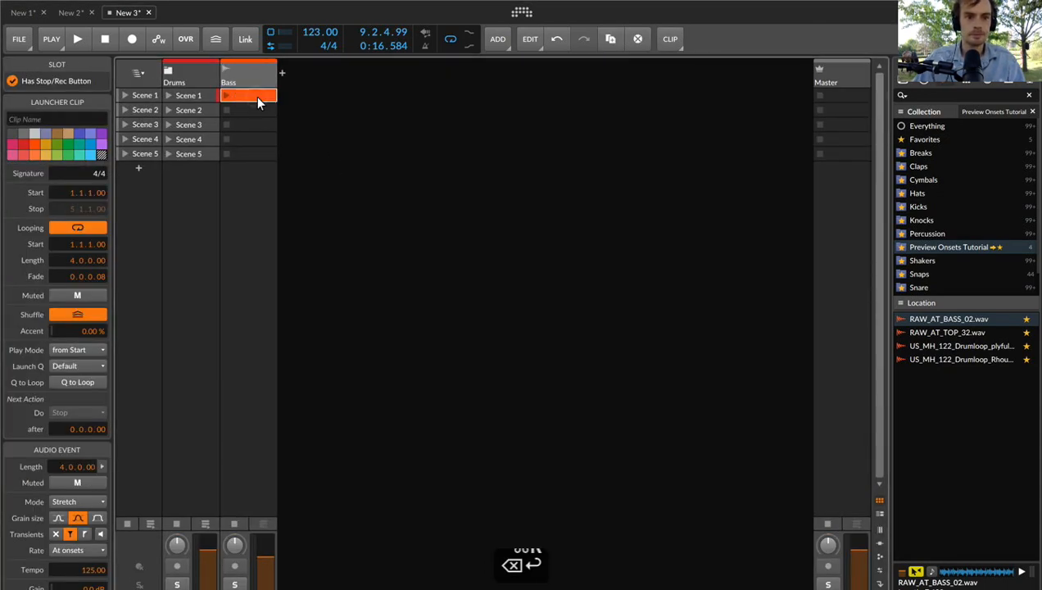
# Set the bass audio event's gain to -12 dB and launch the clip to hear it with the drums
pyautogui.doubleClick(248, 97)
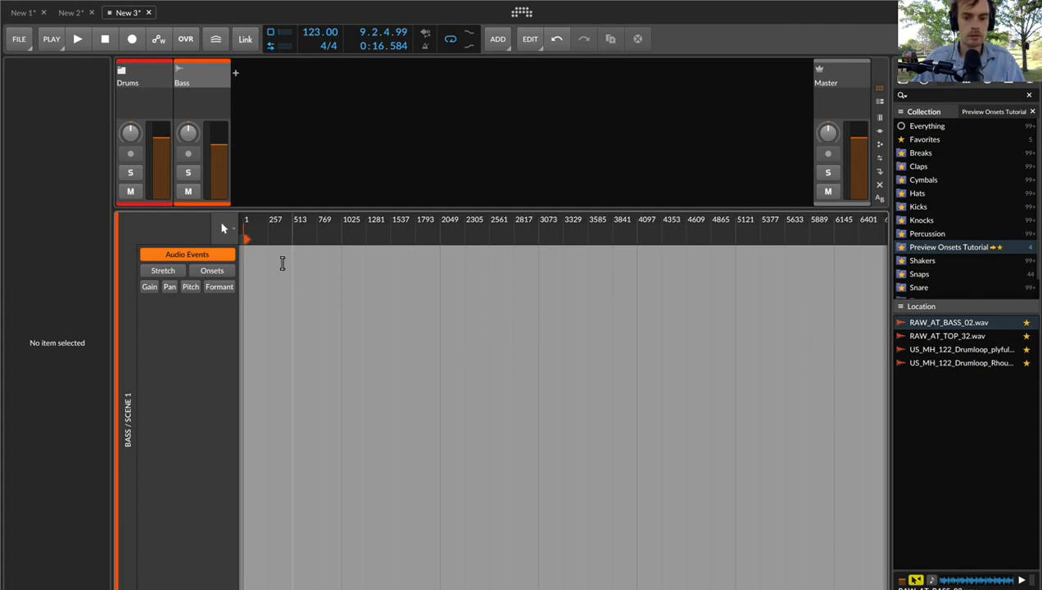
pyautogui.press('super+0')
pyautogui.click(20, 568)
pyautogui.click(19, 569)
pyautogui.press('e')
pyautogui.click(228, 98)
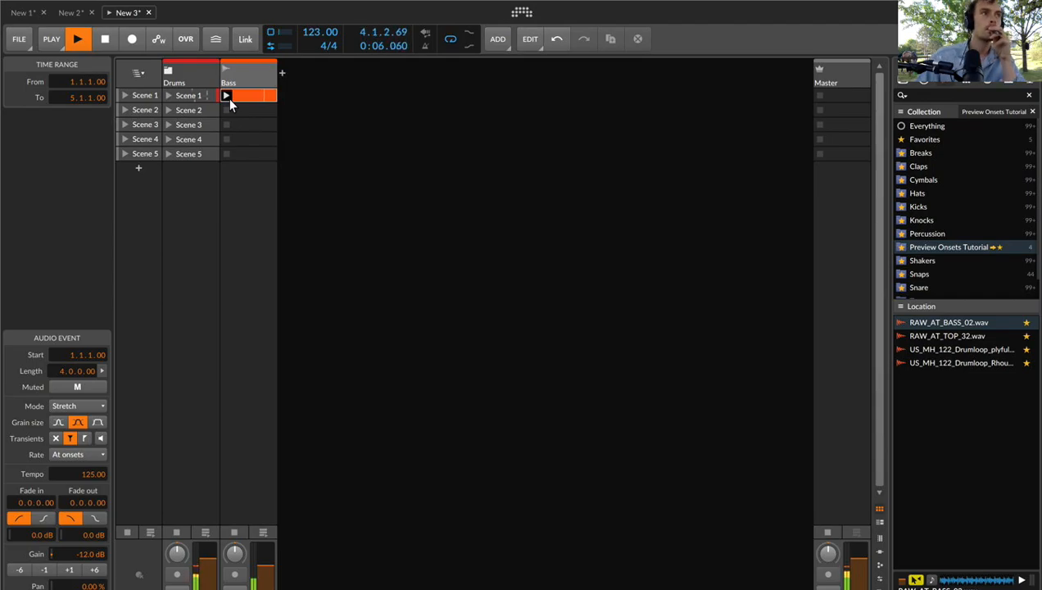
pyautogui.press('space')
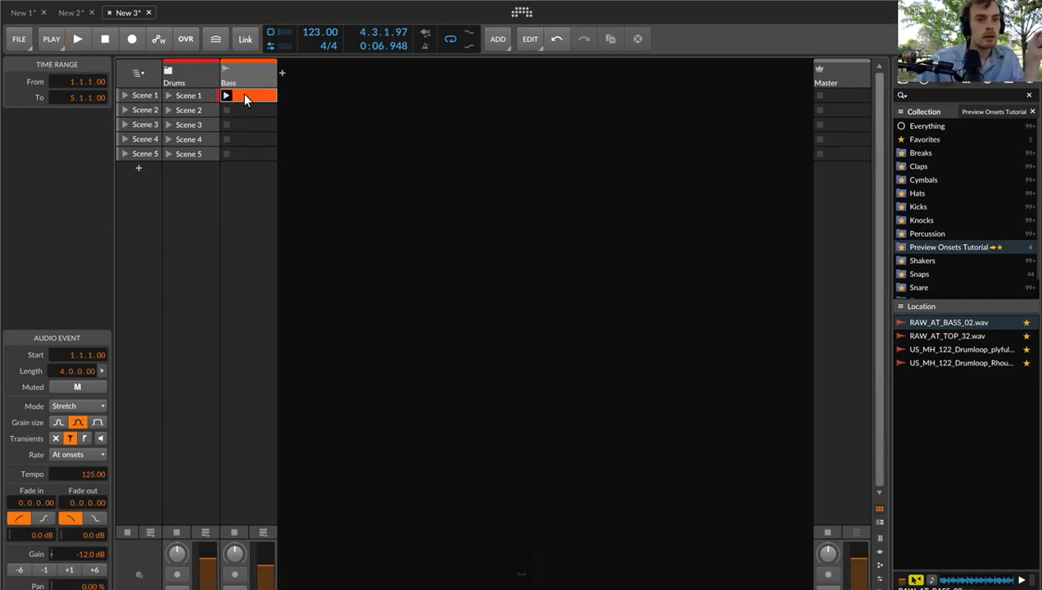
# Set the bass event to the shortest grain size and the third transients option with the speaker option on, and start playback
pyautogui.doubleClick(255, 94)
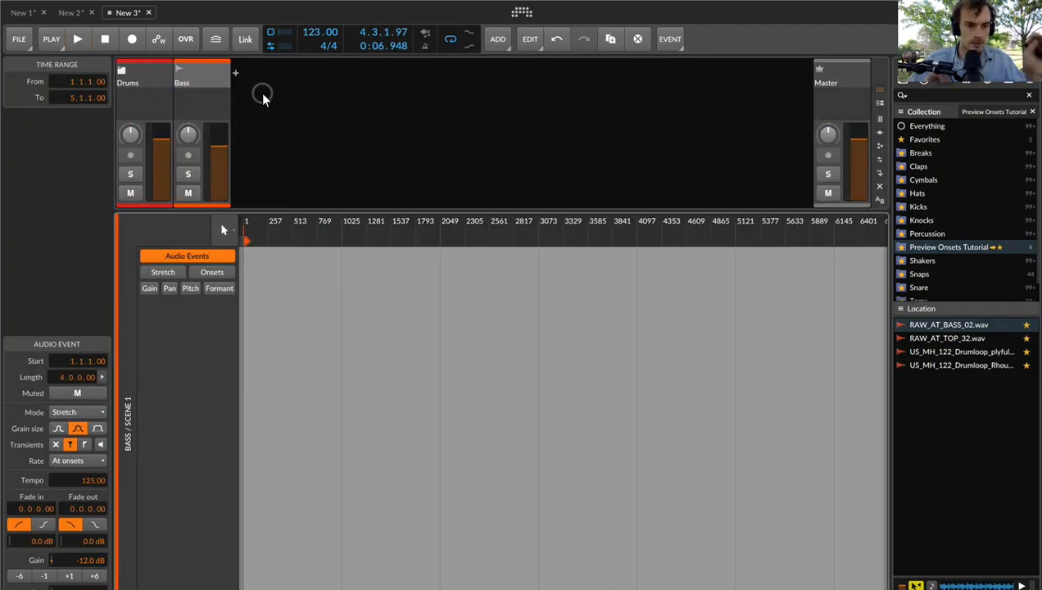
pyautogui.press('super+0')
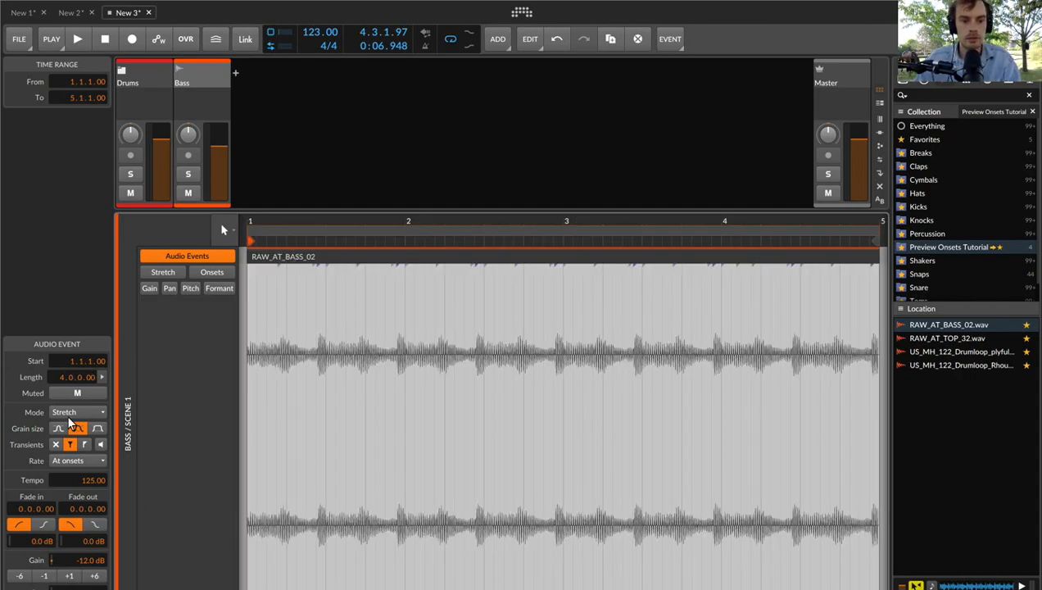
pyautogui.click(82, 443)
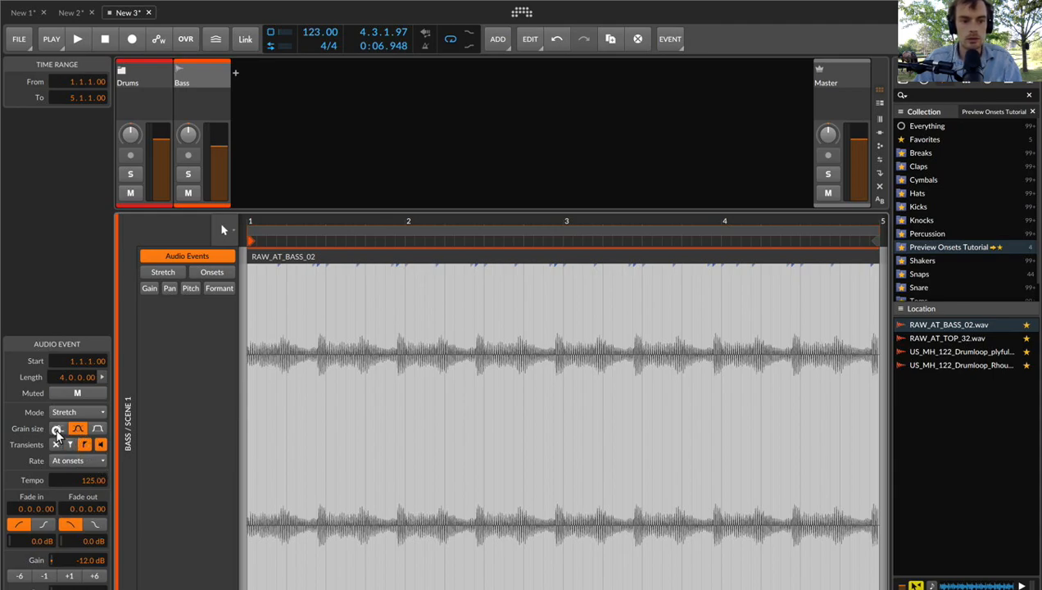
pyautogui.press('space')
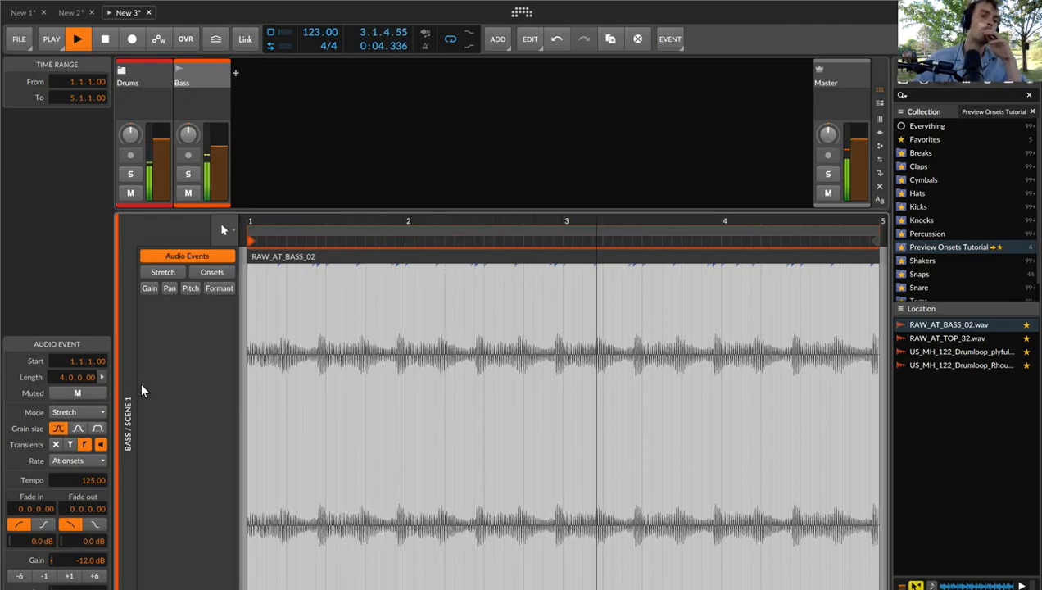
# Compare the bass with the transients speaker option off and on during playback, leaving it on
pyautogui.click(102, 445)
pyautogui.click(102, 445)
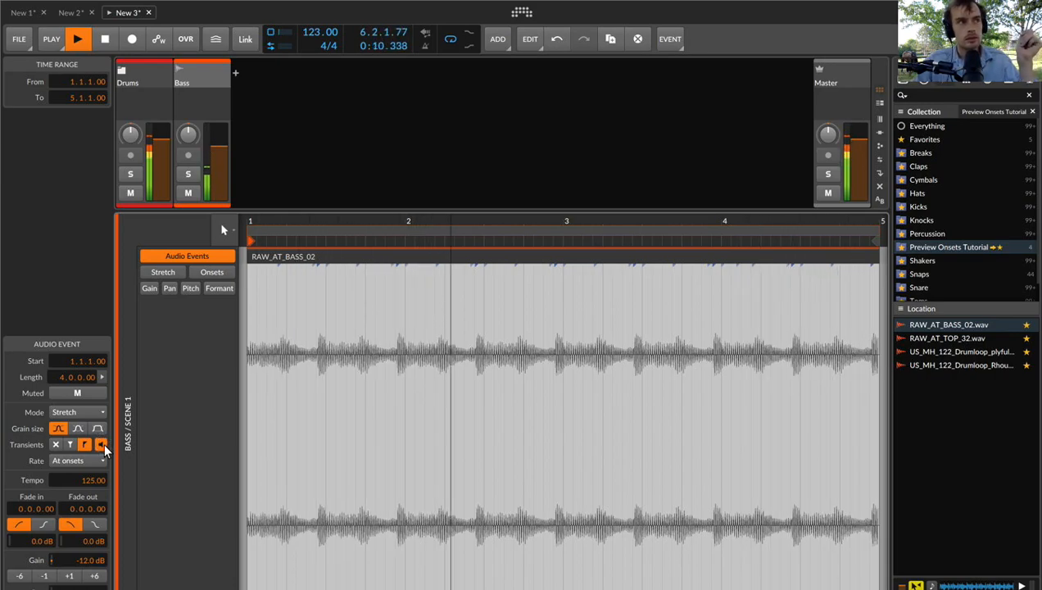
pyautogui.press('space')
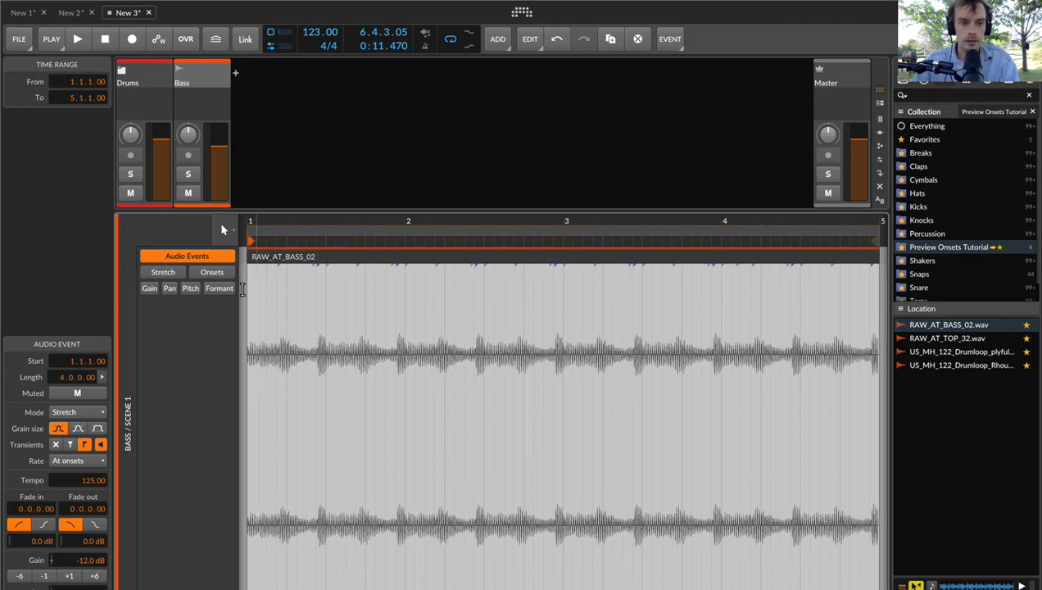
pyautogui.press('space')
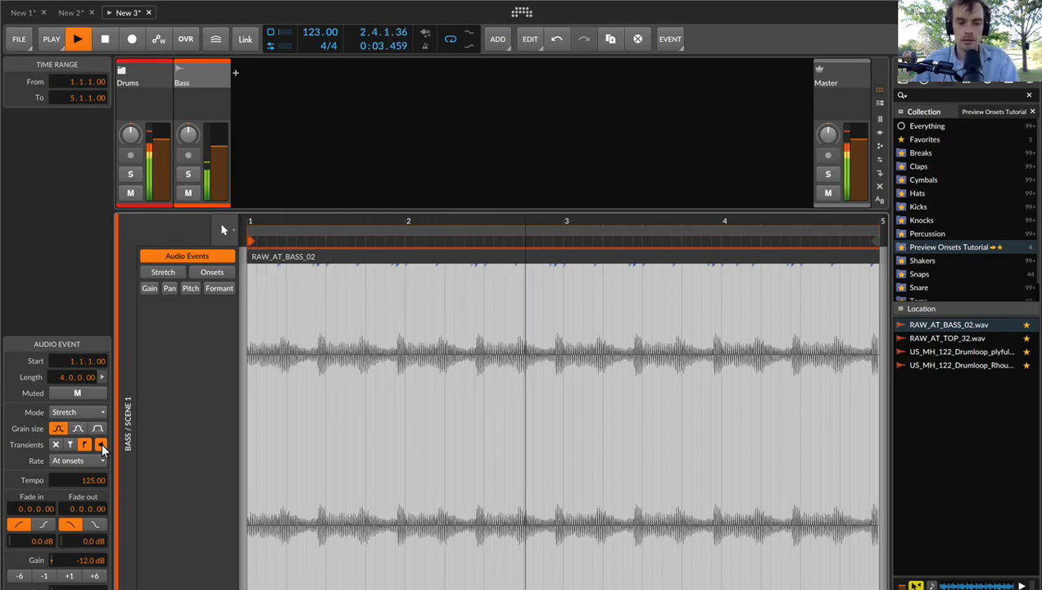
pyautogui.press('space')
# Try the 1/16, 1/8 and 1/4 rates on the bass event while playing, and return the rate to At onsets
pyautogui.click(76, 457)
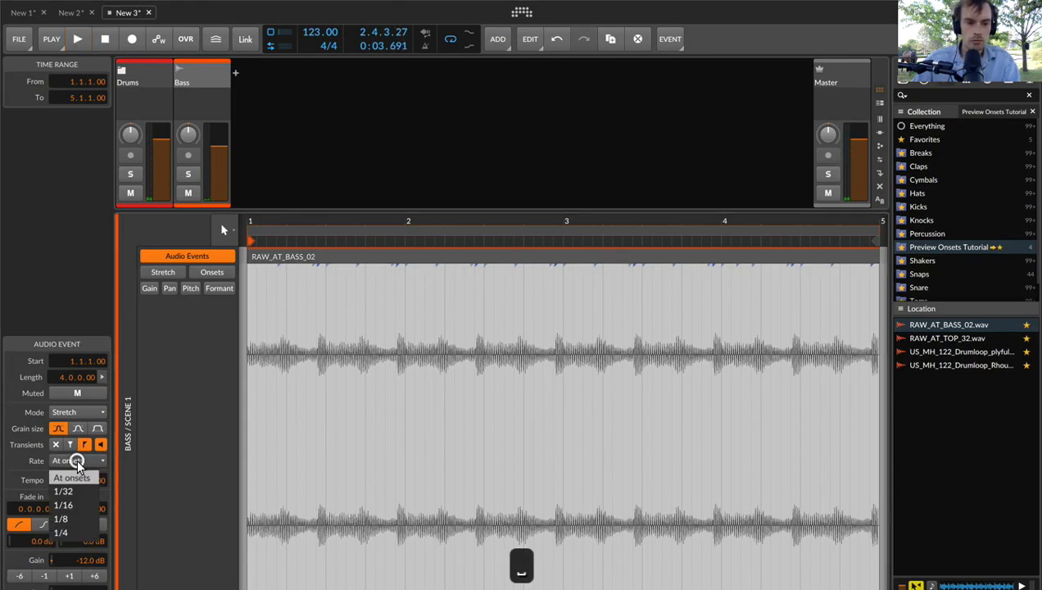
pyautogui.click(82, 505)
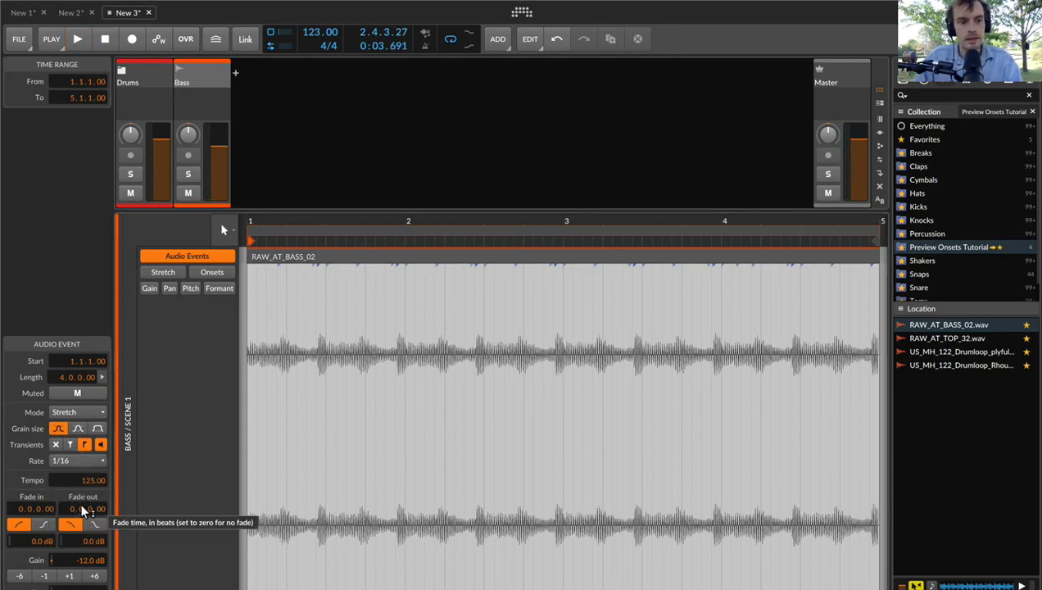
pyautogui.press('space')
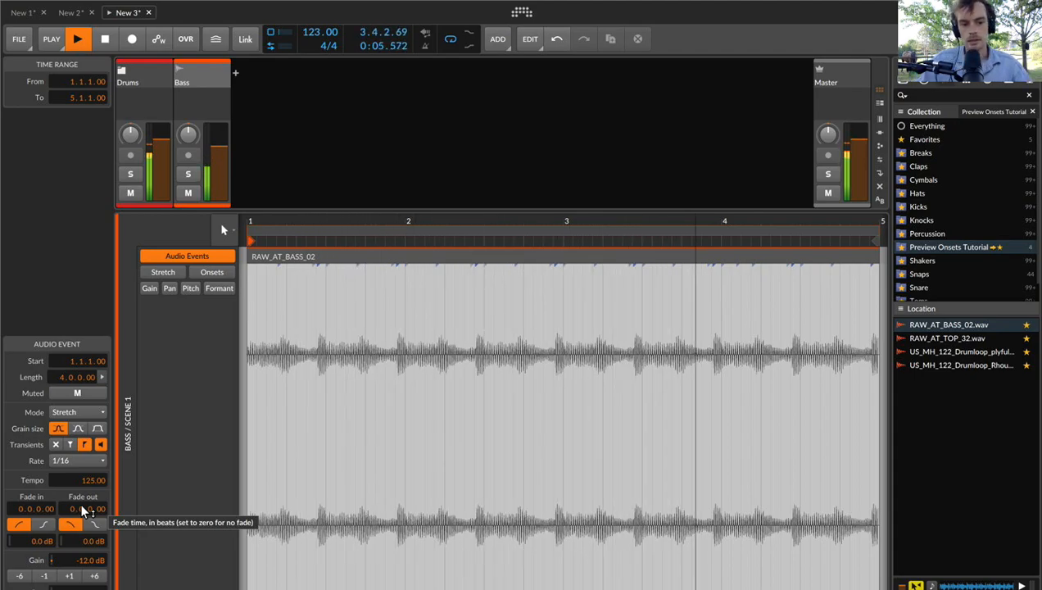
pyautogui.click(62, 460)
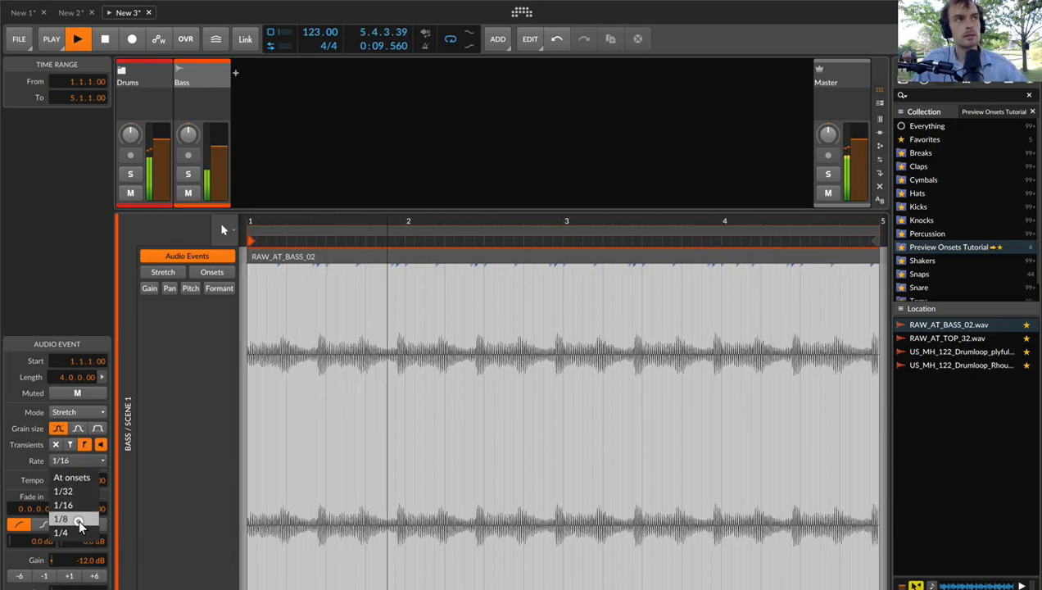
pyautogui.click(78, 518)
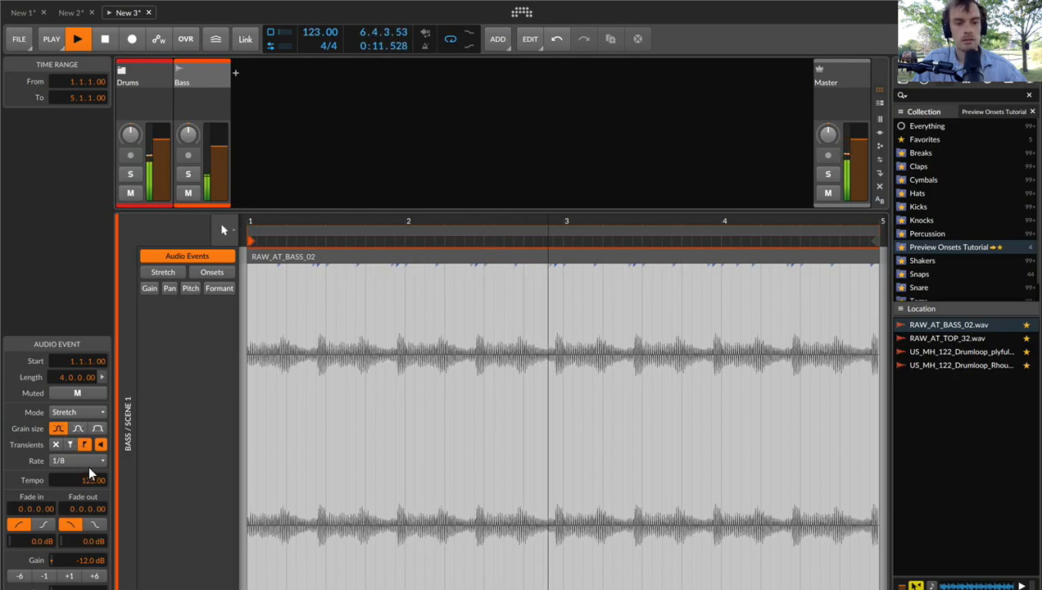
pyautogui.click(86, 462)
pyautogui.click(71, 529)
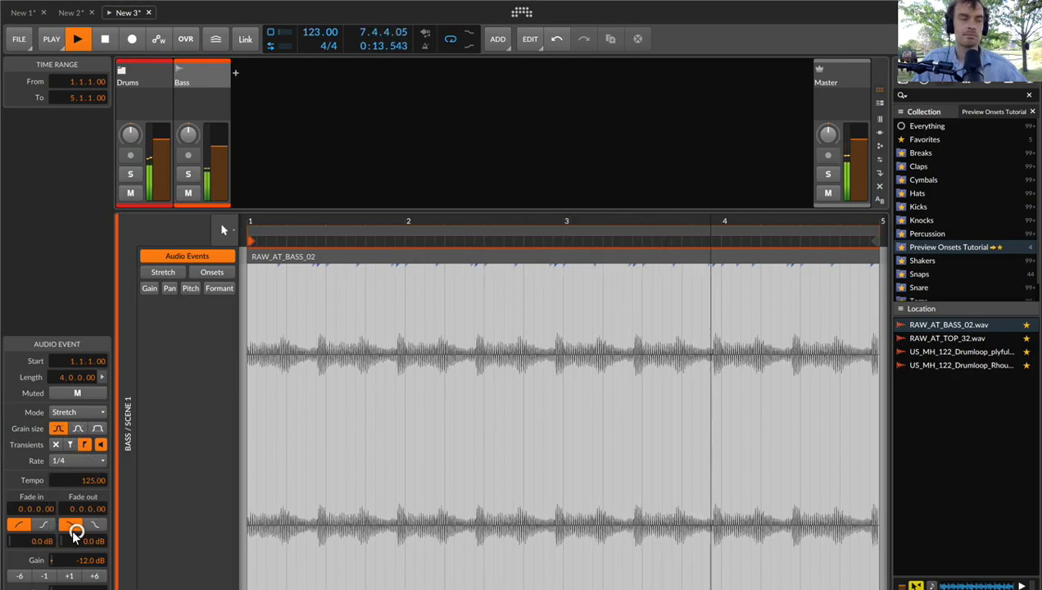
pyautogui.click(76, 459)
pyautogui.click(86, 479)
pyautogui.press('space')
# Delete all onsets from the four-bar bass audio event
pyautogui.moveTo(266, 297); pyautogui.dragTo(821, 272)
pyautogui.click(215, 272)
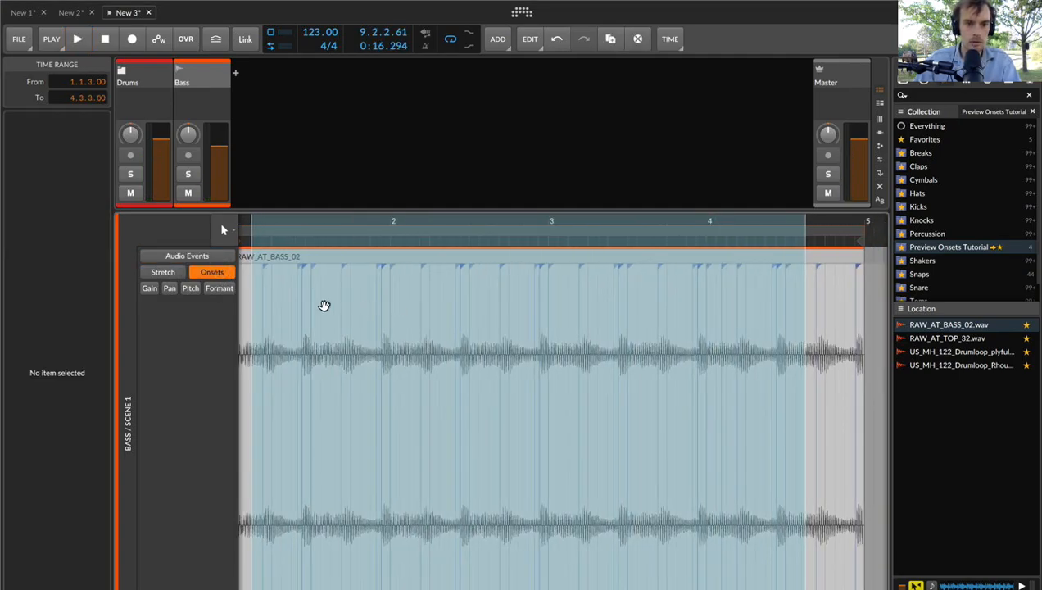
pyautogui.click(266, 299)
pyautogui.press('BackSpace')
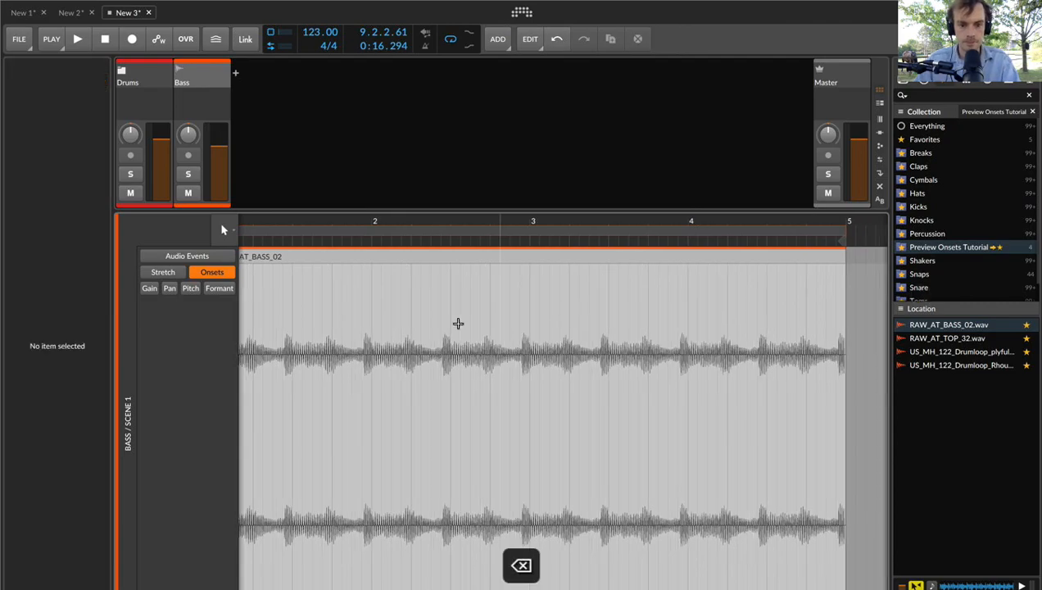
# Reopen the Bass clip in the detail editor and split its audio event at the start of bar 3
pyautogui.press('2')
pyautogui.press('e')
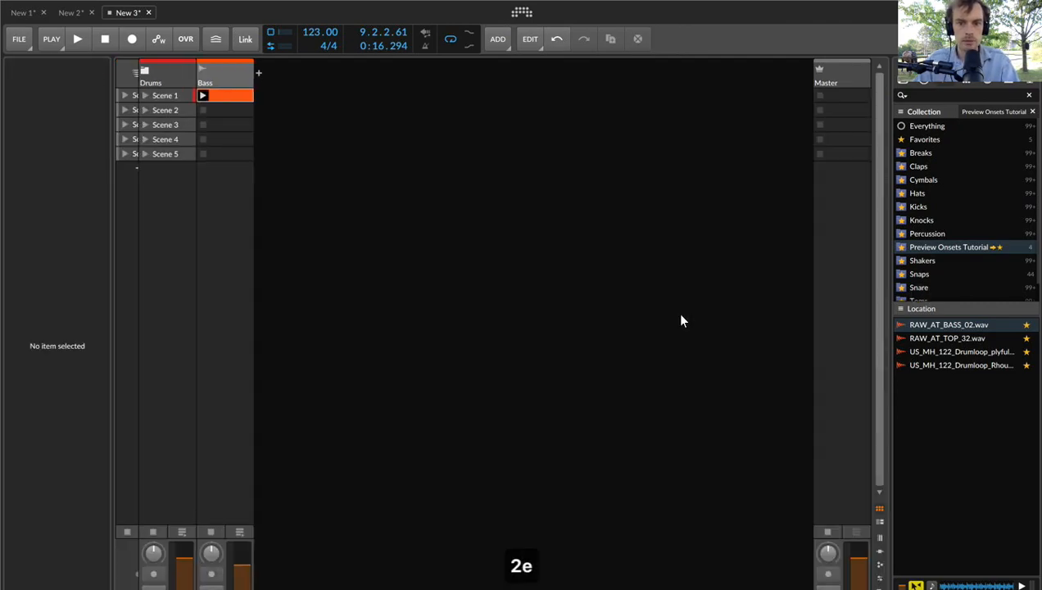
pyautogui.press('Tab')
pyautogui.press('e')
pyautogui.press('Tab')
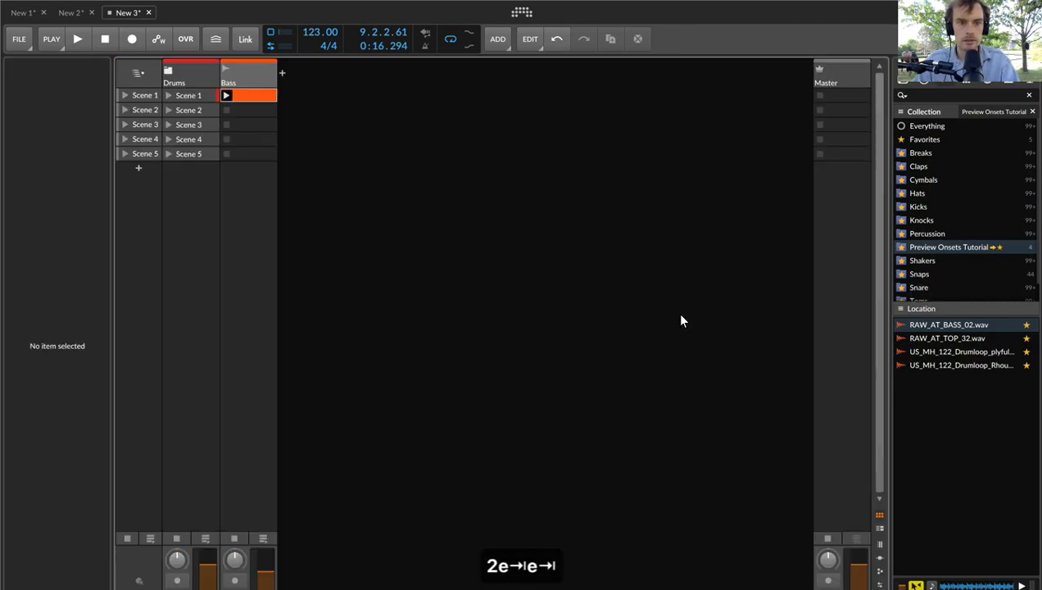
pyautogui.doubleClick(265, 95)
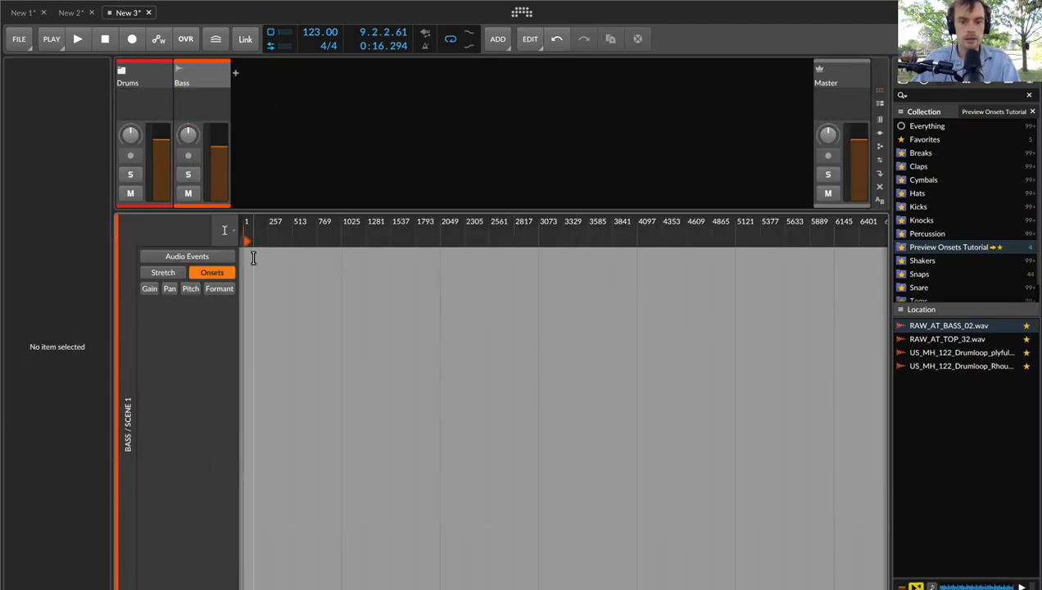
pyautogui.press('super+0')
pyautogui.click(551, 312)
pyautogui.press('super+e')
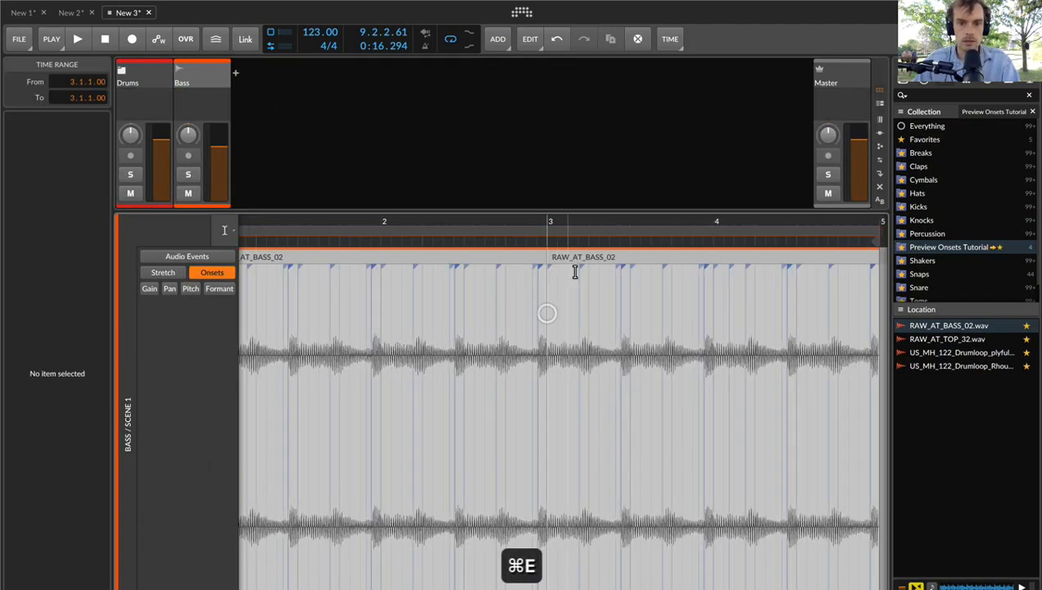
# Delete the second half of the bass audio and set the clip's loop to the remaining two bars
pyautogui.click(579, 255)
pyautogui.press('BackSpace')
pyautogui.press('super+l')
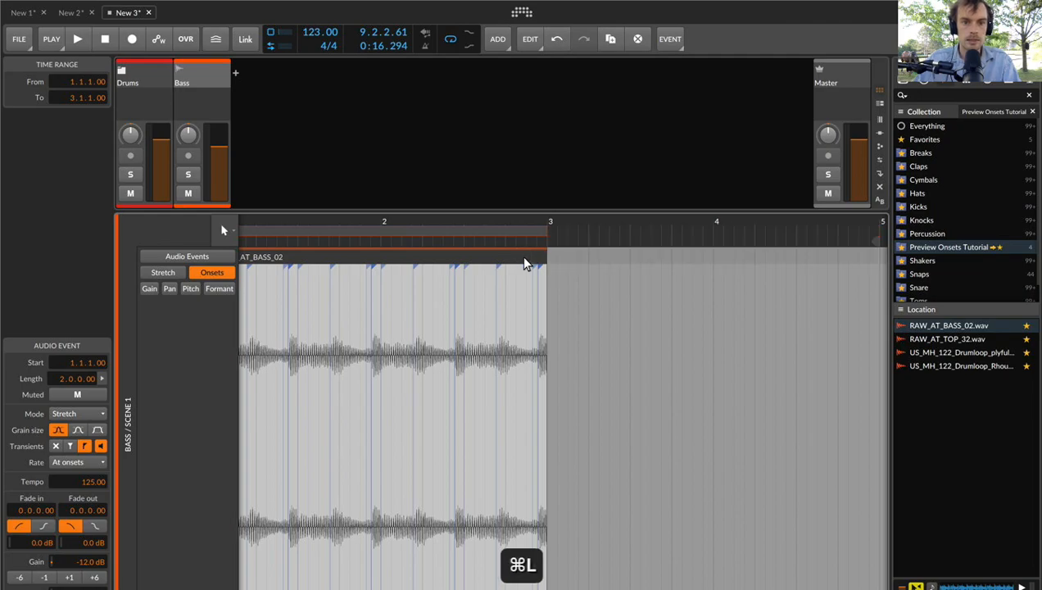
pyautogui.press('super+0')
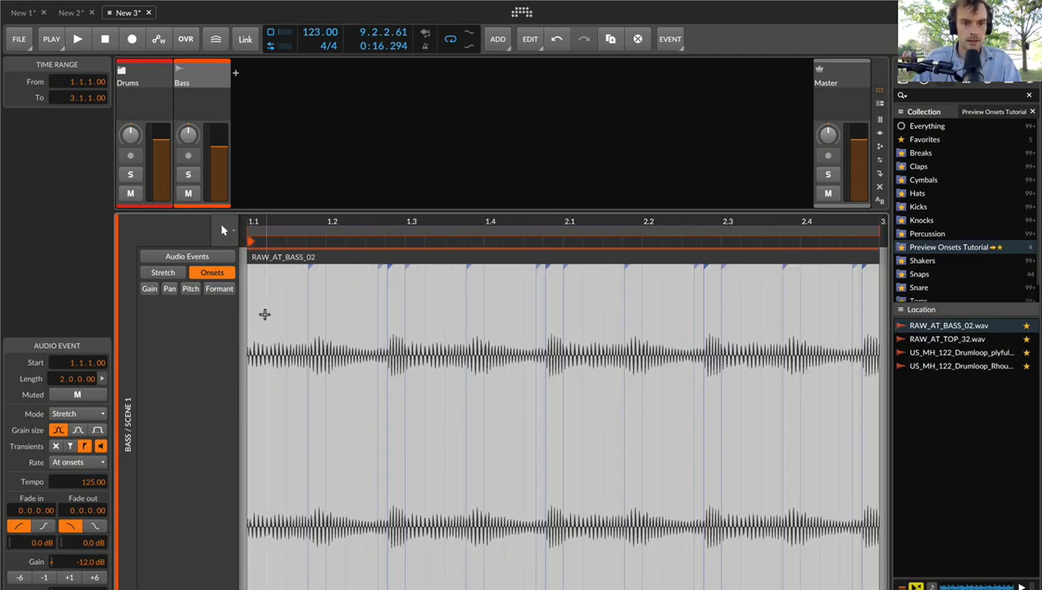
# Delete all onsets from the two-bar bass audio event
pyautogui.moveTo(286, 312); pyautogui.dragTo(964, 216)
pyautogui.hscroll(-5, 425, 568)
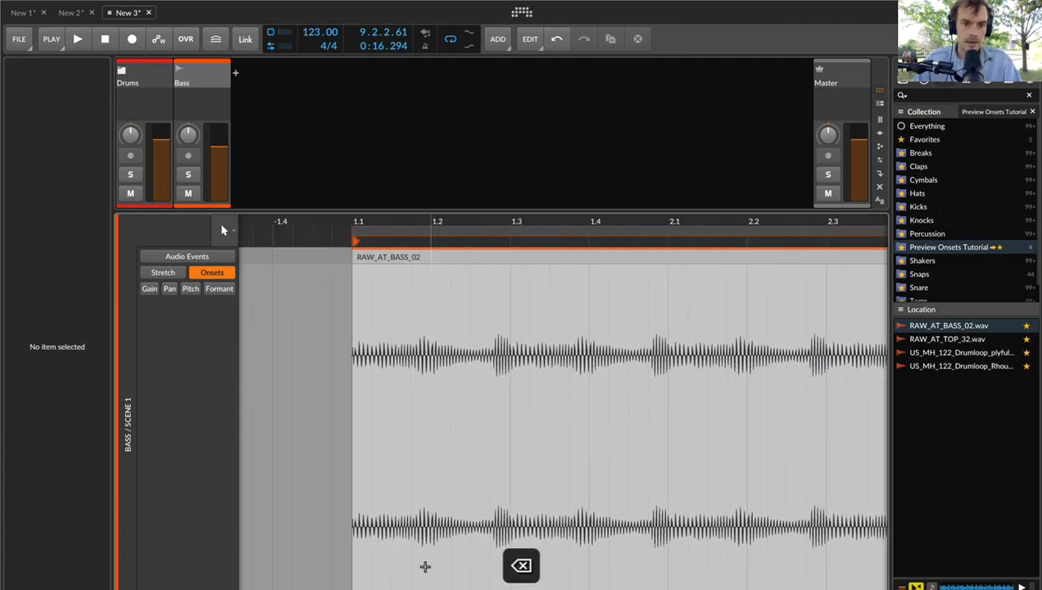
# Play the groove with the onset-free bass event and reopen the Bass clip in the detail editor with its audio event selected
pyautogui.hscroll(2, 615, 302)
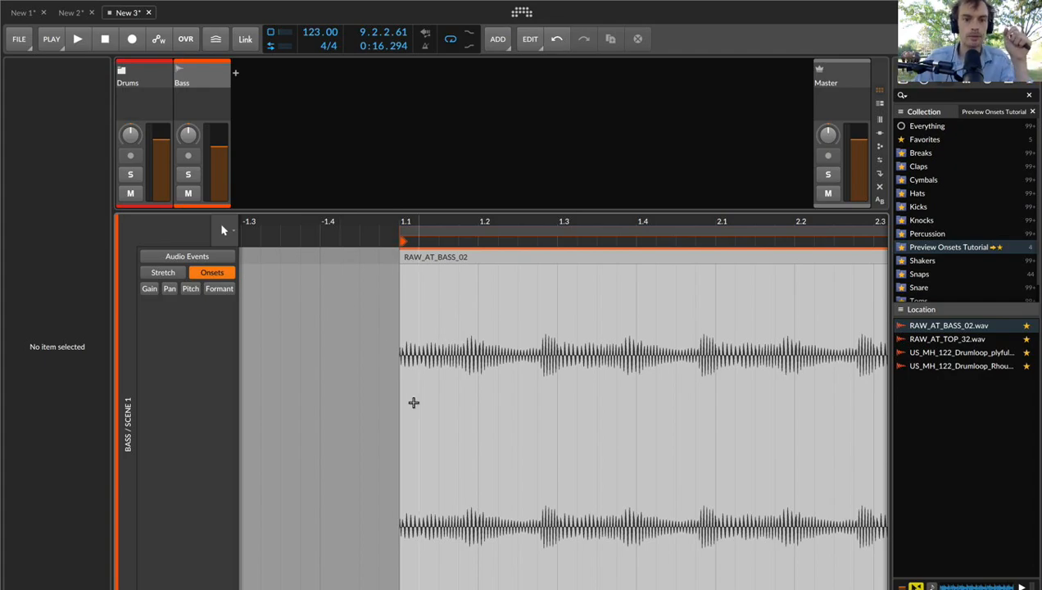
pyautogui.press('space')
pyautogui.press('e')
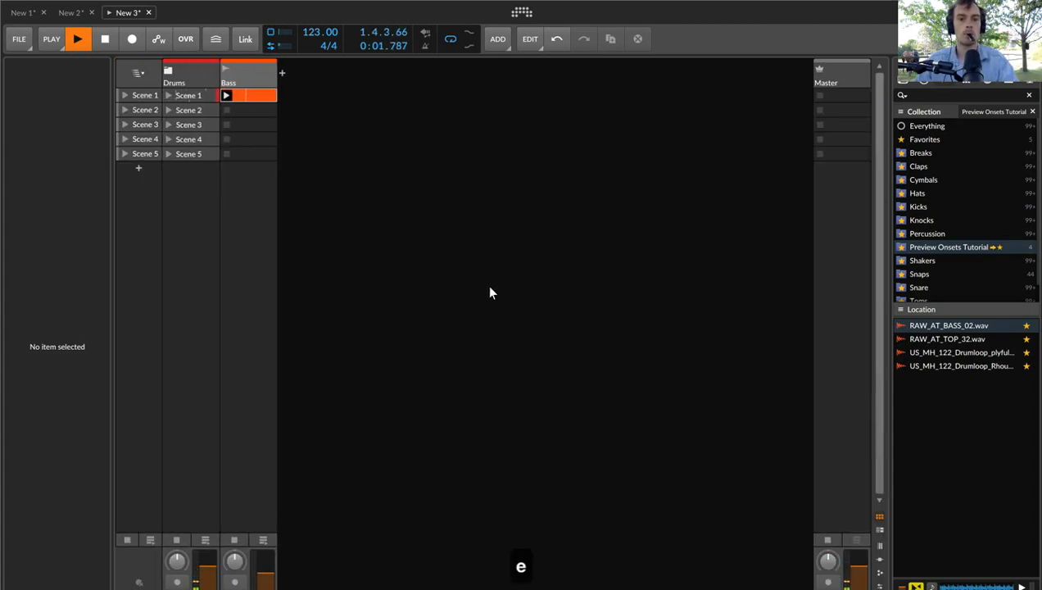
pyautogui.doubleClick(253, 96)
pyautogui.press('super+0')
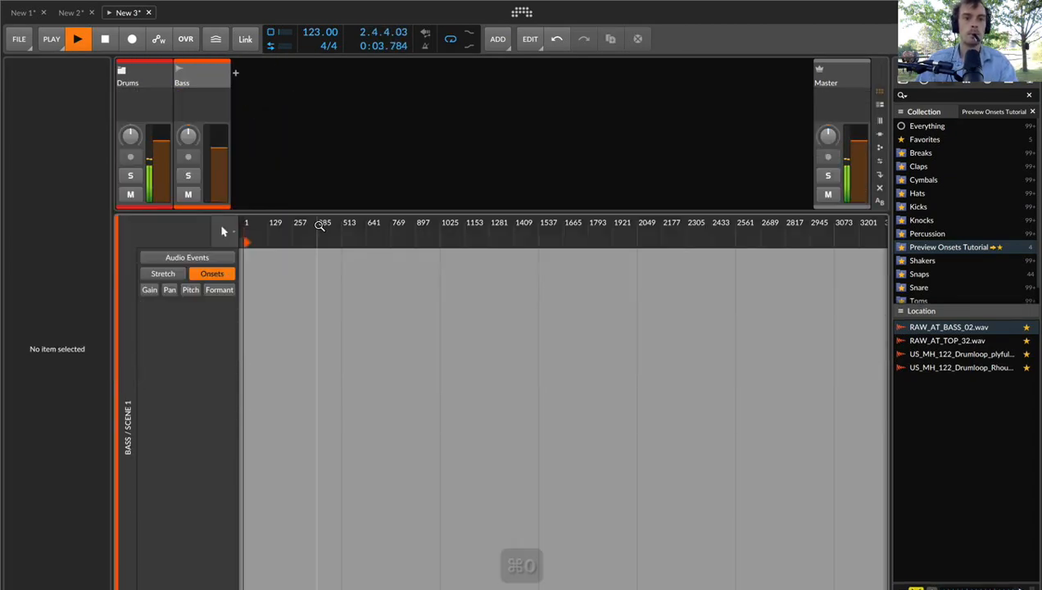
pyautogui.click(297, 261)
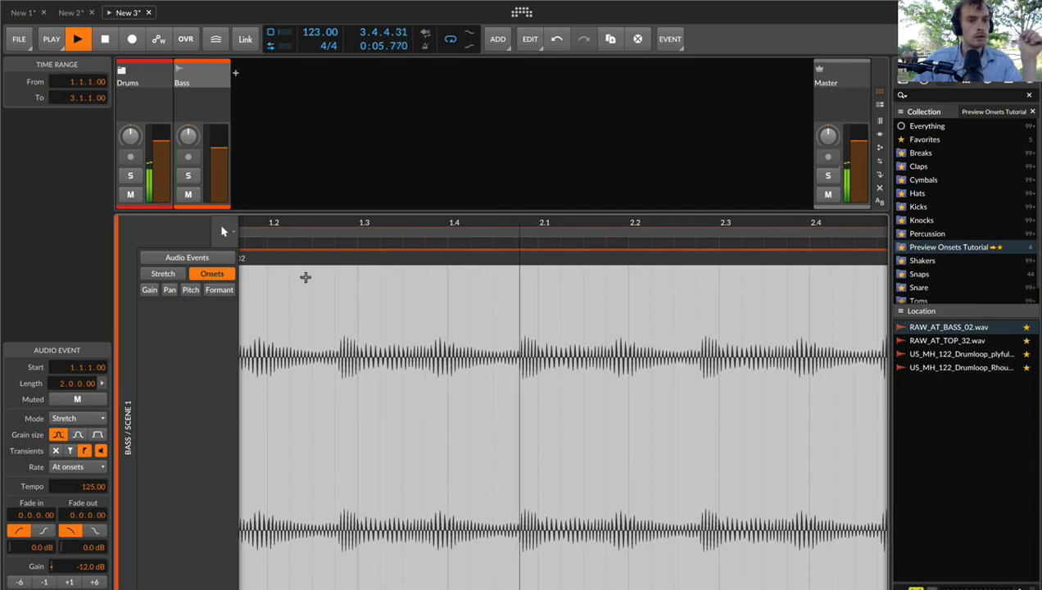
pyautogui.hscroll(-5, 309, 354)
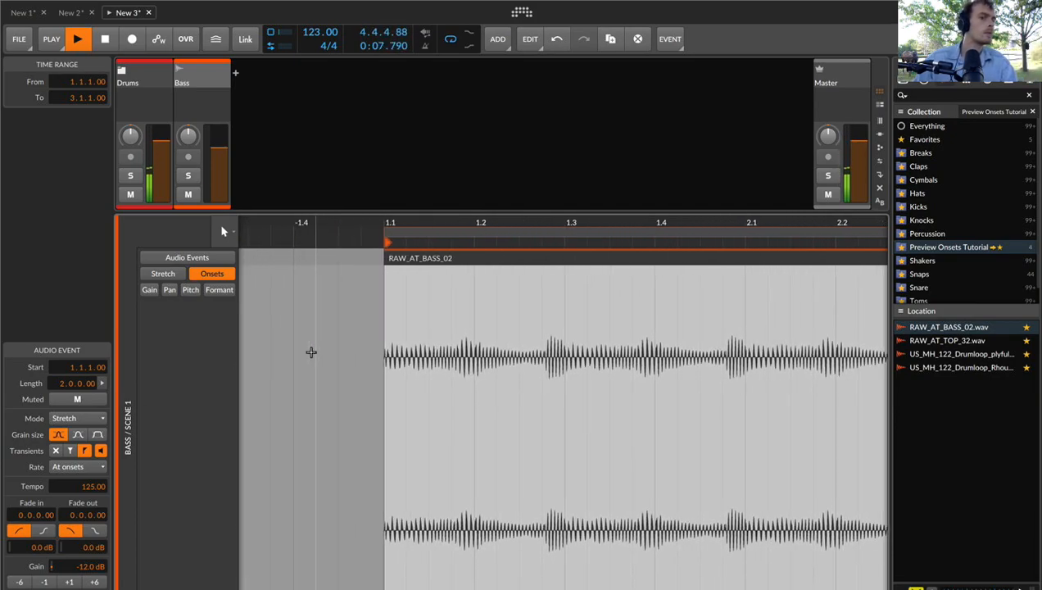
pyautogui.press('space')
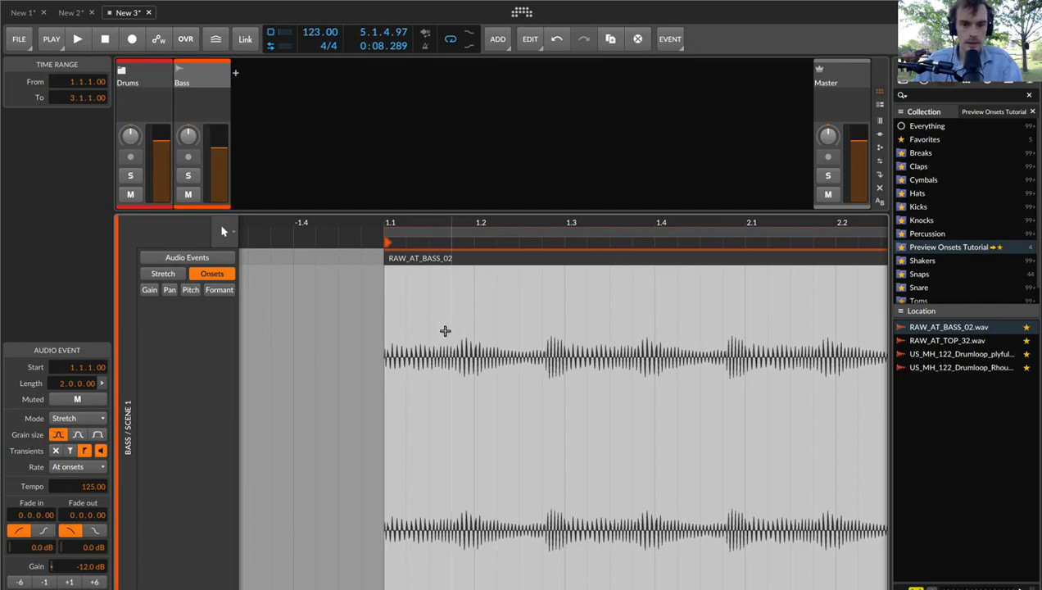
# Insert onsets in the bass event at 1.1.4, 1.2.3, 1.3.4, 1.4.3, 2.1.4, 2.2.3, 2.3.4 and 2.4.3
pyautogui.click(444, 331)
pyautogui.click(519, 323)
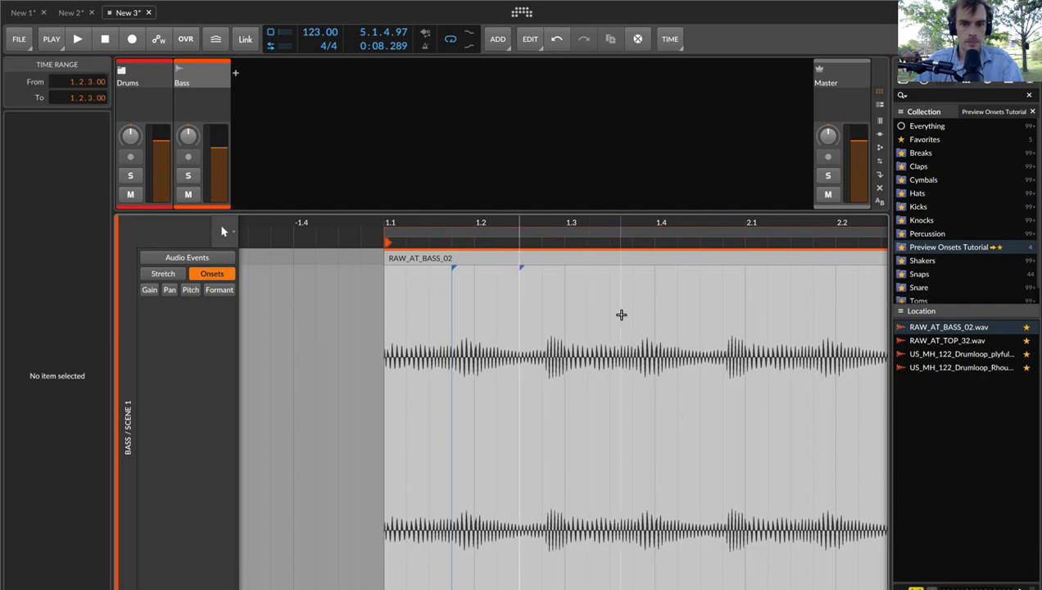
pyautogui.click(701, 315)
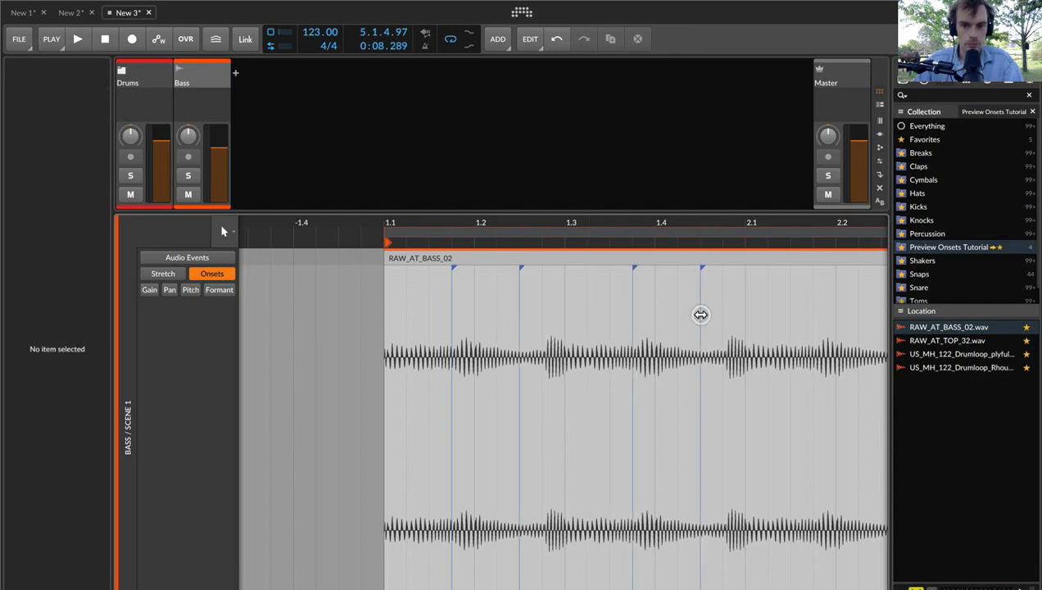
pyautogui.hscroll(3, 701, 315)
pyautogui.click(717, 320)
pyautogui.click(782, 328)
pyautogui.click(783, 329)
pyautogui.hscroll(6, 784, 329)
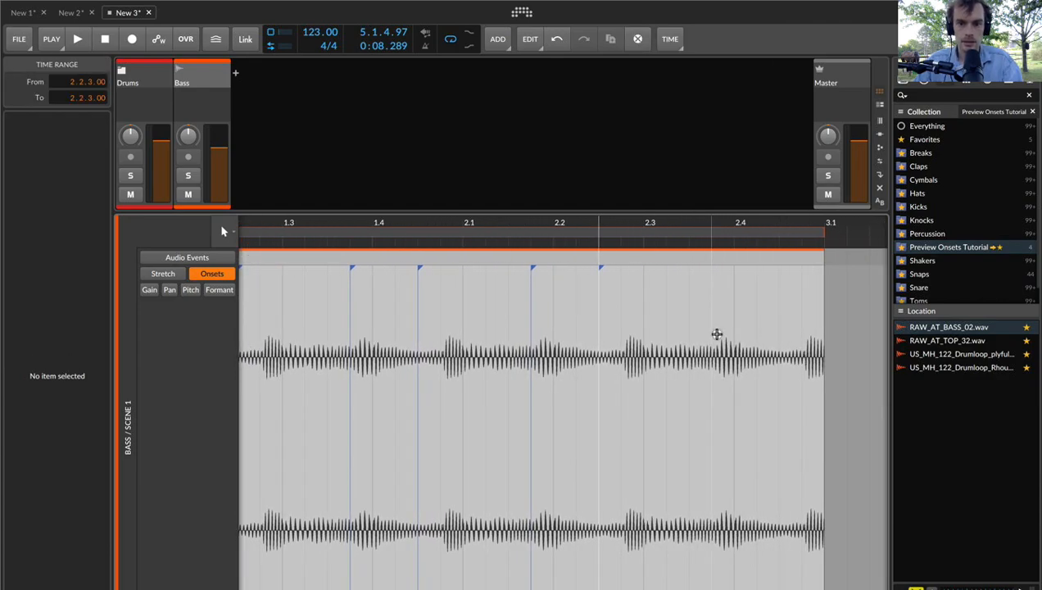
pyautogui.click(771, 335)
pyautogui.hscroll(-15, 770, 335)
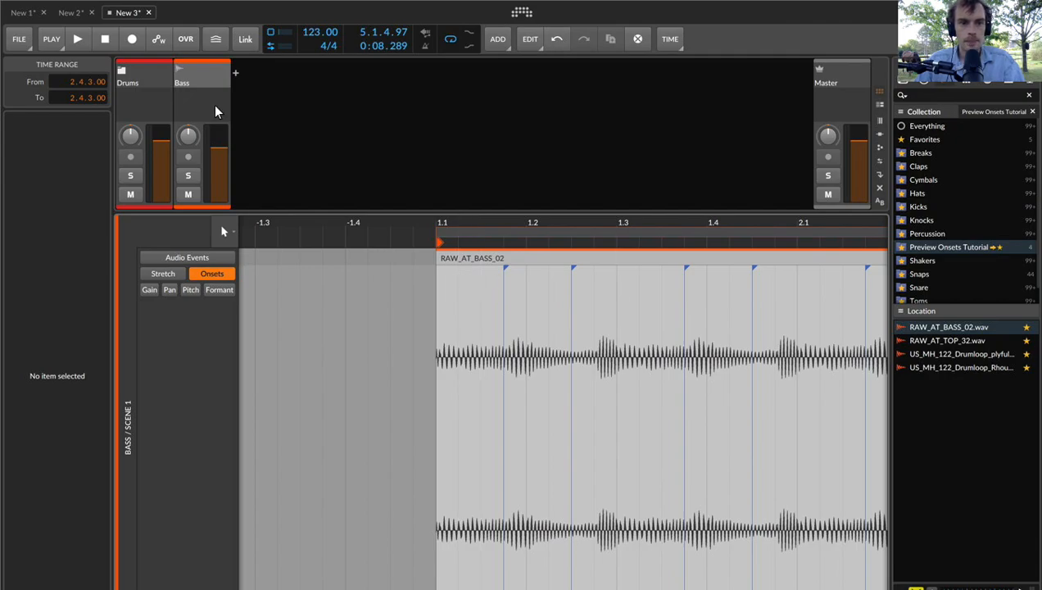
# Raise the Bass track's volume slightly while playing the groove
pyautogui.click(195, 85)
pyautogui.press('space')
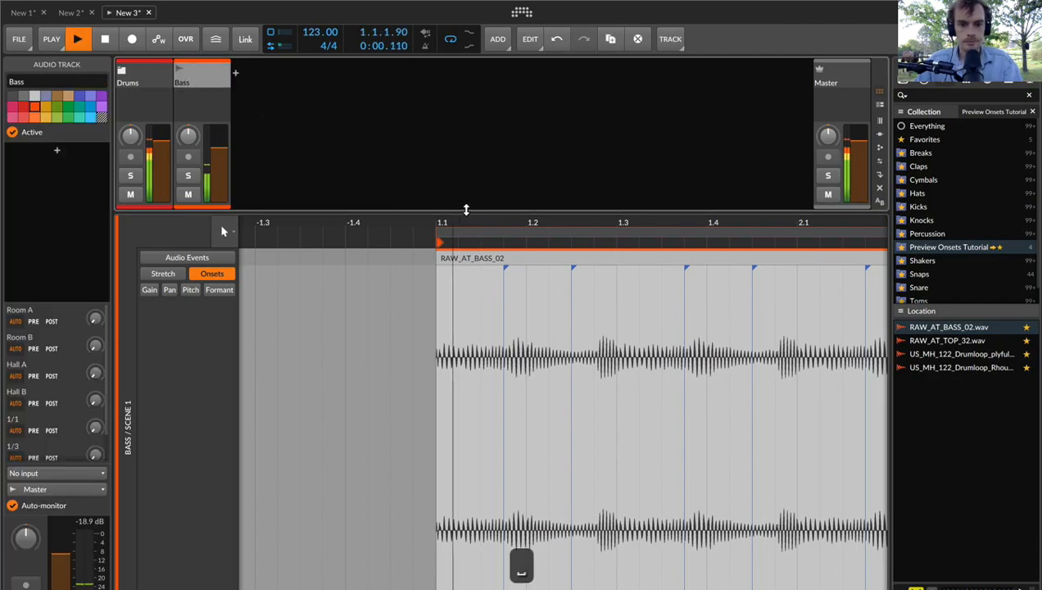
pyautogui.moveTo(221, 140); pyautogui.dragTo(221, 137)
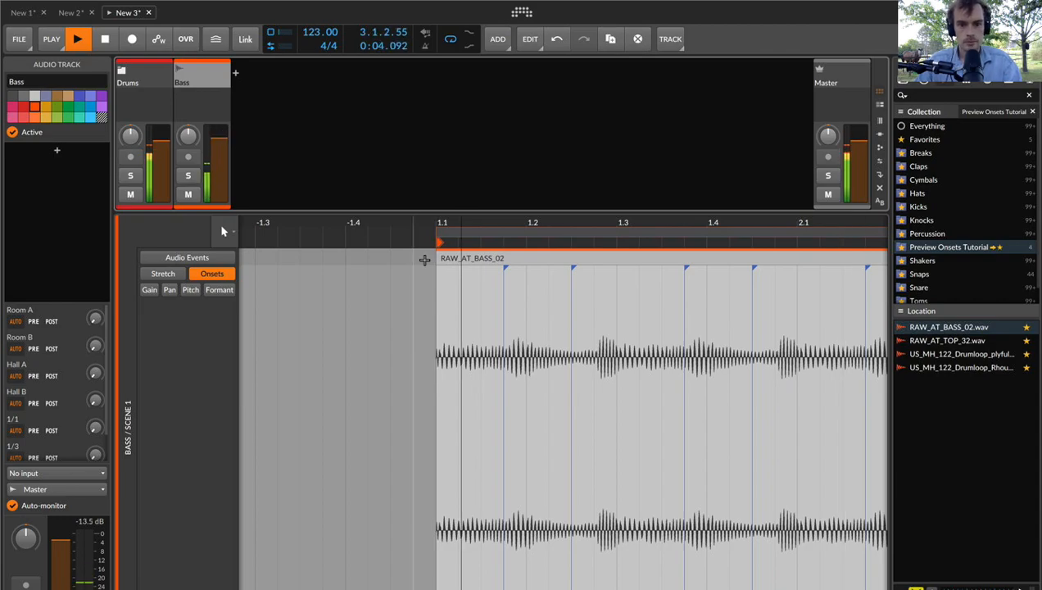
pyautogui.press('space')
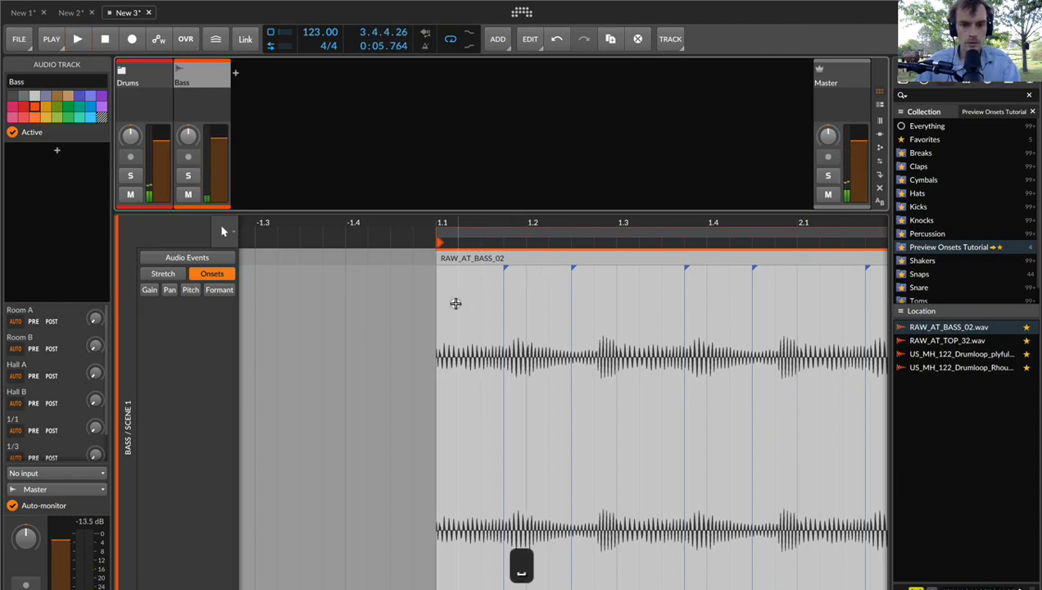
# Insert an onset at 1.1.2 in the bass event and play the groove
pyautogui.doubleClick(456, 303)
pyautogui.hscroll(5, 637, 380)
pyautogui.press('space')
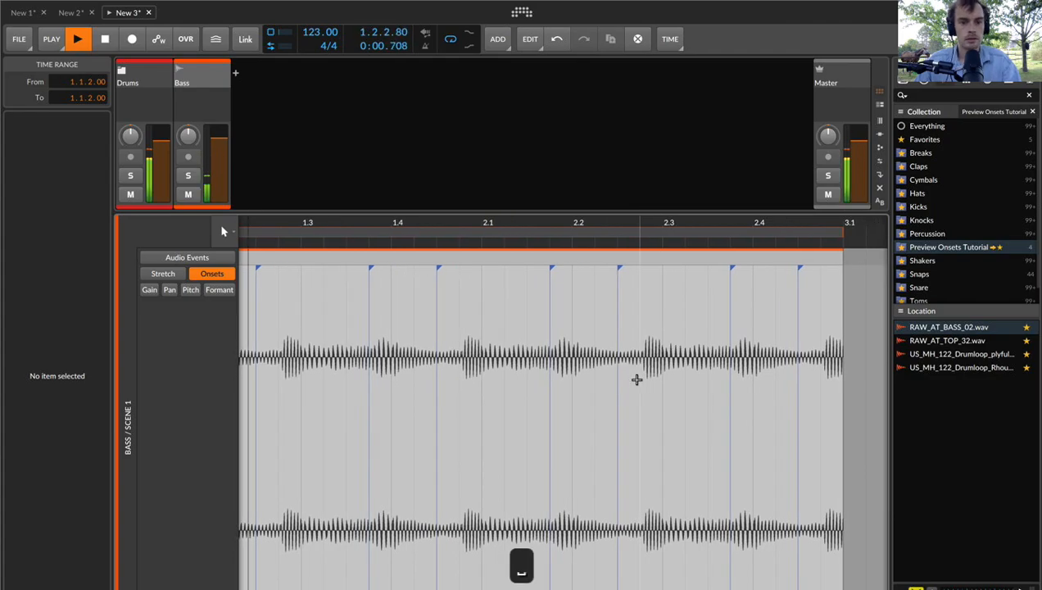
# Stop playback, expand the Drums group in the mixer and resize the window so the full channel strips show
pyautogui.press('e')
pyautogui.press('space')
pyautogui.click(166, 74)
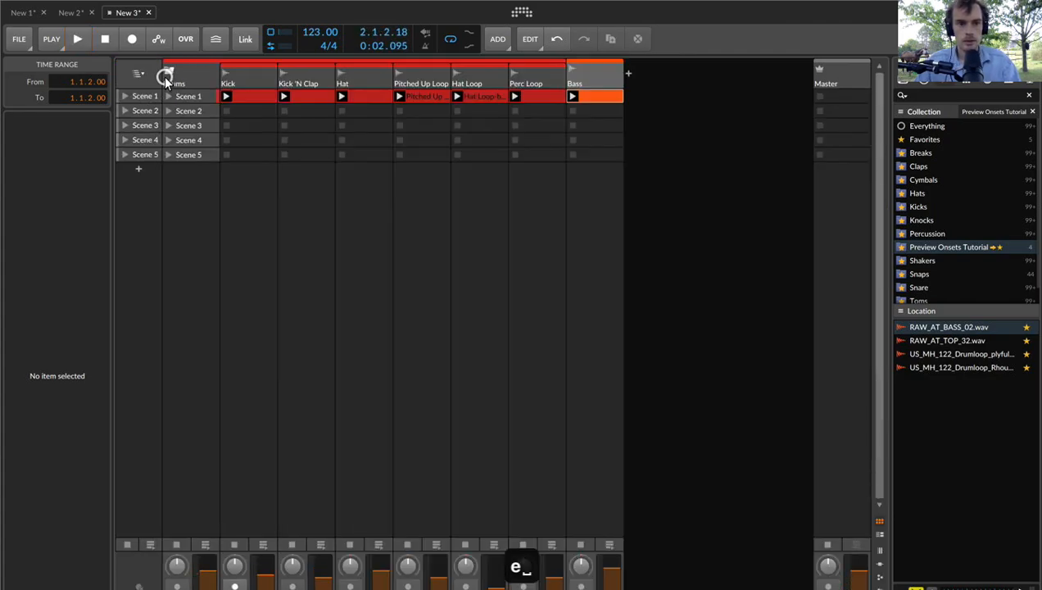
pyautogui.click(300, 83)
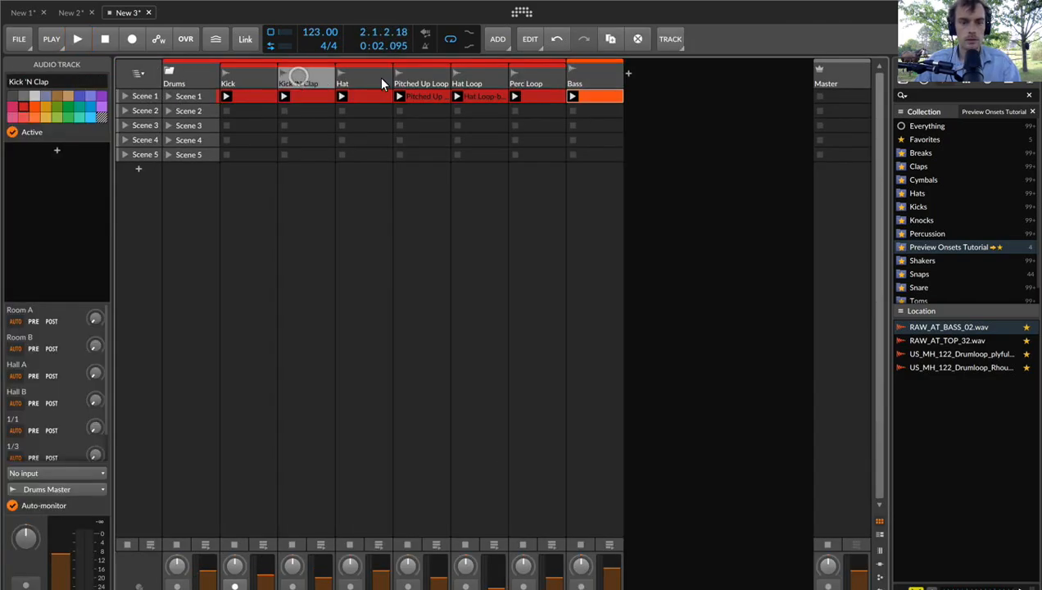
pyautogui.keyDown('shift'); pyautogui.click(531, 84); pyautogui.keyUp('shift')
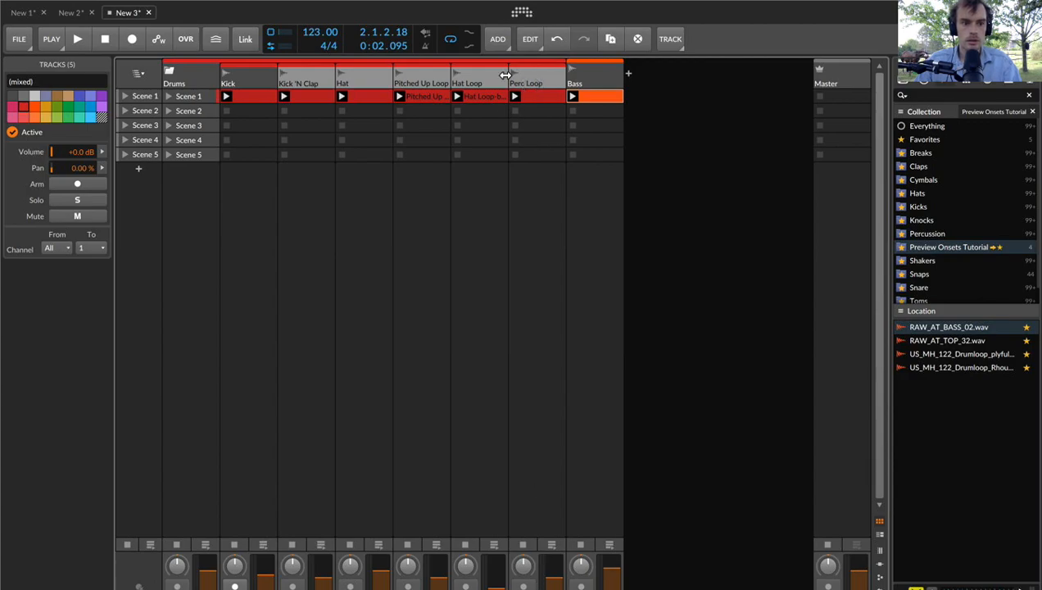
pyautogui.doubleClick(452, 8)
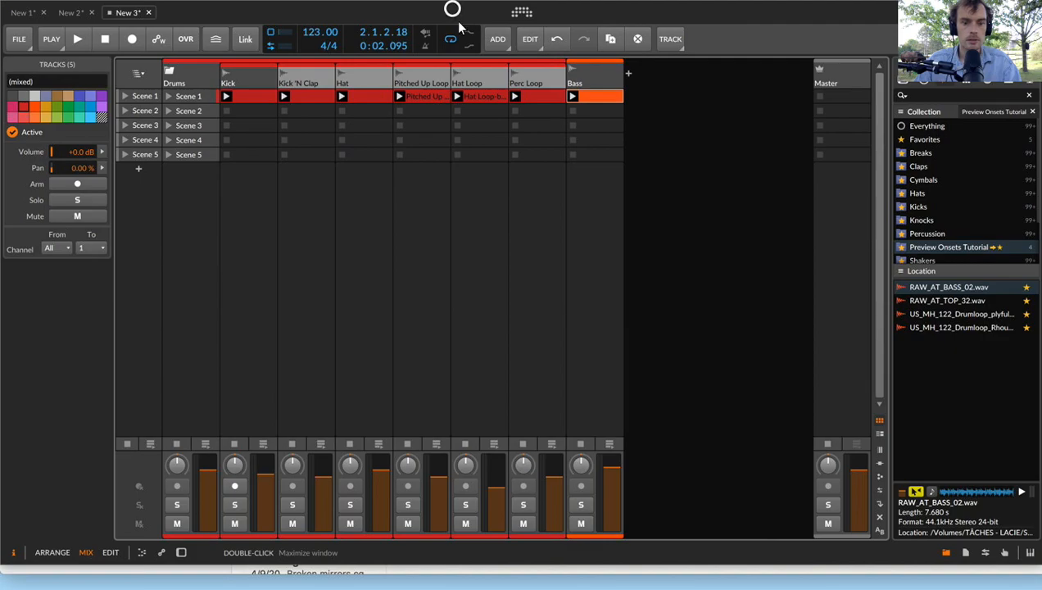
pyautogui.moveTo(594, 564); pyautogui.dragTo(595, 587)
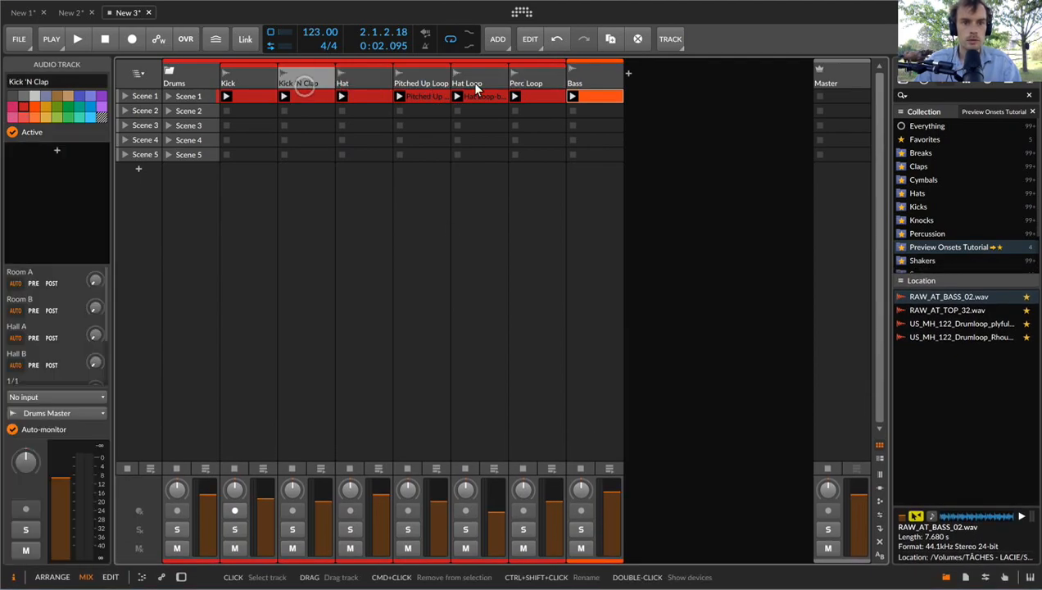
# Mute the Perc Loop, Hat Loop, Pitched Up Loop, Hat and Kick 'N Clap tracks during playback, leaving Kick and Bass audible
pyautogui.click(523, 548)
pyautogui.click(580, 75)
pyautogui.press('space')
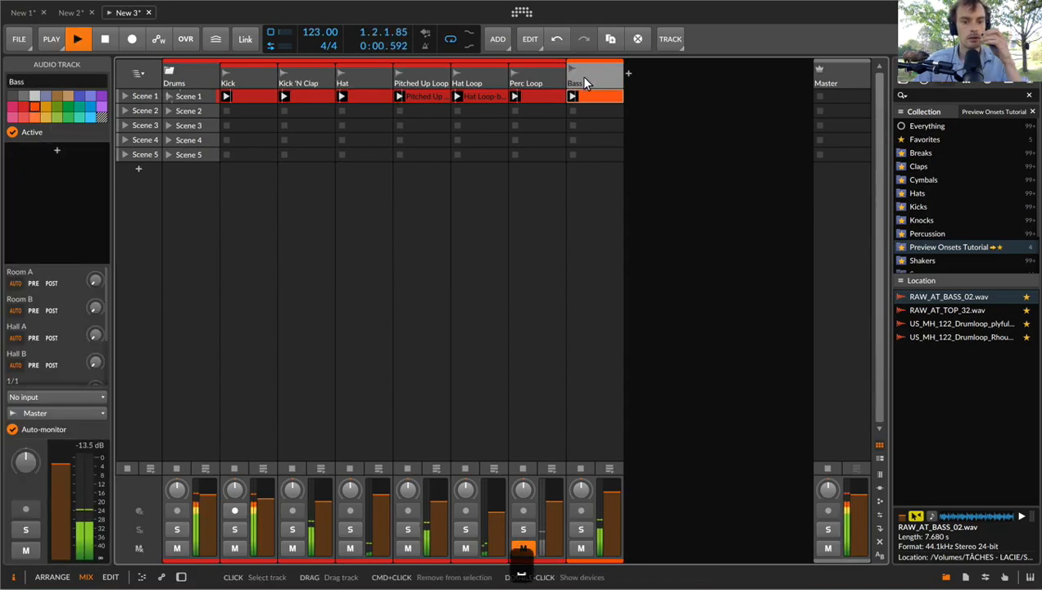
pyautogui.click(465, 548)
pyautogui.click(407, 548)
pyautogui.click(350, 548)
pyautogui.click(292, 548)
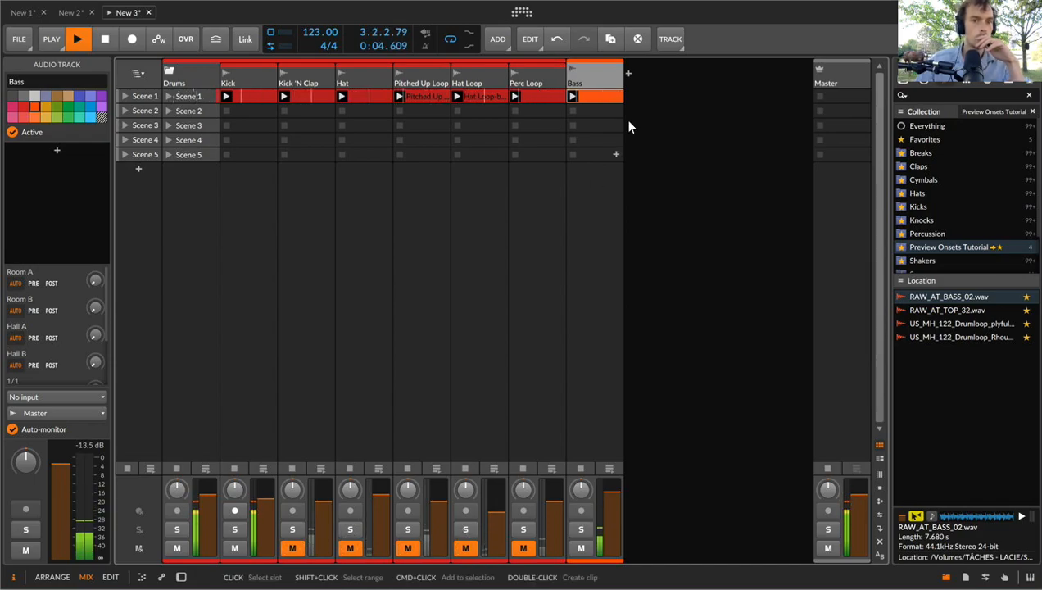
# Reopen the Bass clip in the detail editor and compare its audio event with Preview Onsets off and on
pyautogui.doubleClick(587, 72)
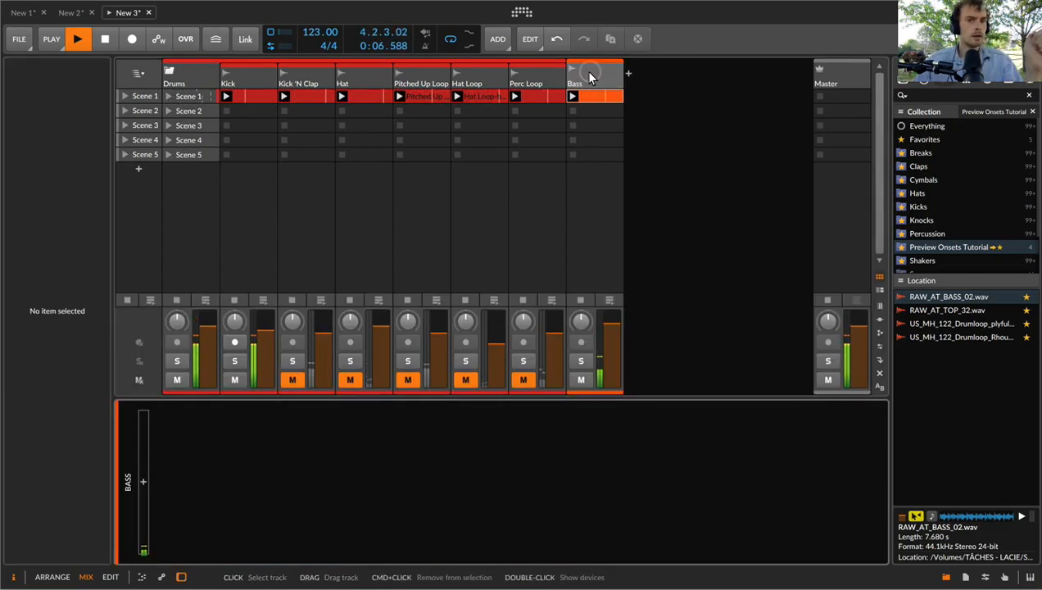
pyautogui.doubleClick(588, 96)
pyautogui.press('super+0')
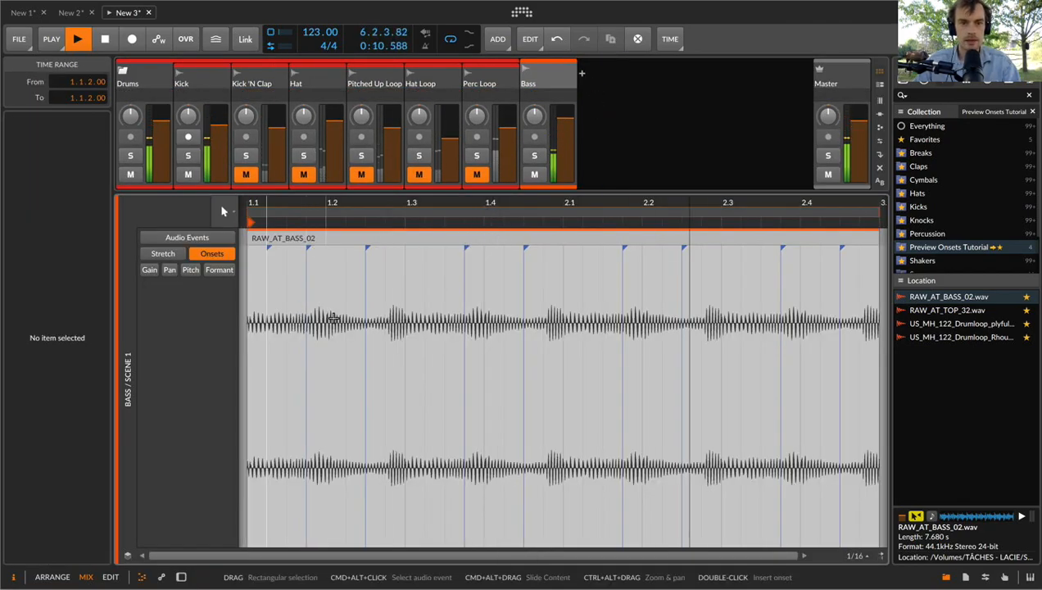
pyautogui.click(344, 232)
pyautogui.click(100, 374)
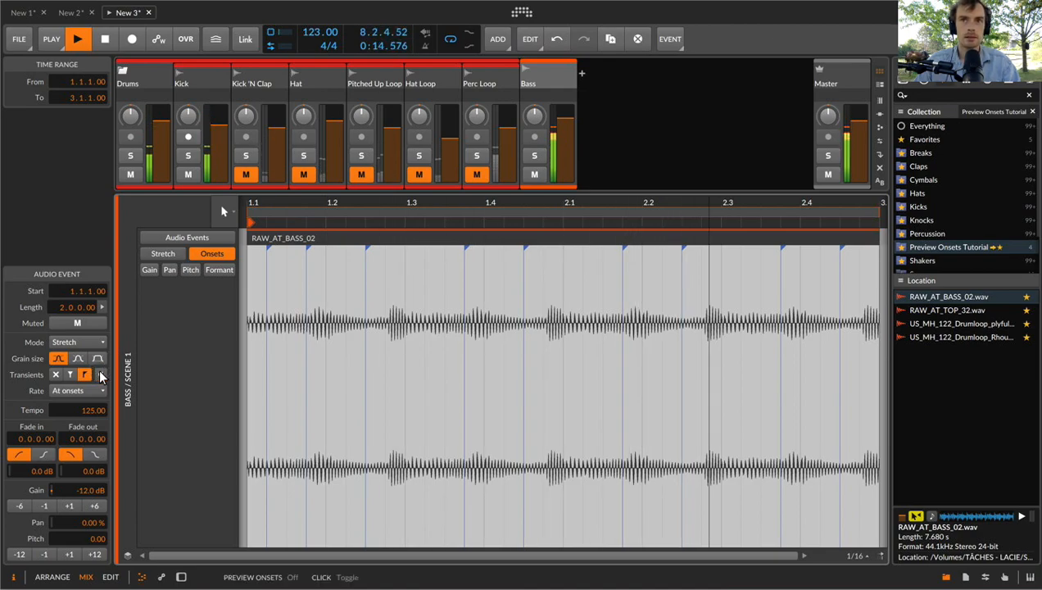
pyautogui.click(100, 375)
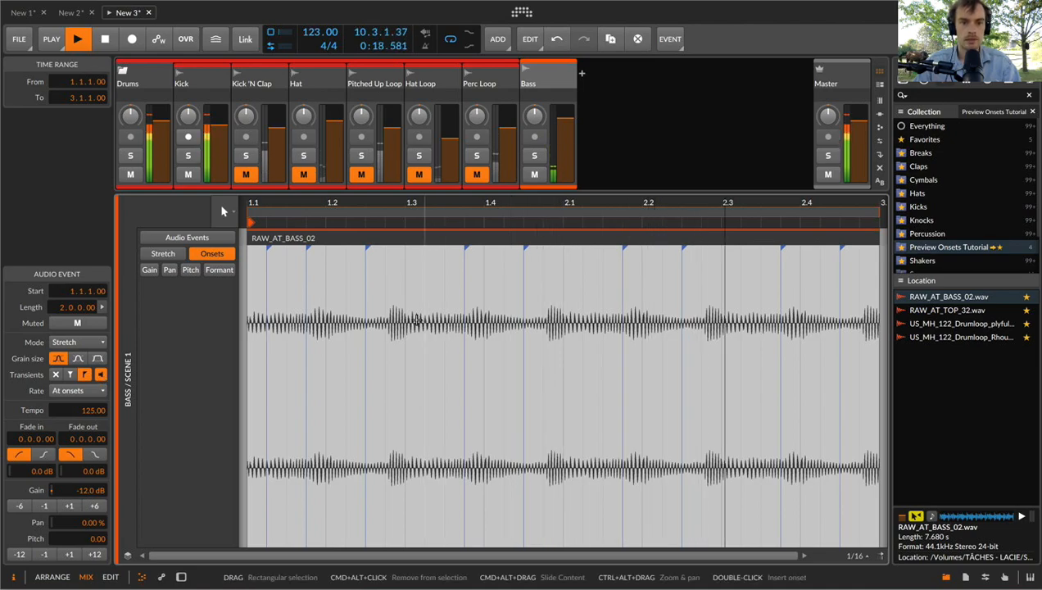
# Insert bass onsets at 1.3.1, 1.3.2 and 1.3.3, and set the clip's play start to 2.3.1 for auditioning
pyautogui.click(401, 310)
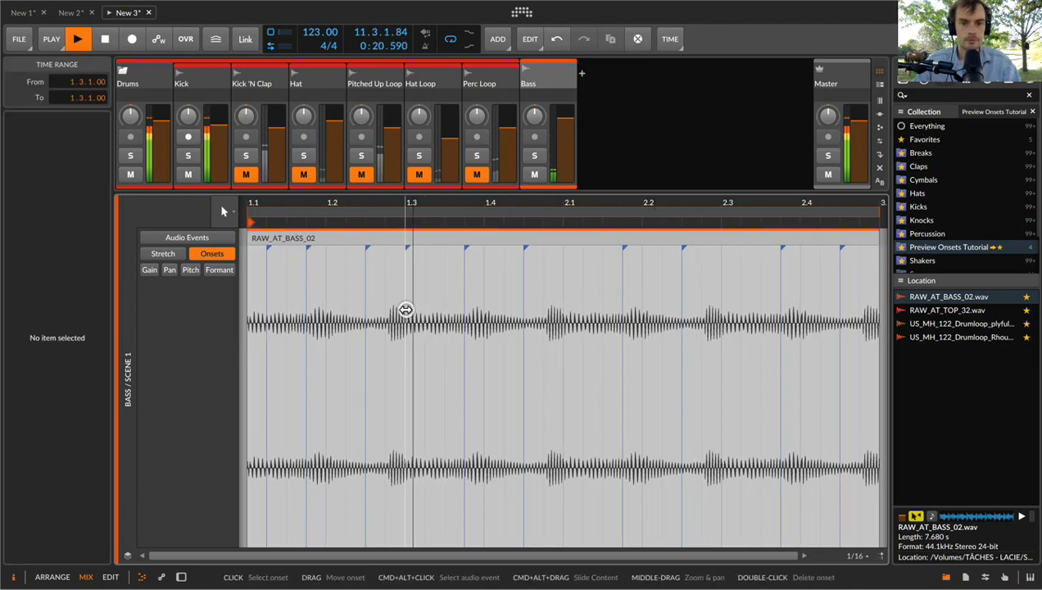
pyautogui.doubleClick(442, 321)
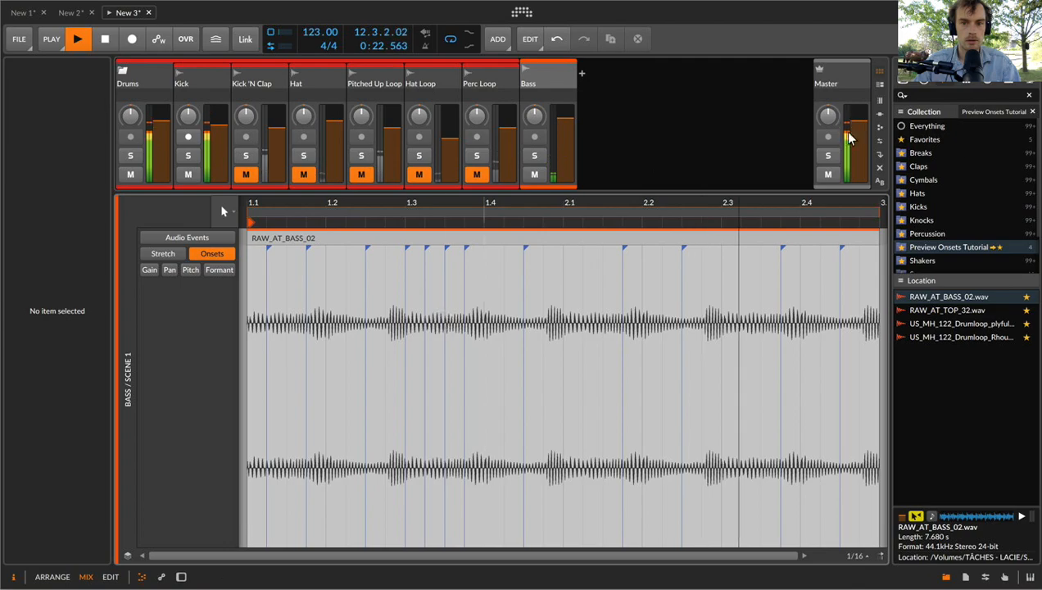
pyautogui.click(248, 222)
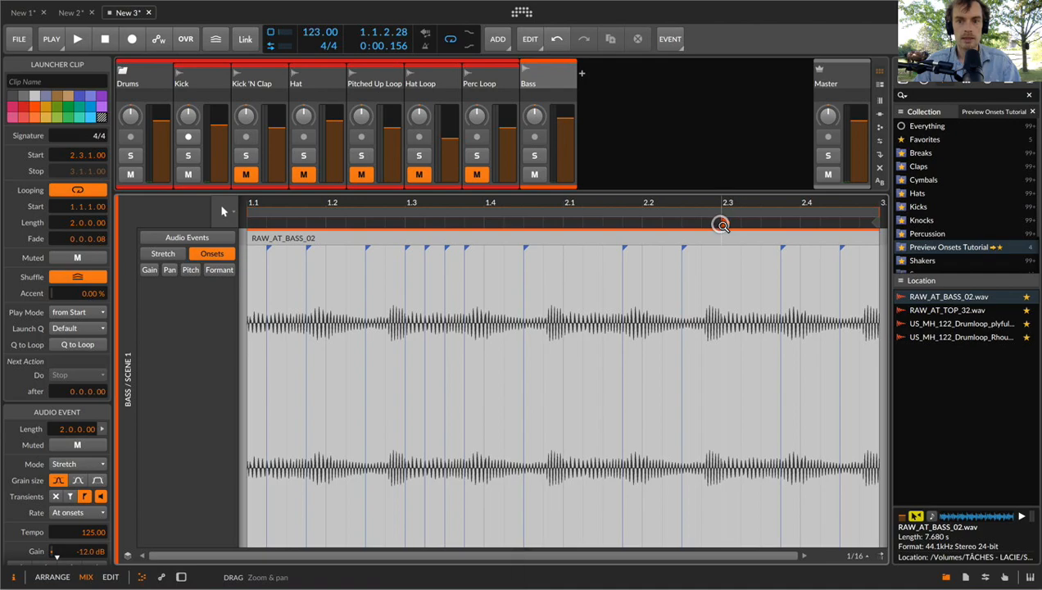
pyautogui.click(724, 223)
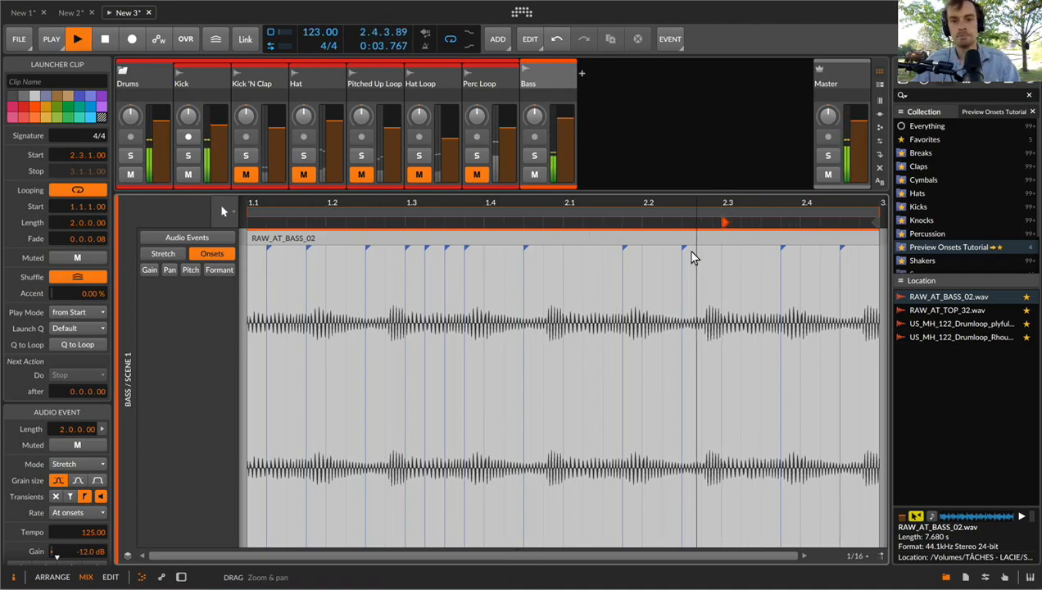
pyautogui.press('space')
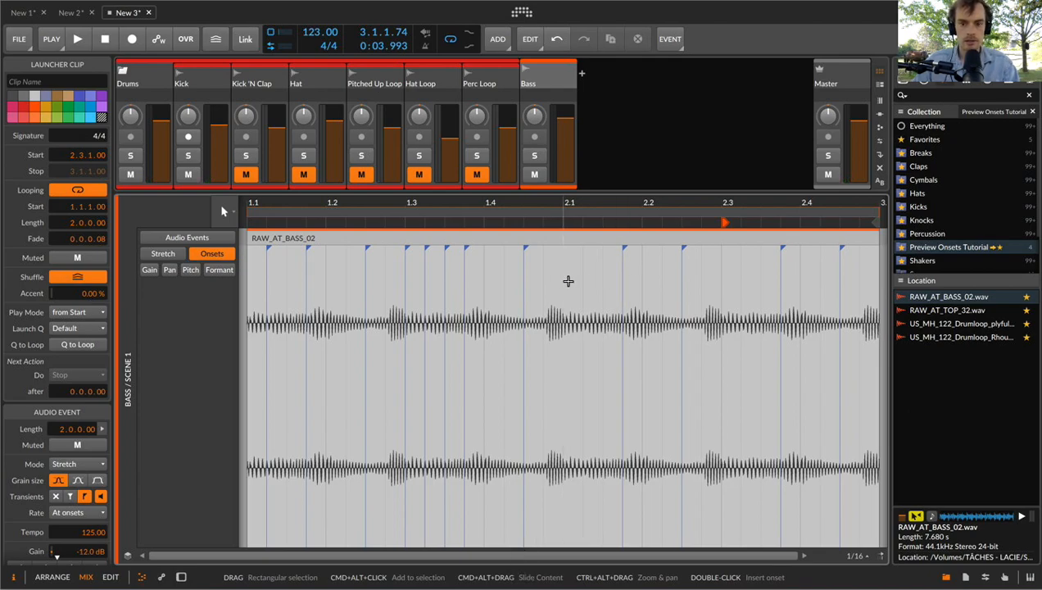
# Switch the editor grid to sixteenth triplets and insert a bass onset at 2.3.1
pyautogui.press('super+3')
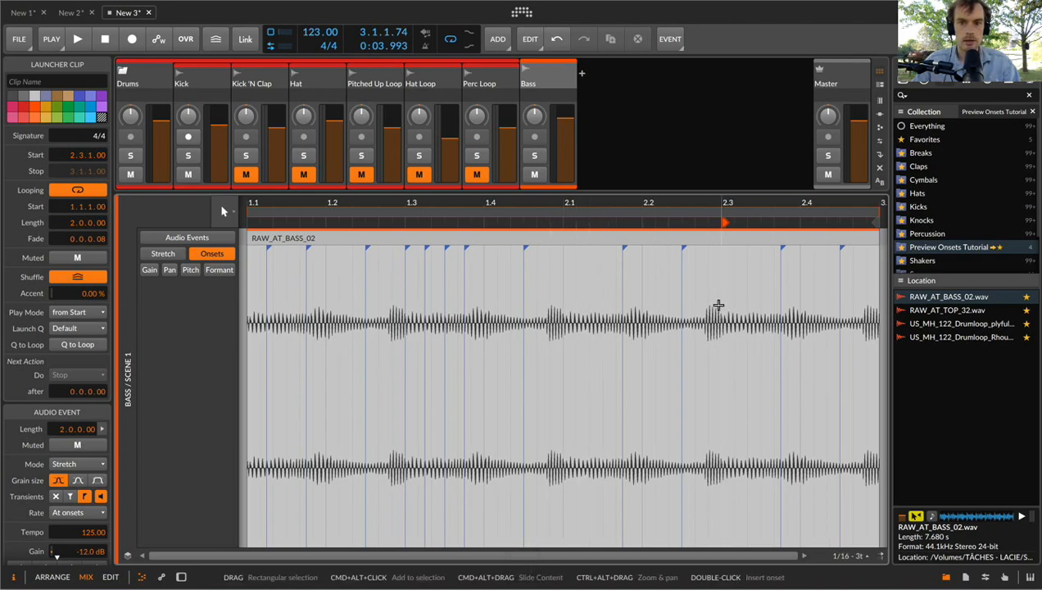
pyautogui.doubleClick(718, 305)
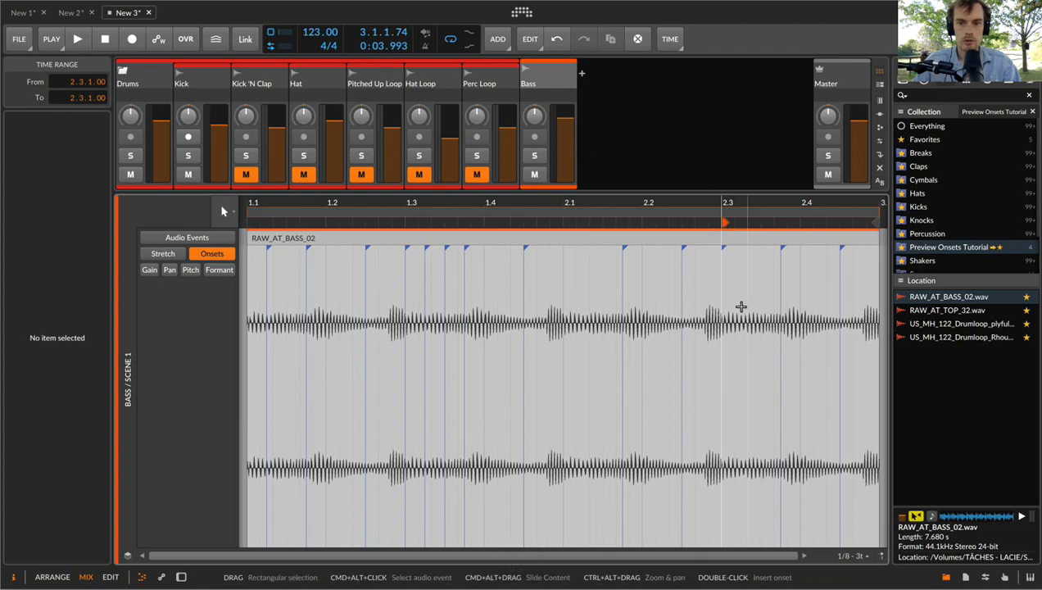
# Try two more bass onsets at sixteenth-triplet spacing right after 2.3.1 with playback running, and undo both
pyautogui.doubleClick(736, 305)
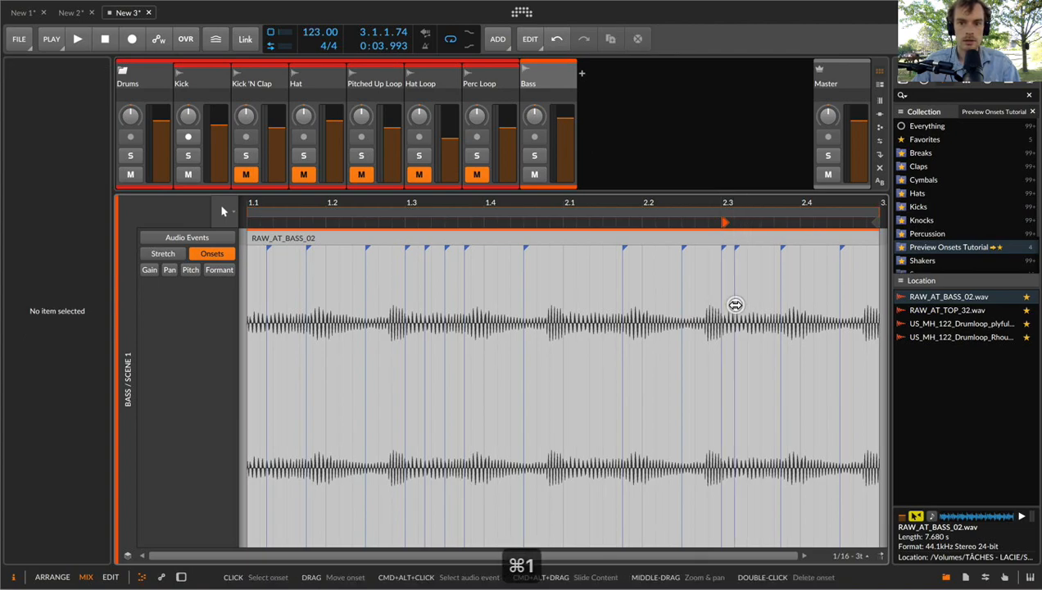
pyautogui.doubleClick(748, 306)
pyautogui.press('space')
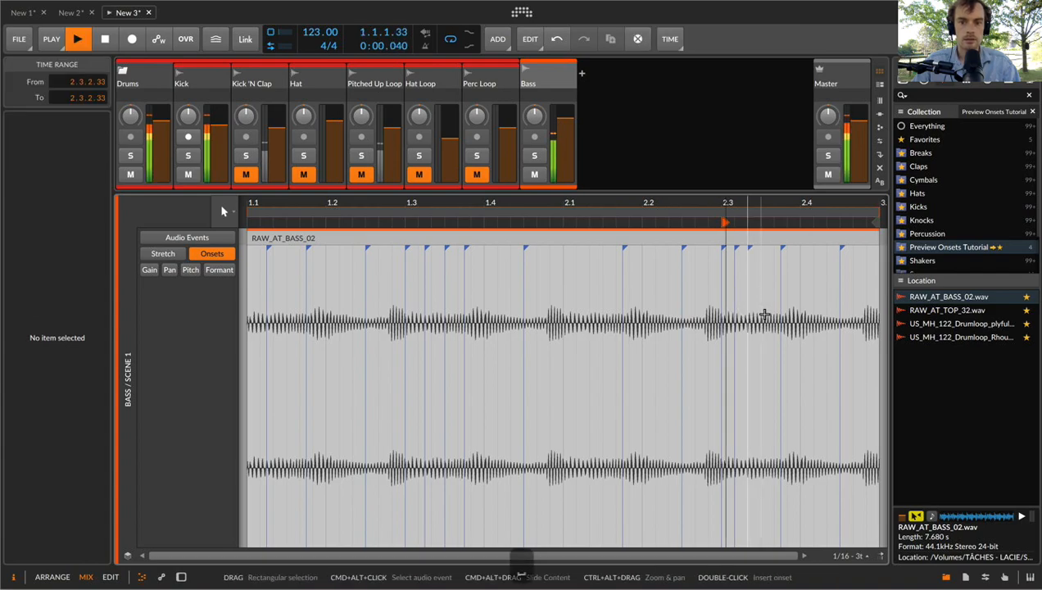
pyautogui.press('super+z')
pyautogui.press('super+z')
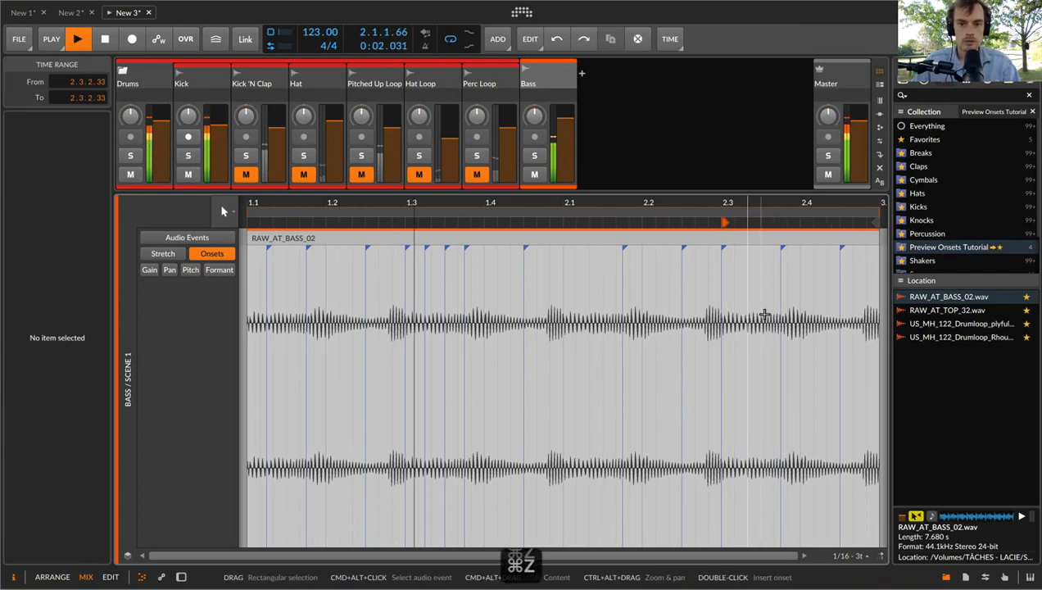
# Replace the bass onset just before 2.4 with one at 2.3.3.66, and insert onsets at 2.3.2.33 and 2.1.1
pyautogui.press('space')
pyautogui.click(780, 288)
pyautogui.press('BackSpace')
pyautogui.doubleClick(774, 288)
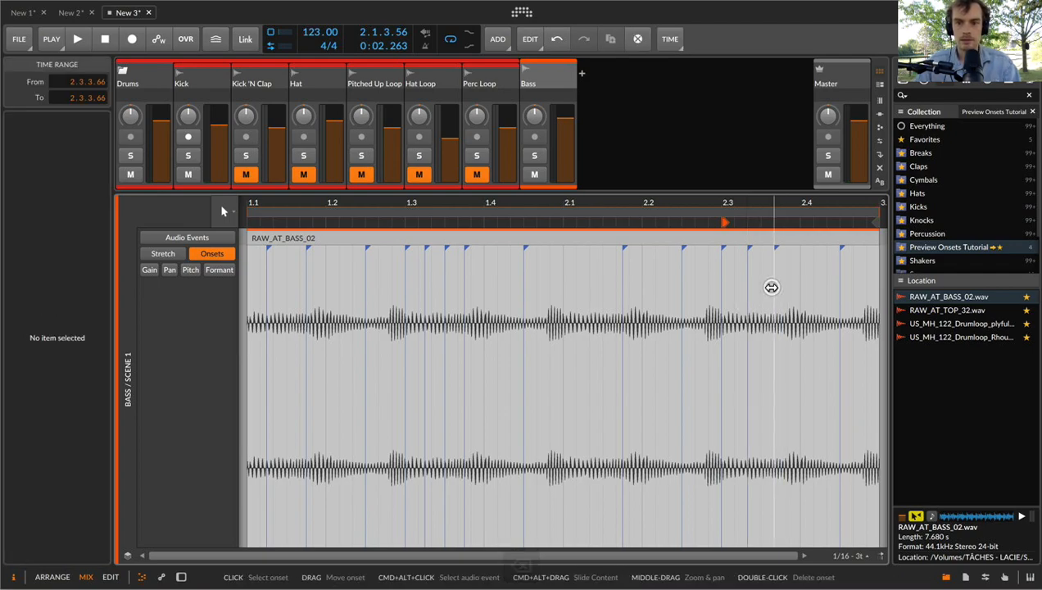
pyautogui.press('space')
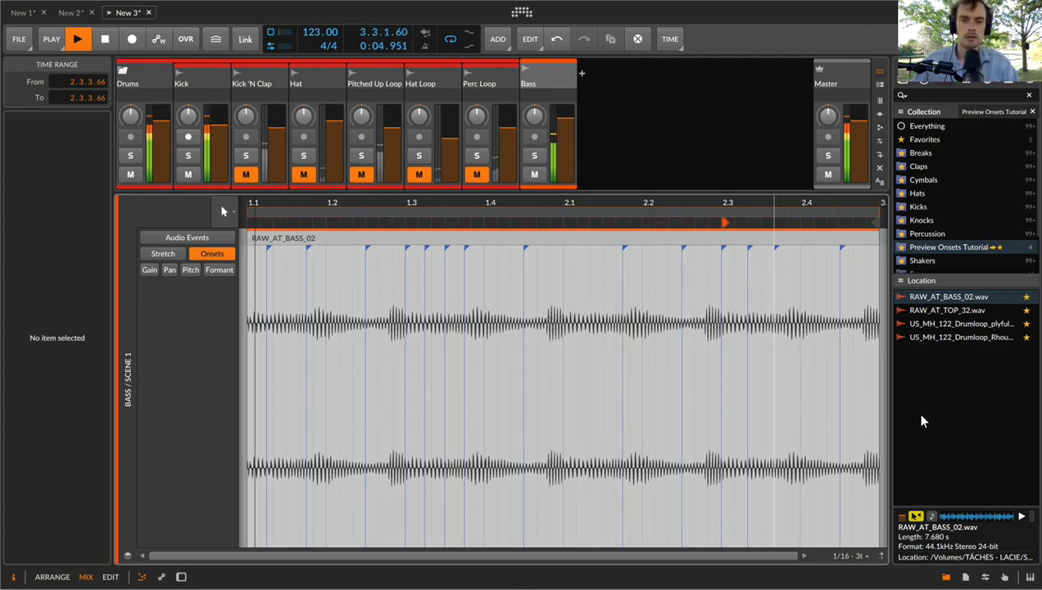
pyautogui.click(564, 292)
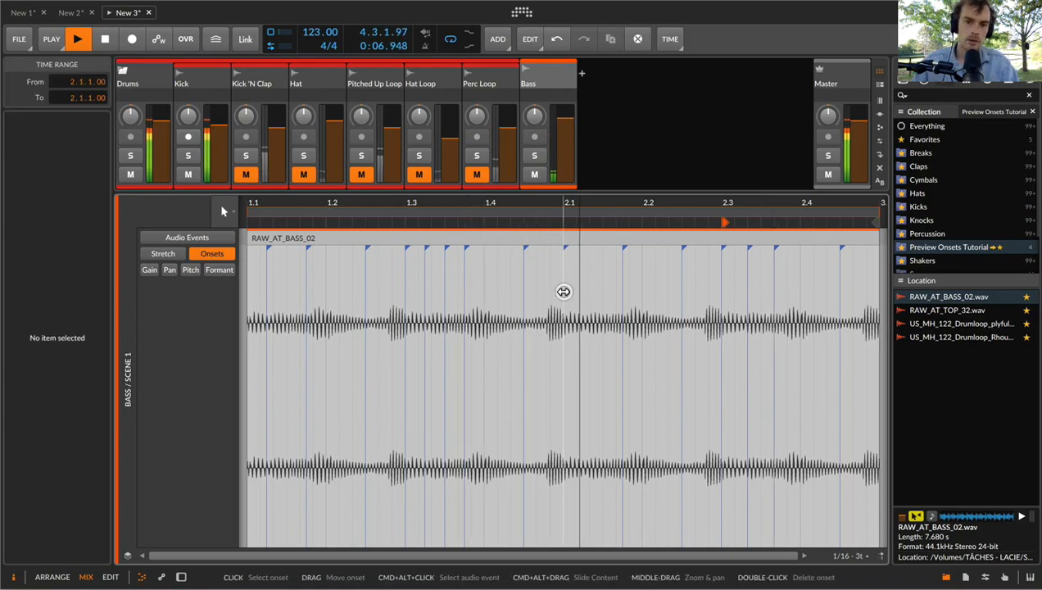
# Try triplet-spaced bass onsets around 2.2 in place of the existing onset just before it, and undo these changes
pyautogui.click(593, 293)
pyautogui.click(622, 289)
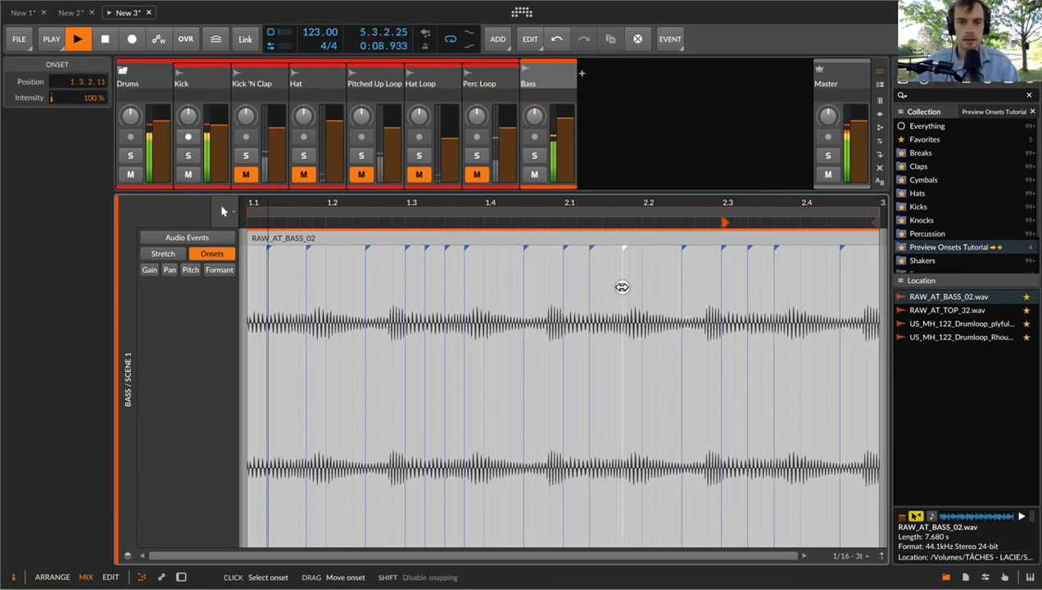
pyautogui.press('BackSpace')
pyautogui.doubleClick(644, 295)
pyautogui.click(657, 295)
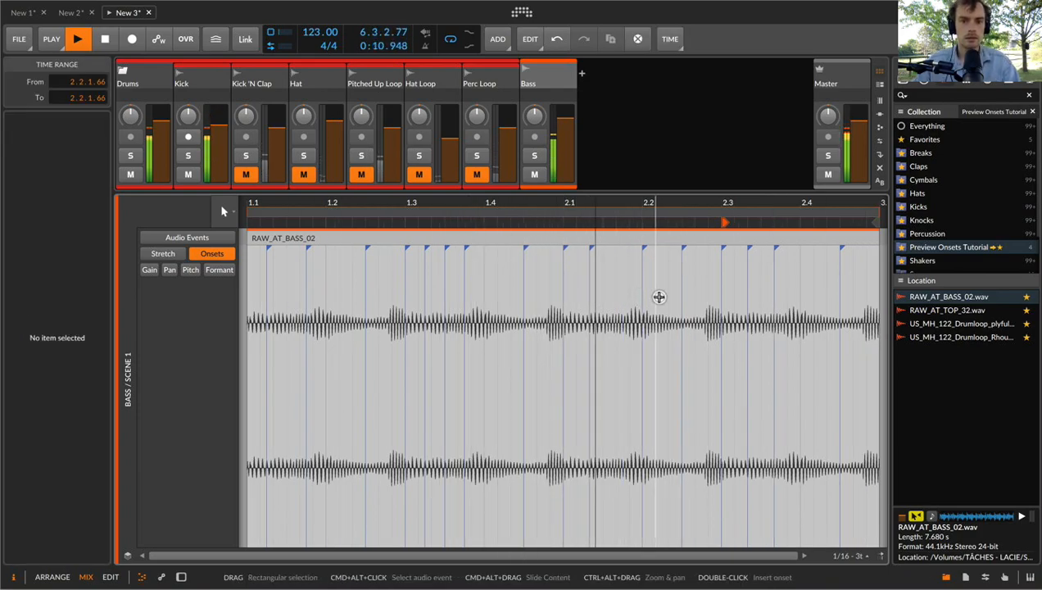
pyautogui.doubleClick(629, 291)
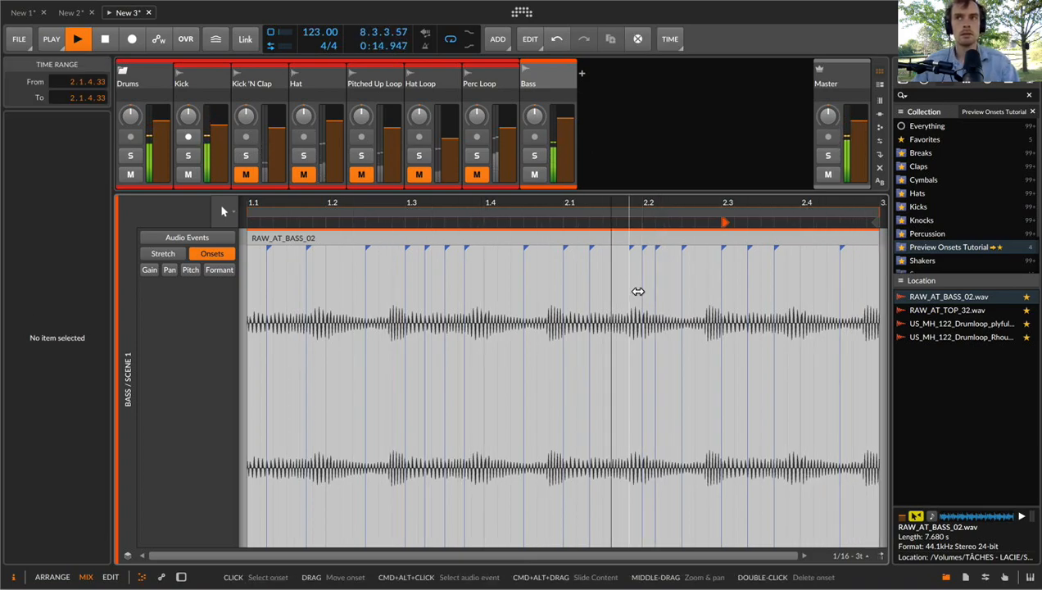
pyautogui.press('super+z')
pyautogui.press('super+z')
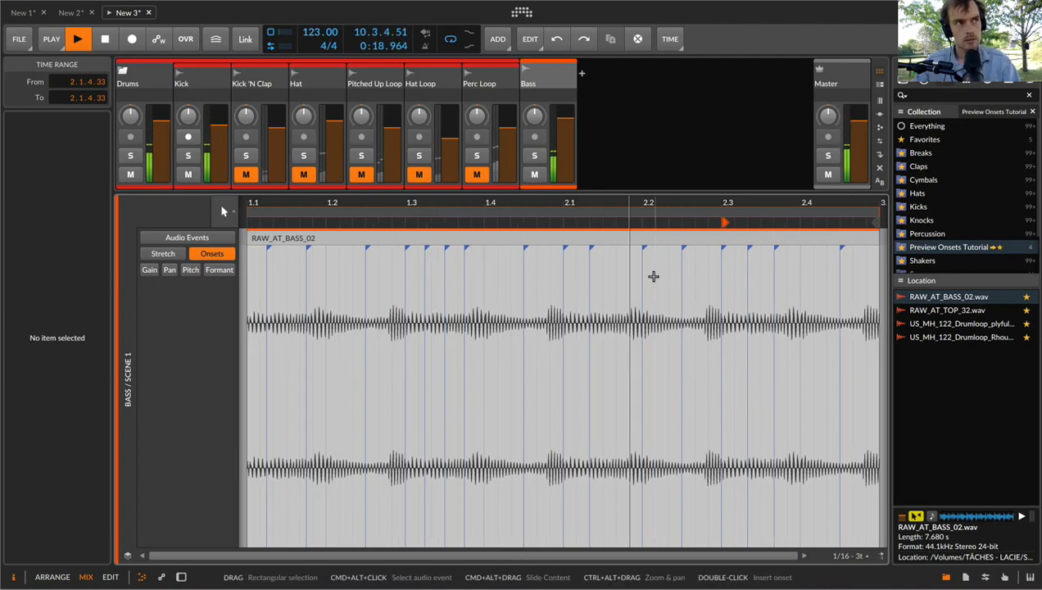
pyautogui.press('super+z')
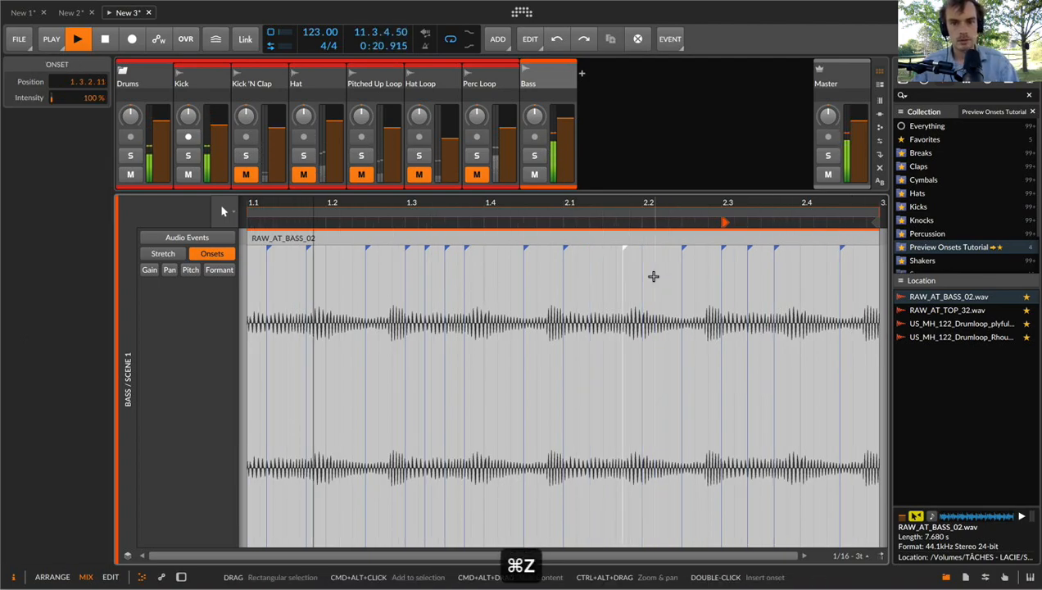
pyautogui.click(651, 342)
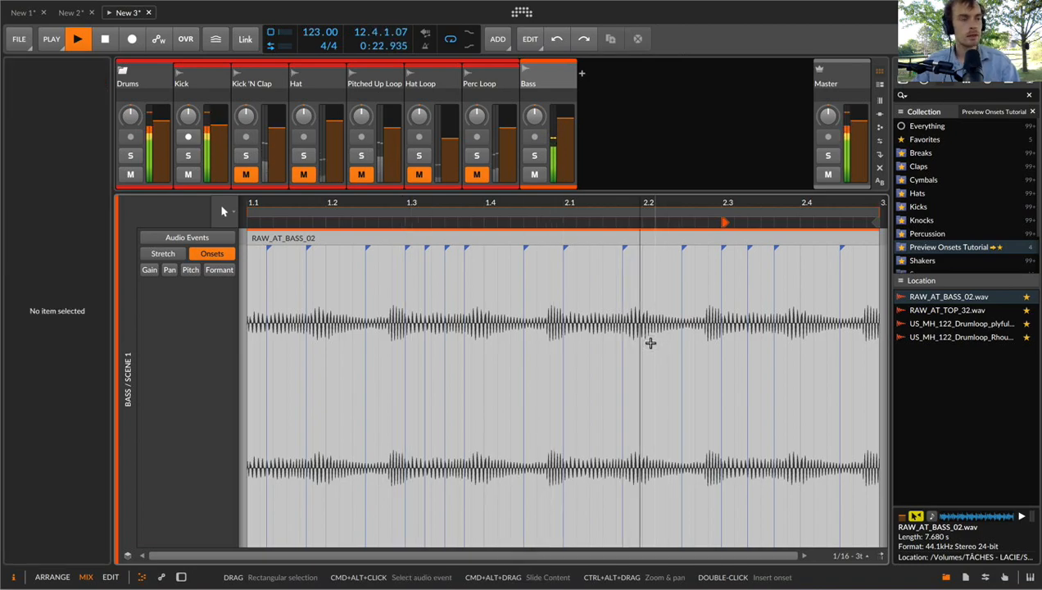
# Stop playback, remove the Preview Onsets Tutorial filter from the browser and search all content for "loop music"
pyautogui.click(544, 235)
pyautogui.press('space')
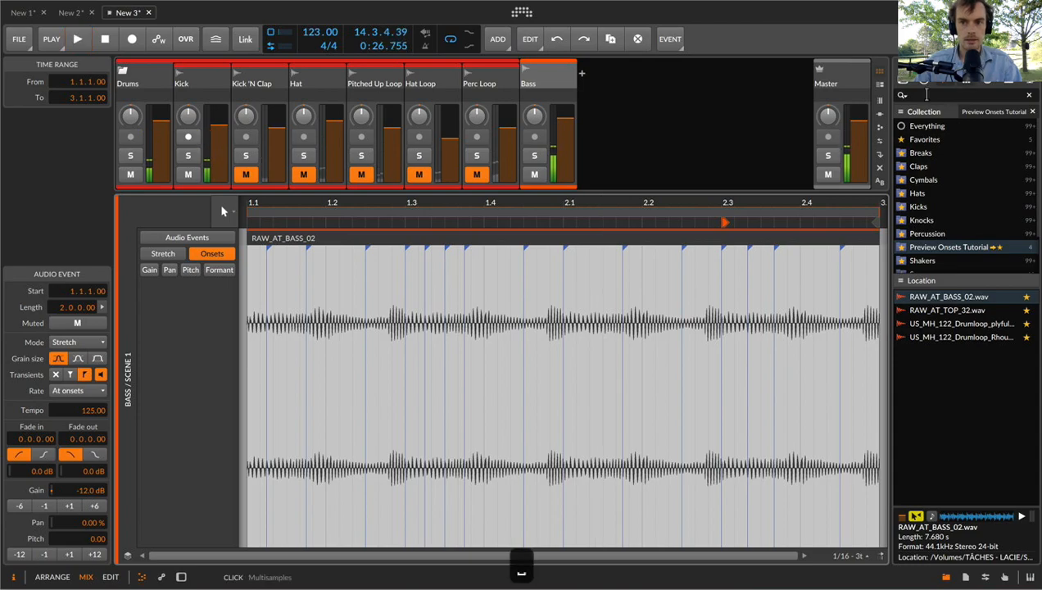
pyautogui.click(1032, 115)
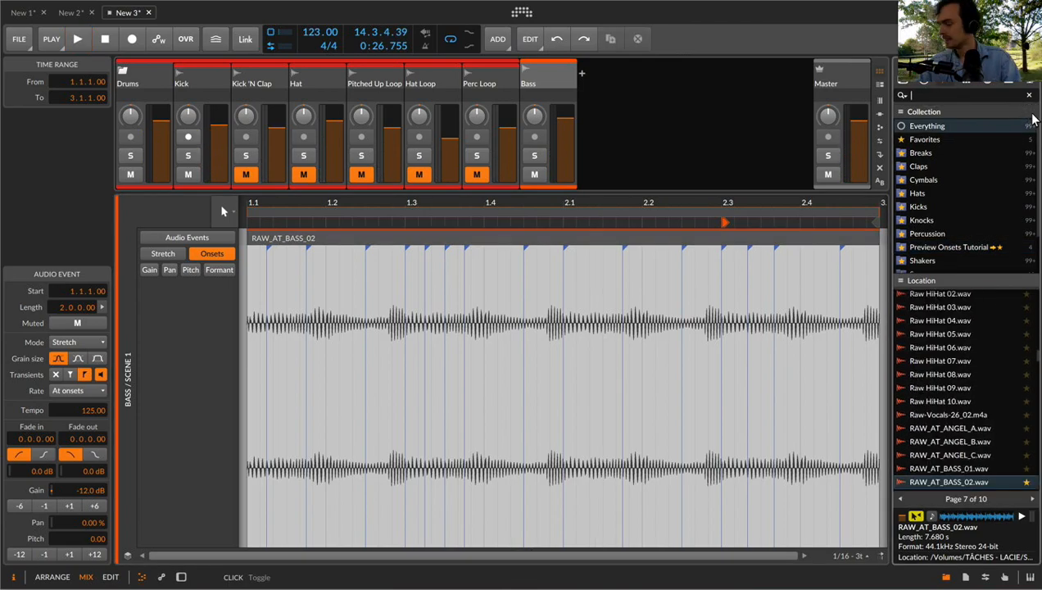
pyautogui.scroll(-5, 1012, 373)
pyautogui.scroll(-15, 983, 385)
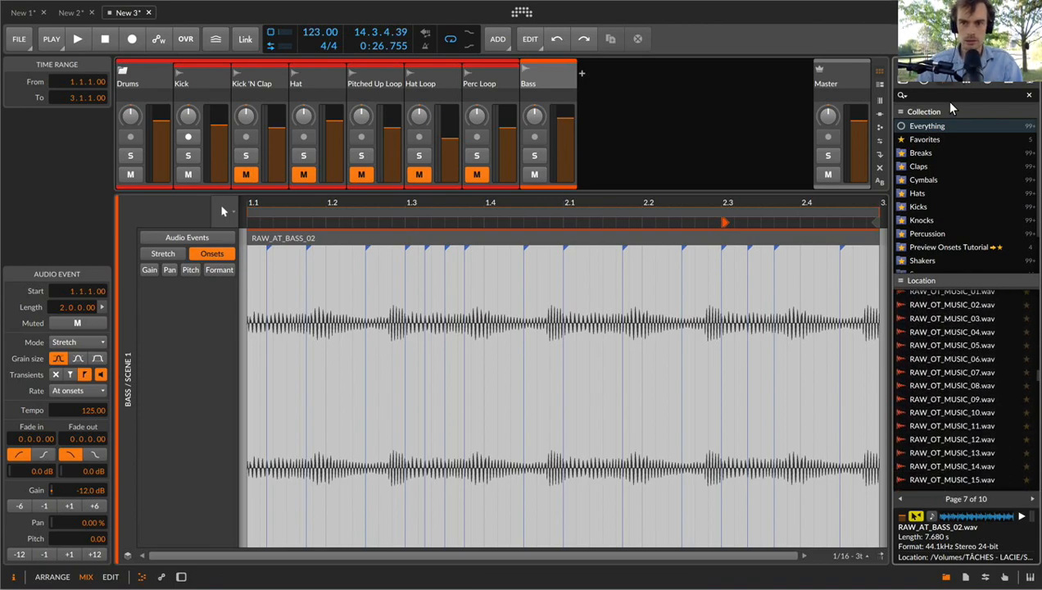
pyautogui.write('loop music')
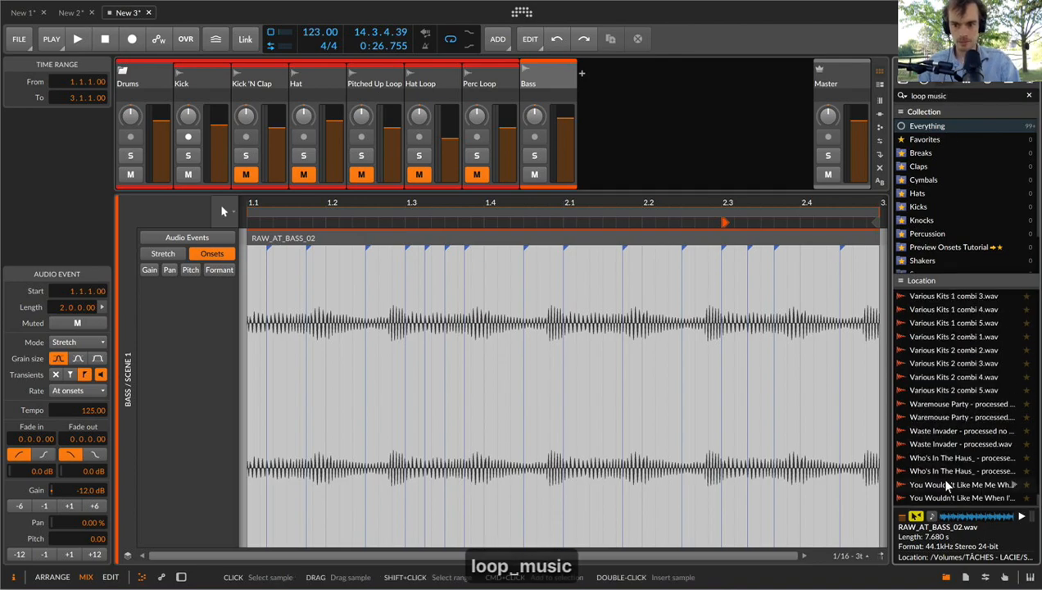
pyautogui.scroll(20, 964, 327)
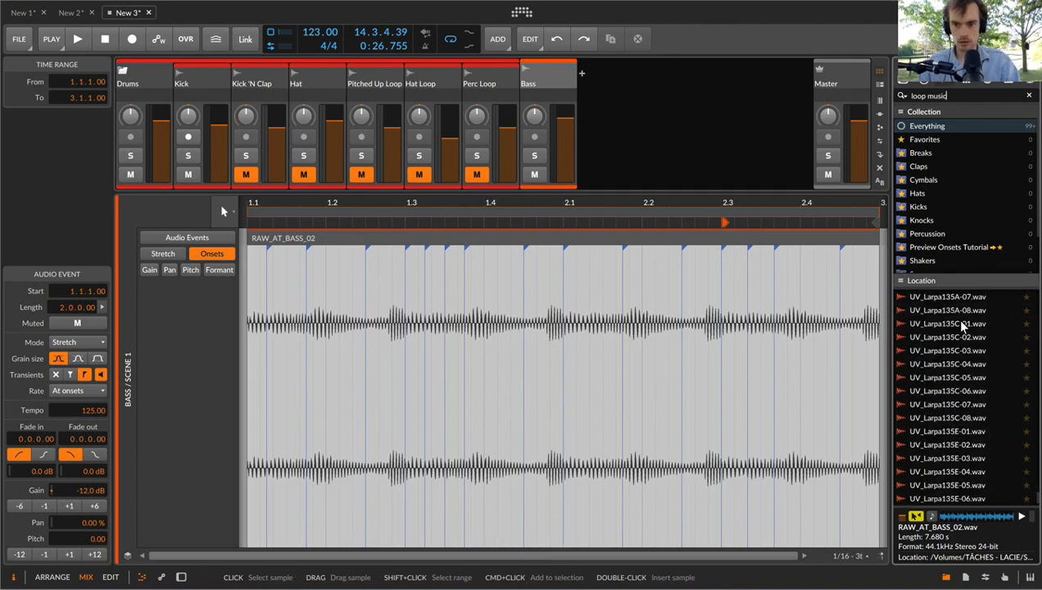
# Turn off automatic sample auditioning in the browser and bring the clip launcher grid back into view
pyautogui.click(926, 518)
pyautogui.write('ee')
pyautogui.click(616, 131)
pyautogui.press('e')
pyautogui.press('e')
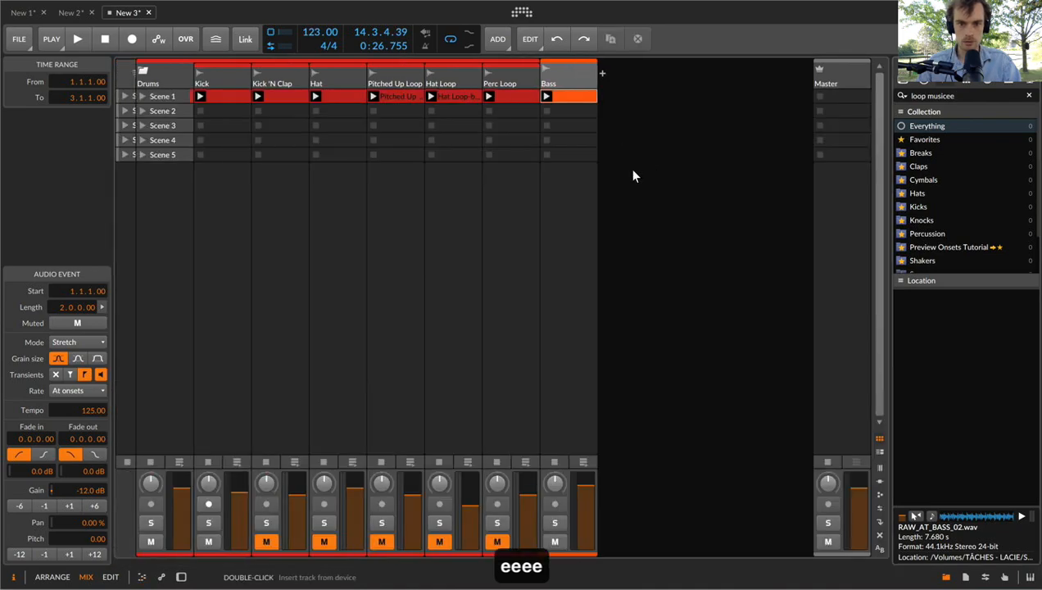
# Correct the sample search to "loop music", place adth_music_loop_093_c#_minor.wav on a new track in Scene 1 and open its clip
pyautogui.click(973, 95)
pyautogui.press('BackSpace')
pyautogui.press('BackSpace')
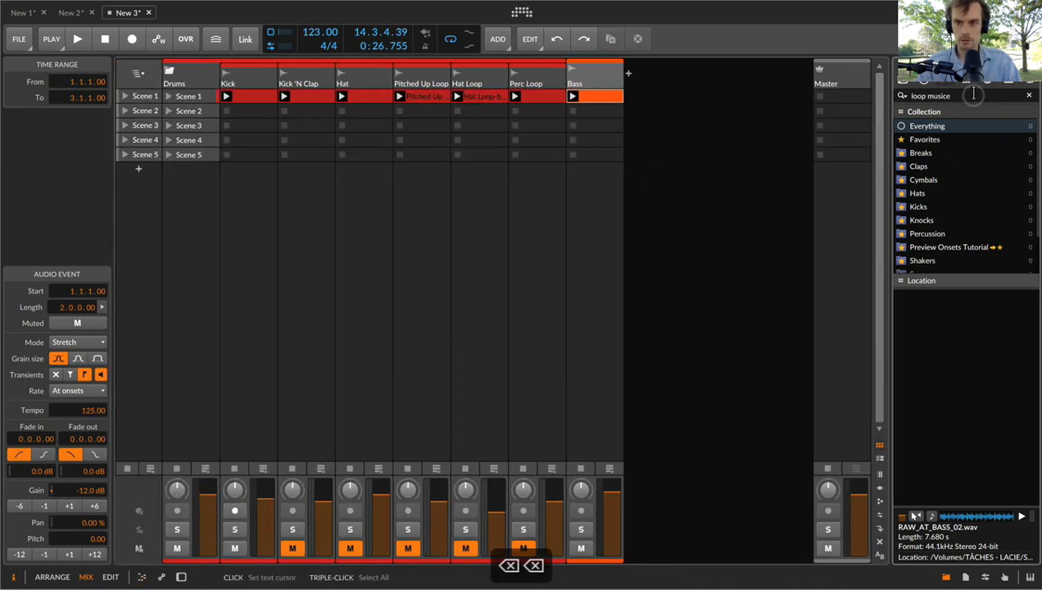
pyautogui.press('BackSpace')
pyautogui.scroll(-10, 949, 383)
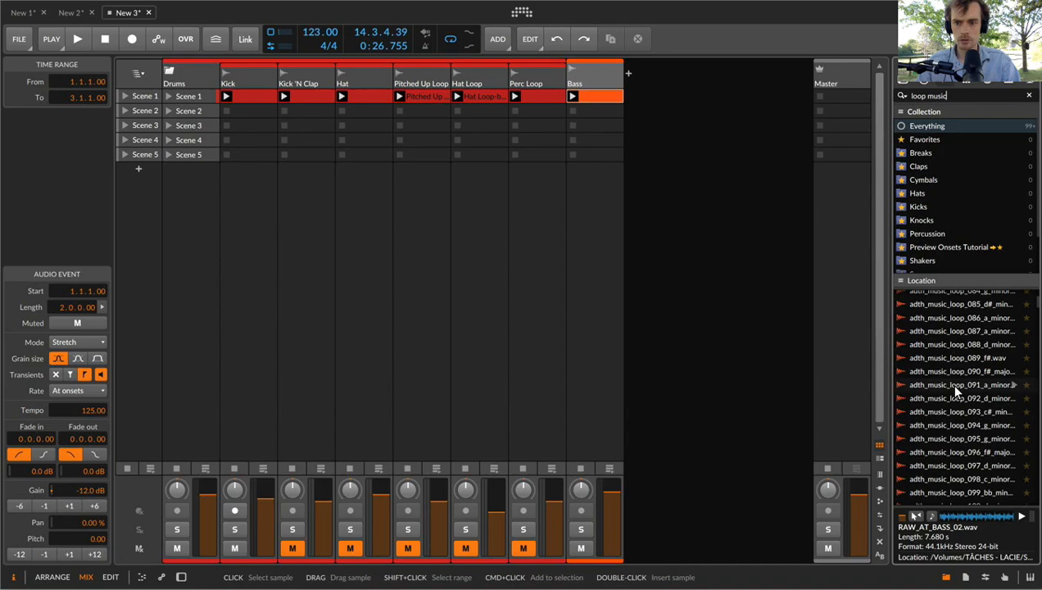
pyautogui.moveTo(939, 409); pyautogui.dragTo(663, 96)
pyautogui.doubleClick(664, 96)
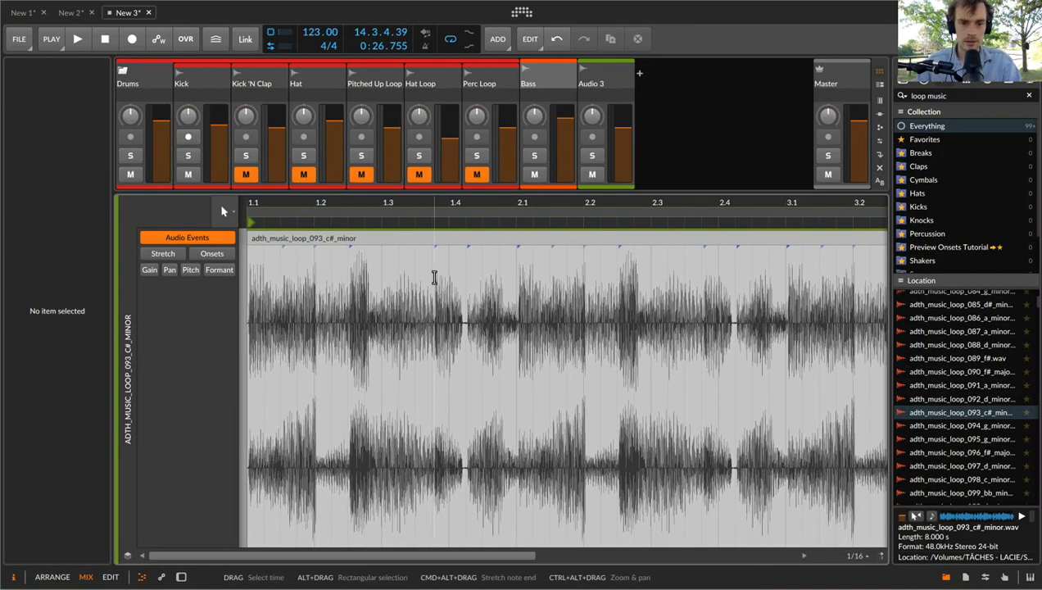
# Set the music loop's audio event to the shortest grain size, enable Preview Onsets and lower its gain to -12 dB
pyautogui.click(459, 234)
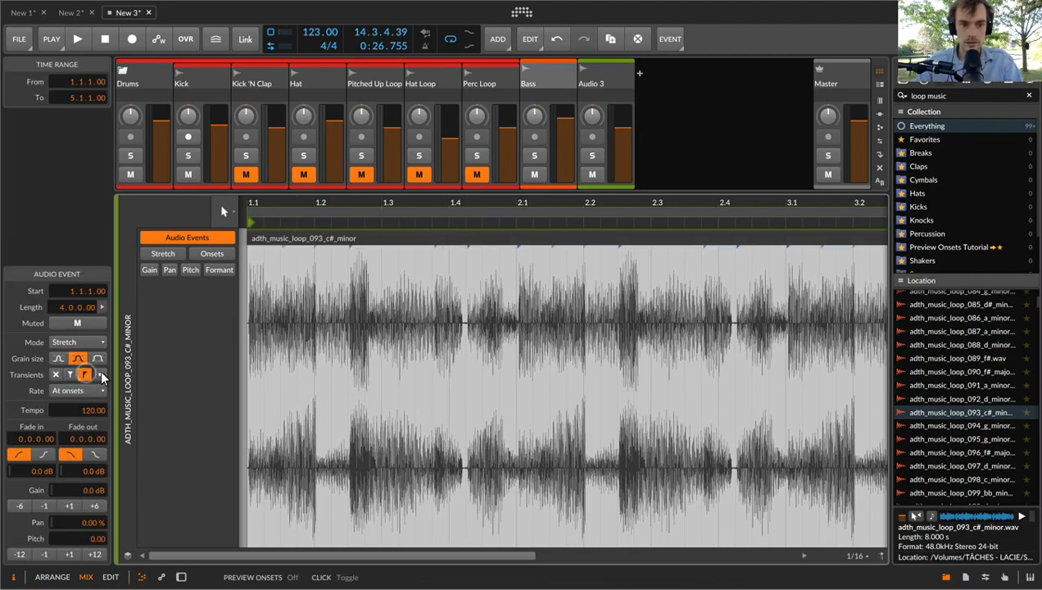
pyautogui.click(58, 358)
pyautogui.click(100, 374)
pyautogui.doubleClick(20, 507)
# Start playback and launch the music loop clip on Audio 3 alongside the running drums and bass
pyautogui.press('space')
pyautogui.press('e')
pyautogui.press('space')
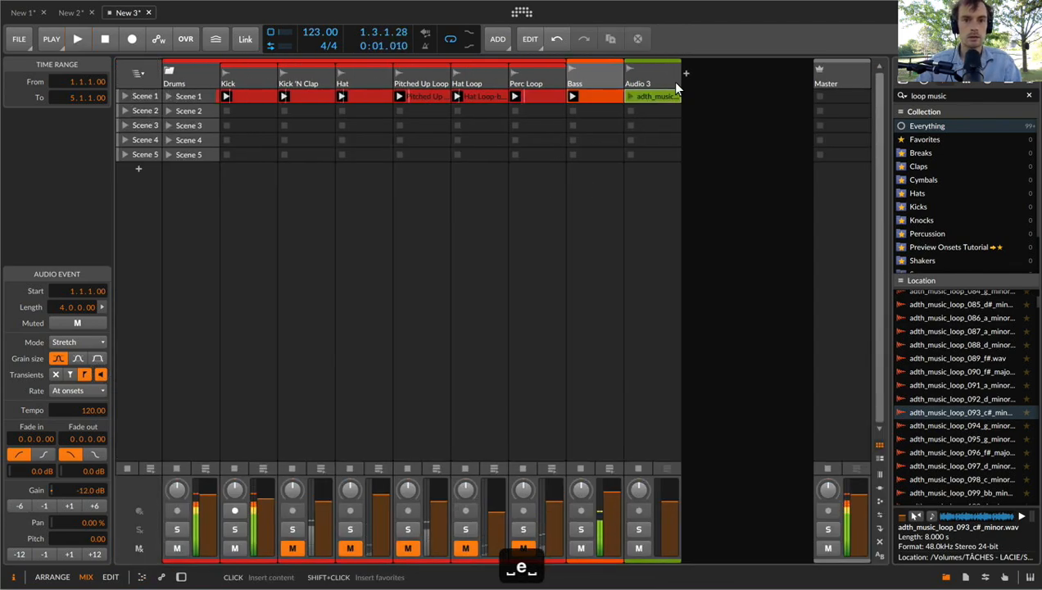
pyautogui.click(632, 97)
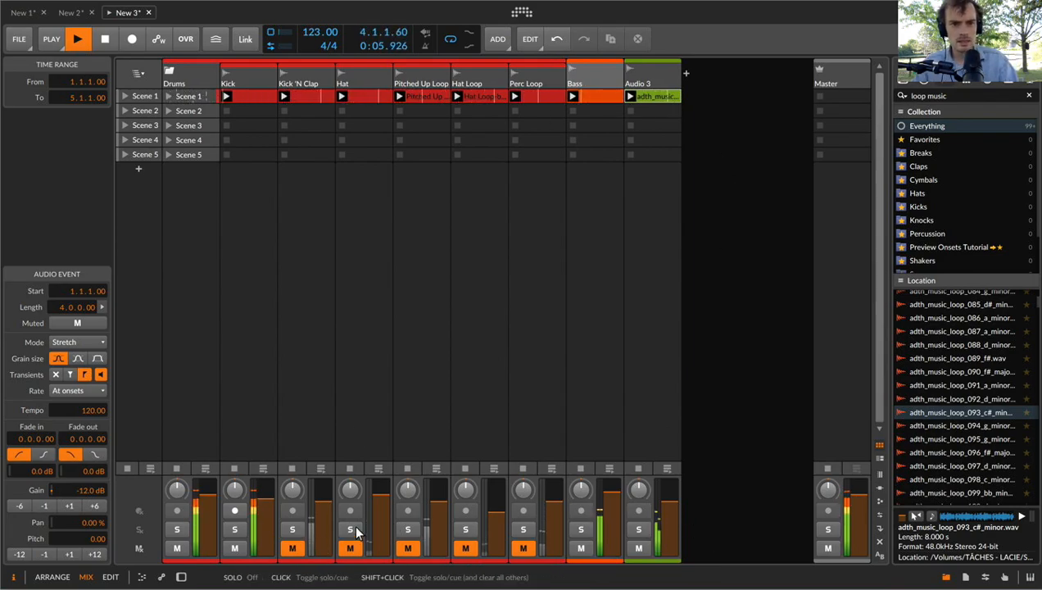
# Add an EQ-2 to the Hat track with its low cut at 397 Hz, and unmute the track
pyautogui.click(350, 85)
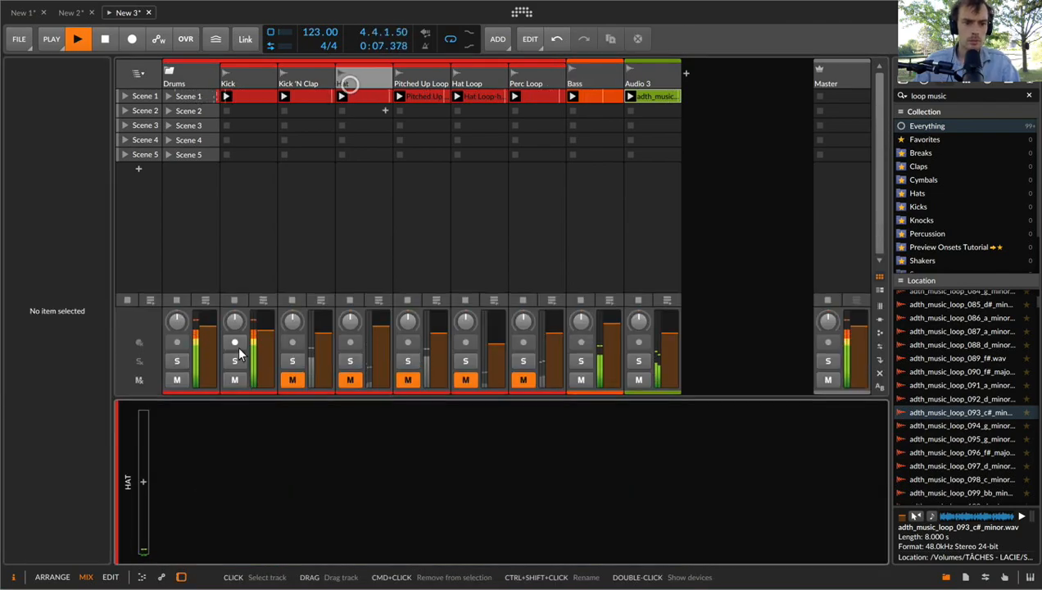
pyautogui.click(143, 482)
pyautogui.write('eq')
pyautogui.press('Down')
pyautogui.press('Return')
pyautogui.moveTo(176, 453); pyautogui.dragTo(212, 453)
pyautogui.click(350, 379)
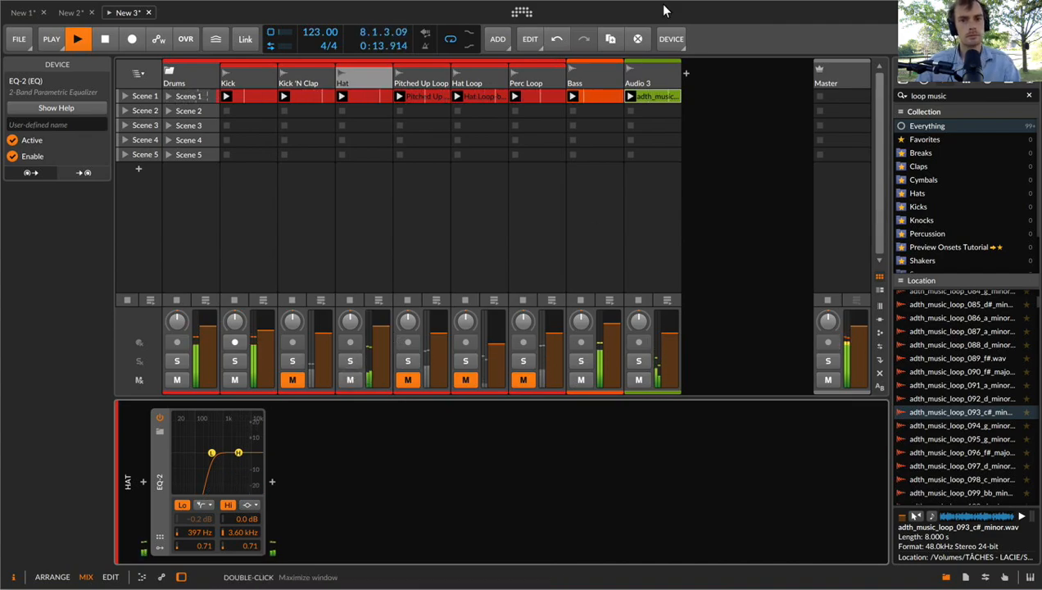
# Open the music loop clip fitted to its full length and compare it with Preview Onsets off and on
pyautogui.click(654, 97)
pyautogui.doubleClick(654, 97)
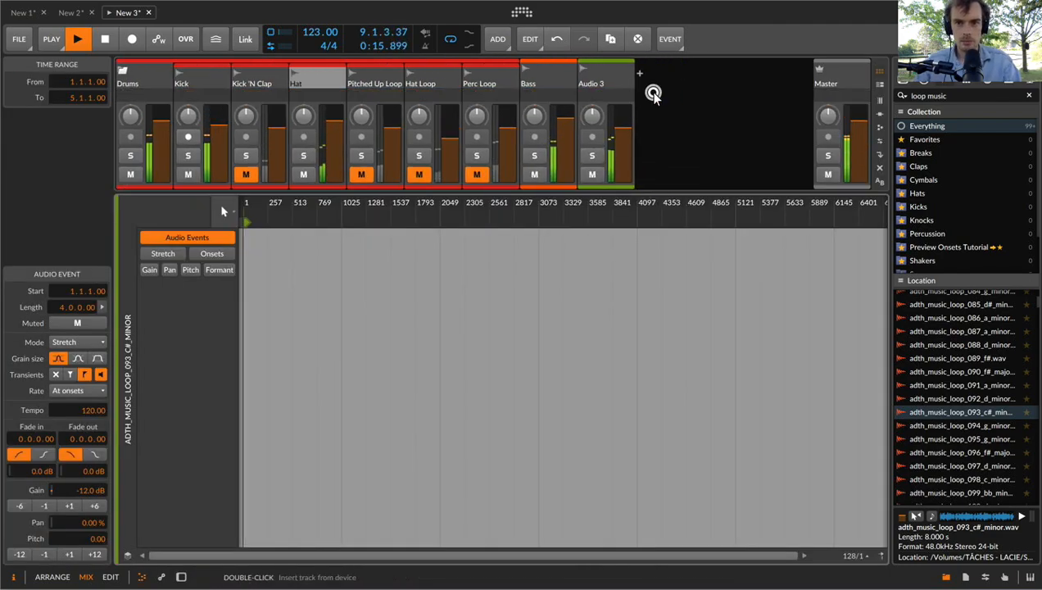
pyautogui.press('e')
pyautogui.doubleClick(658, 95)
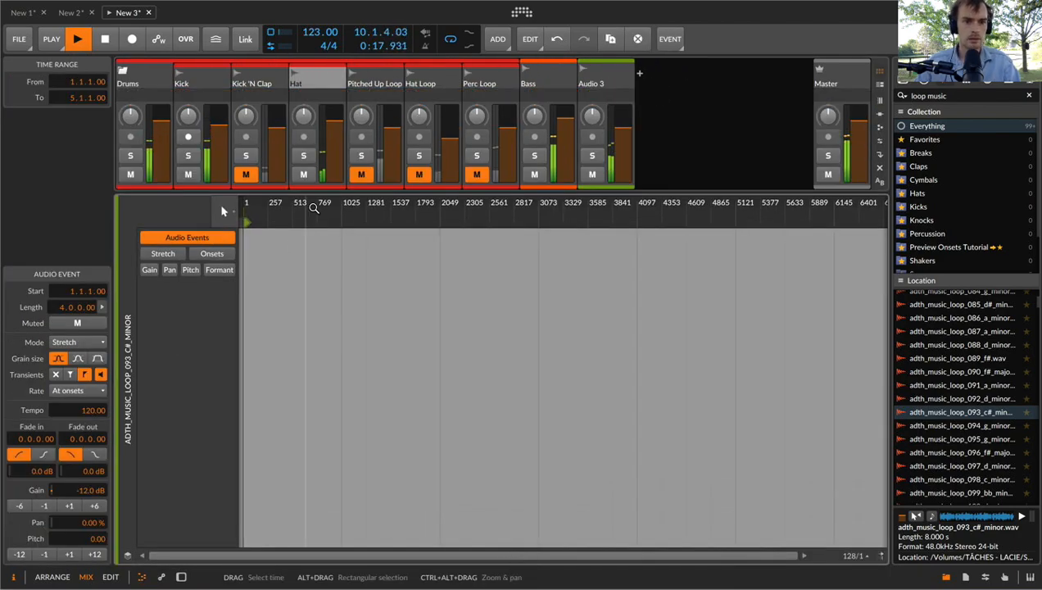
pyautogui.press('super+0')
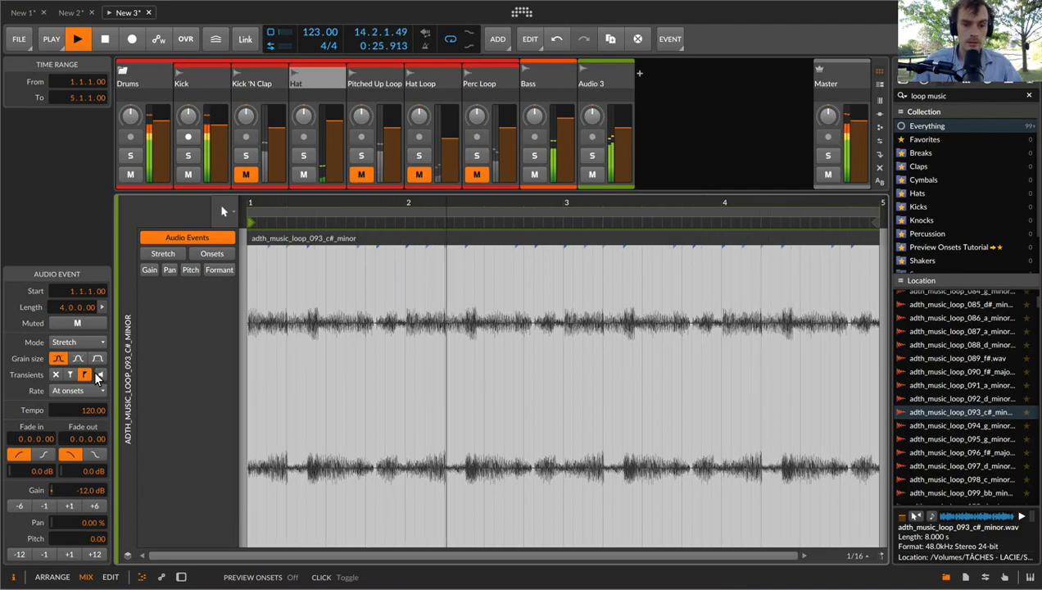
pyautogui.click(99, 374)
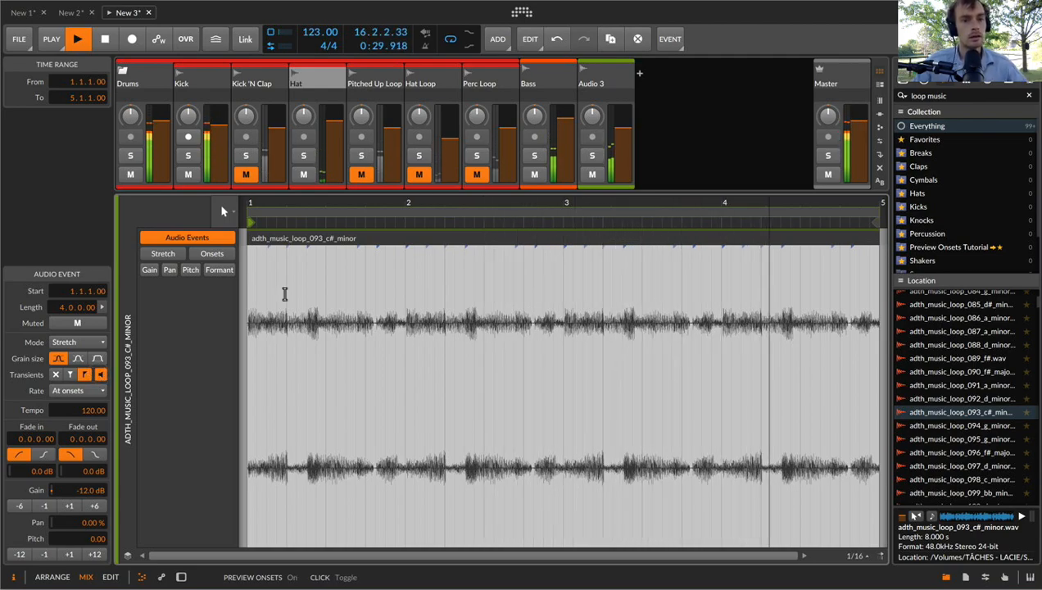
# Unmute the Perc Loop, Pitched Up Loop and Kick 'N Clap tracks, auditioning the Hat Loop briefly before muting it again
pyautogui.click(478, 174)
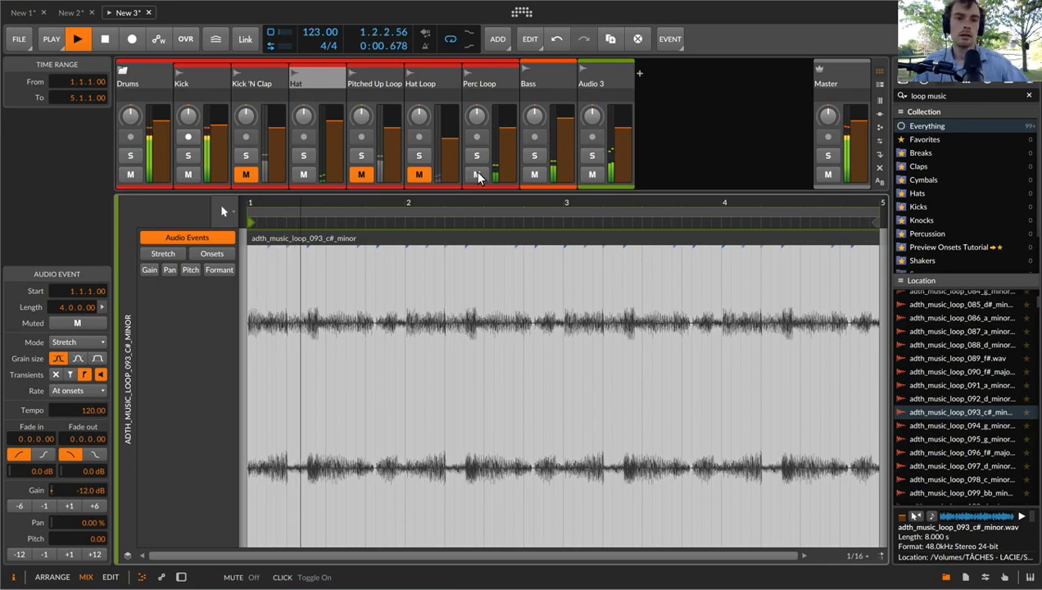
pyautogui.click(419, 175)
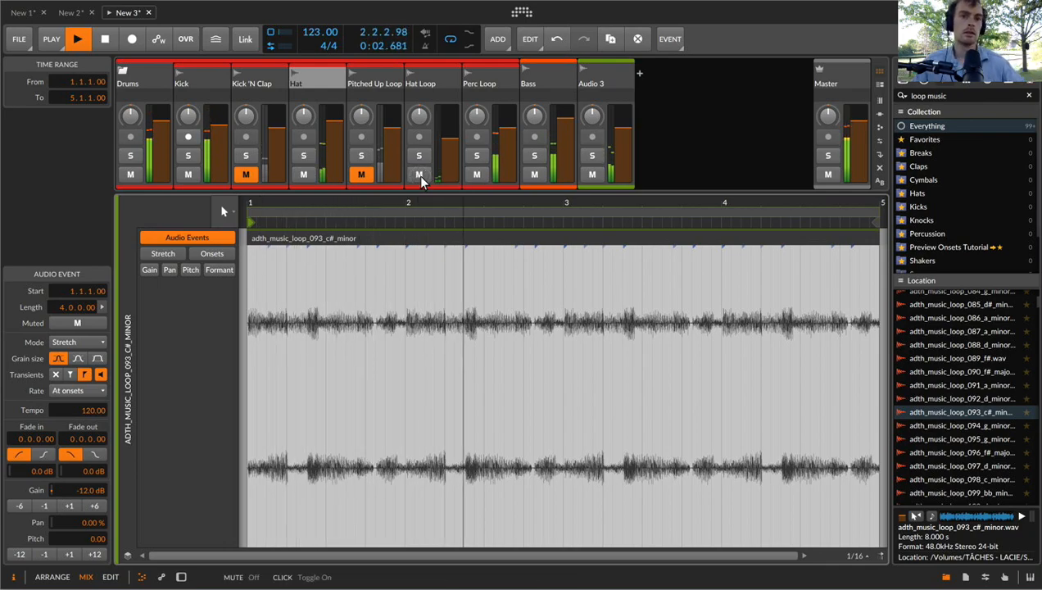
pyautogui.click(421, 176)
pyautogui.click(359, 175)
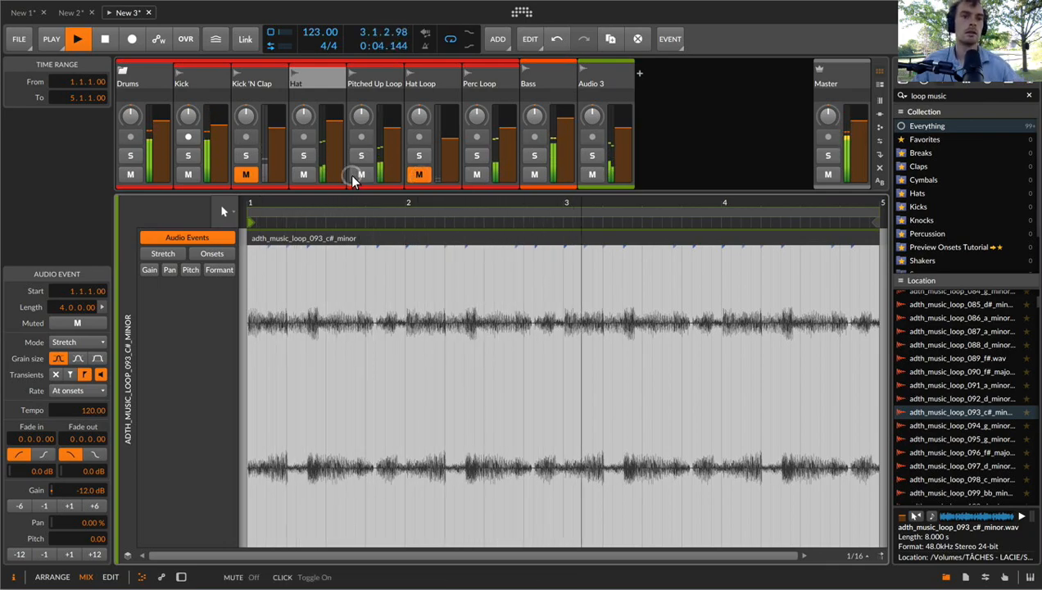
pyautogui.click(246, 175)
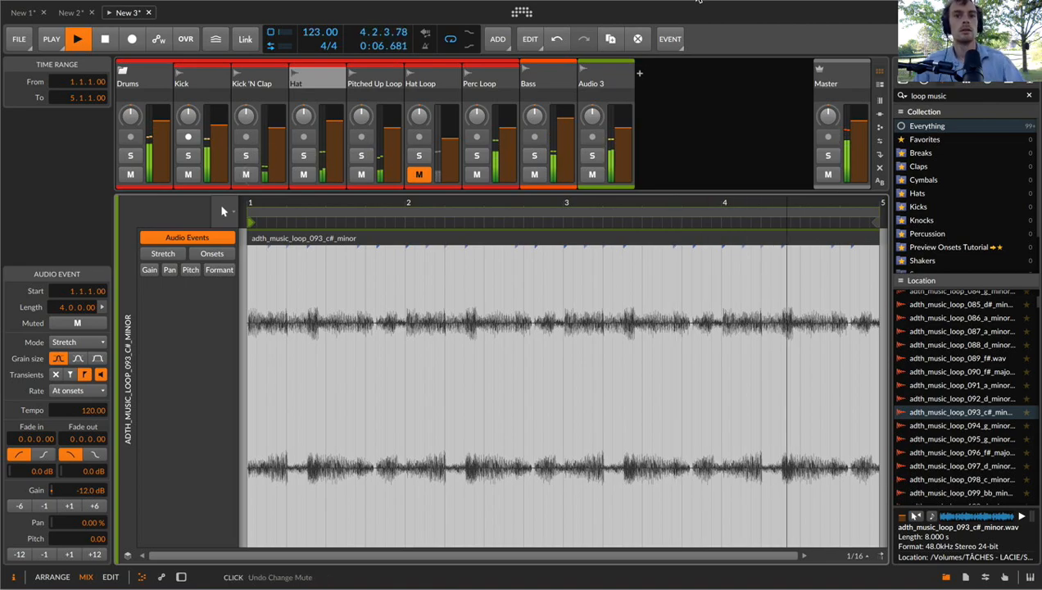
# Add a Reverb with its early Size at 50.1 % to the Audio 3 track and reopen the music loop clip
pyautogui.click(591, 85)
pyautogui.click(144, 482)
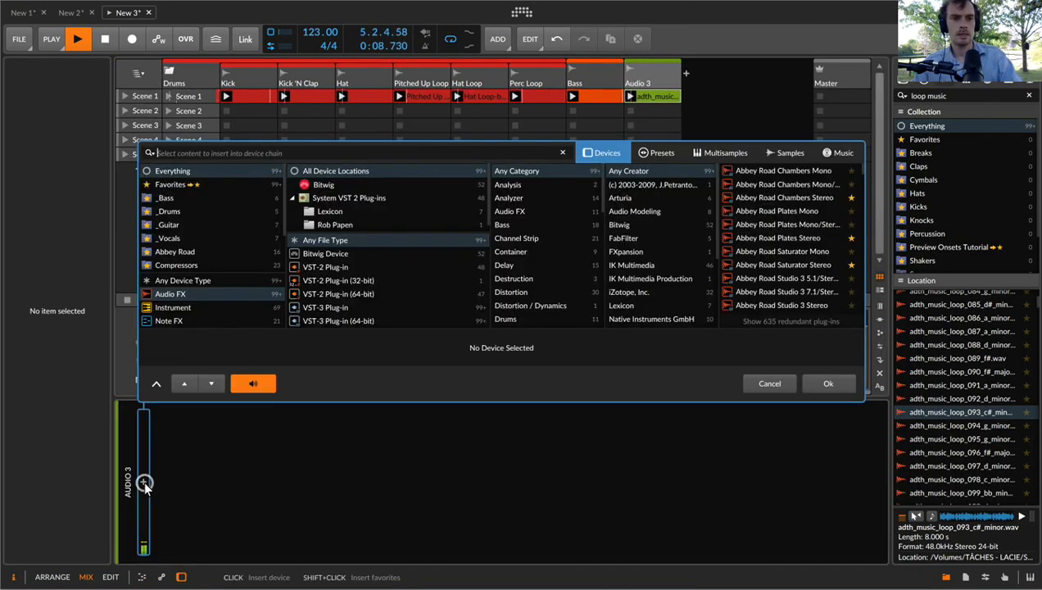
pyautogui.write('rev')
pyautogui.press('Down')
pyautogui.press('Return')
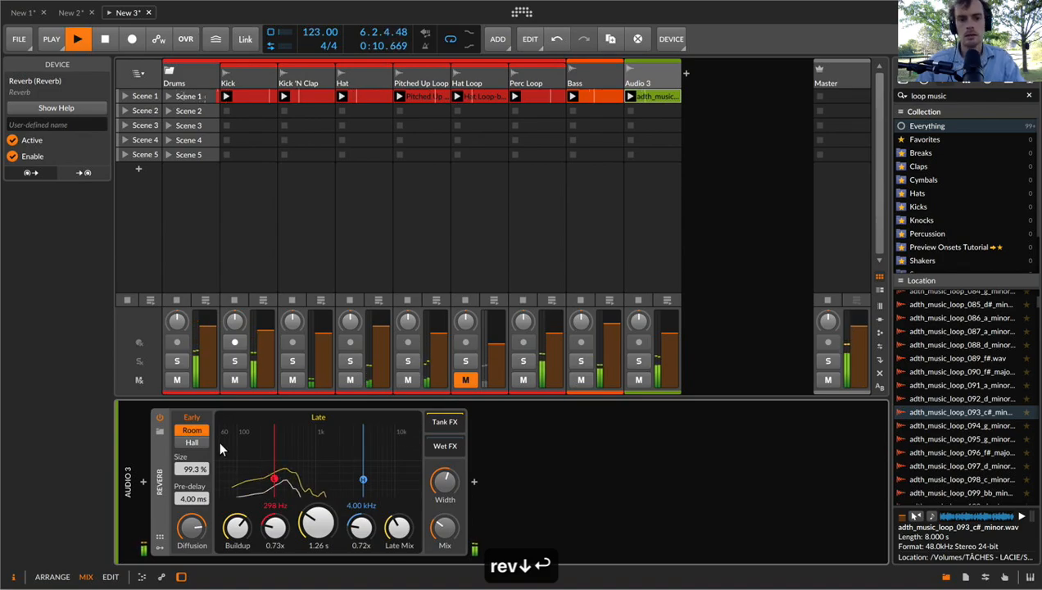
pyautogui.moveTo(185, 468); pyautogui.dragTo(185, 500)
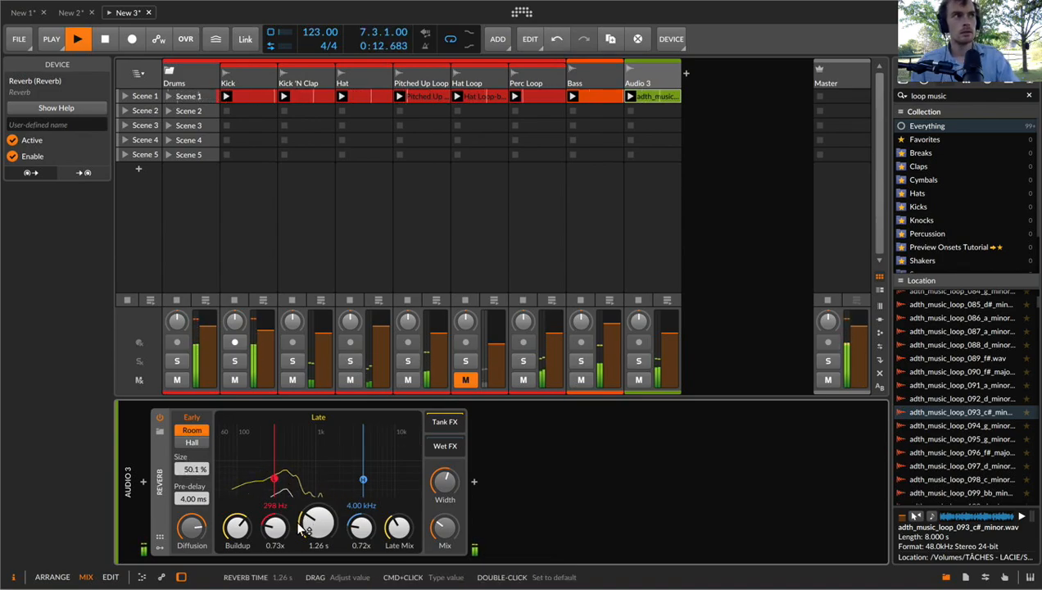
pyautogui.doubleClick(656, 98)
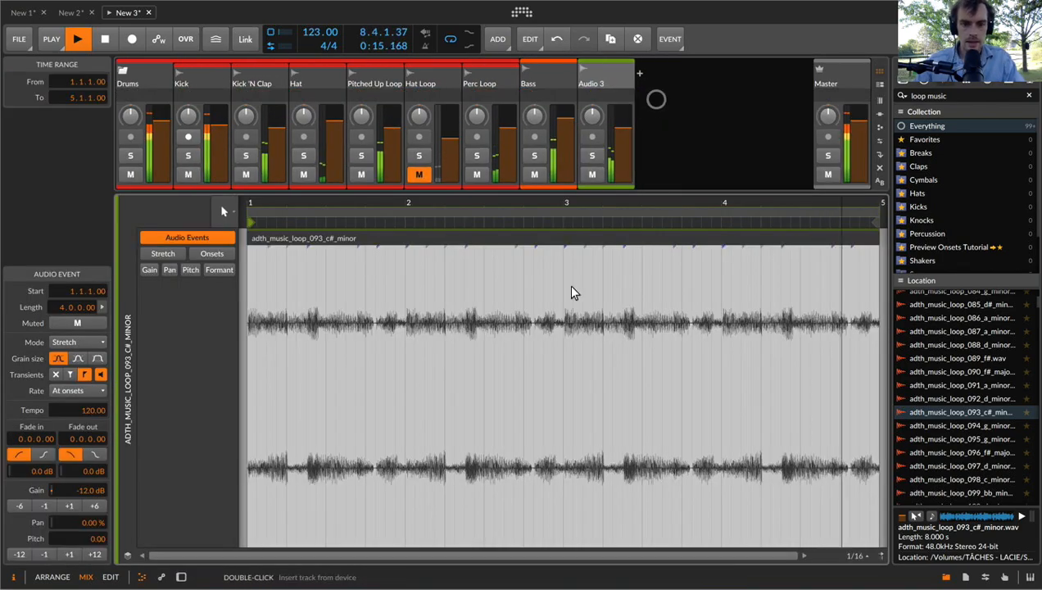
# Switch the music loop clip to onset editing and set the grid to 1/16 triplets
pyautogui.click(211, 254)
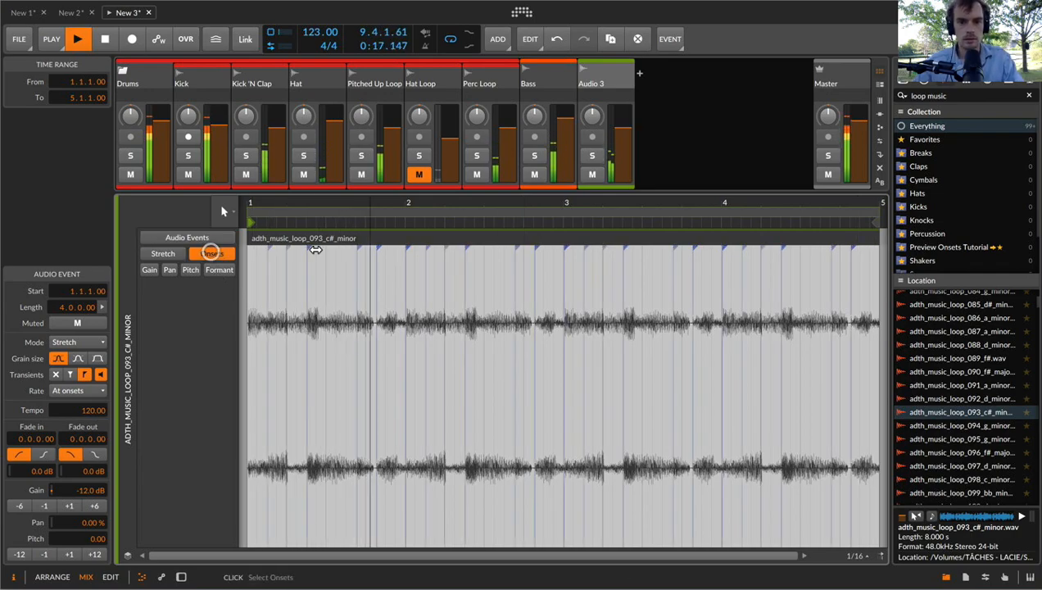
pyautogui.click(502, 295)
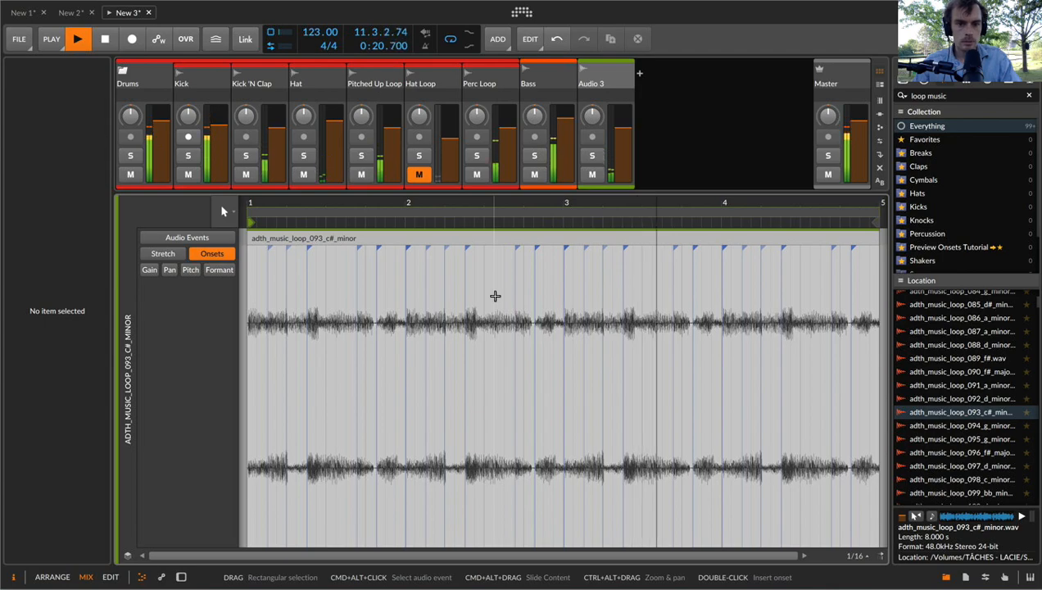
pyautogui.press('super+3')
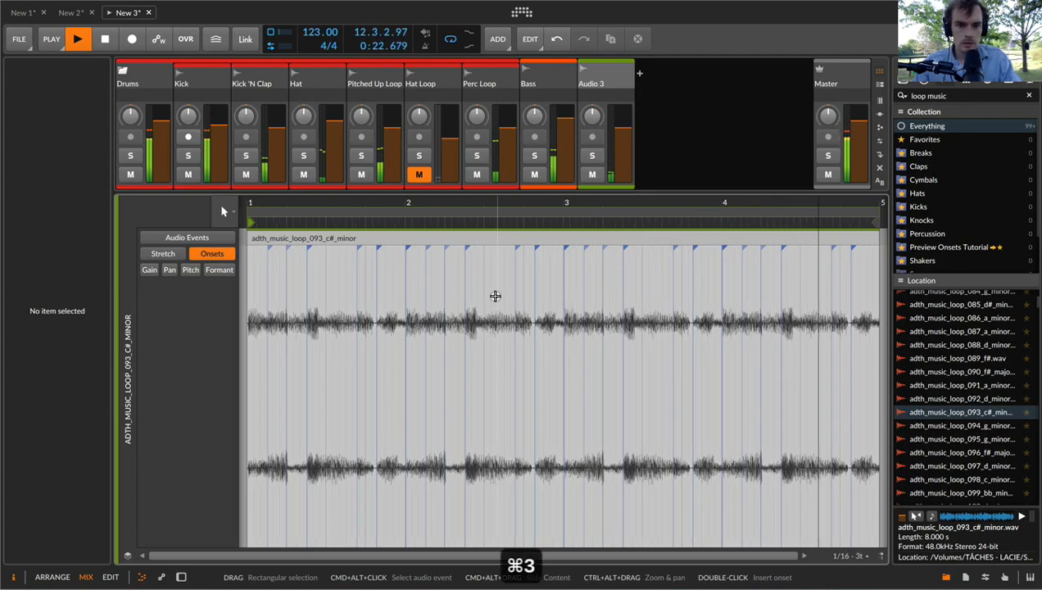
# Try inserting extra onsets on the triplet grid in bars 2, 3 and 4, and undo the insertions
pyautogui.doubleClick(504, 296)
pyautogui.doubleClick(509, 295)
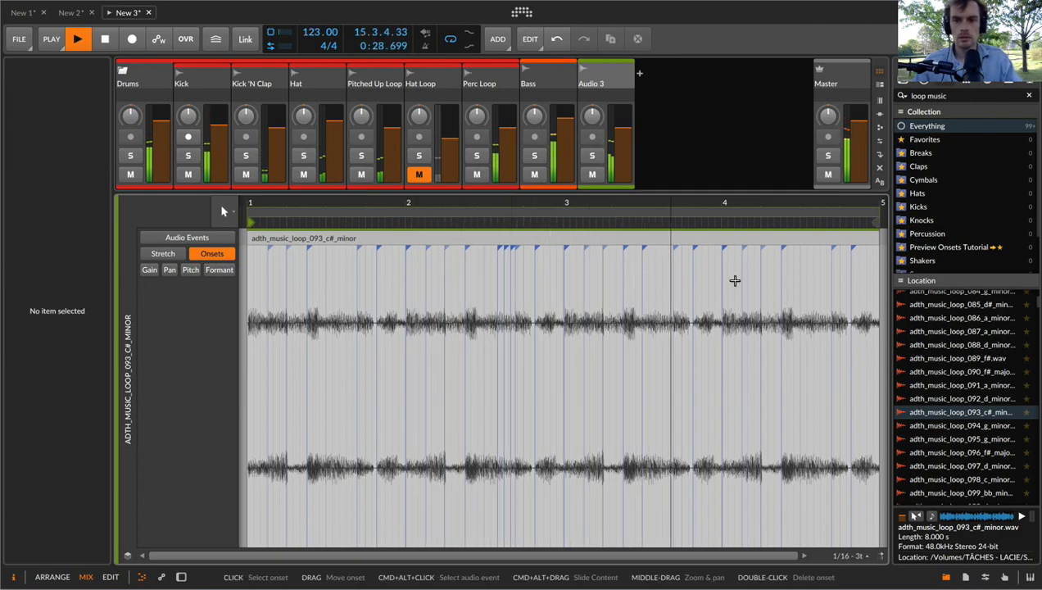
pyautogui.click(812, 288)
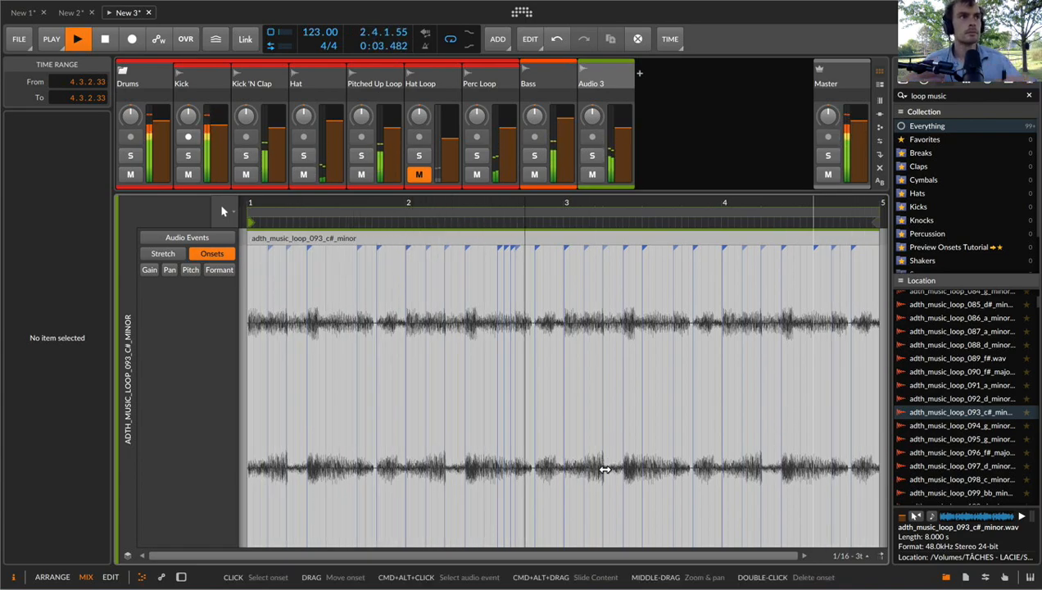
pyautogui.press('super+z')
pyautogui.press('super+z')
pyautogui.press('super+z')
pyautogui.press('super+z')
pyautogui.press('super+z')
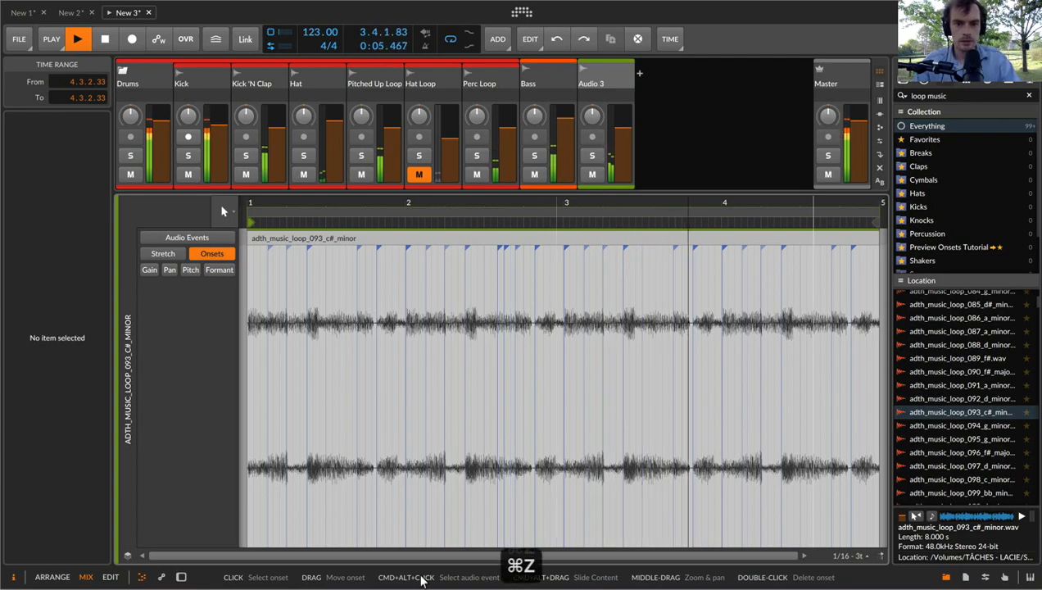
# Set the grid to straight 1/16 and insert extra onsets at 1.3.3, 2.3.3, 4.4.4 and within bars 3 and 4 of the music loop
pyautogui.press('super+3')
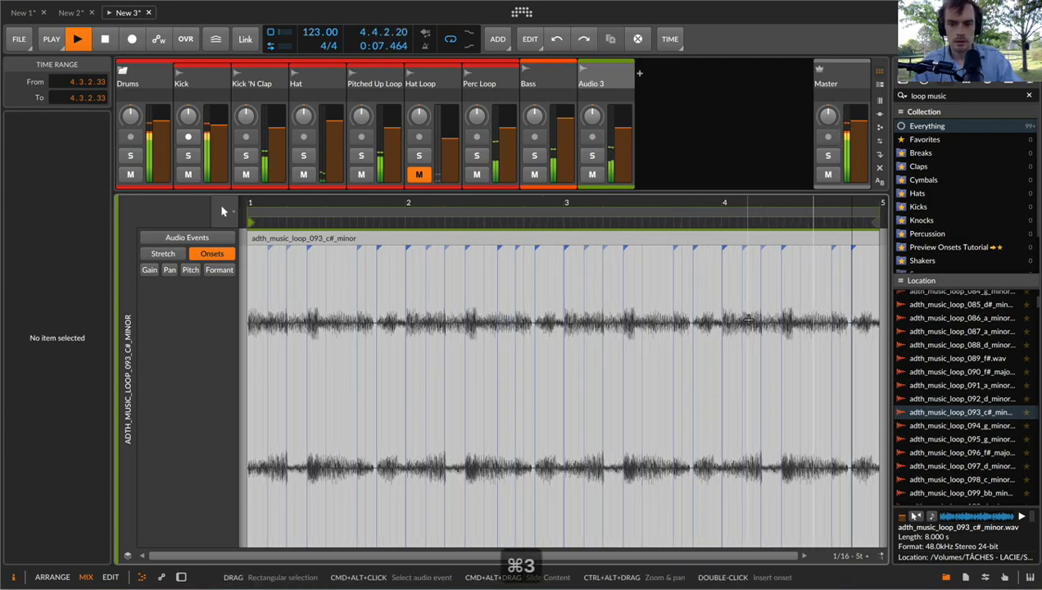
pyautogui.doubleClick(507, 287)
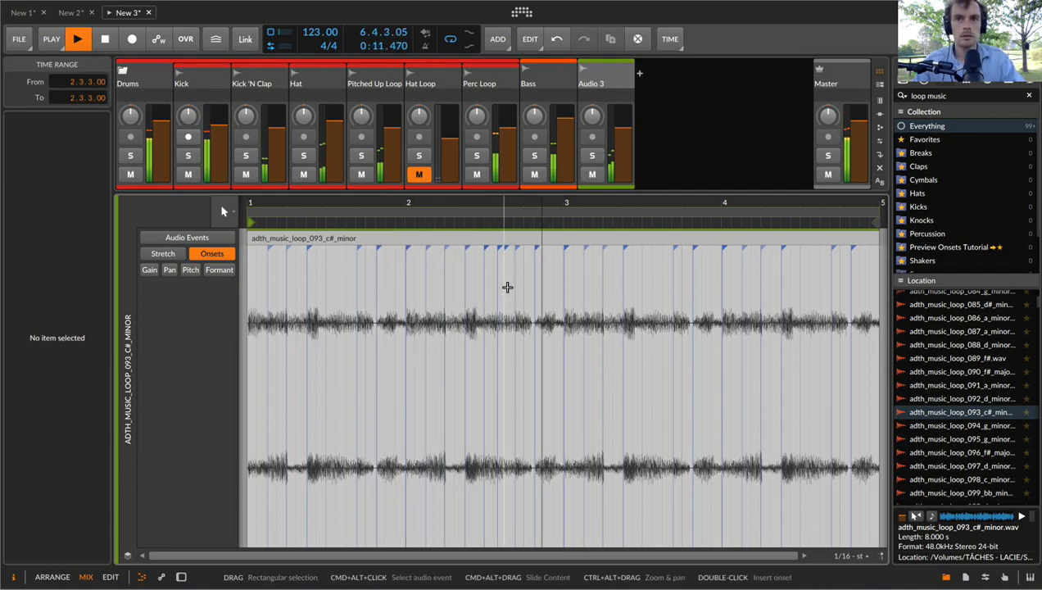
pyautogui.doubleClick(662, 279)
pyautogui.doubleClick(796, 273)
pyautogui.doubleClick(870, 283)
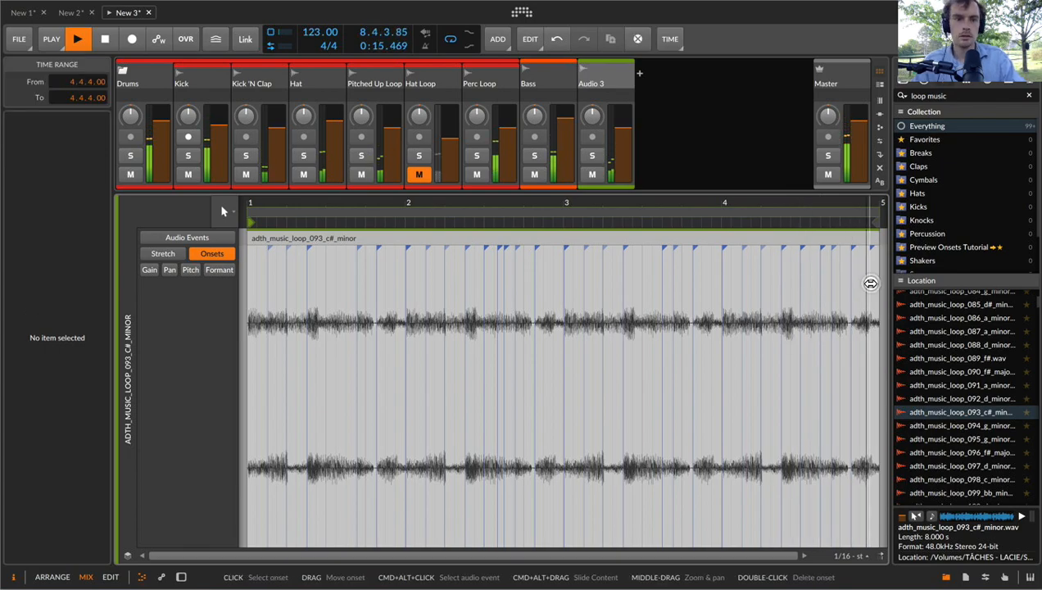
pyautogui.doubleClick(350, 265)
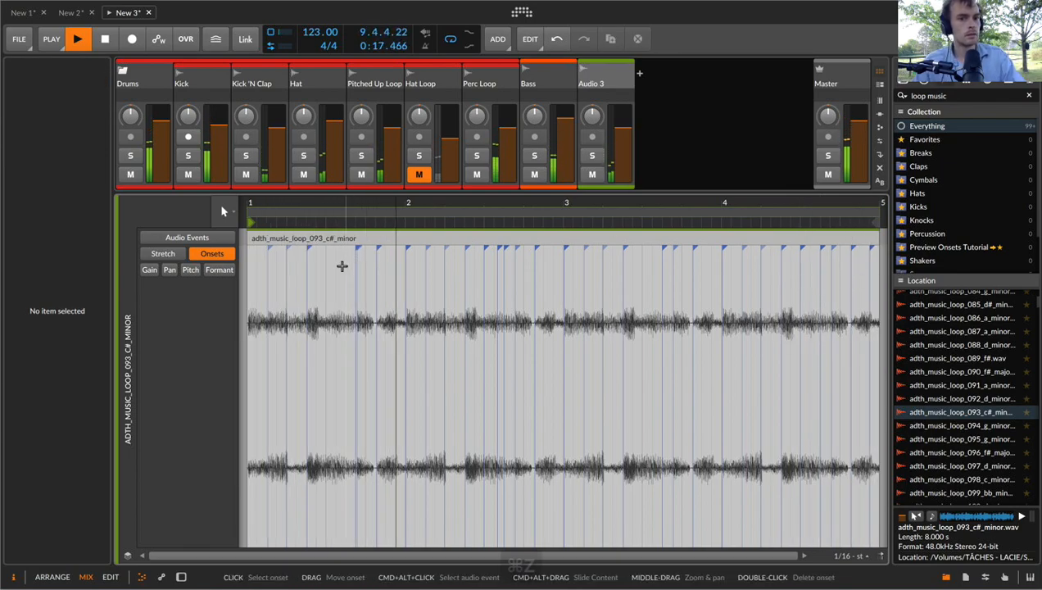
pyautogui.press('super+z')
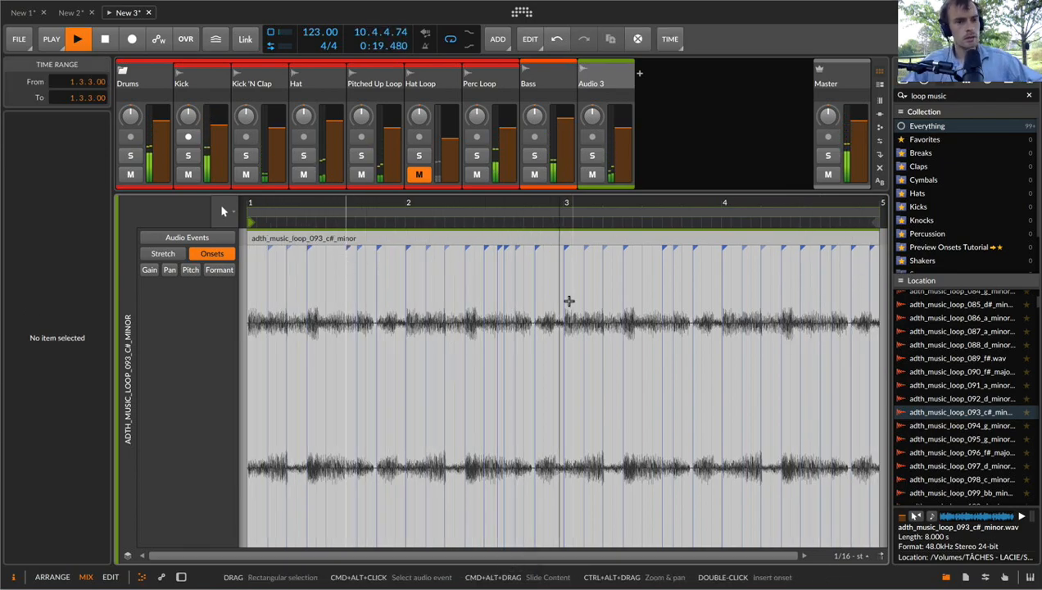
# Select the music loop's audio event and compare its playback with Preview Onsets off and on
pyautogui.click(606, 77)
pyautogui.click(495, 237)
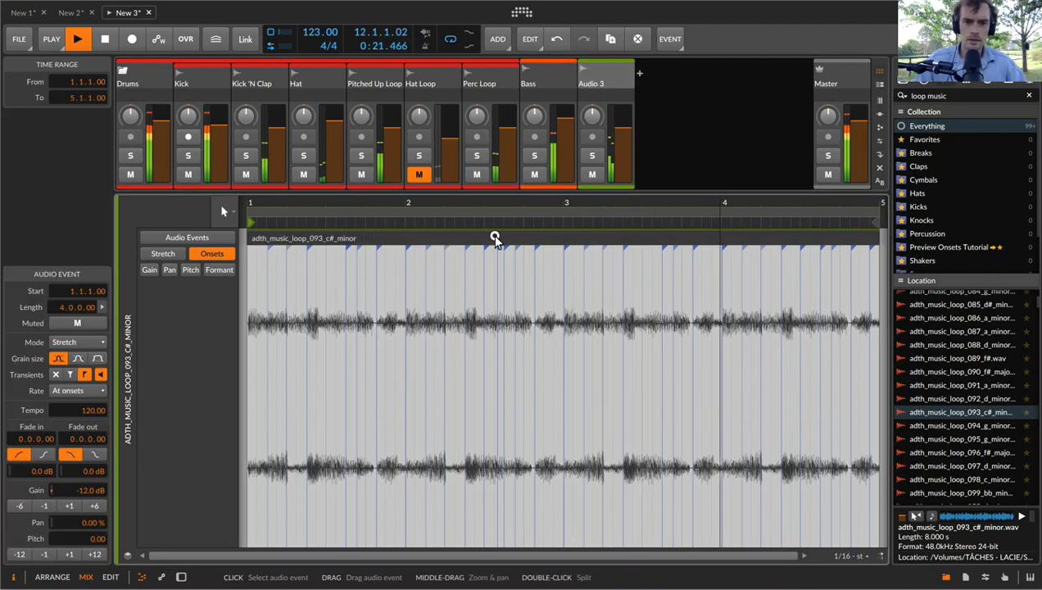
pyautogui.click(100, 375)
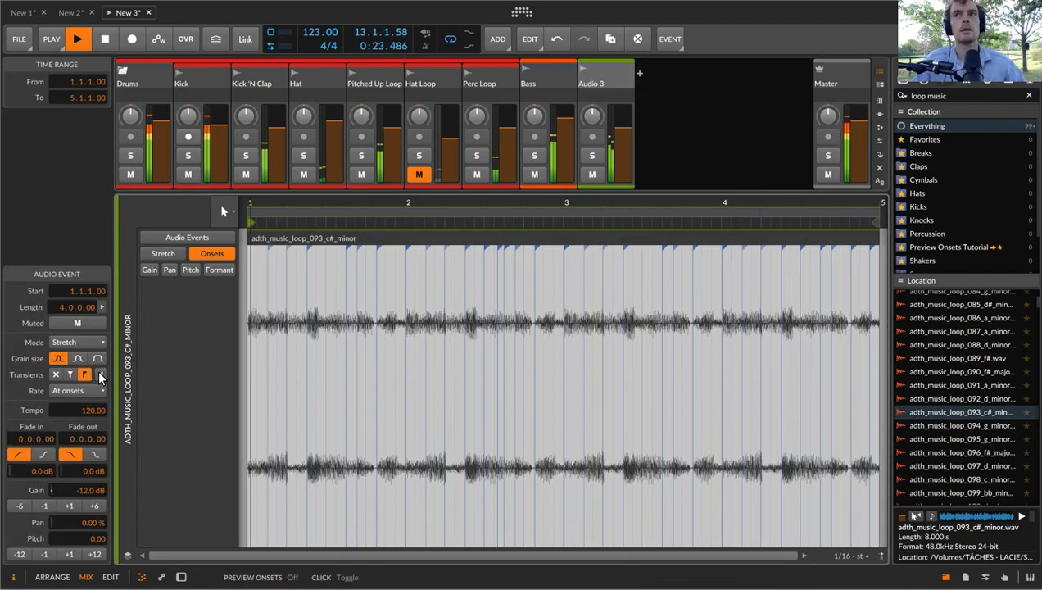
pyautogui.click(100, 375)
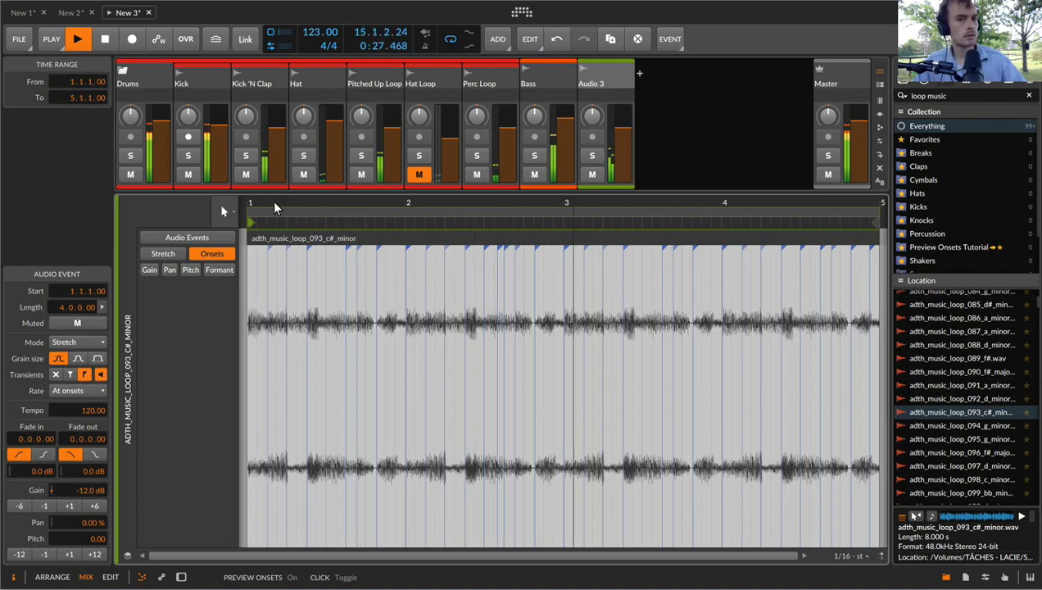
# Bring back the Audio 3 track's Reverb device, audition the groove, stop playback and select the music loop clip
pyautogui.doubleClick(612, 82)
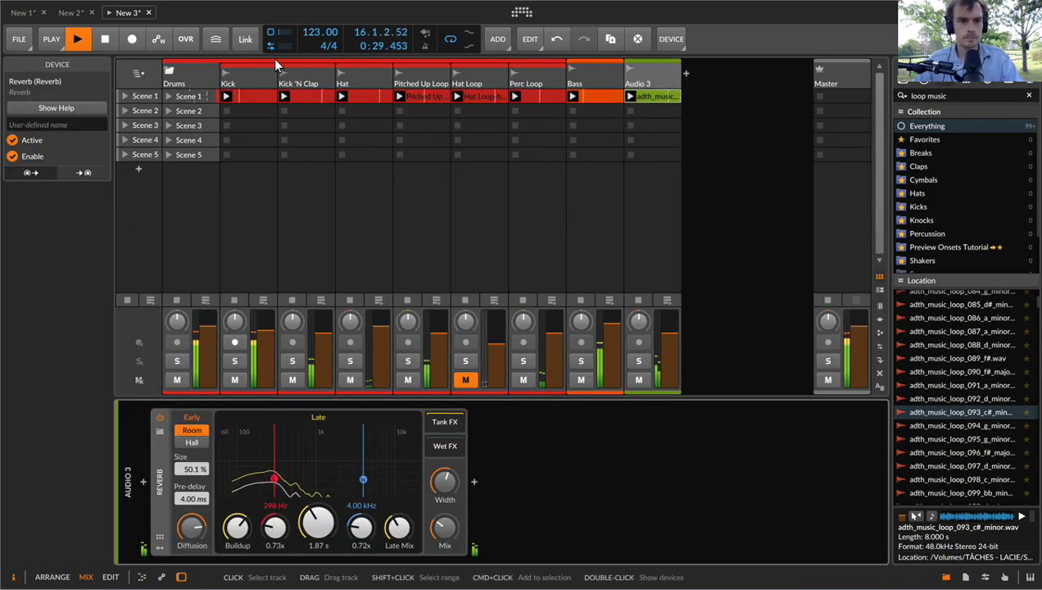
pyautogui.press('space')
pyautogui.press('space')
pyautogui.press('space')
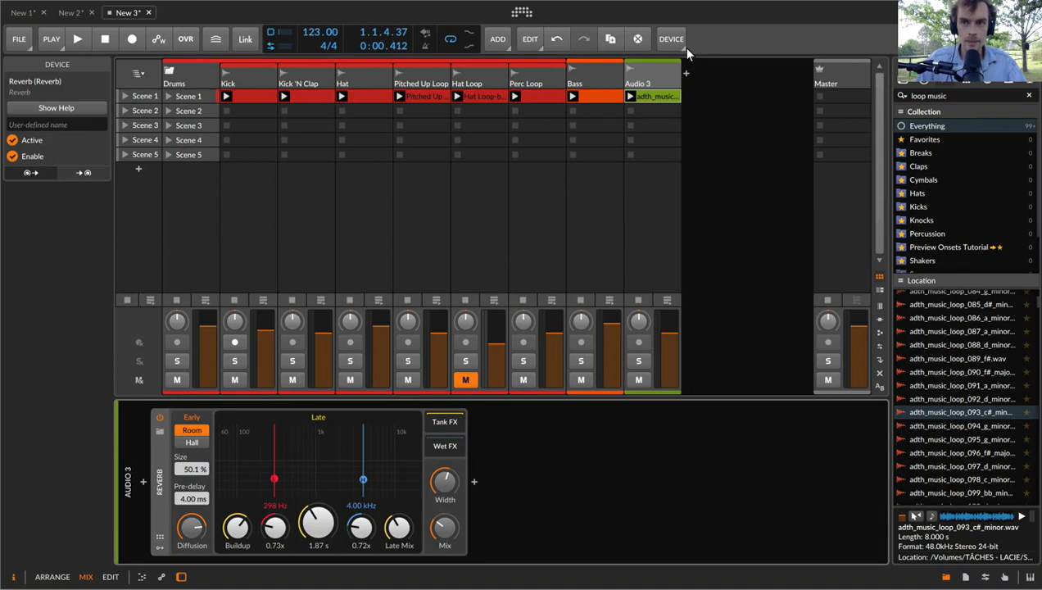
pyautogui.click(665, 94)
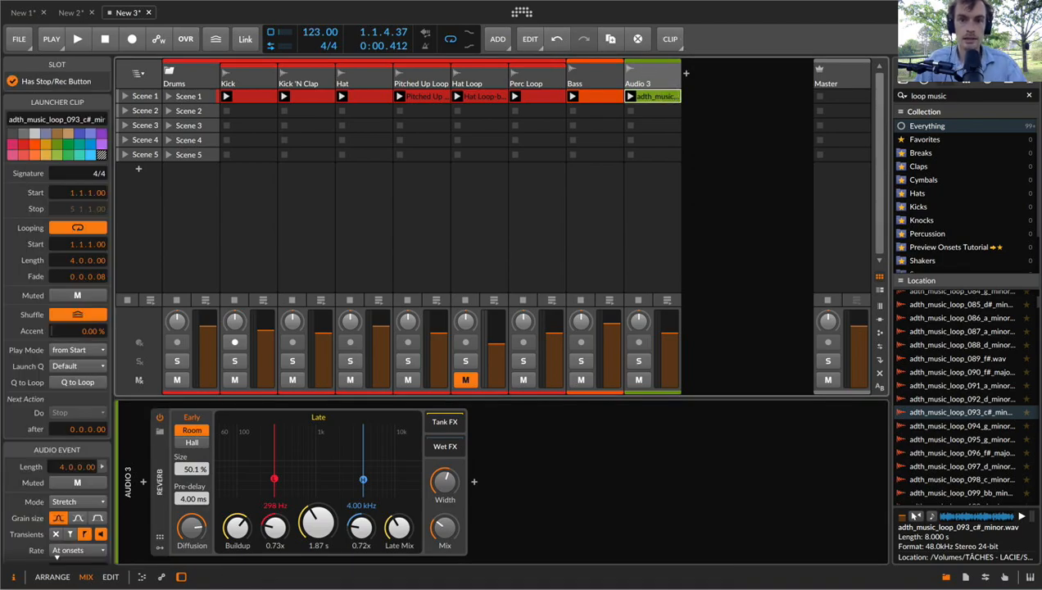